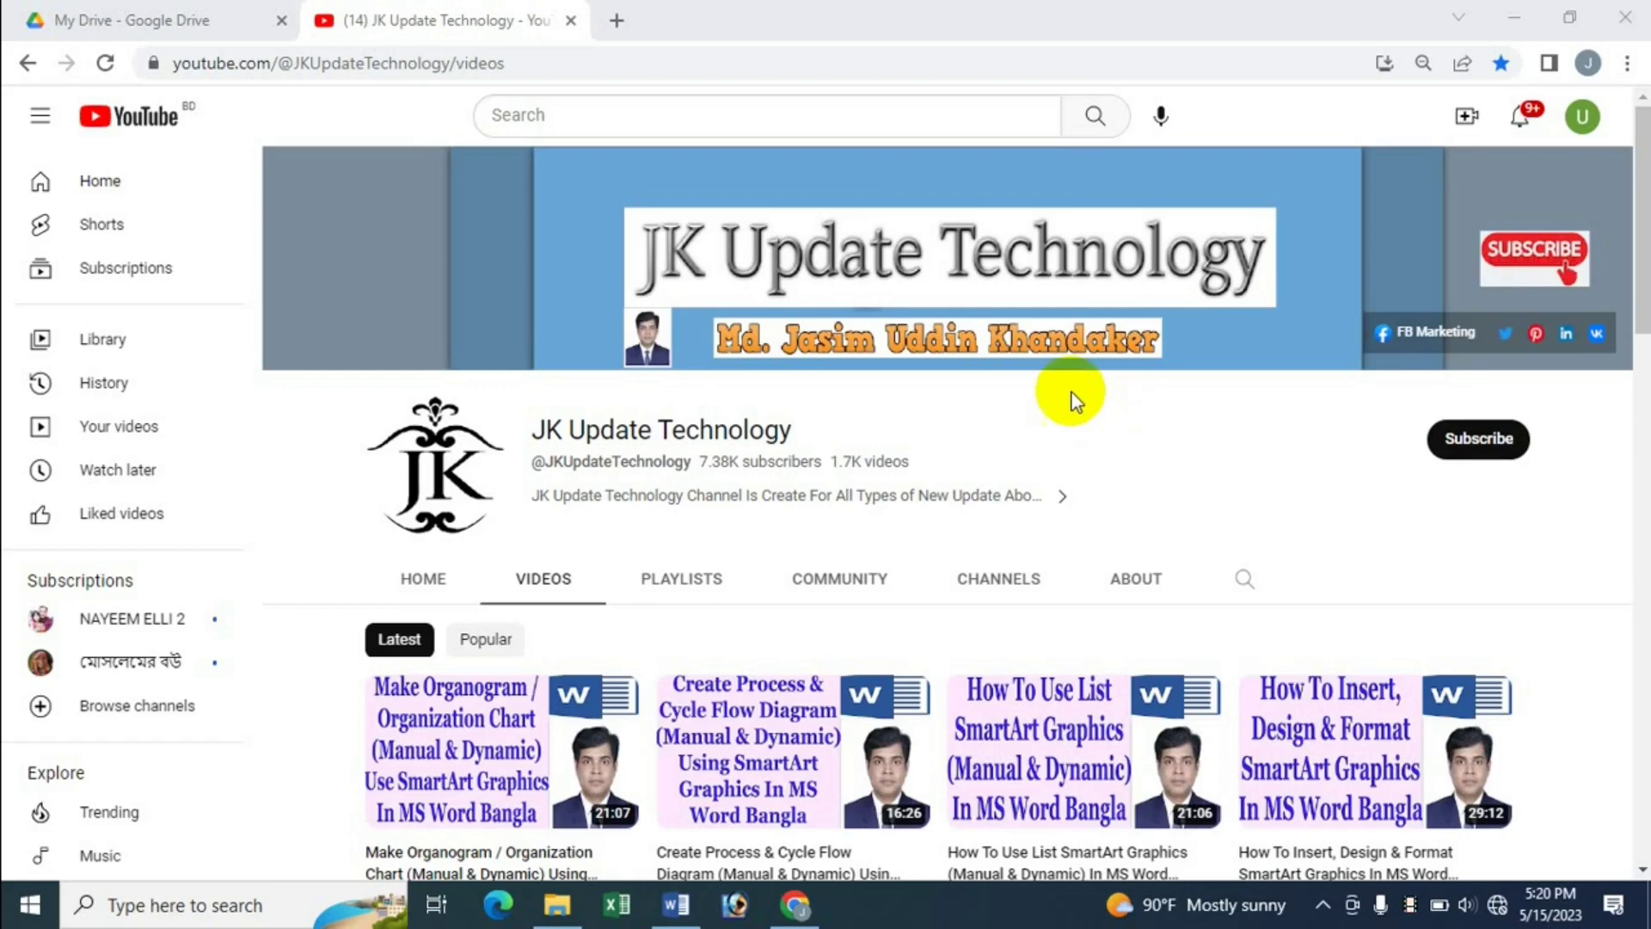
Step: Switch from Chrome to the Word document 'Four Division _ City'
click(676, 905)
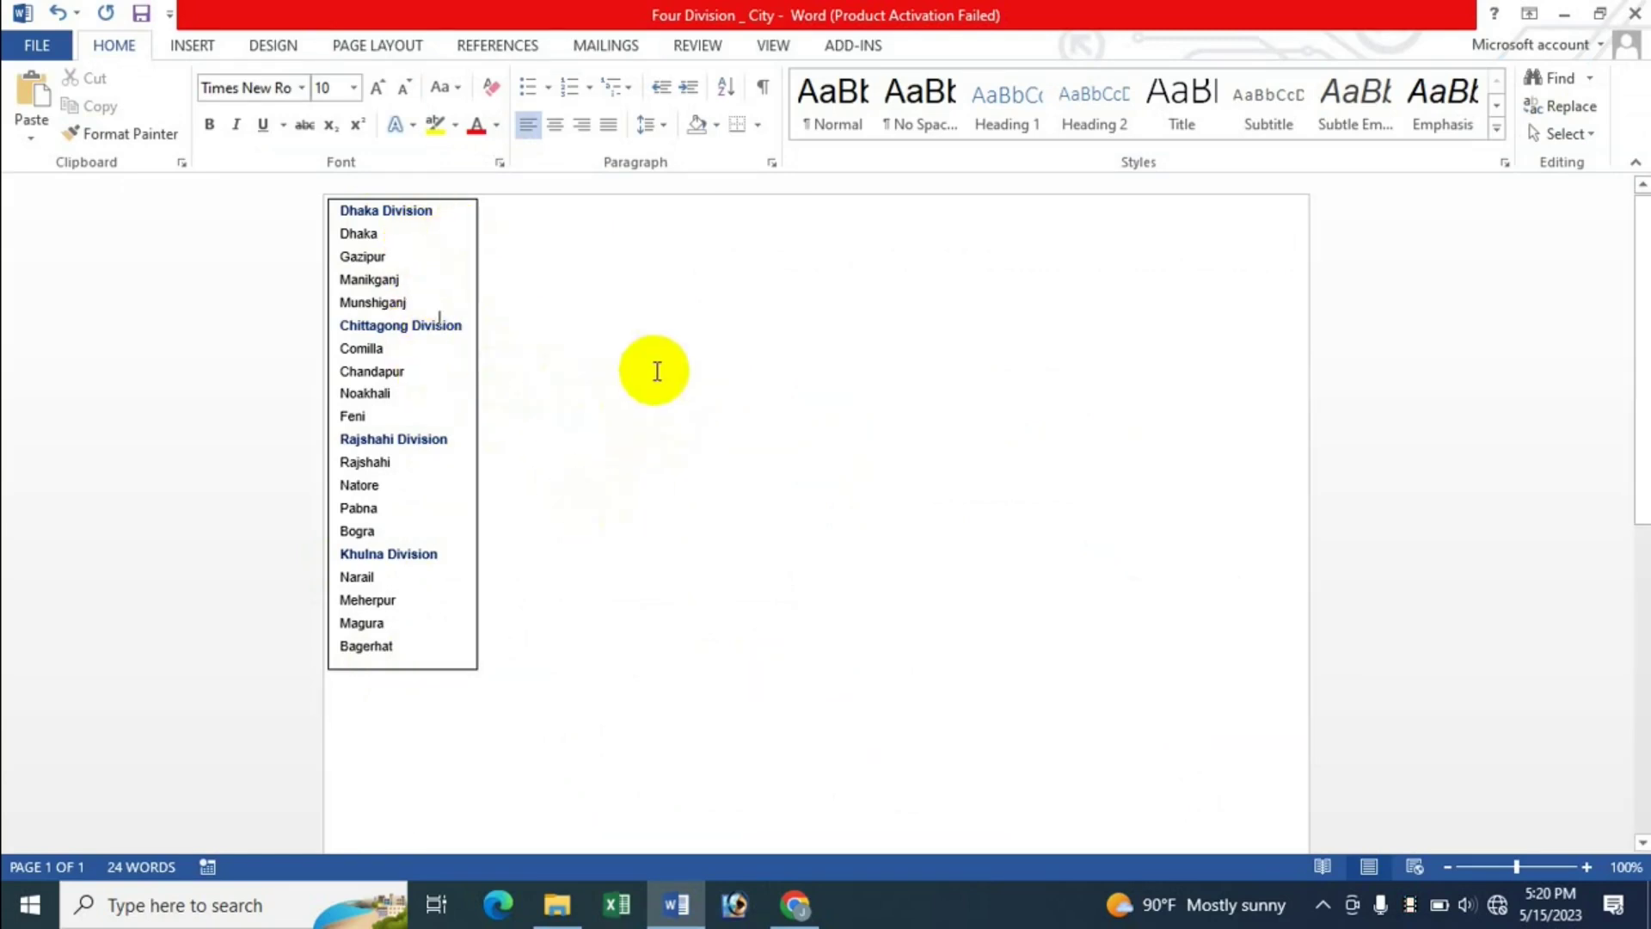
Step: Open the SmartArt chooser and select Horizontal Picture List in the Picture category
click(643, 340)
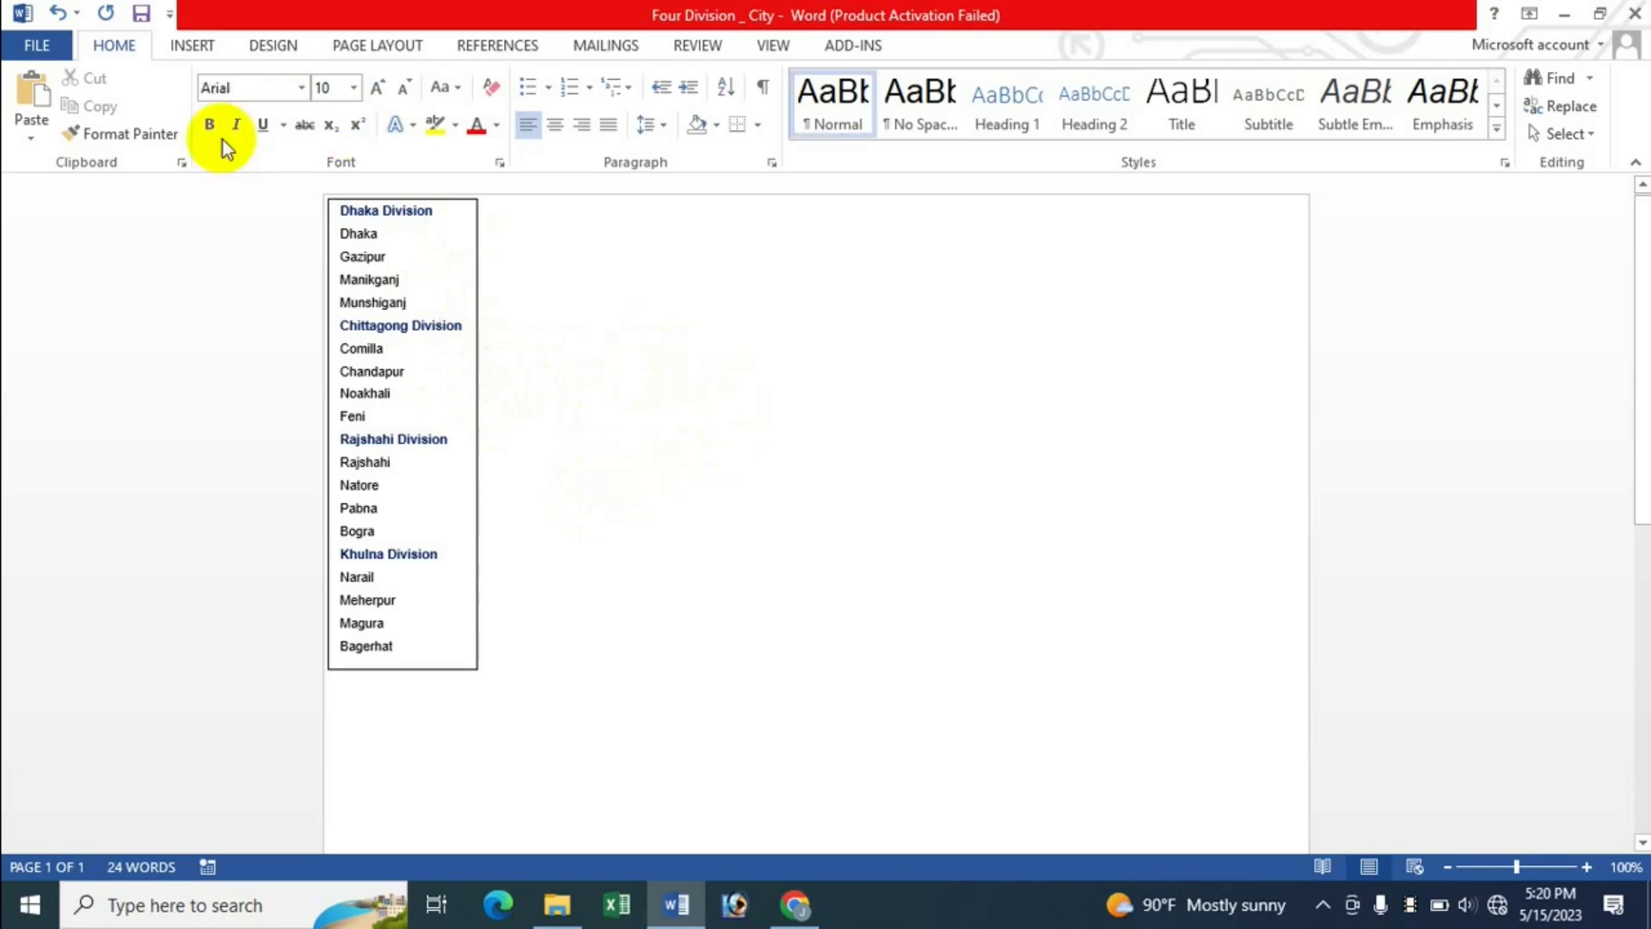
click(191, 46)
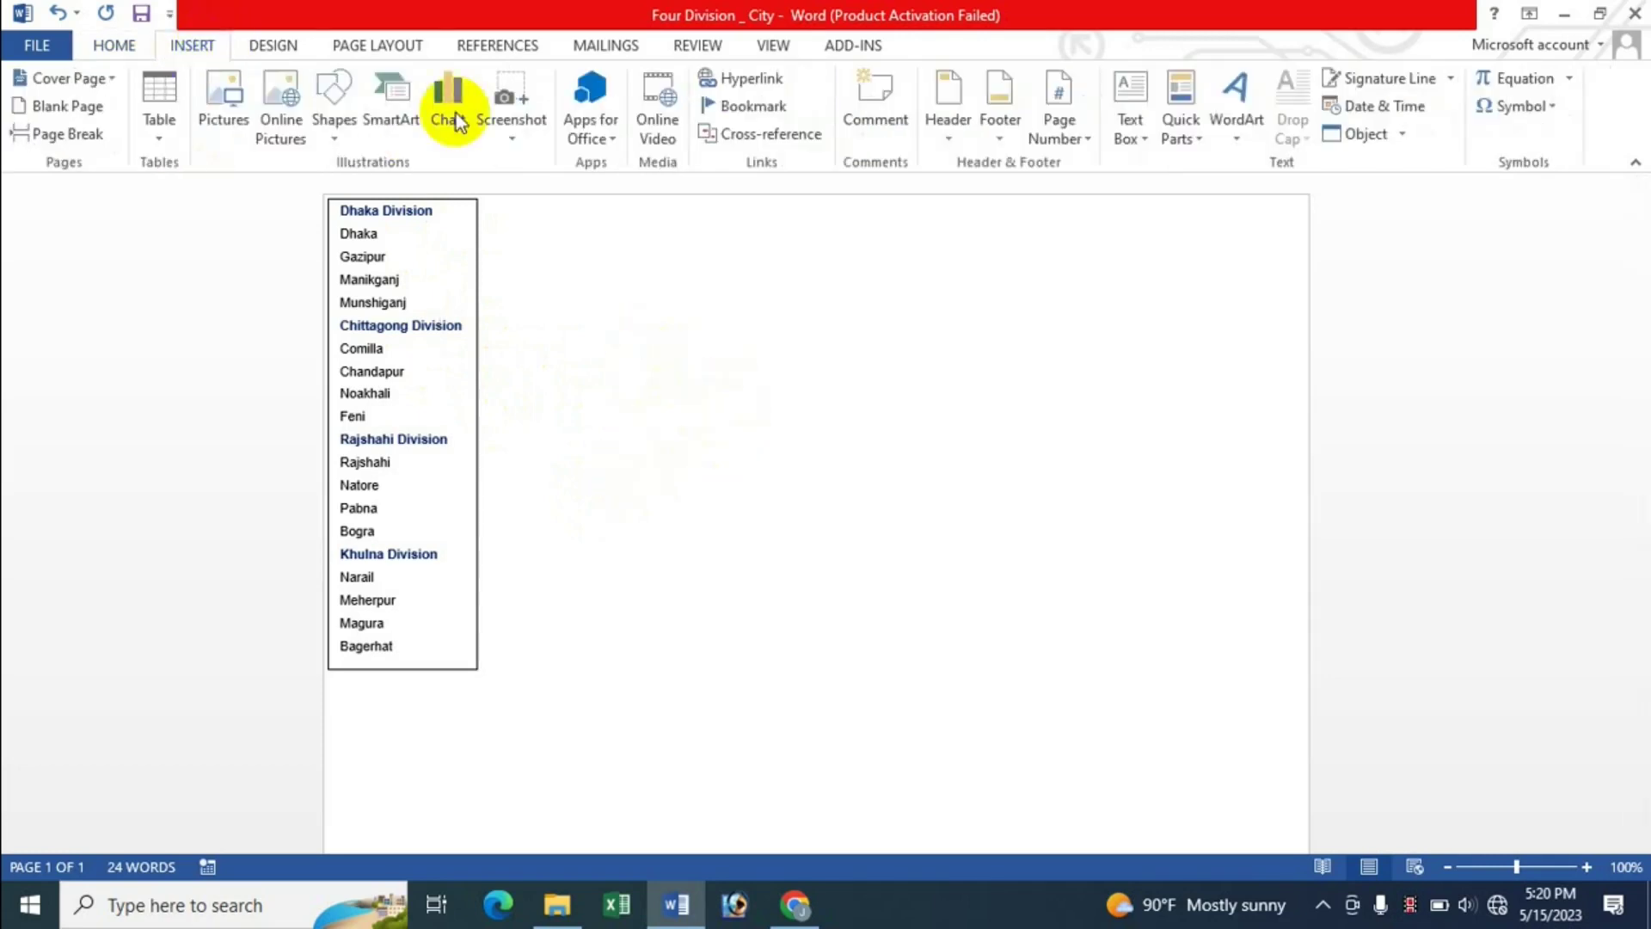
click(394, 124)
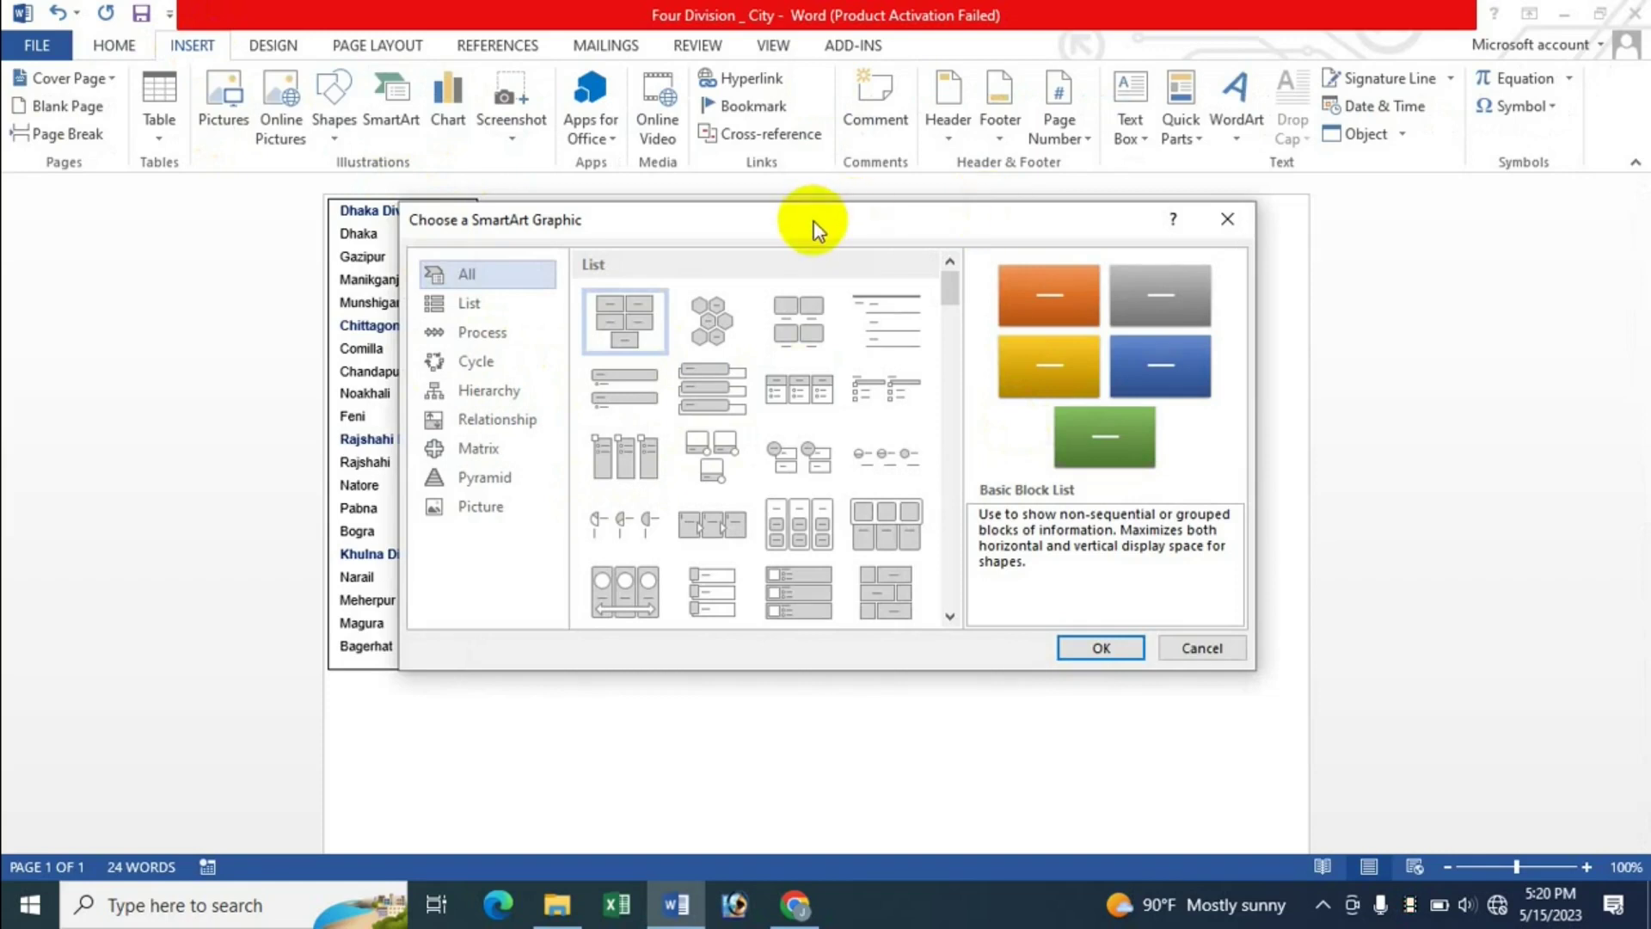
drag(810, 228, 1010, 258)
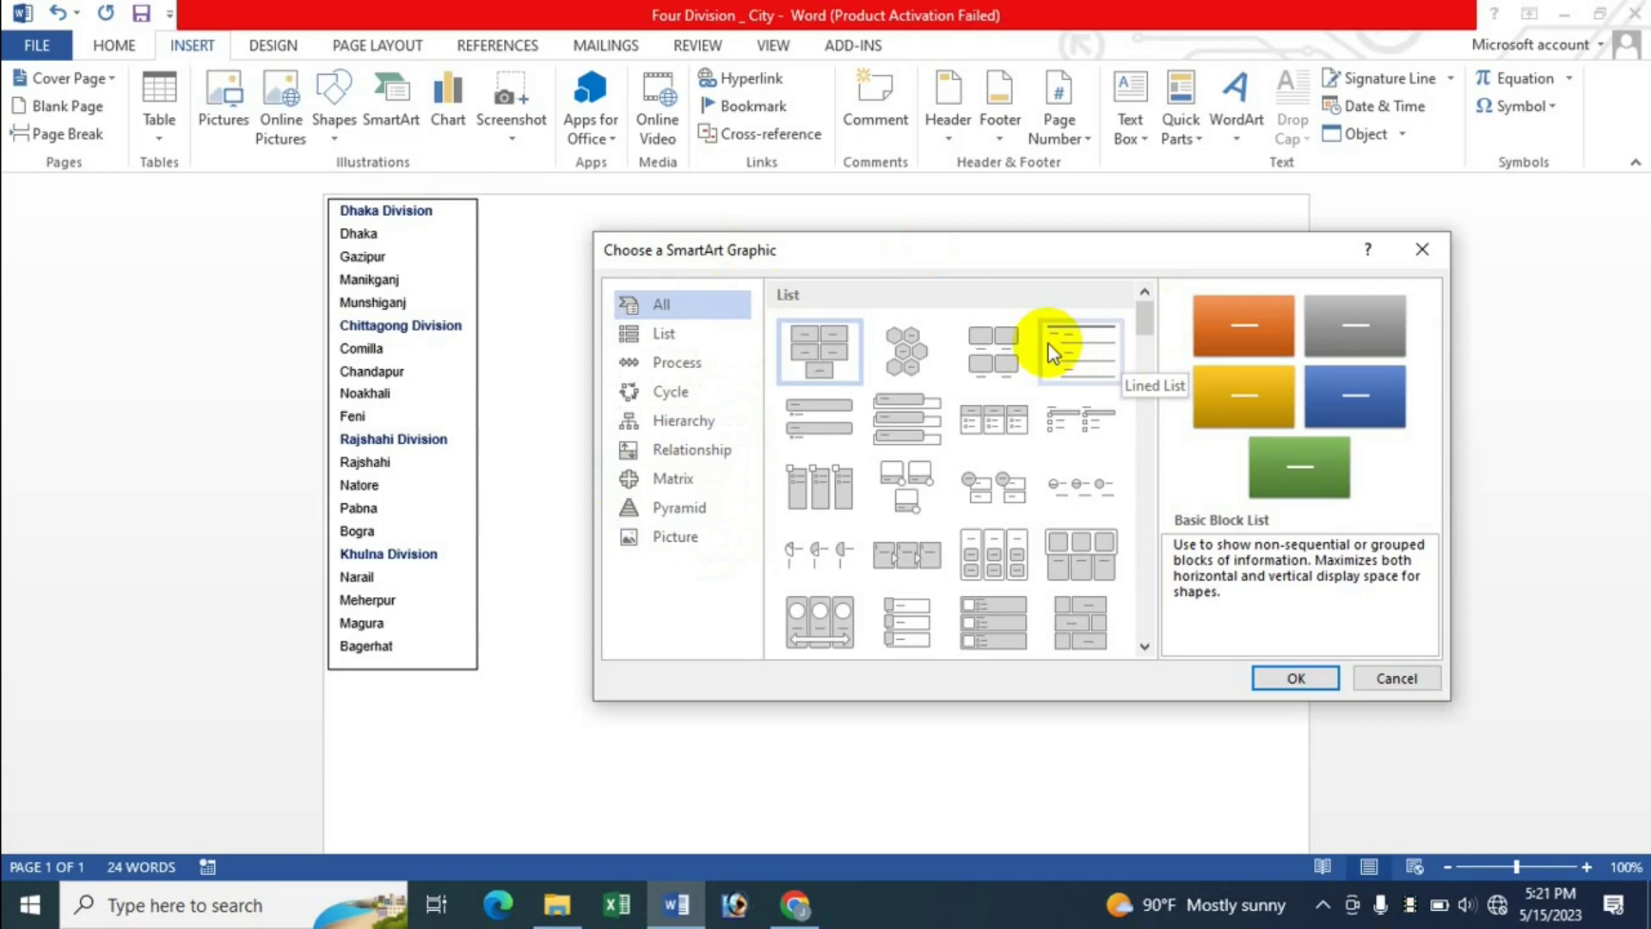
click(665, 549)
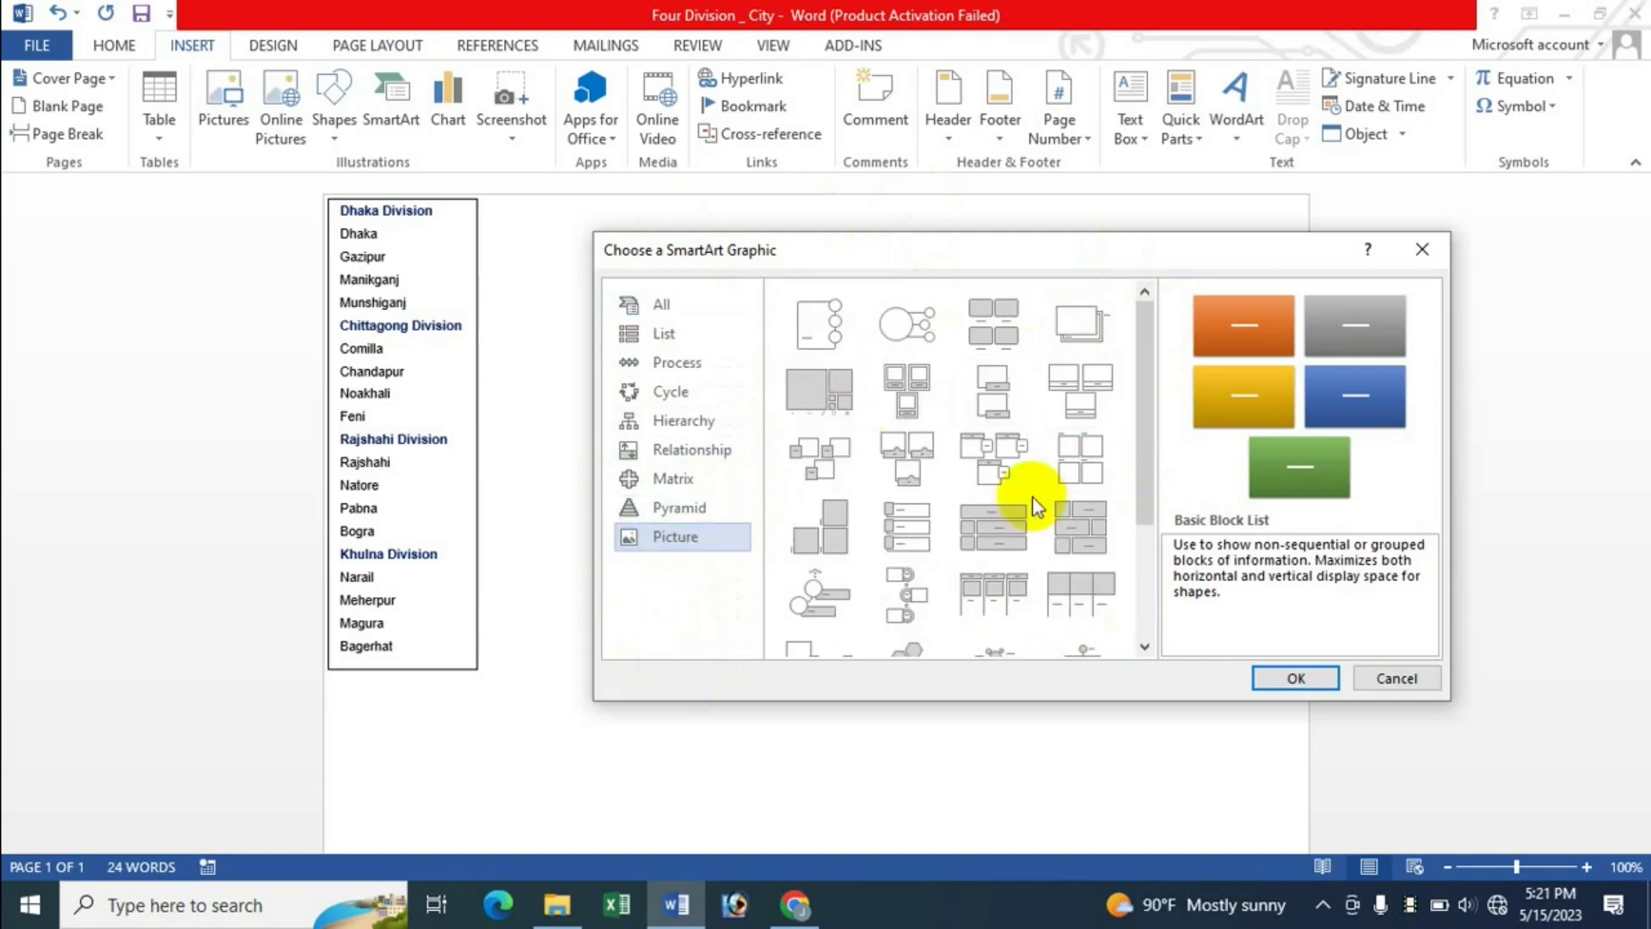
mouse_move(1149, 437)
mouse_down()
mouse_move(1146, 547)
mouse_move(1153, 412)
mouse_up()
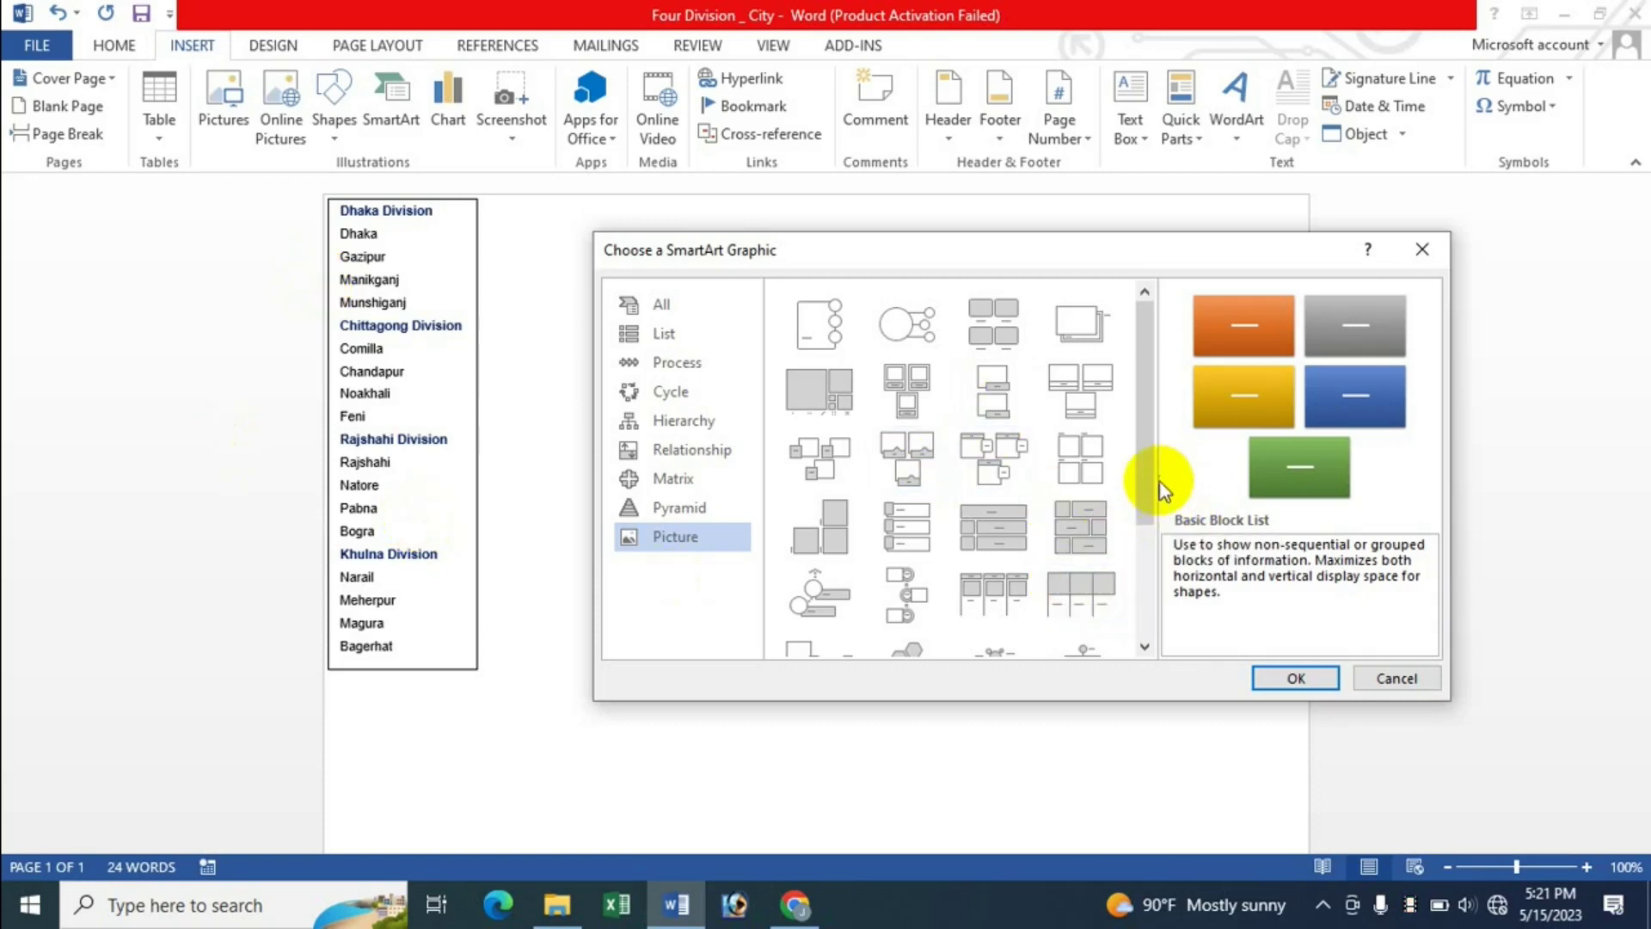
drag(1152, 443, 1144, 553)
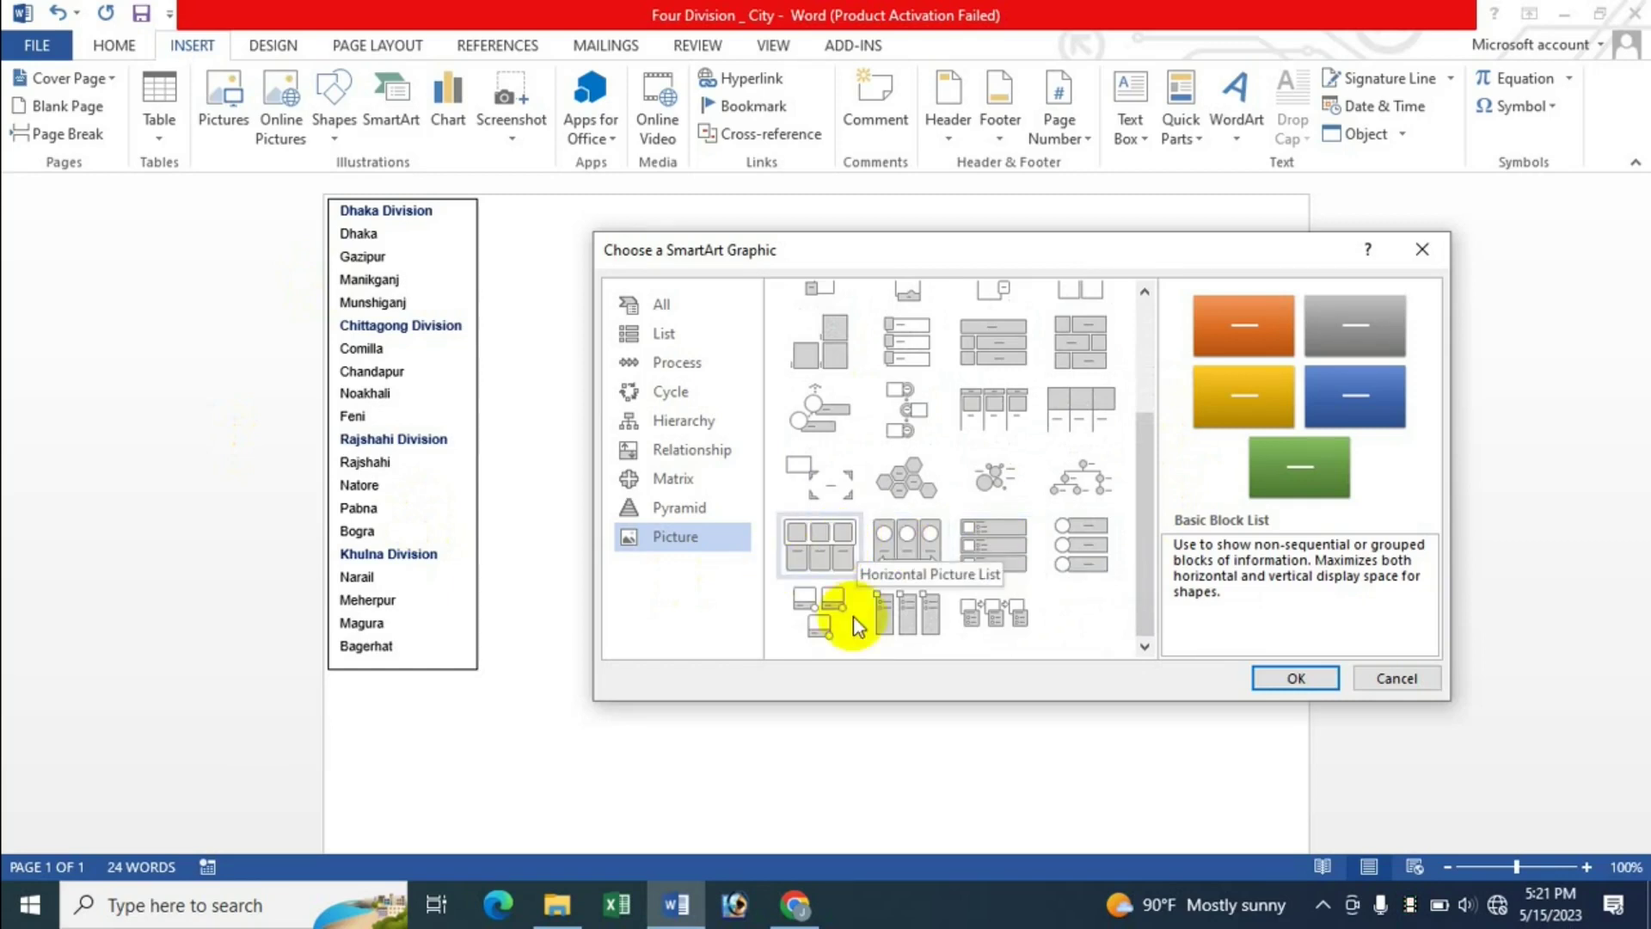
click(819, 535)
Step: Insert the Horizontal Picture List graphic, move it right of the division list, and show its Text Pane
click(1303, 677)
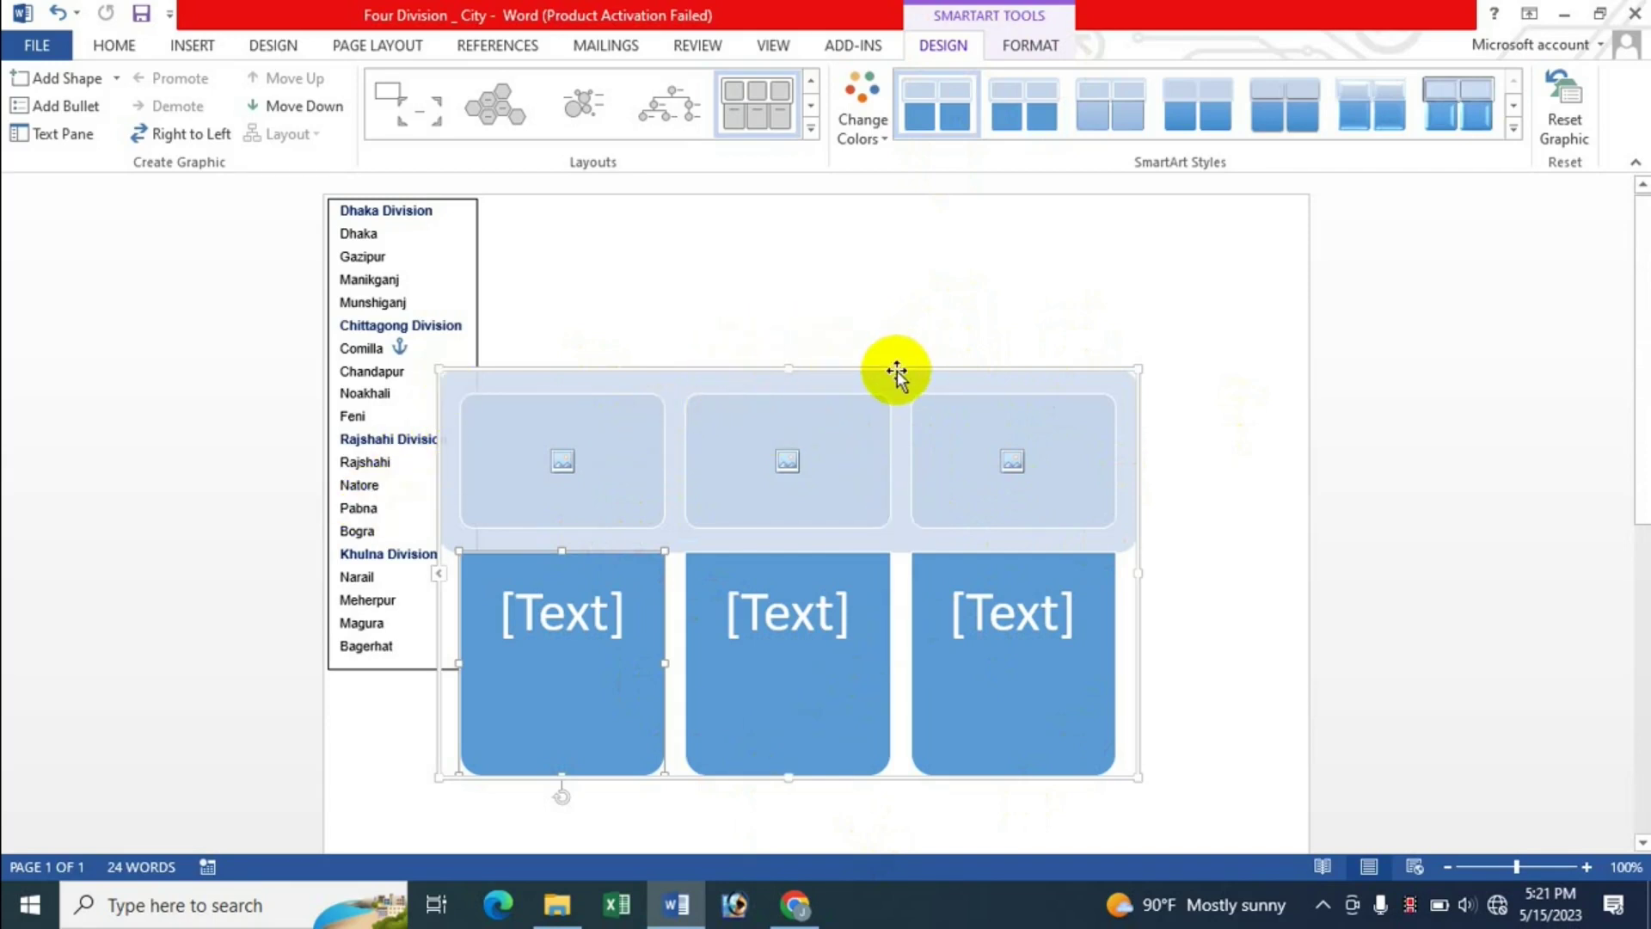
drag(899, 366, 1038, 306)
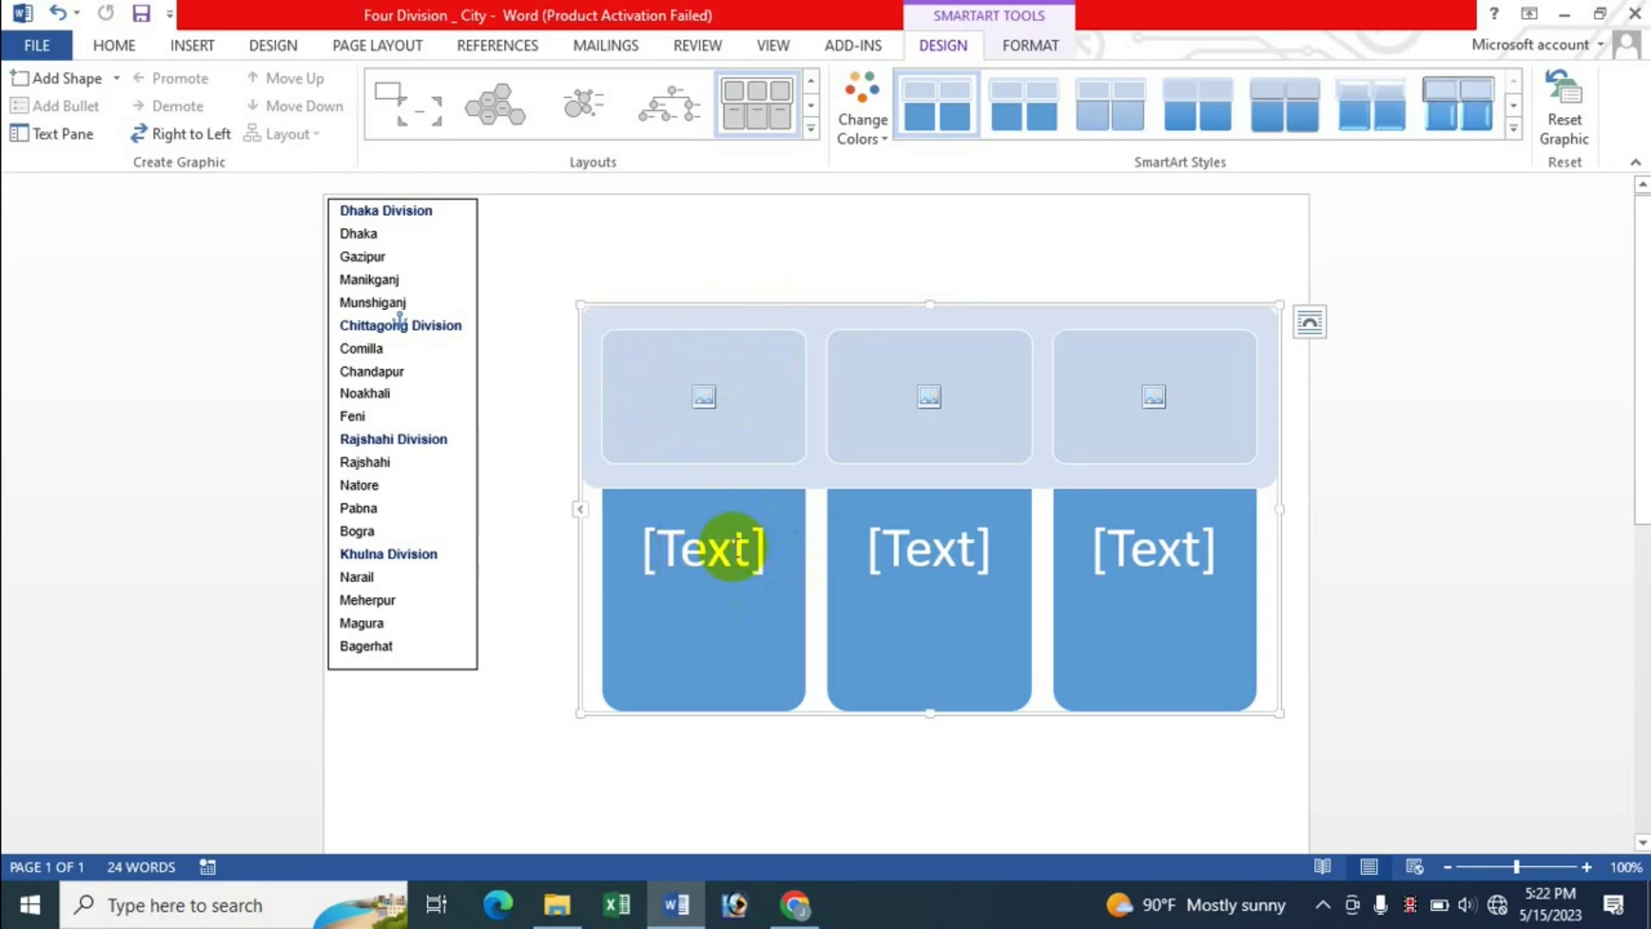
click(707, 557)
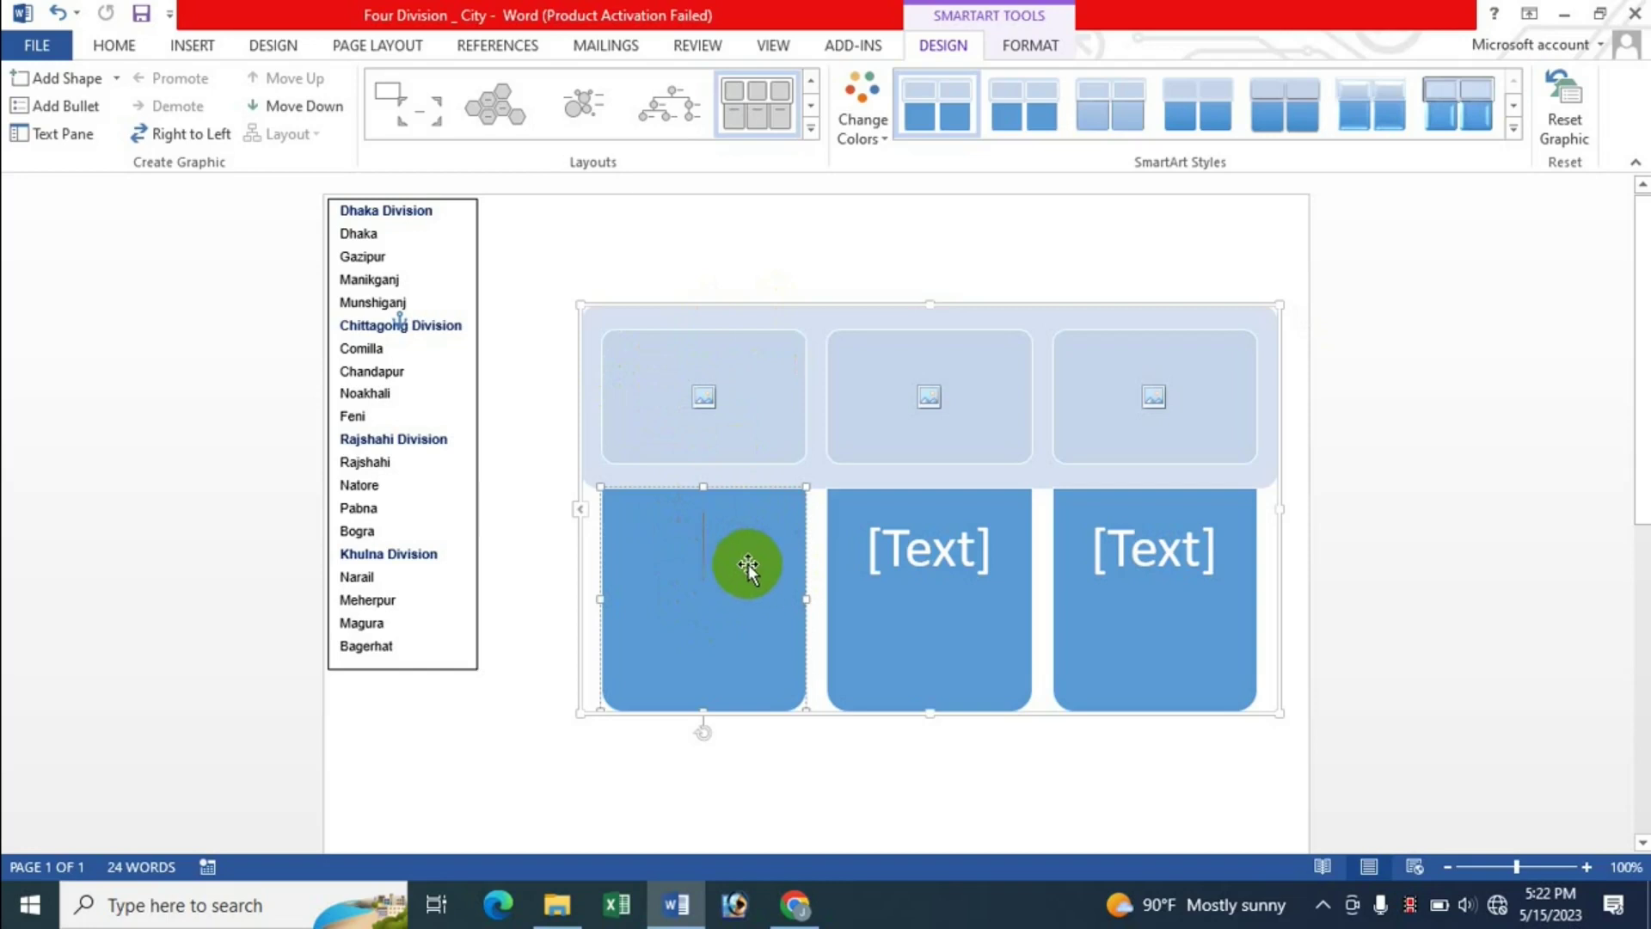
click(936, 561)
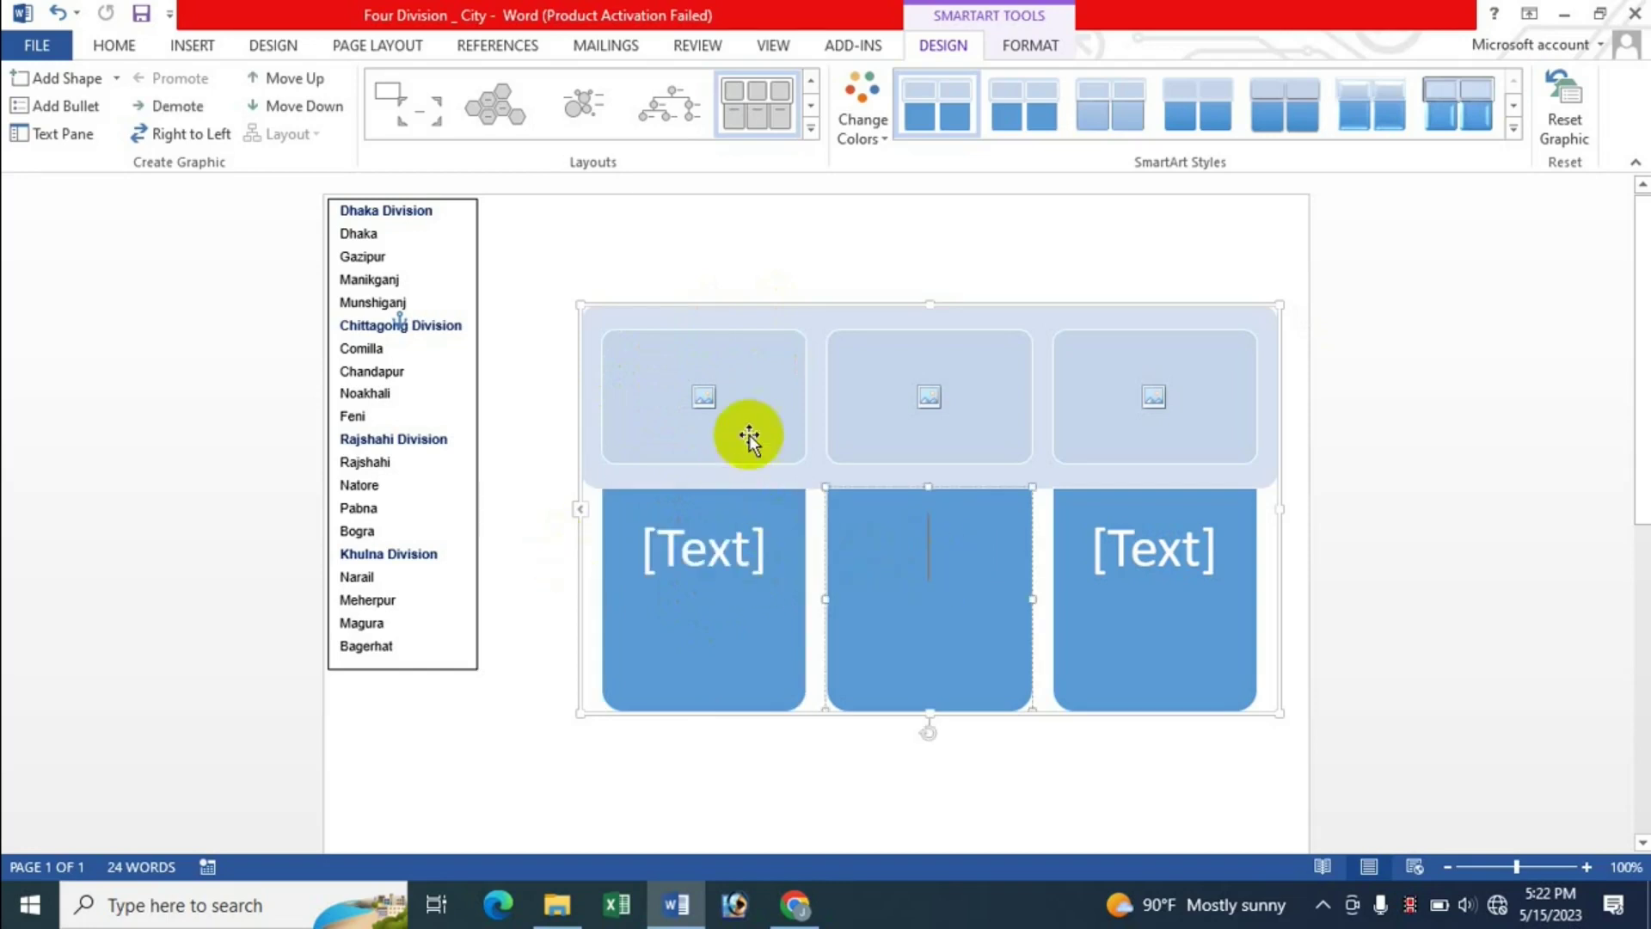
click(766, 314)
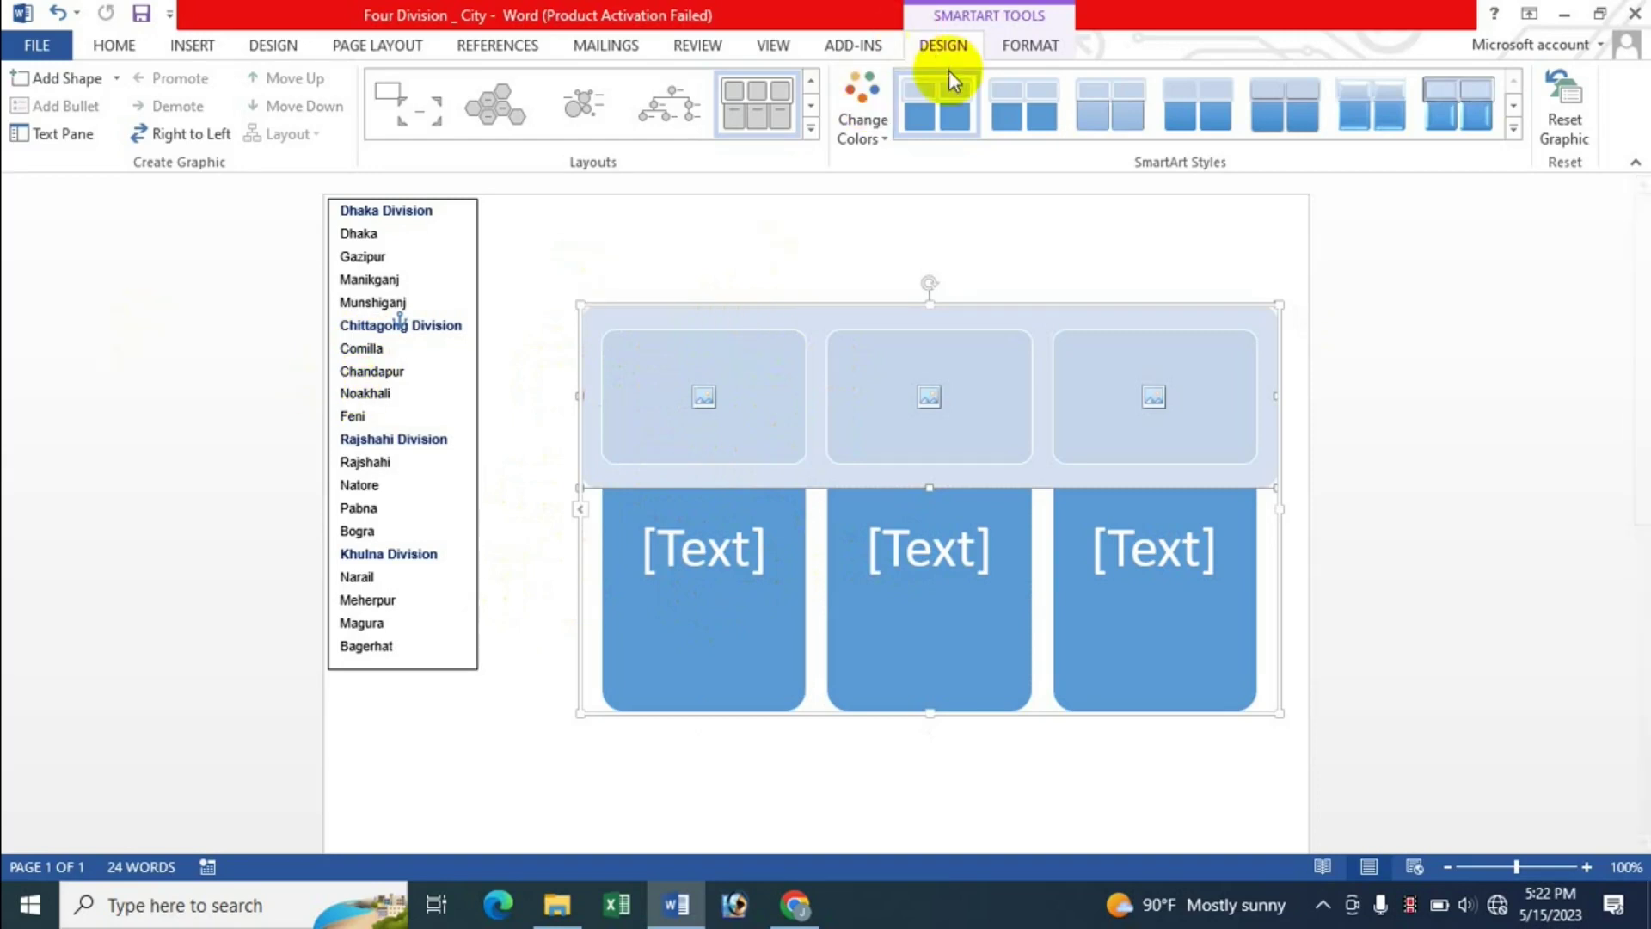
click(54, 136)
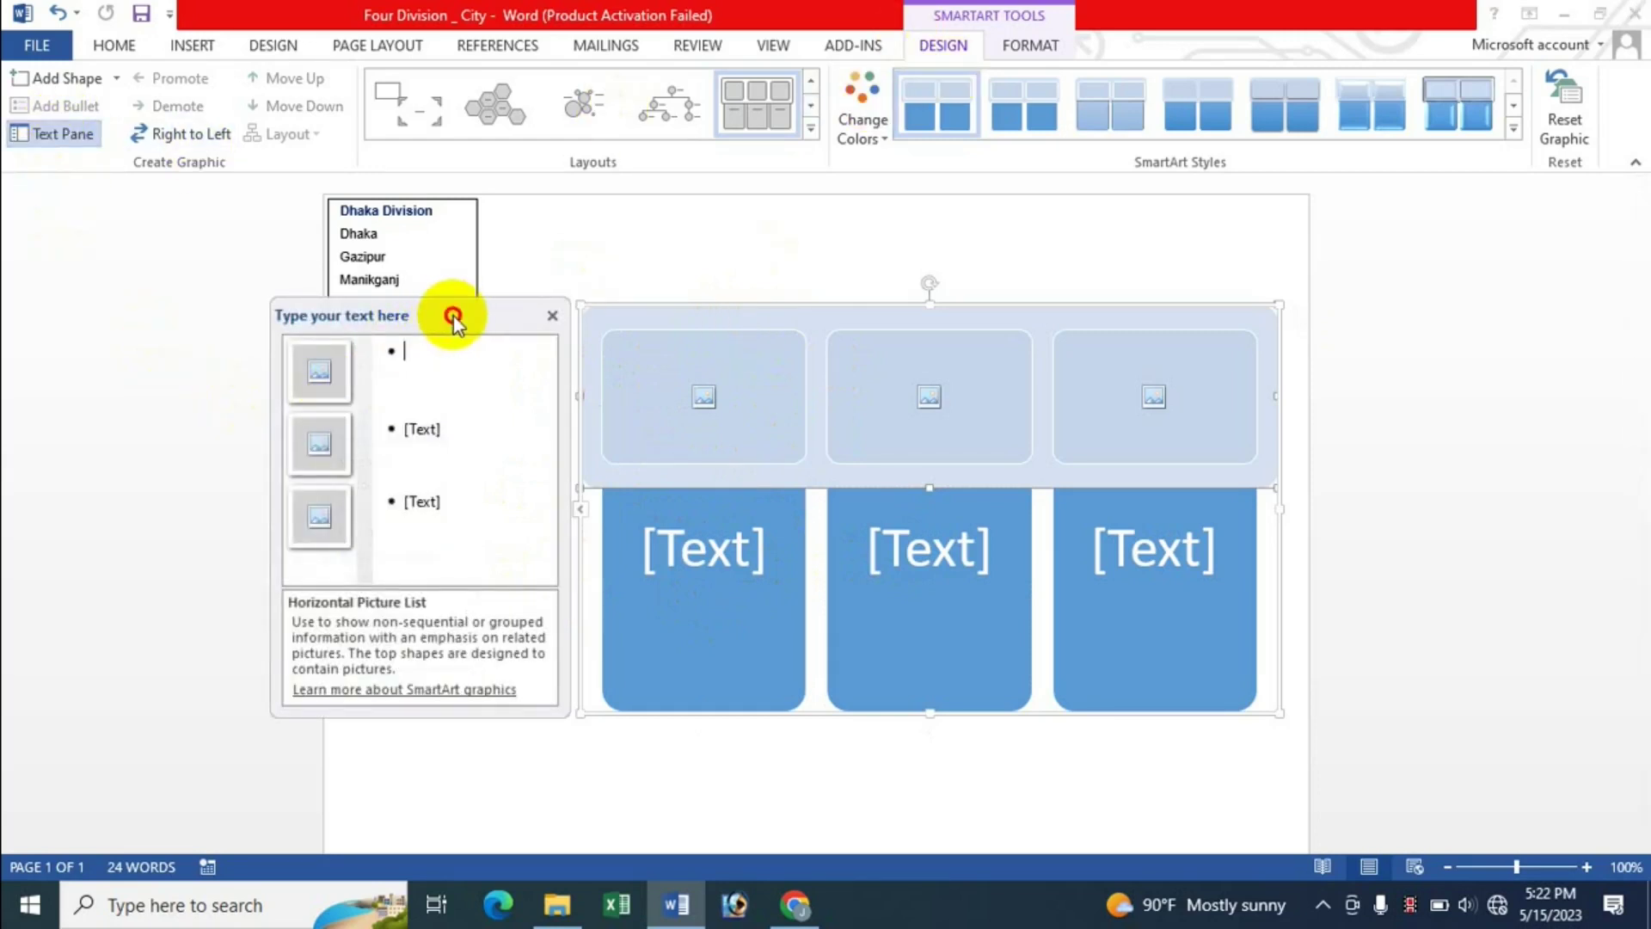
Step: Title the first column 'Dhaka Division' and add an indented sub-bullet beneath it
drag(454, 319, 202, 359)
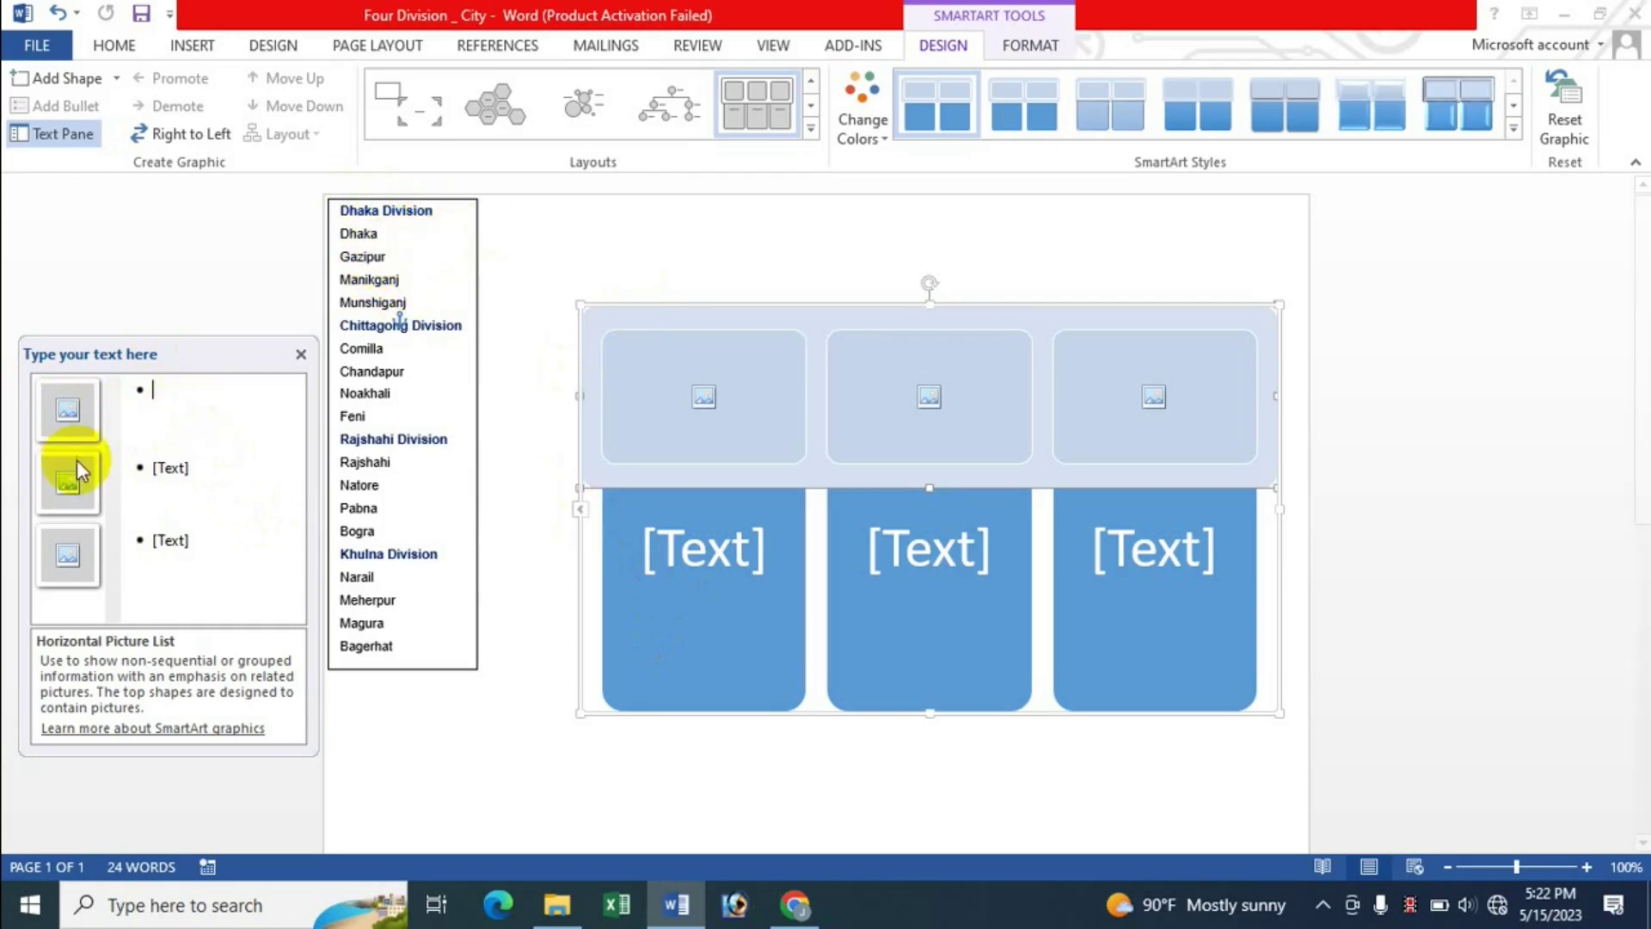
text(Dhaka Divi)
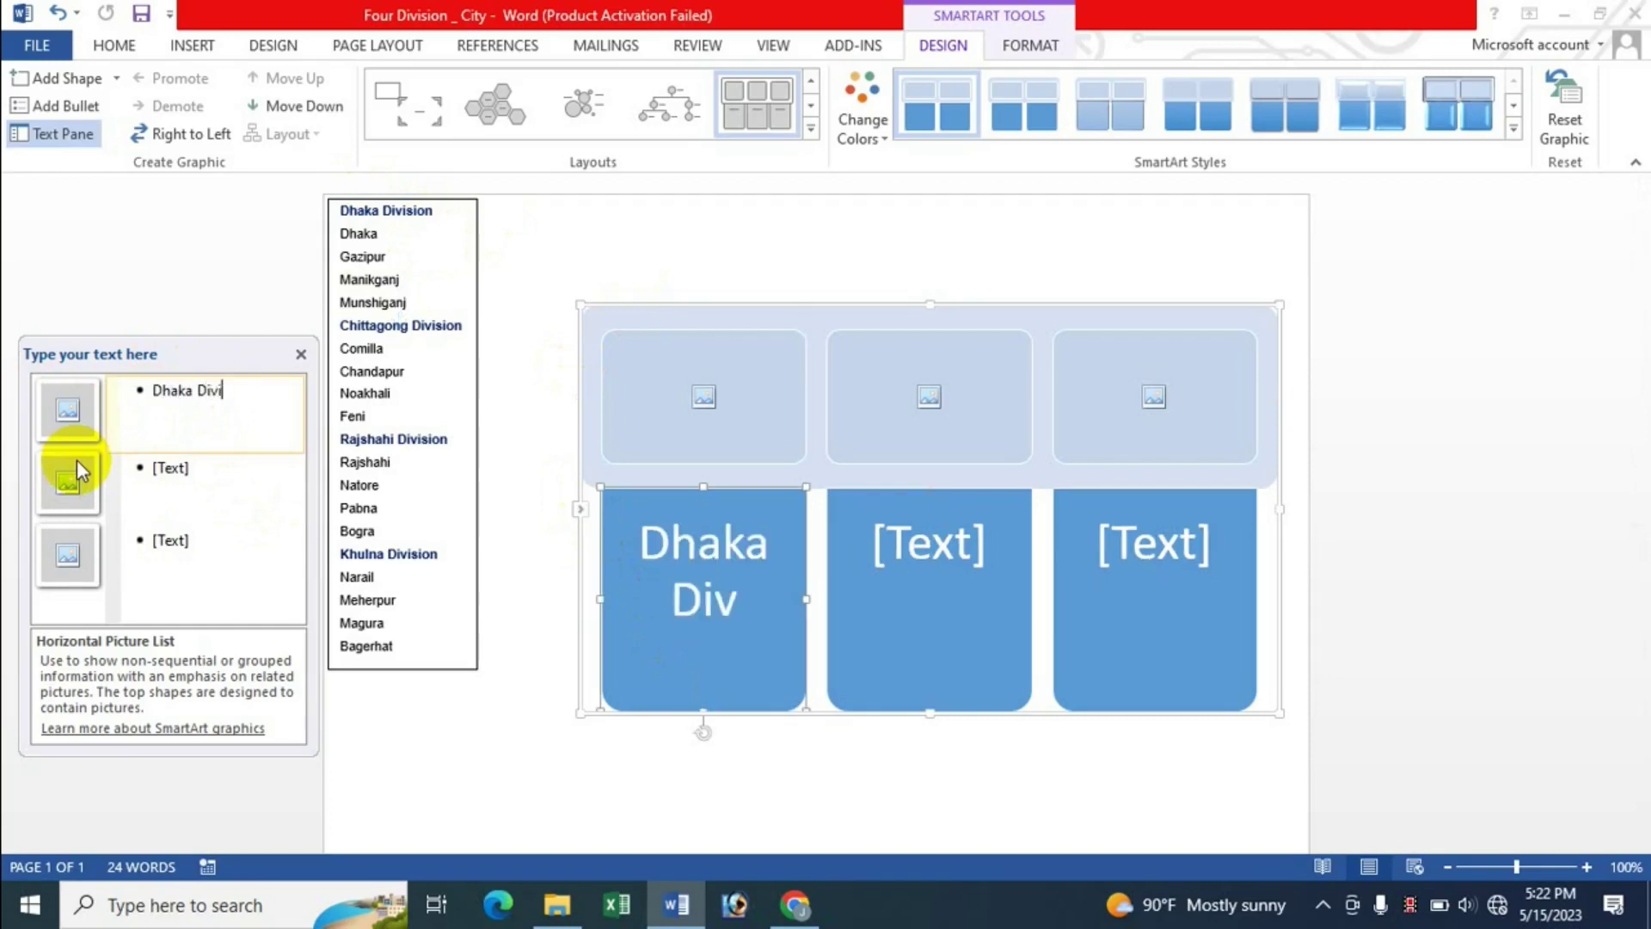
text(soin)
key(BackSpace)
key(BackSpace)
key(BackSpace)
key(BackSpace)
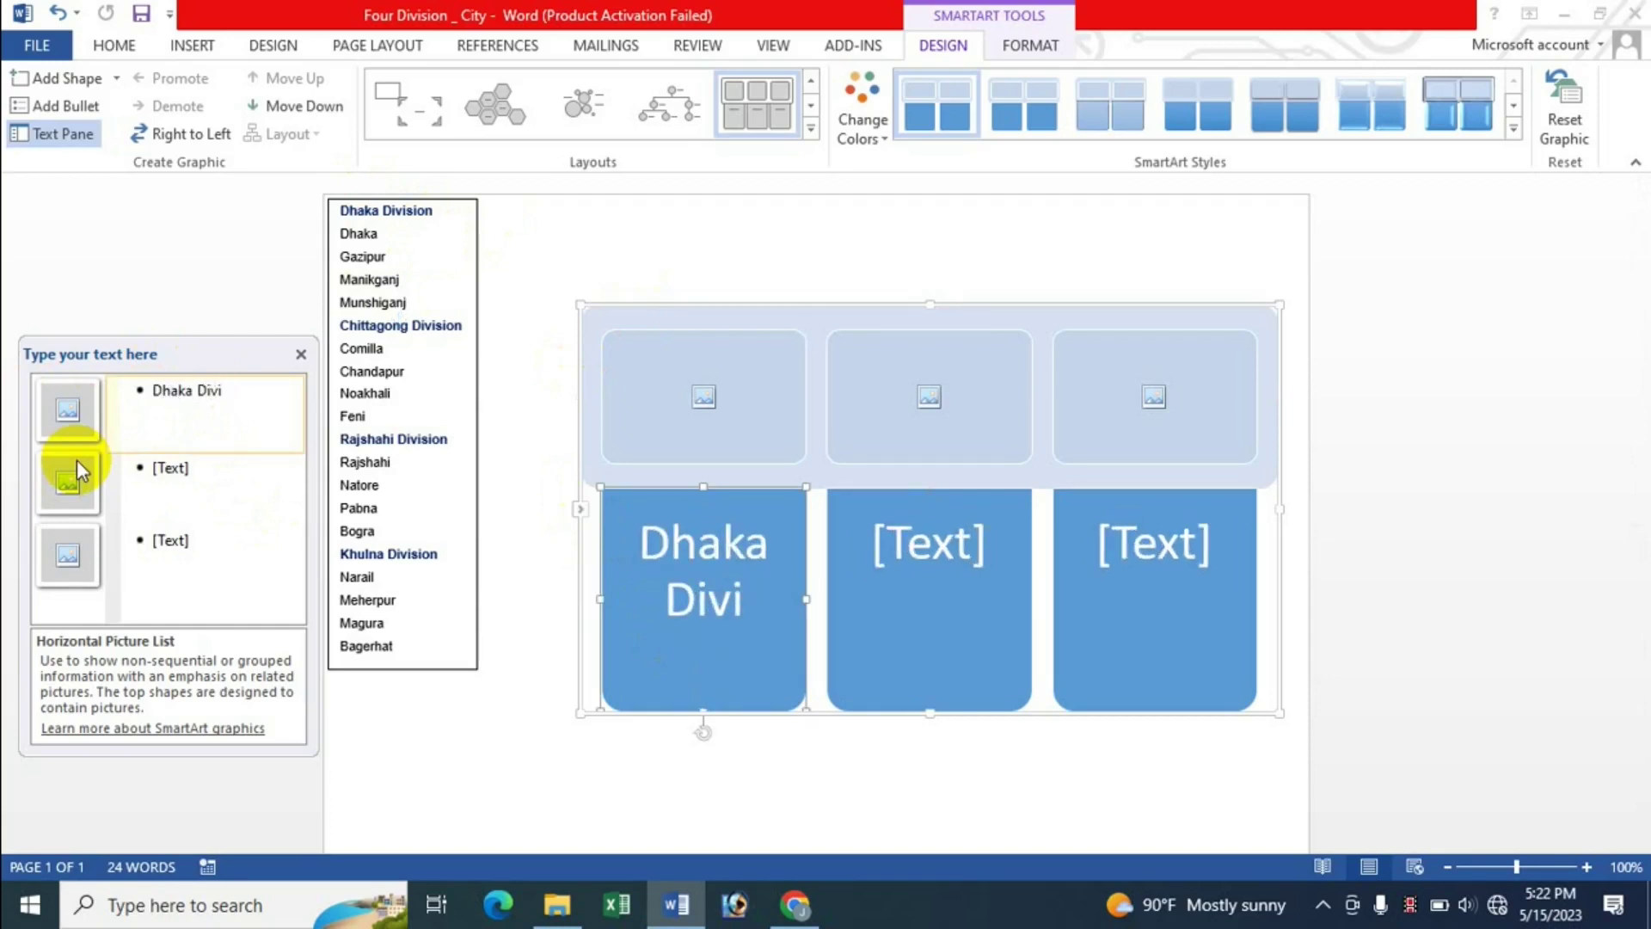
text(ision)
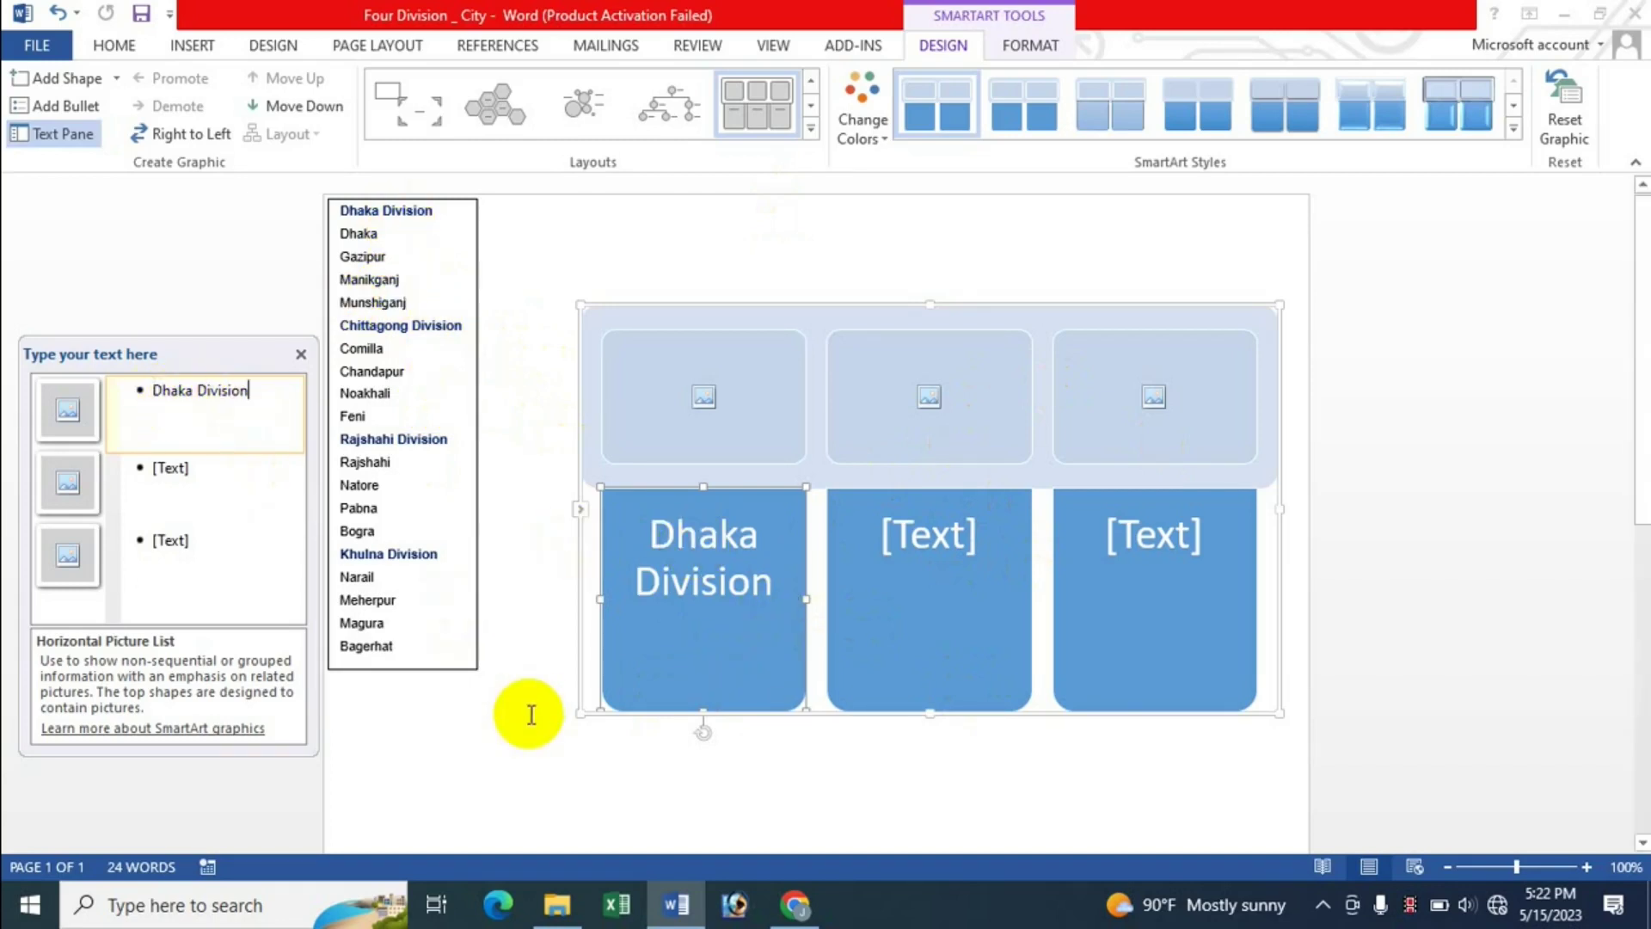
key(Return)
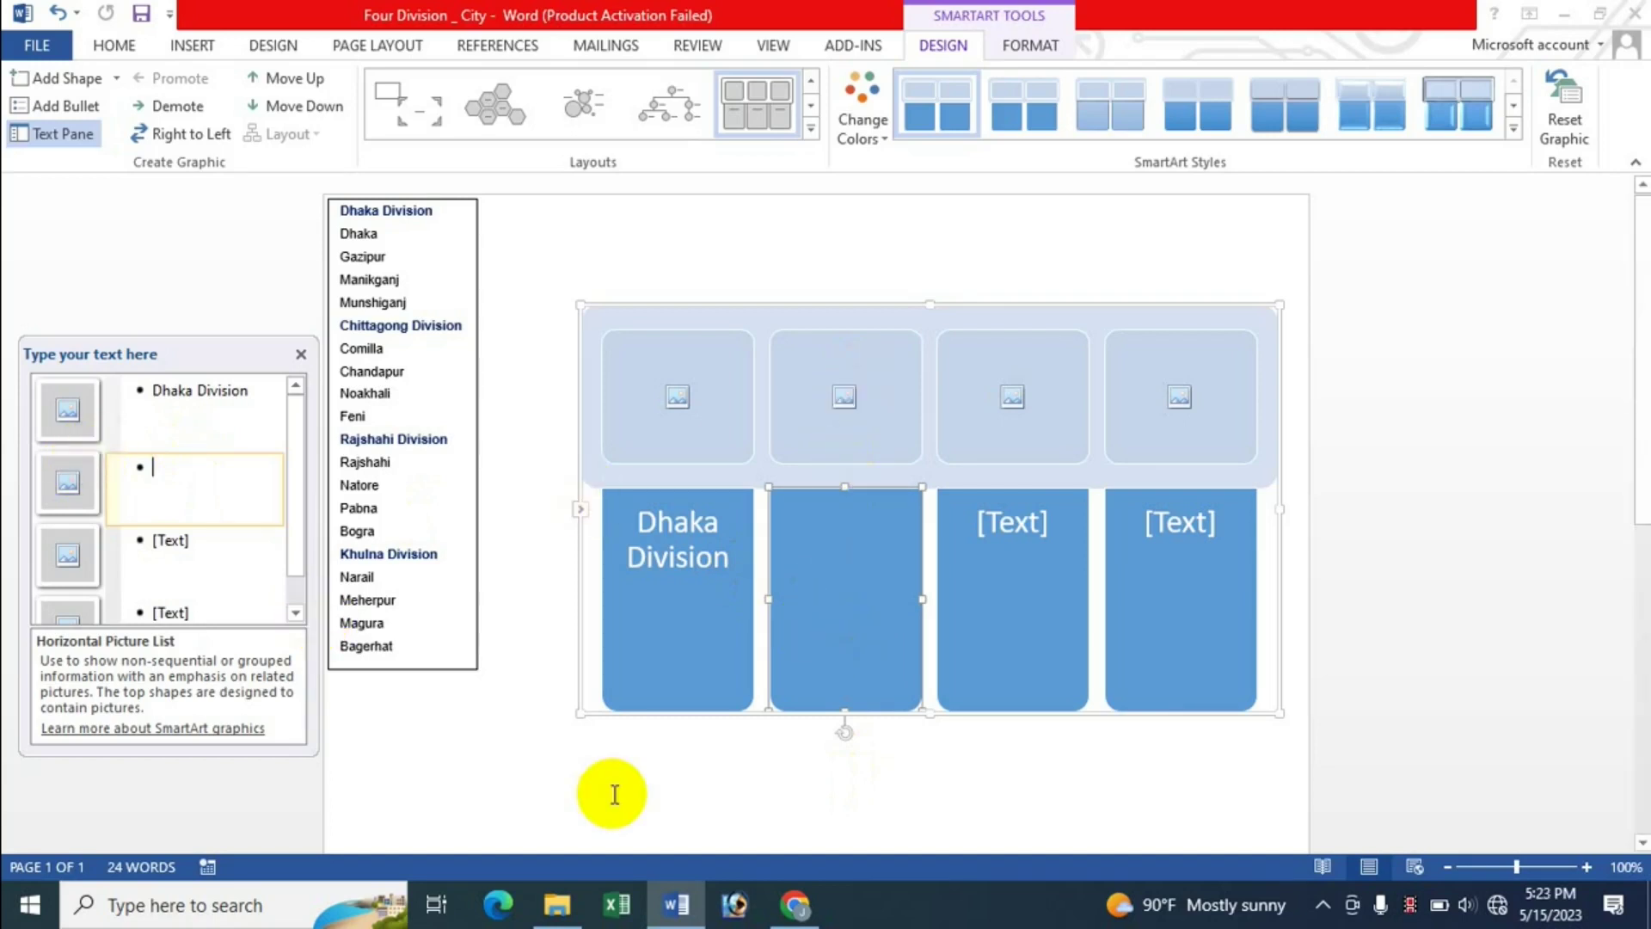
key(Tab)
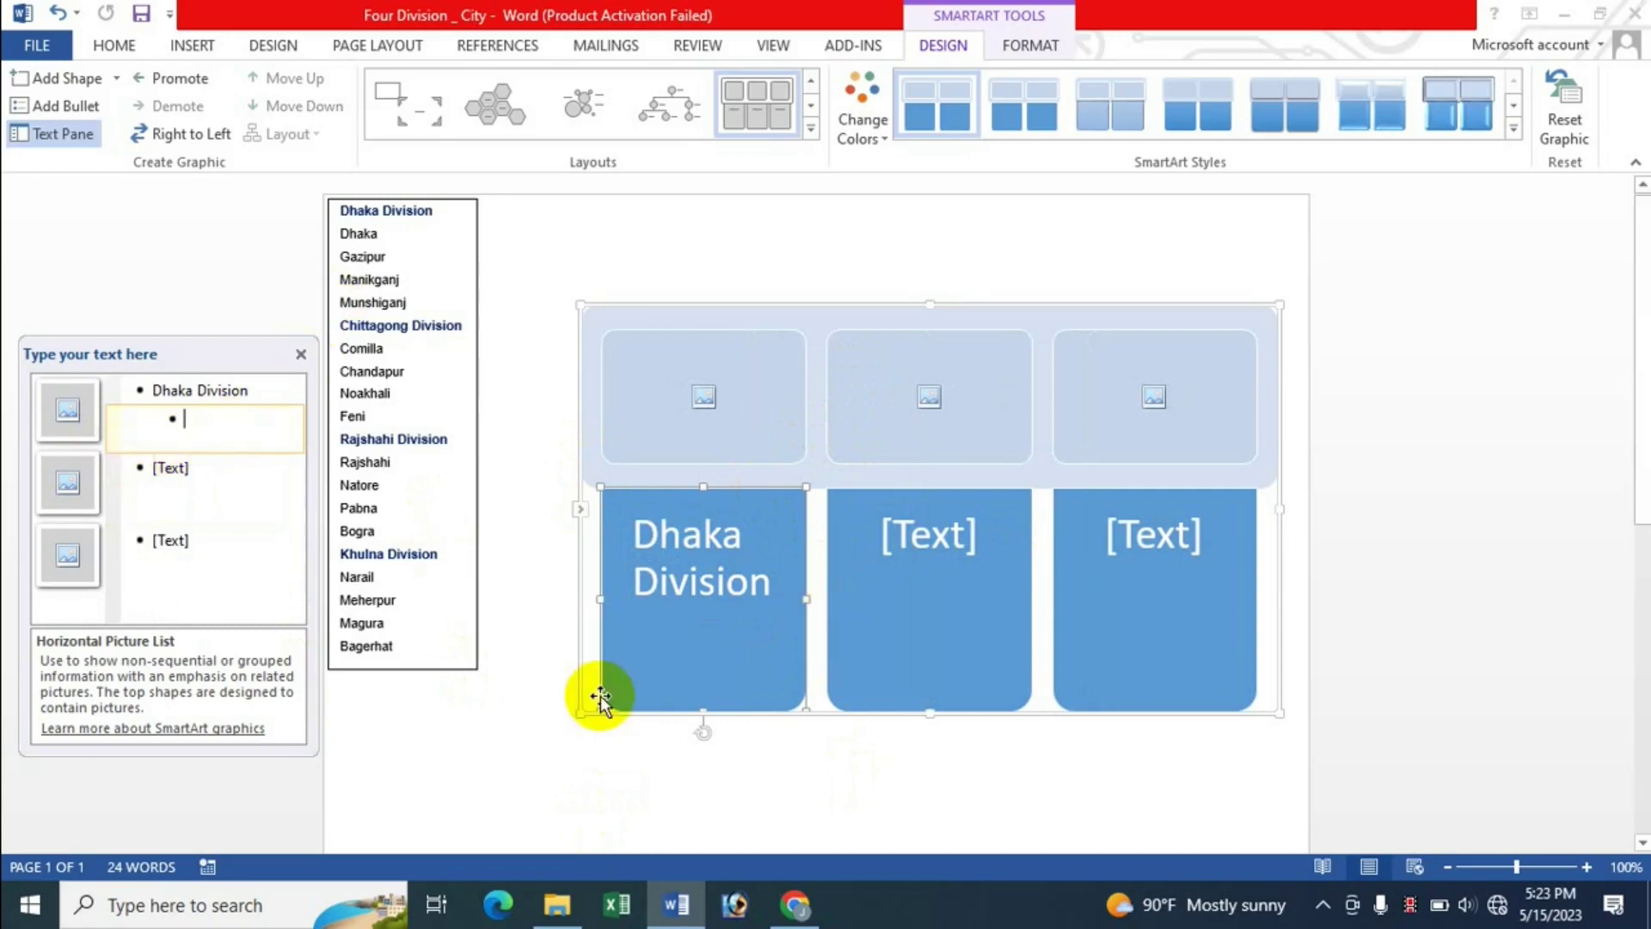
Step: List Dhaka, Gazipur, Manikganj and Munshiganj as districts under Dhaka Division
text(Dhaka)
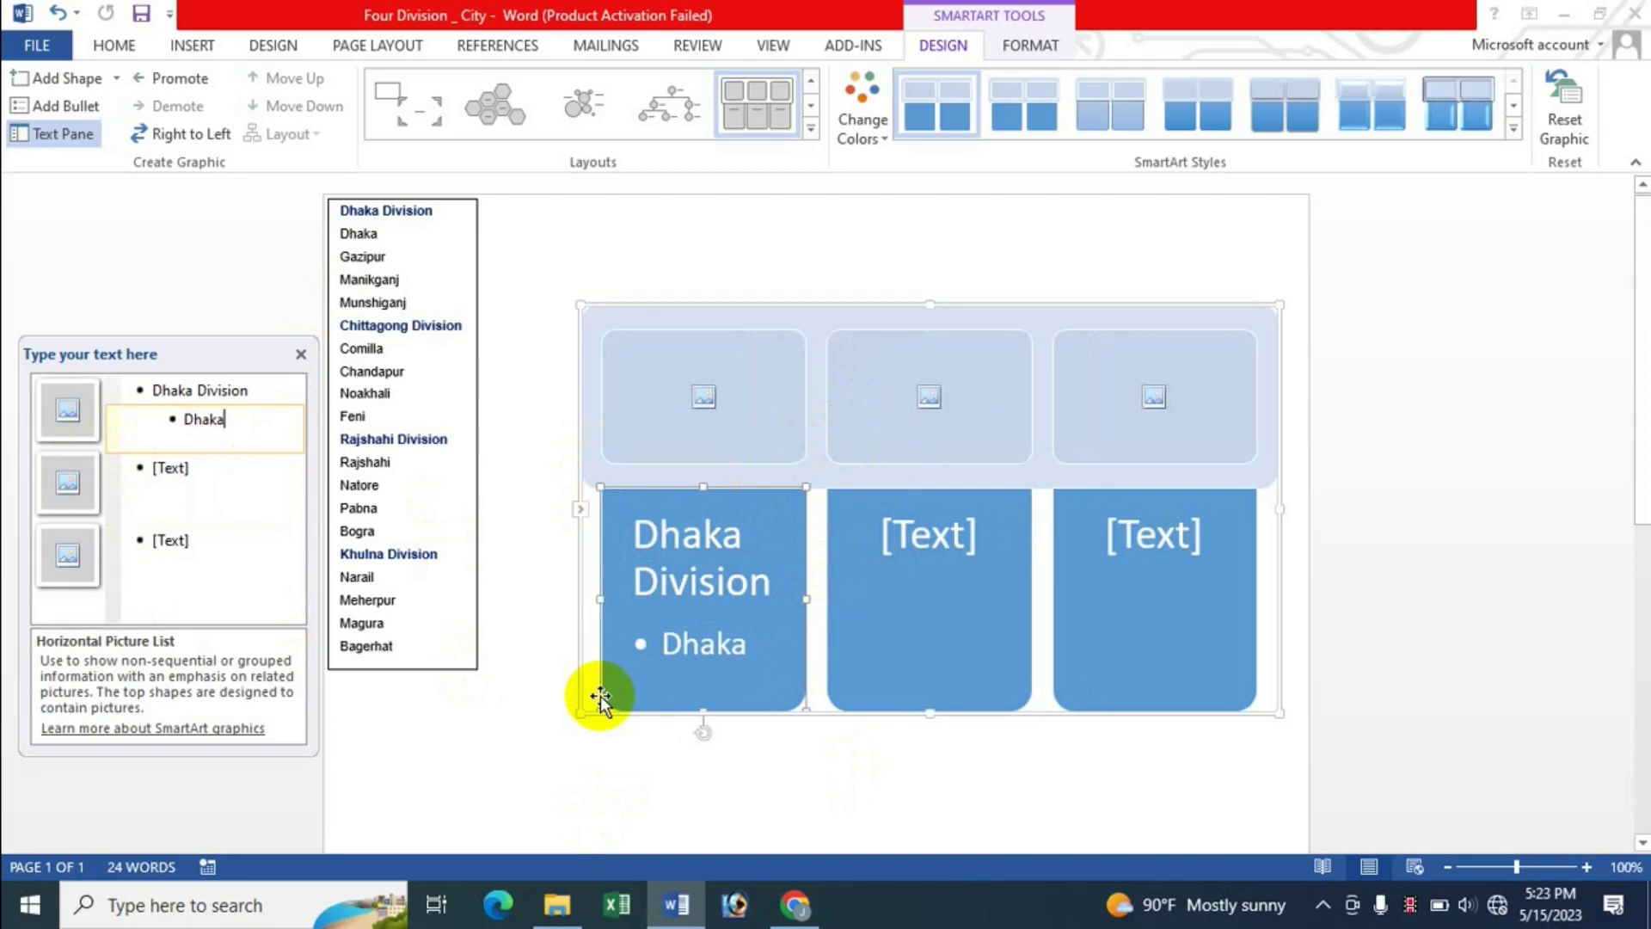
key(Return)
text(Ga)
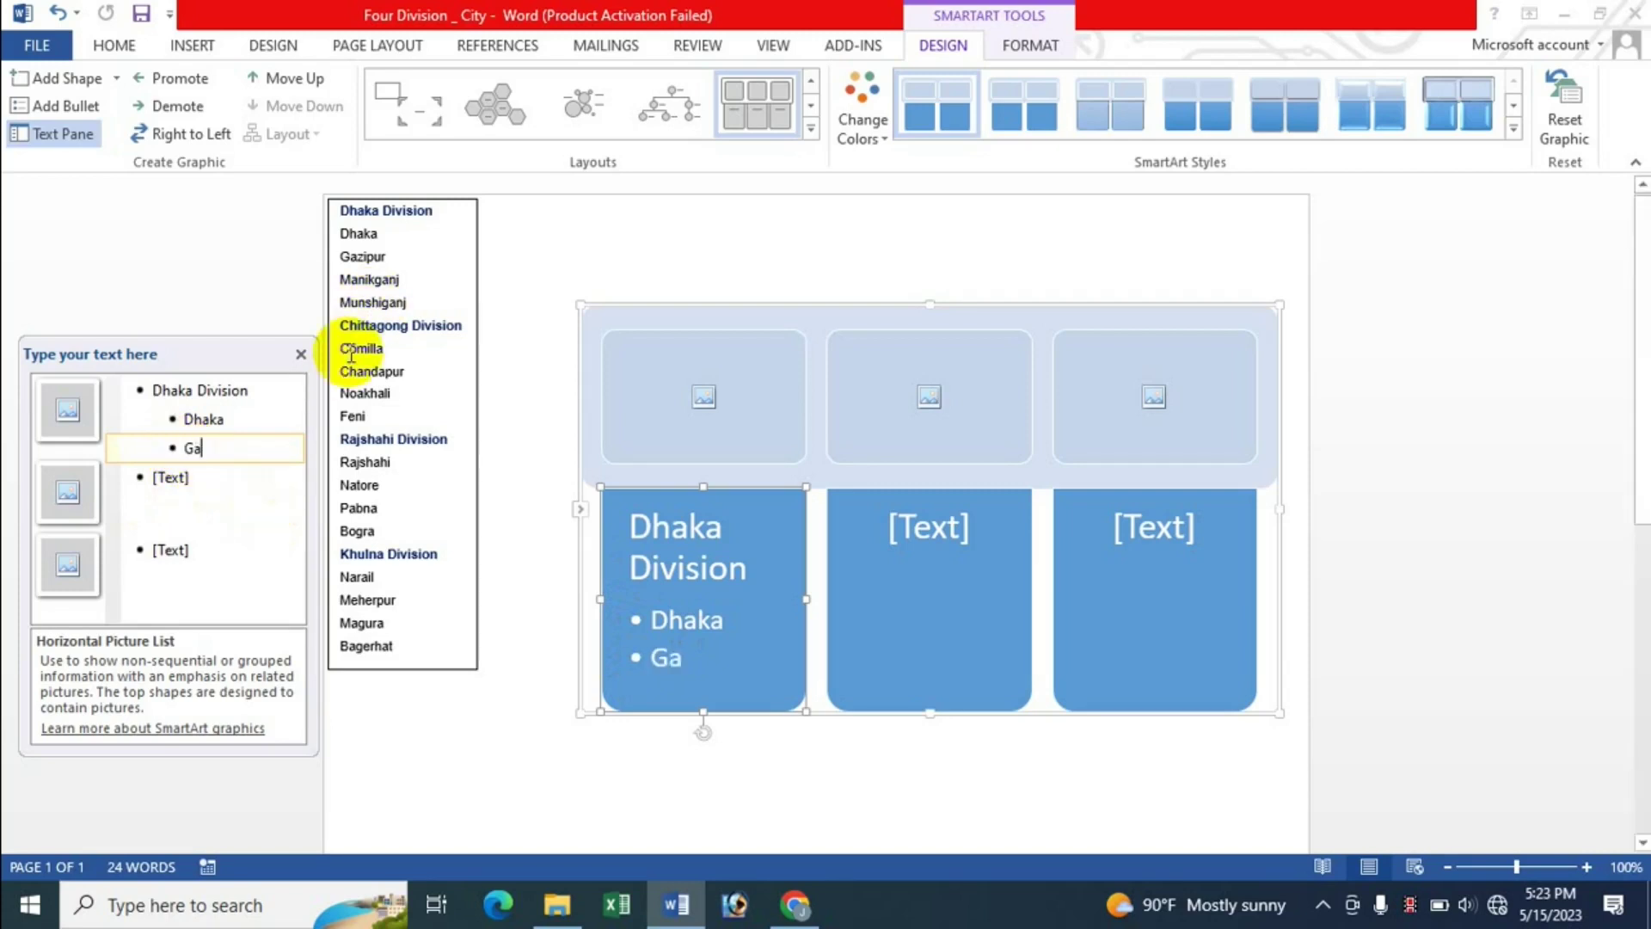
text(zipur)
key(Return)
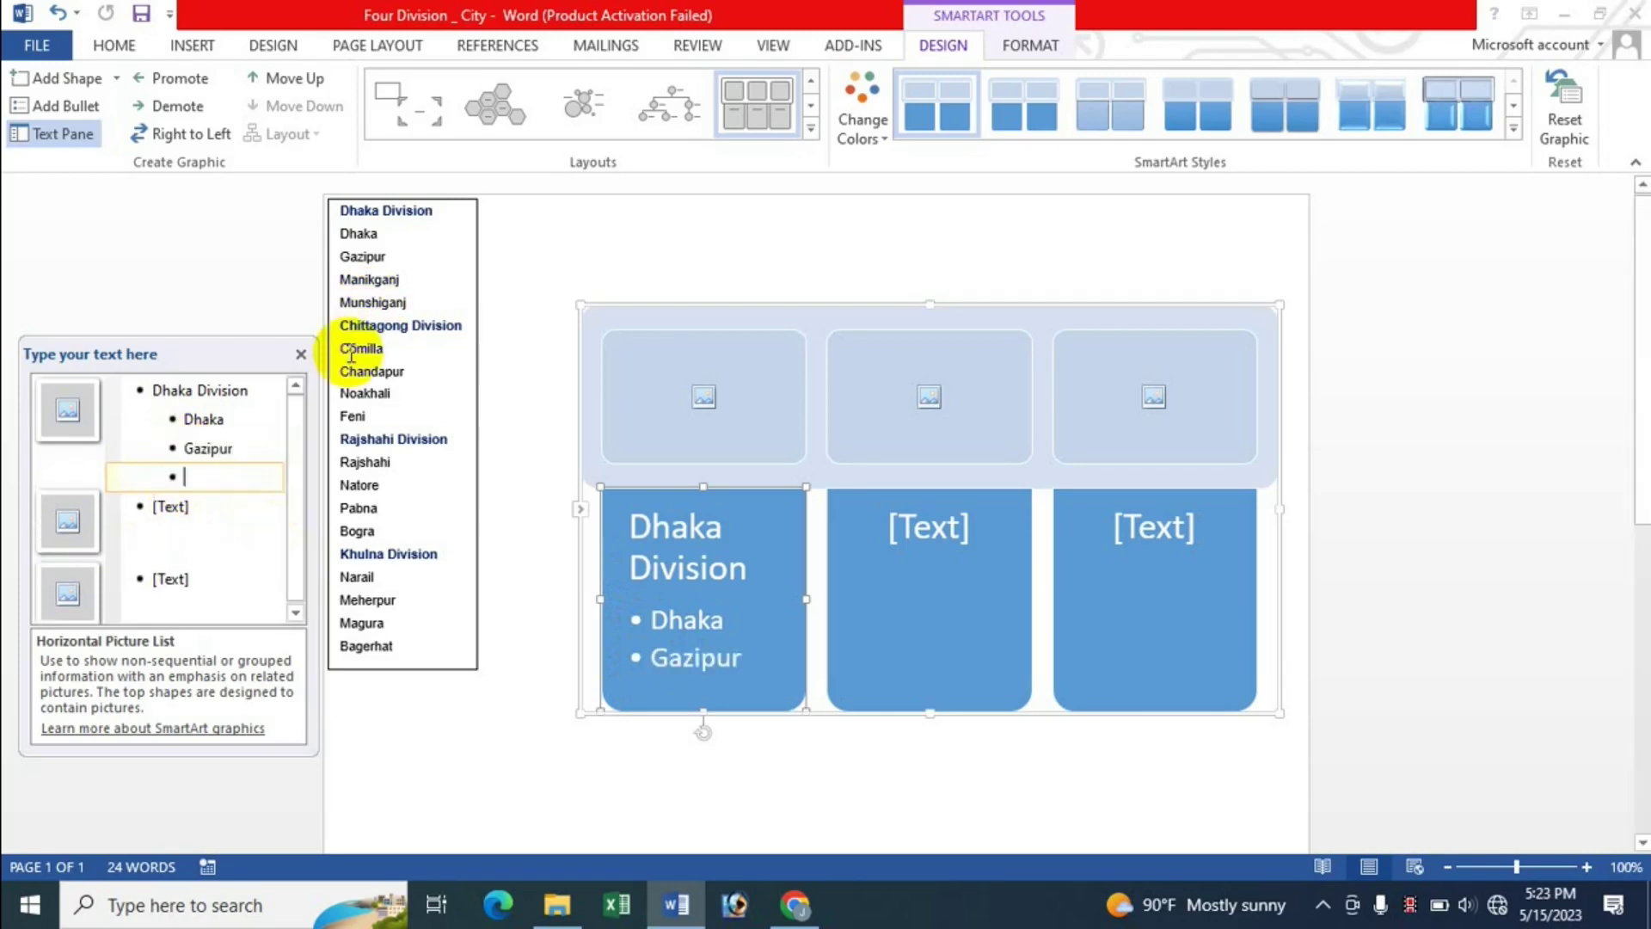
text(Man)
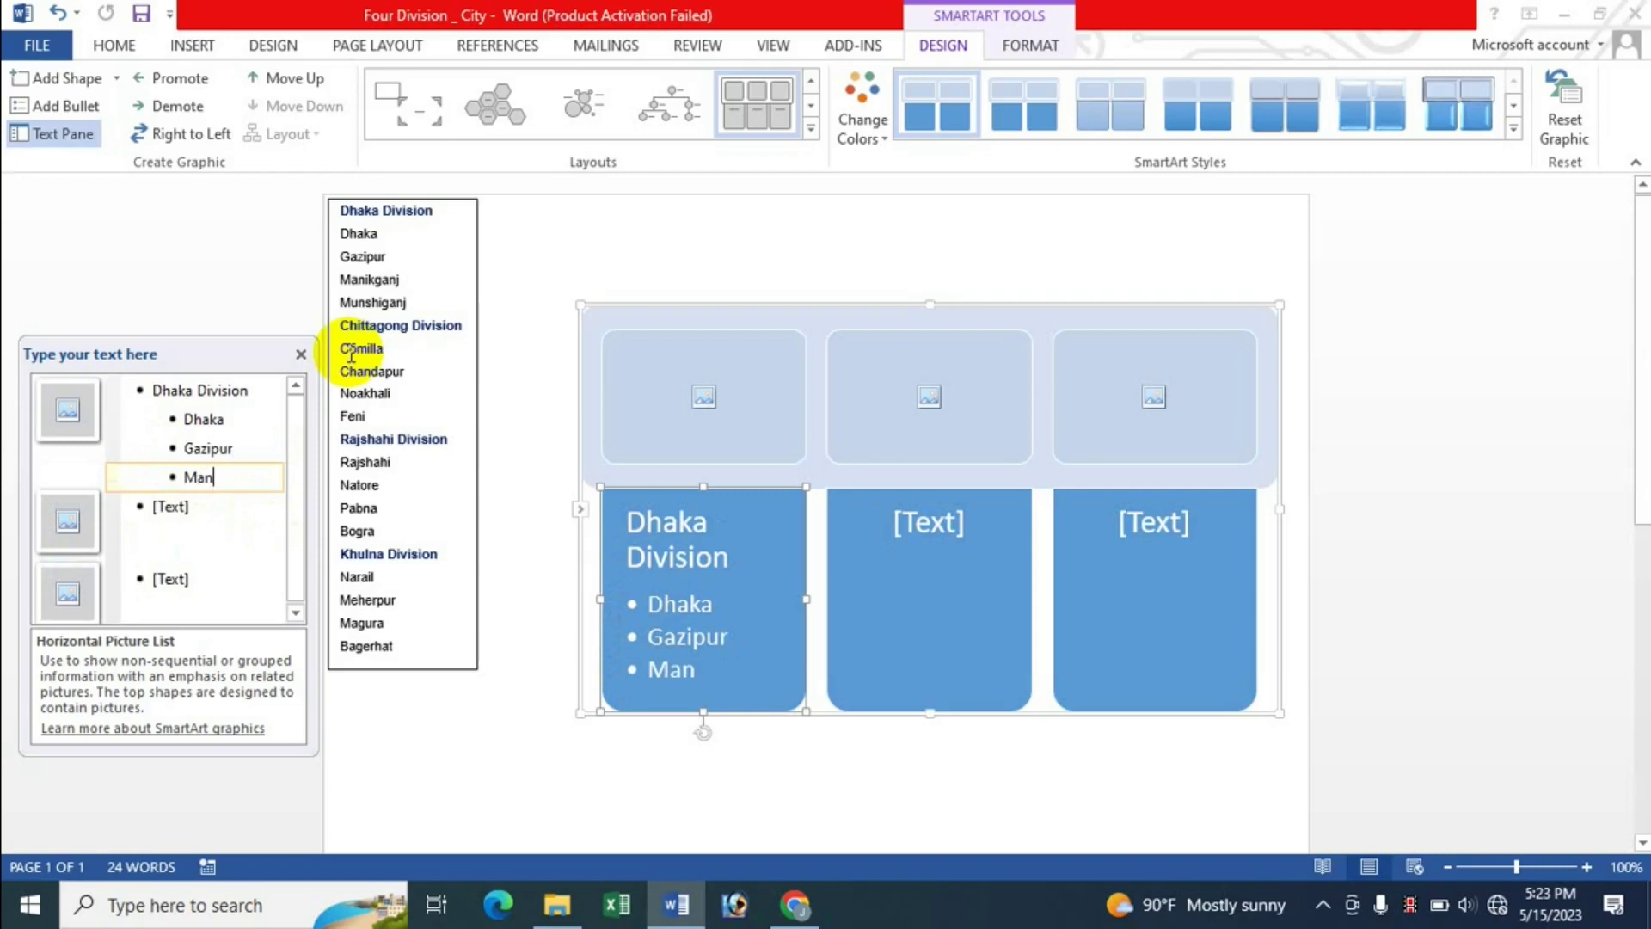
text(ikganj)
key(Return)
text(Munshiganj)
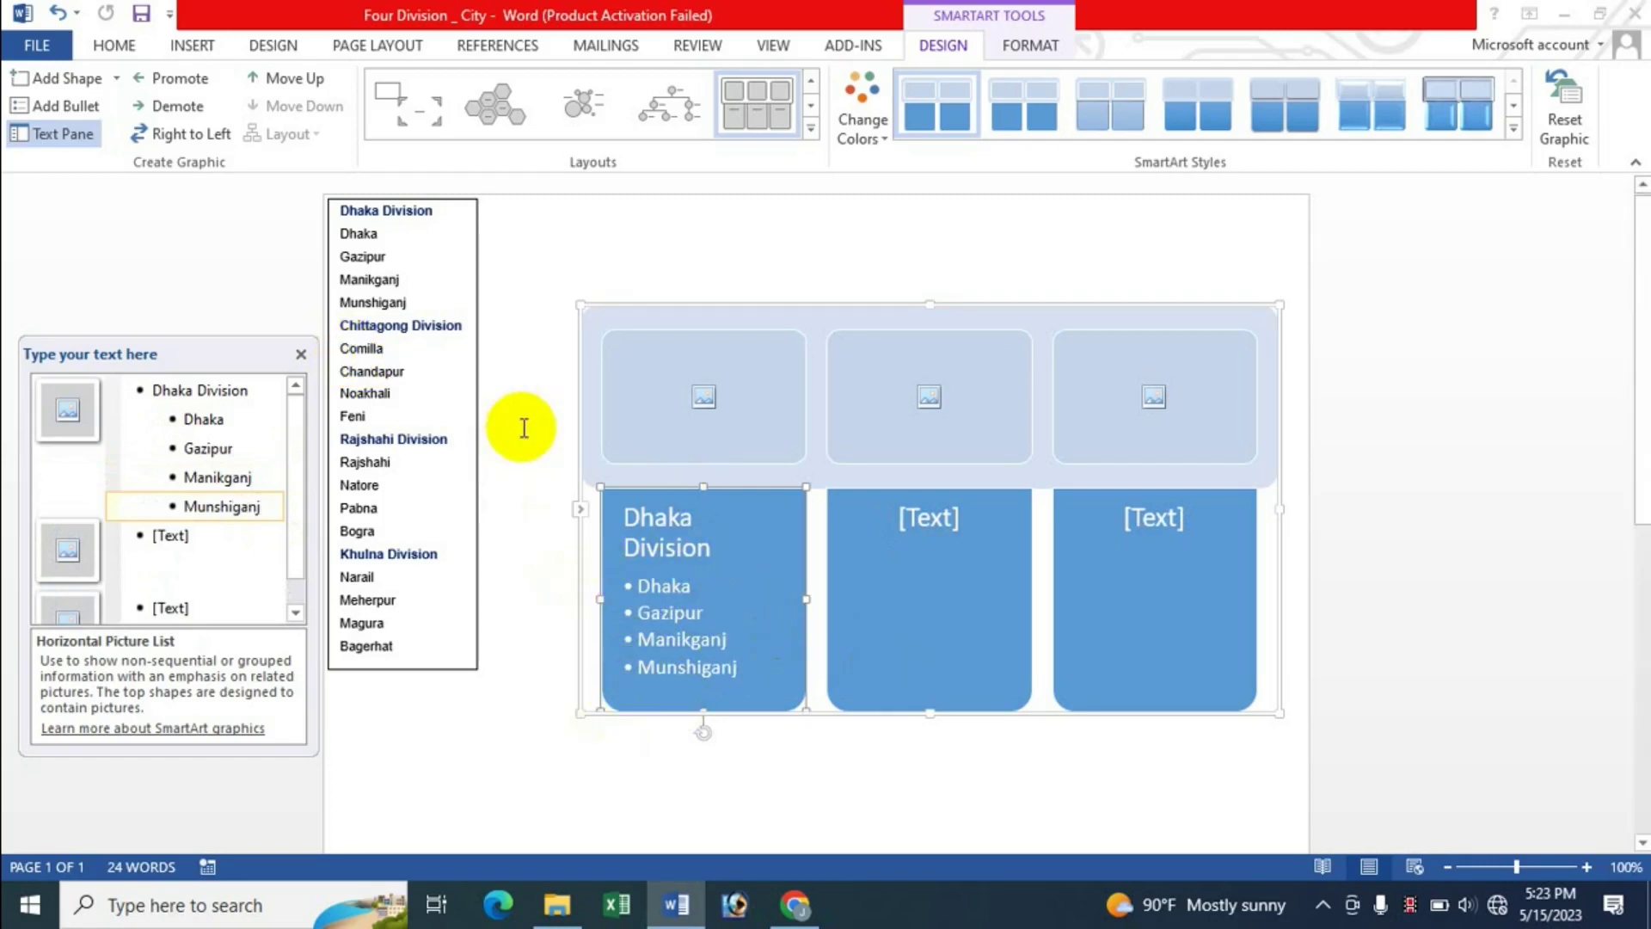
Step: Title the second column 'Chittagong Division'
click(188, 542)
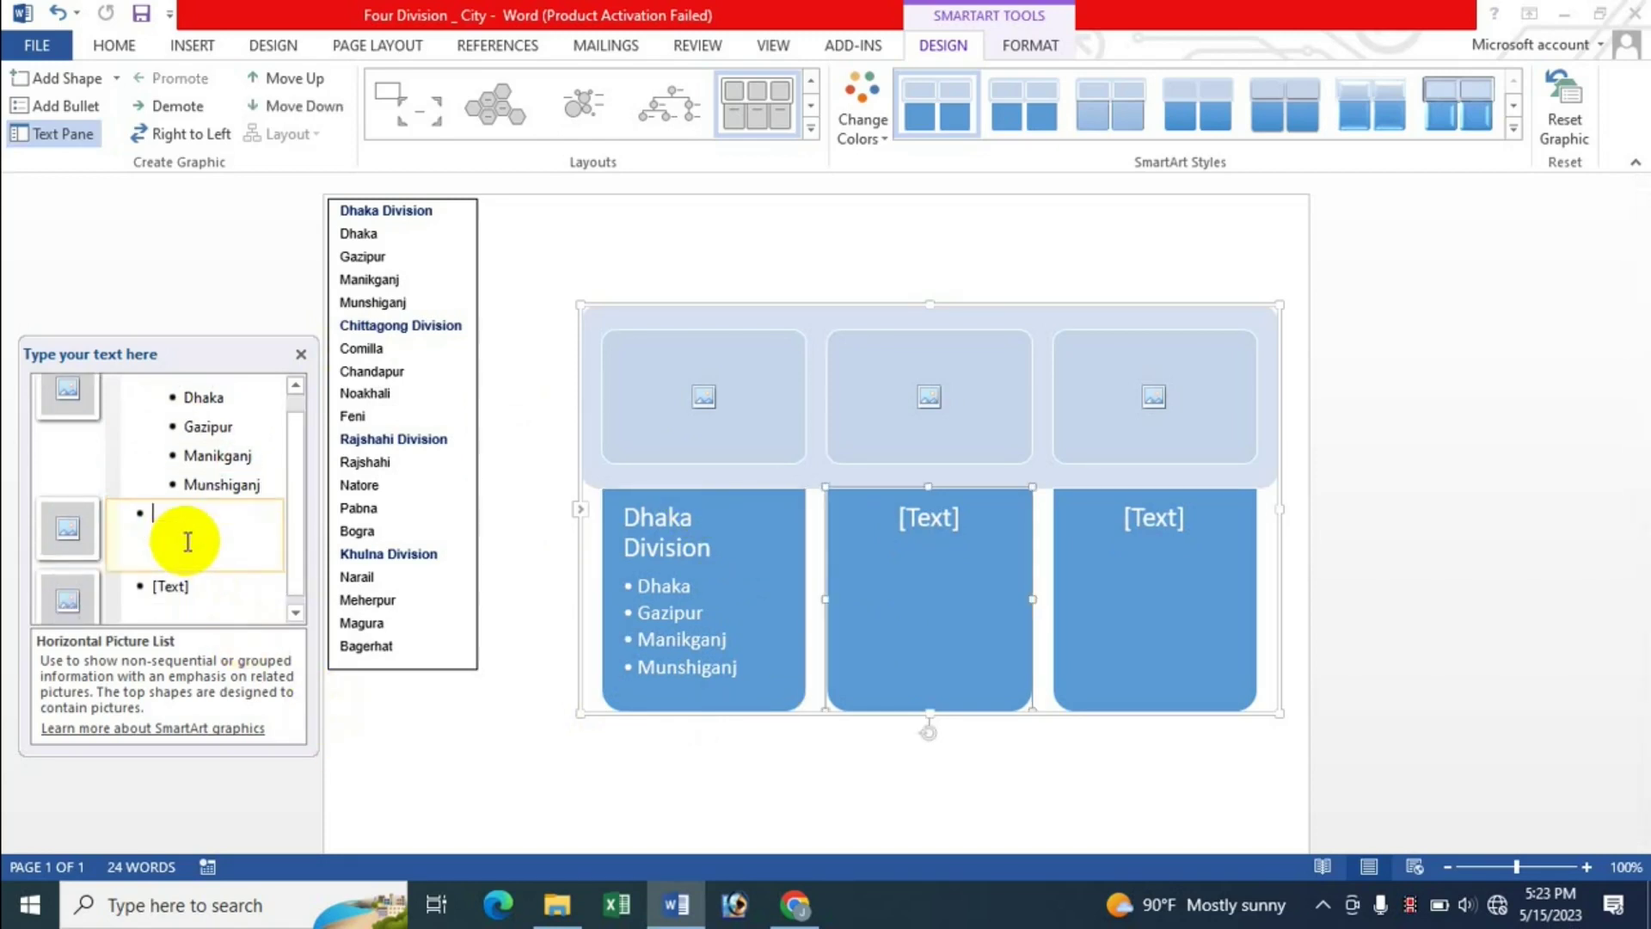
text(Chi)
text(ttaga)
key(BackSpace)
text(o)
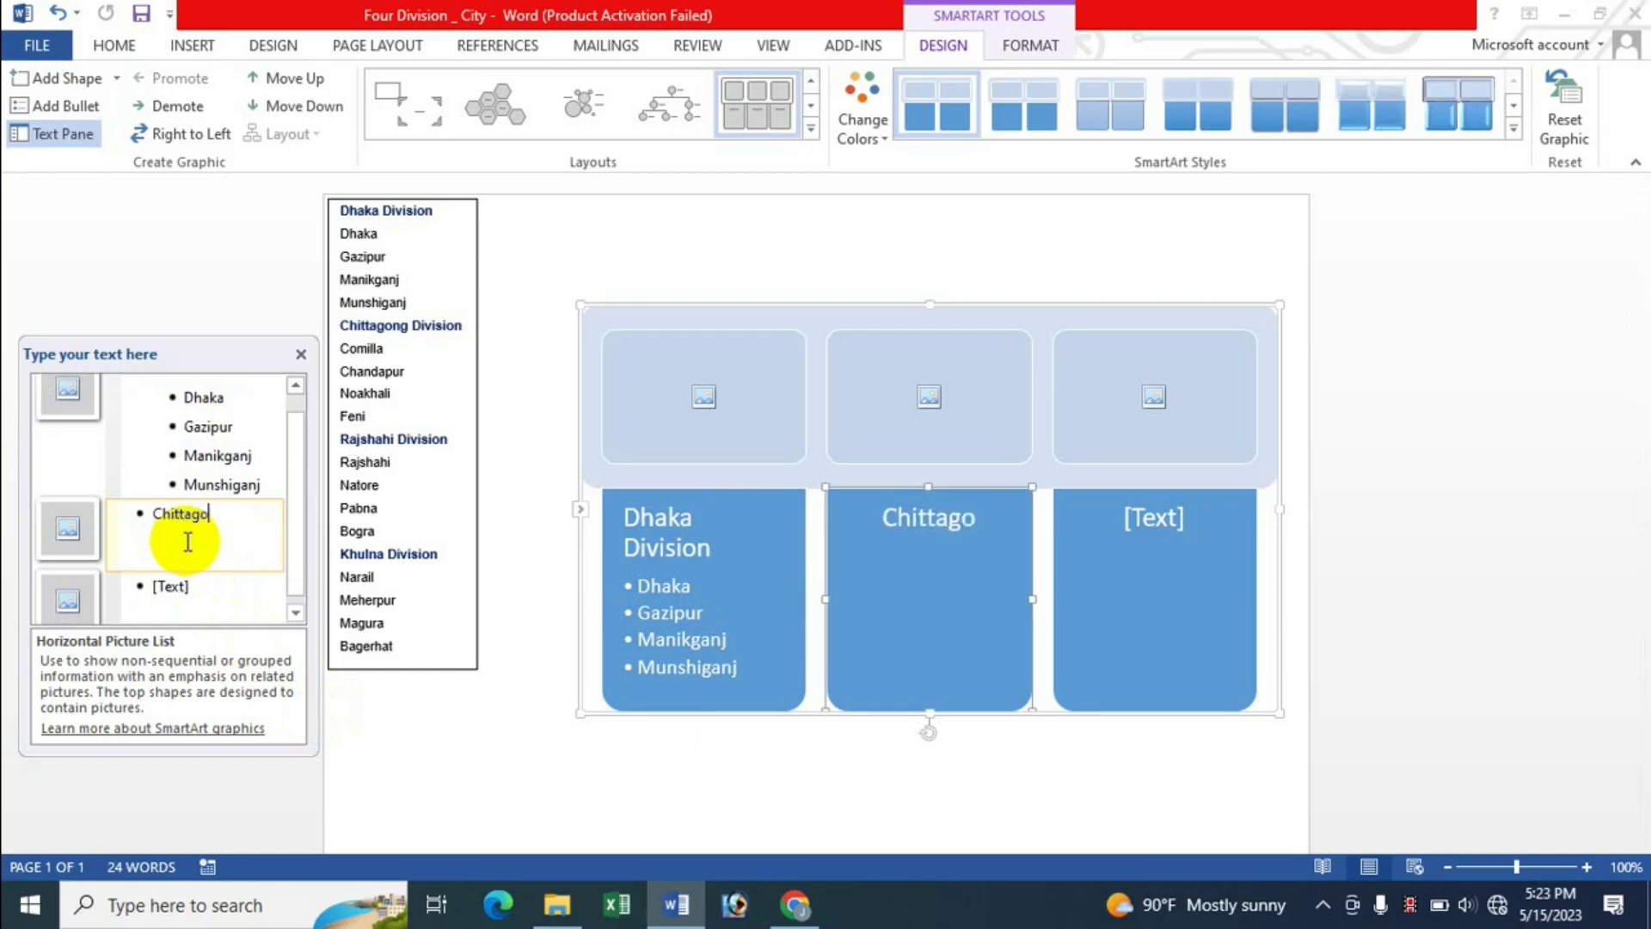
text(ng Divis)
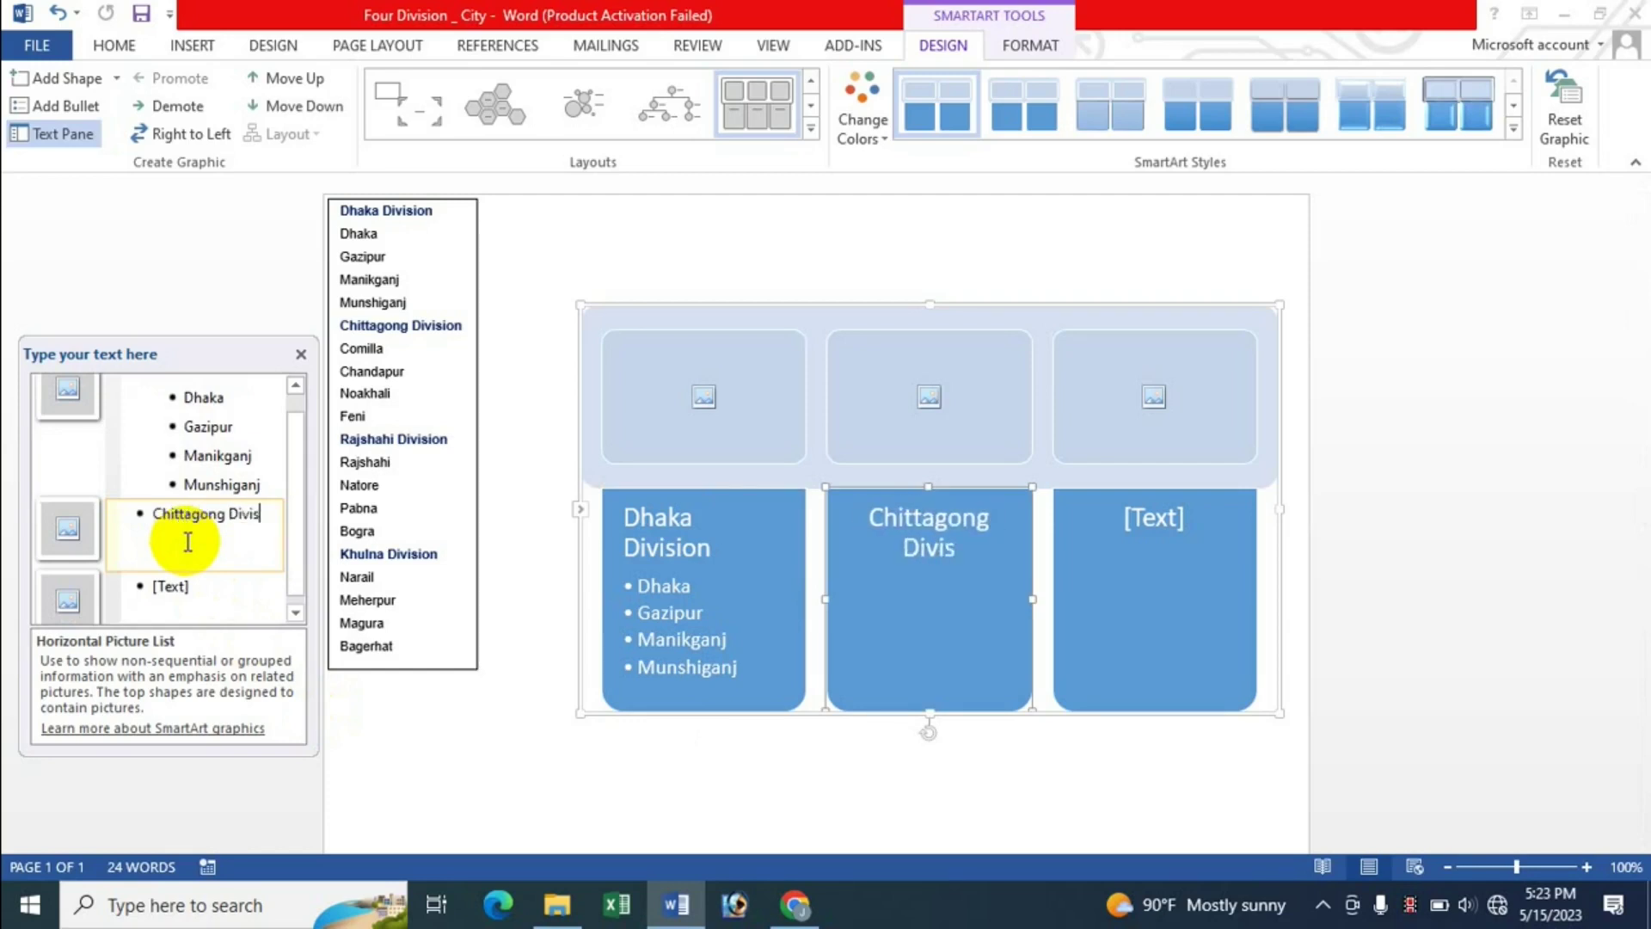
text(ion)
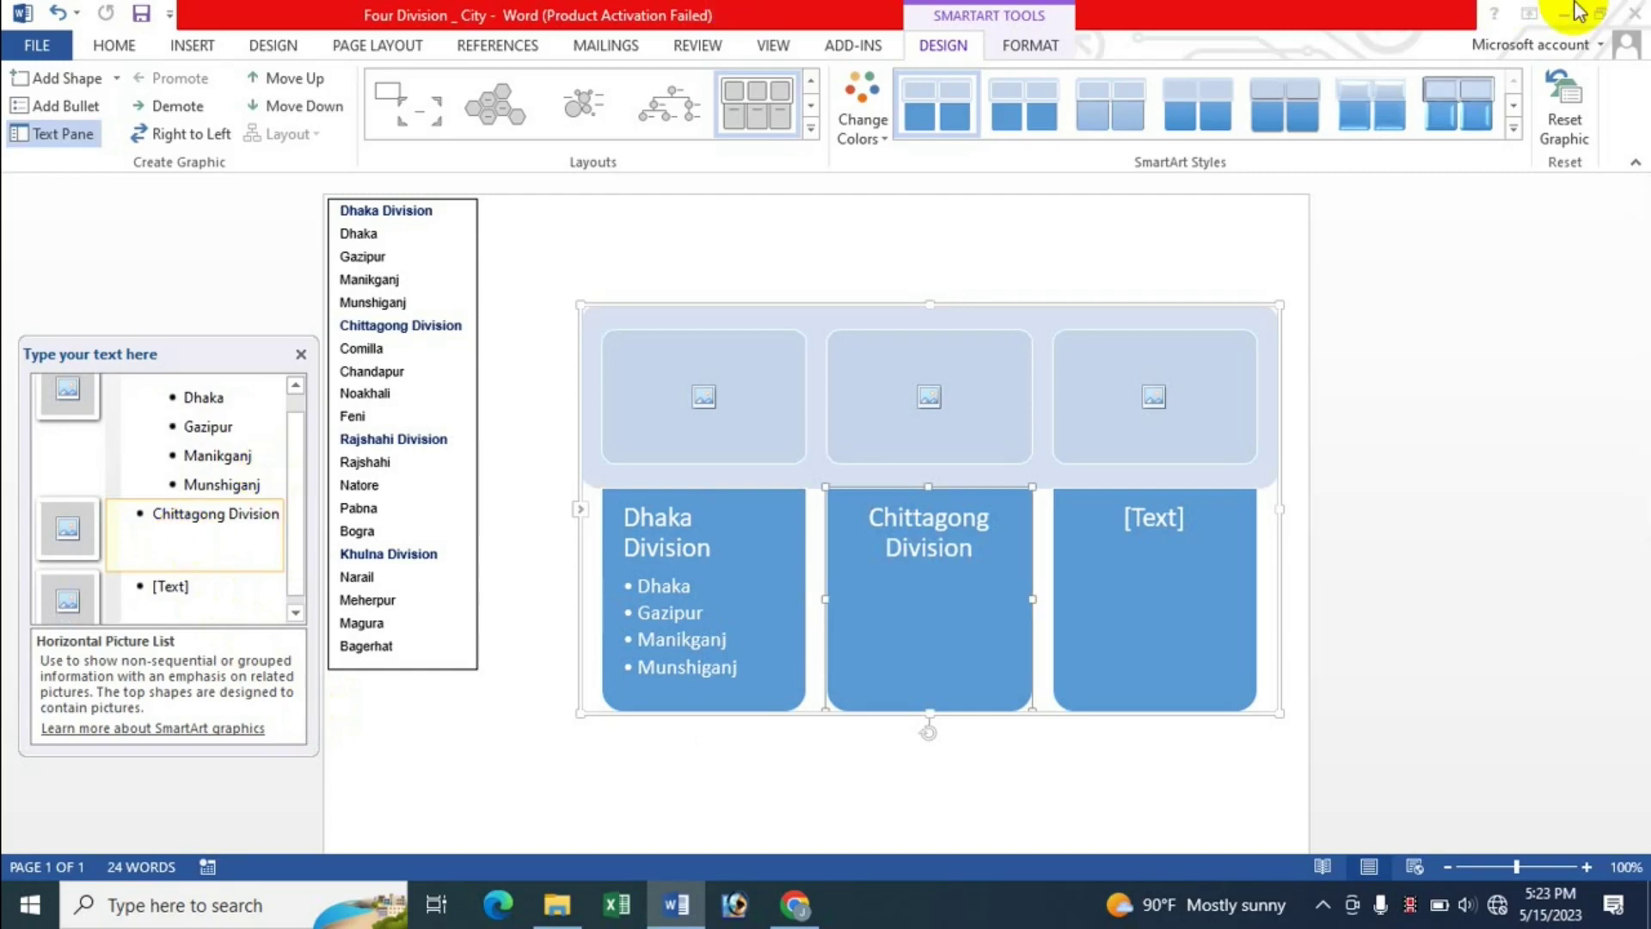
mouse_move(590, 782)
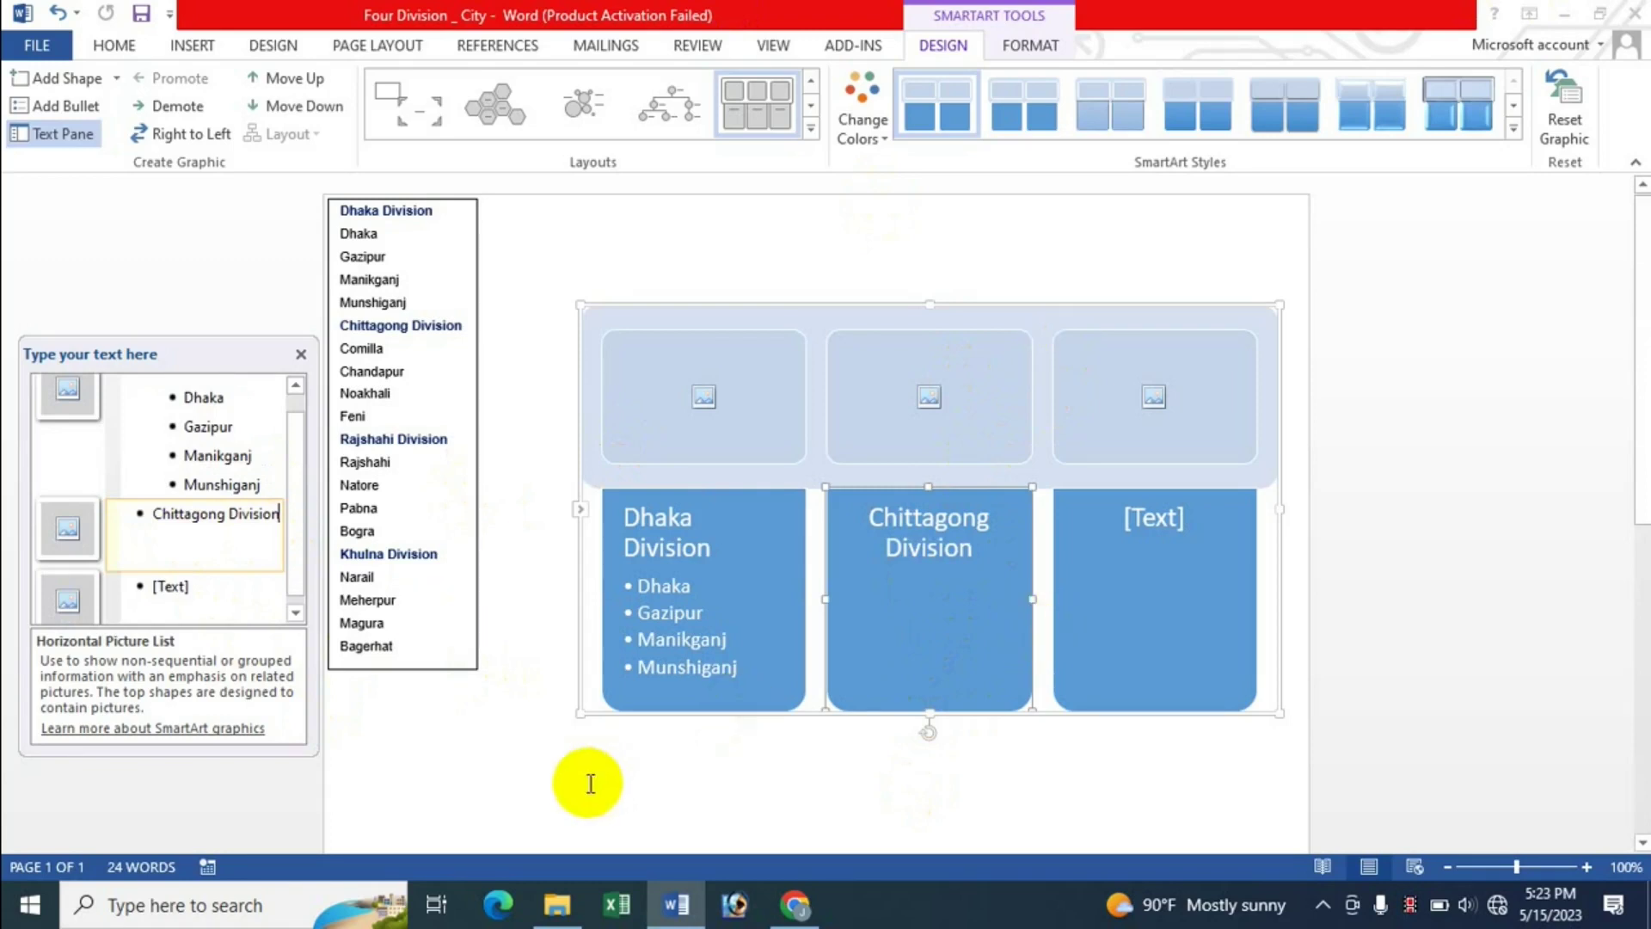
key(Return)
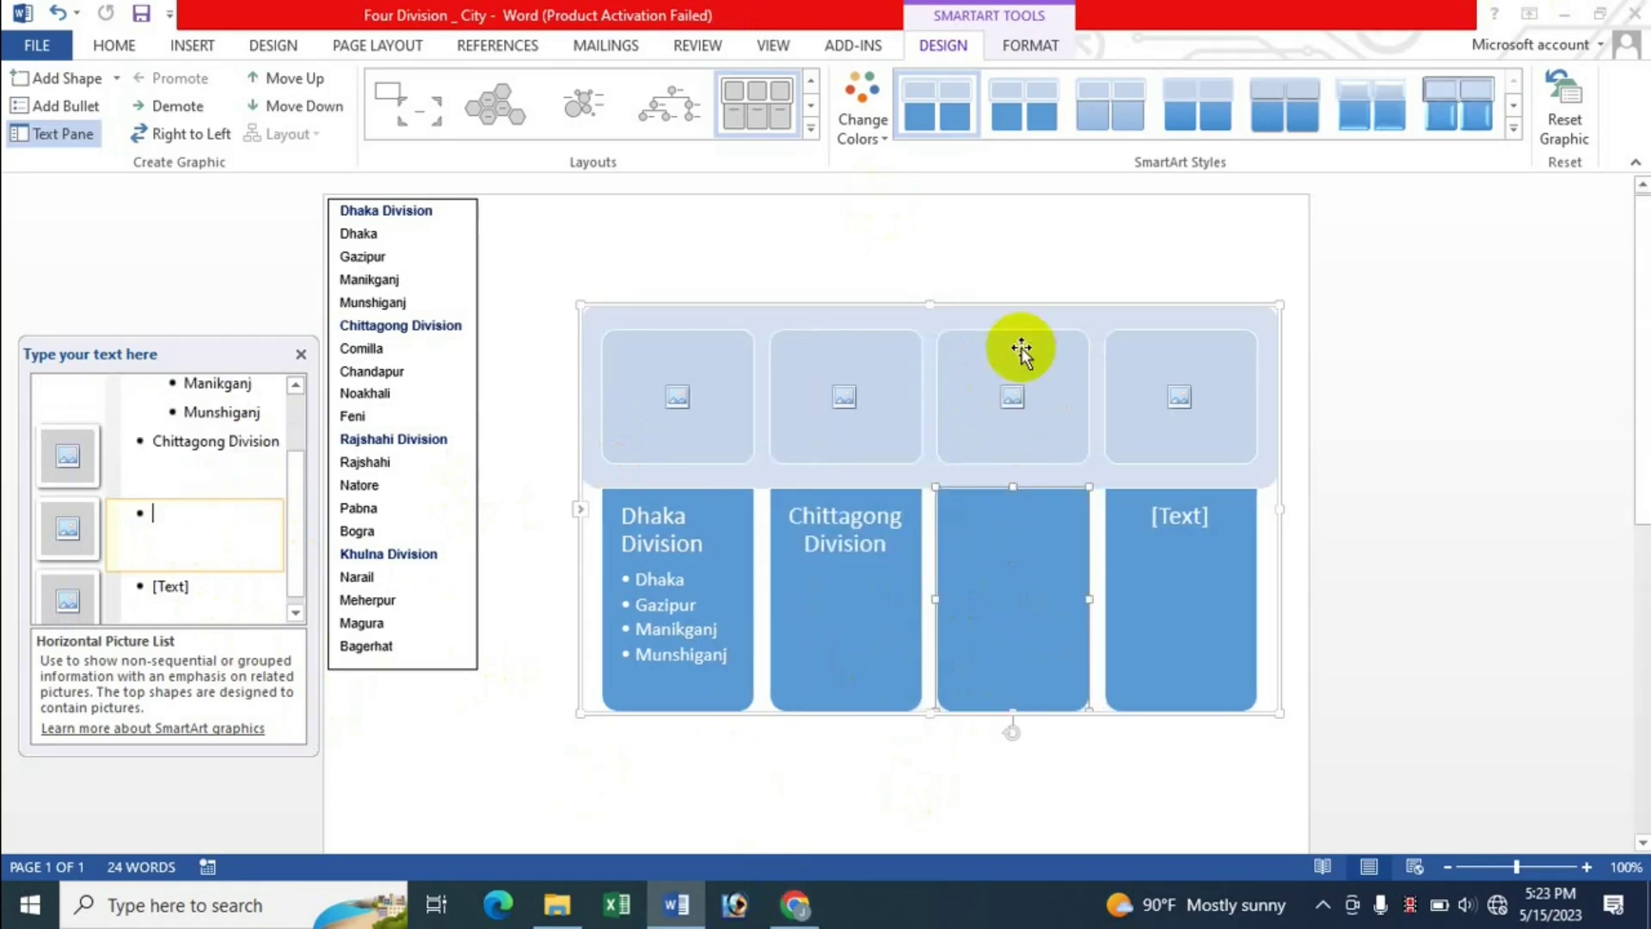
Step: List Comilla, Chandpur, Noakhali and Feni as sub-bullets under Chittagong Division
click(1023, 601)
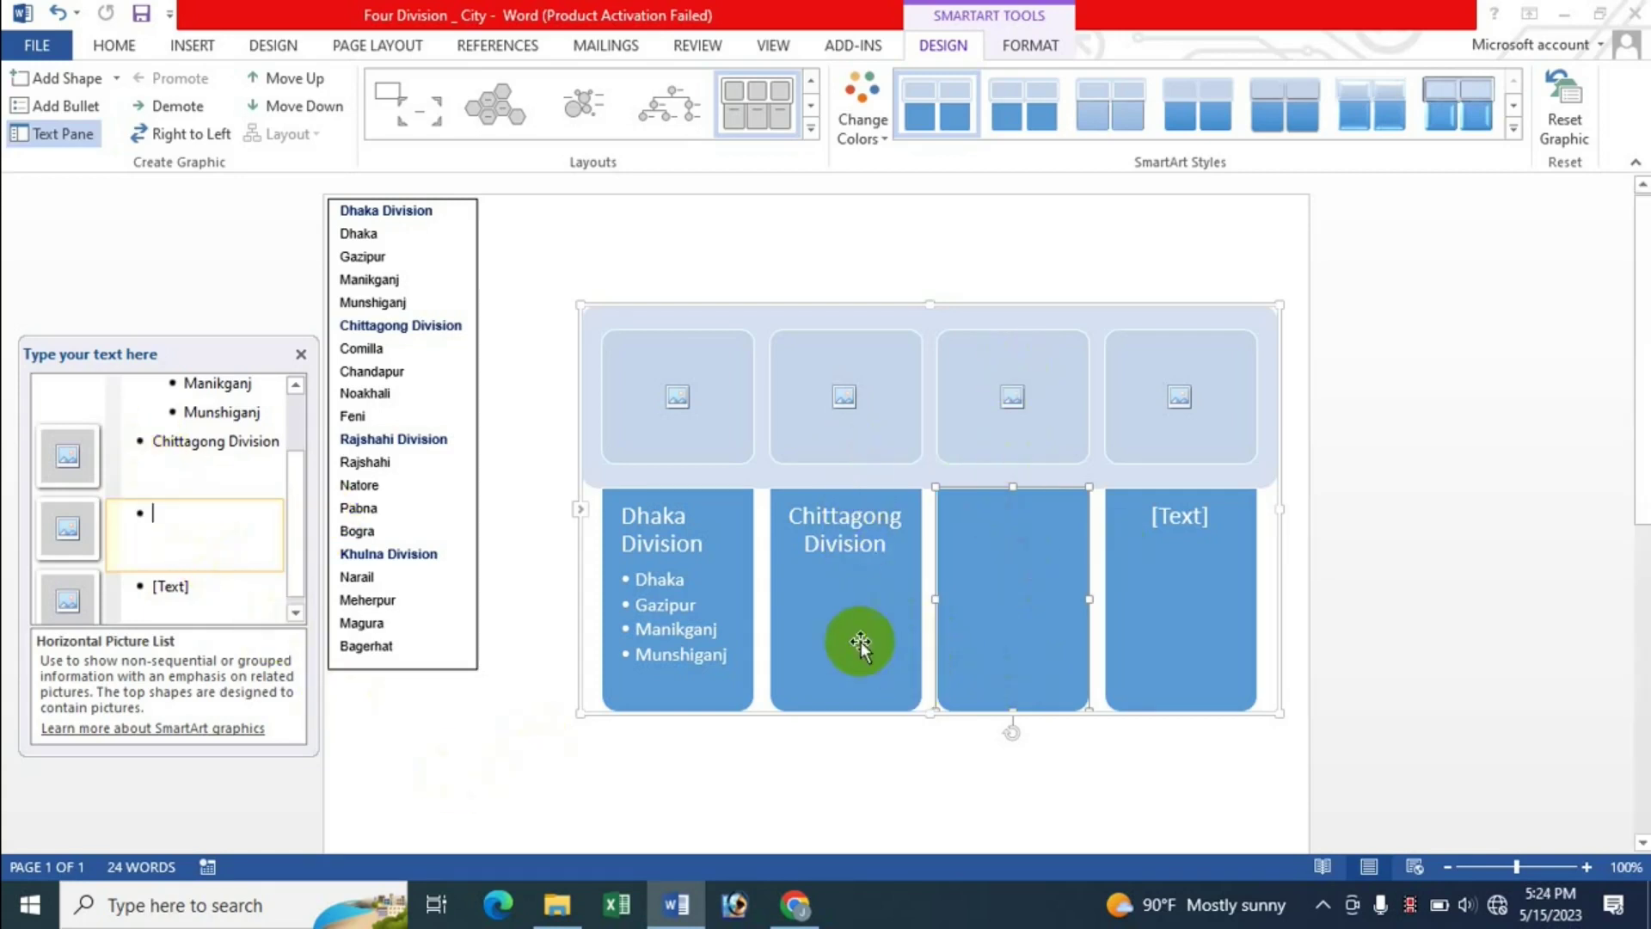
drag(841, 533, 856, 581)
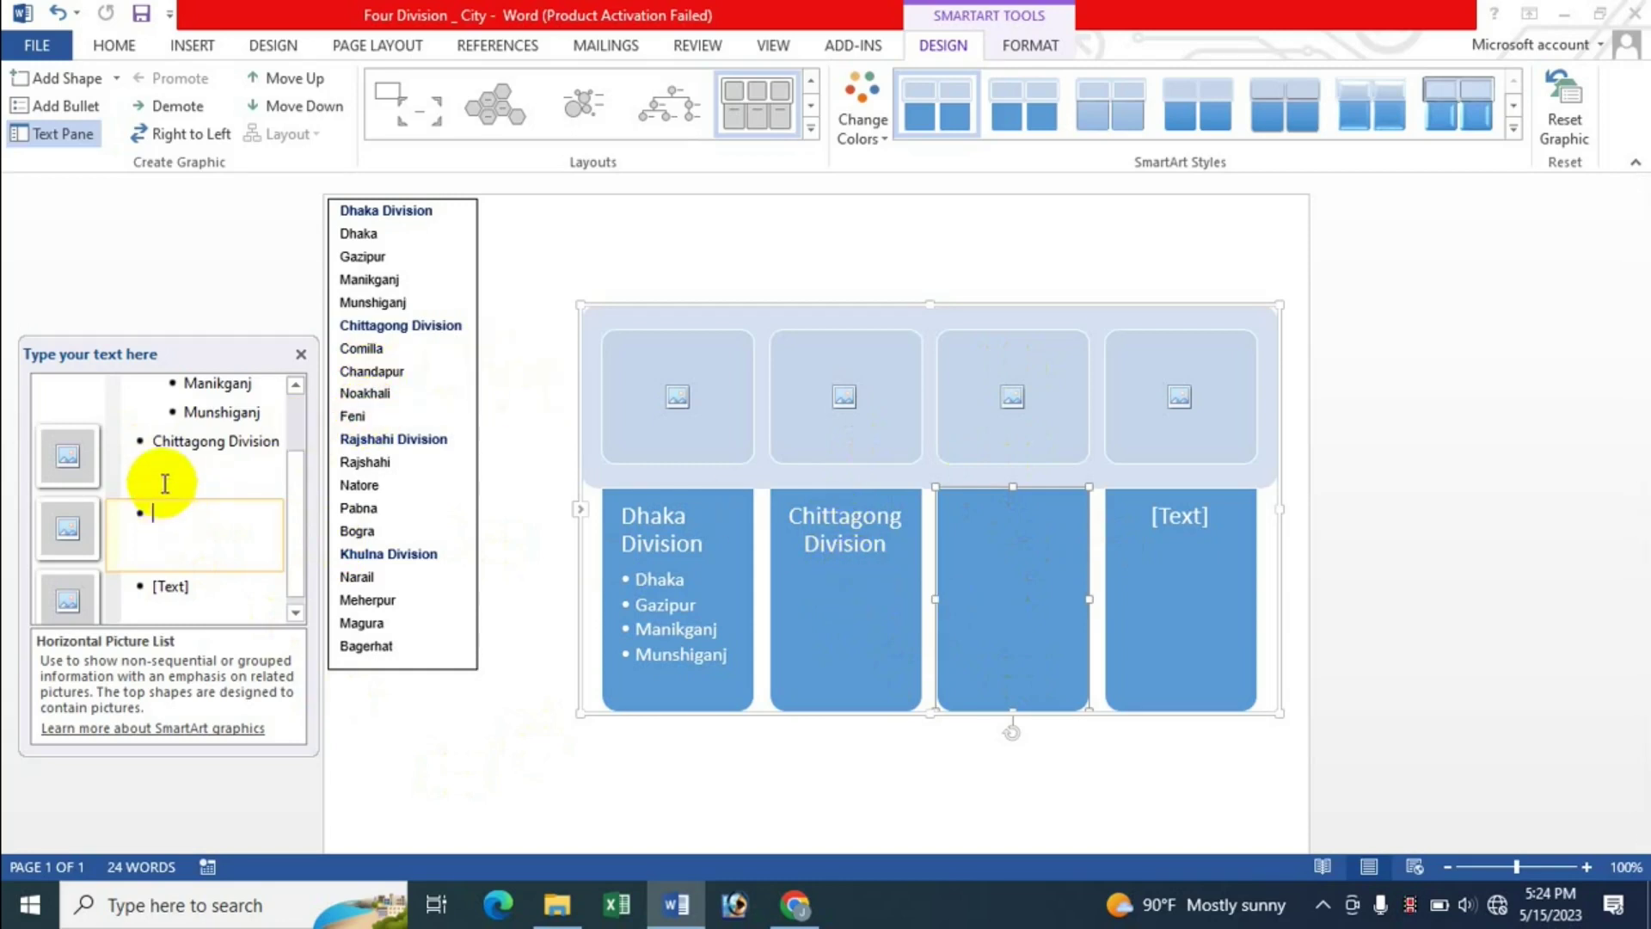
key(Tab)
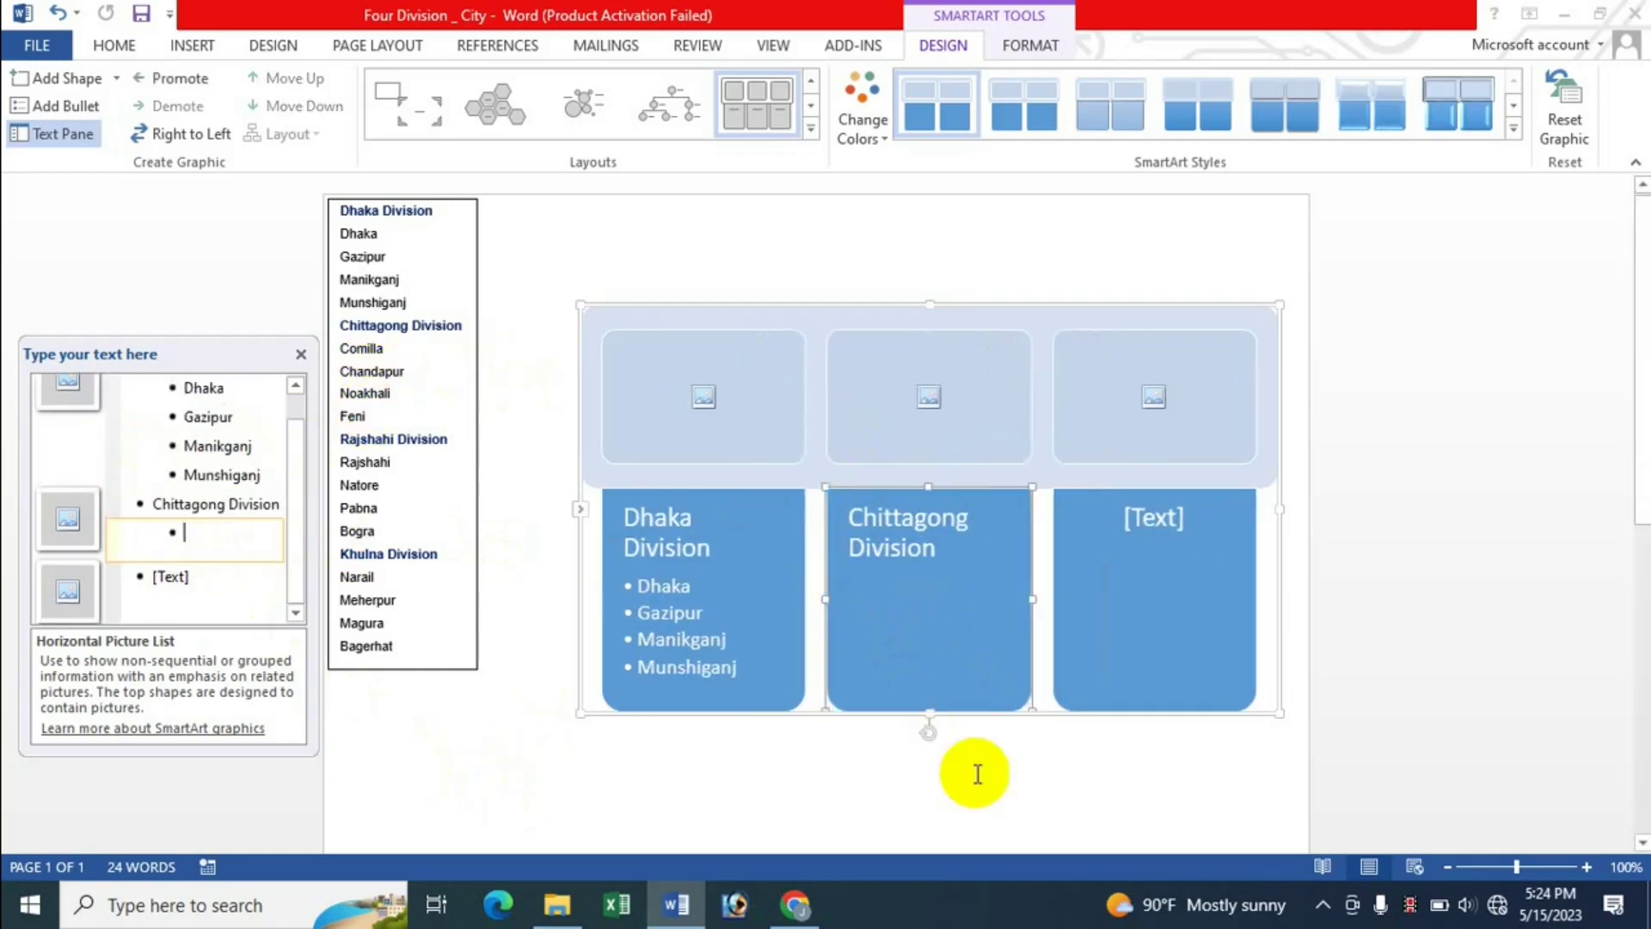
click(921, 578)
text(Comilla)
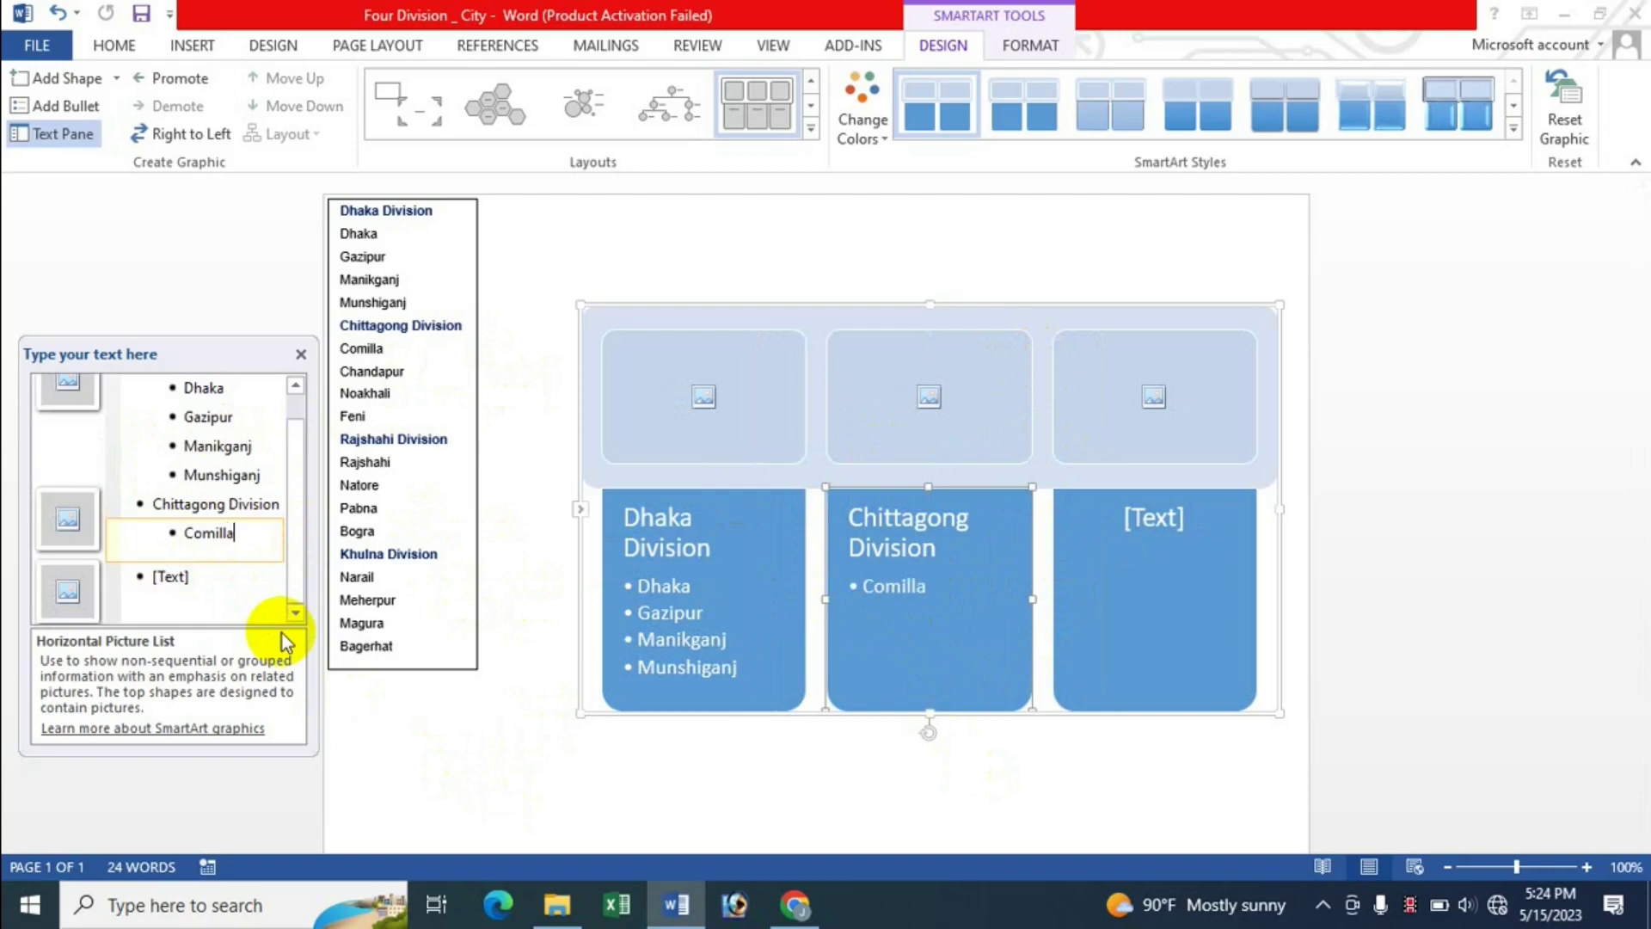
key(Return)
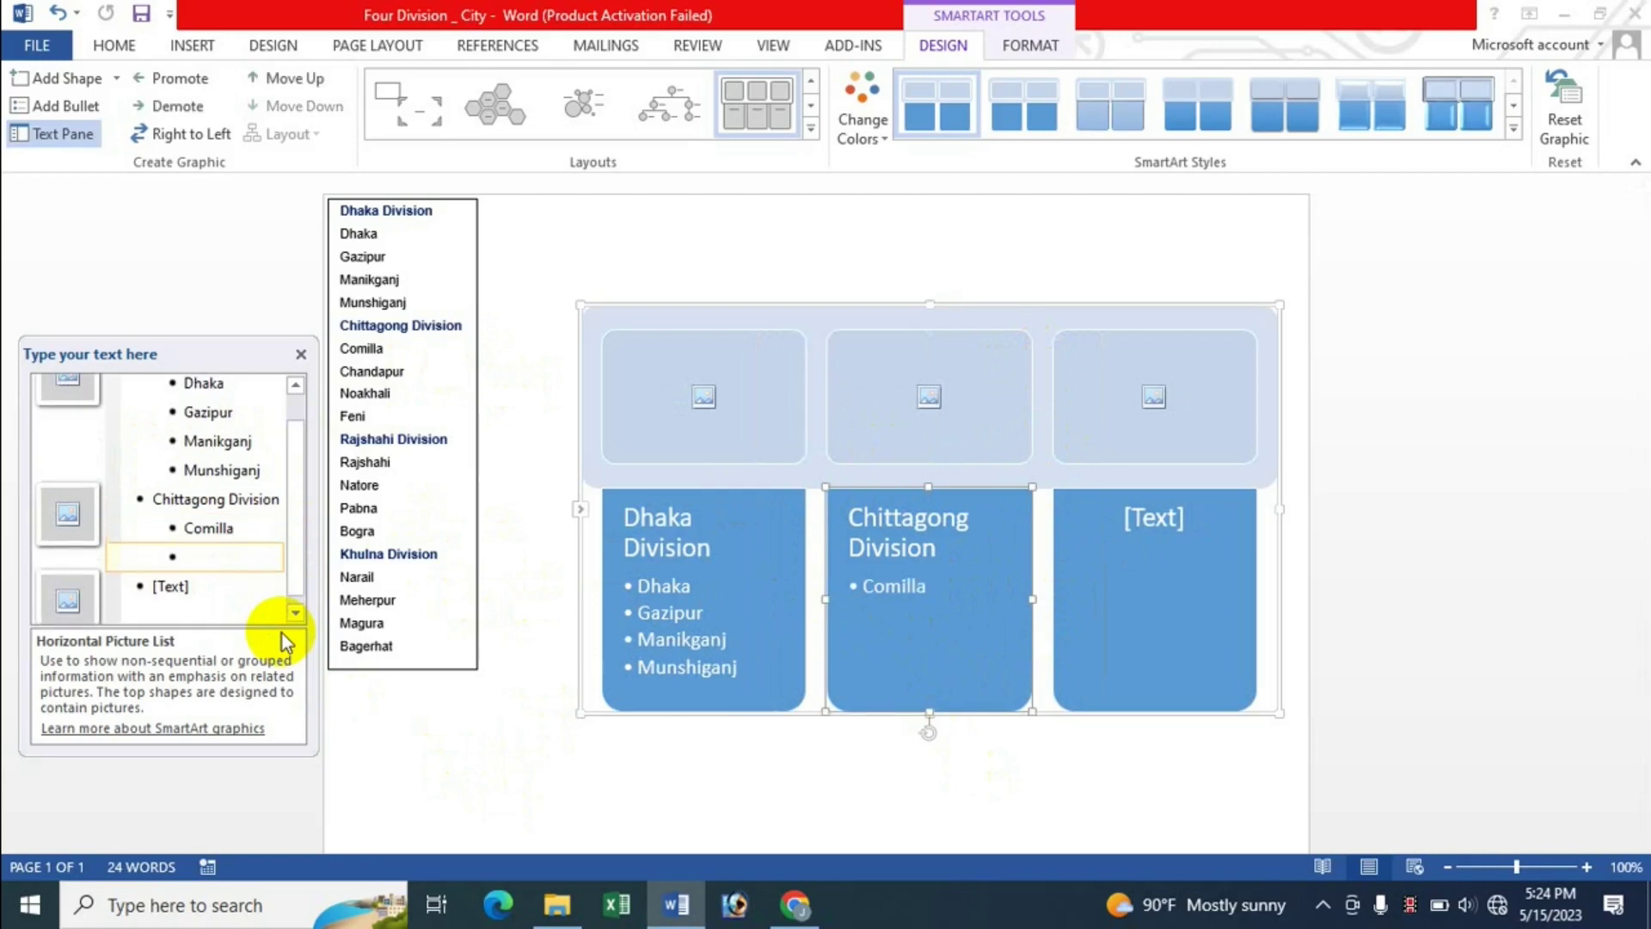
text(Chandpur)
key(Return)
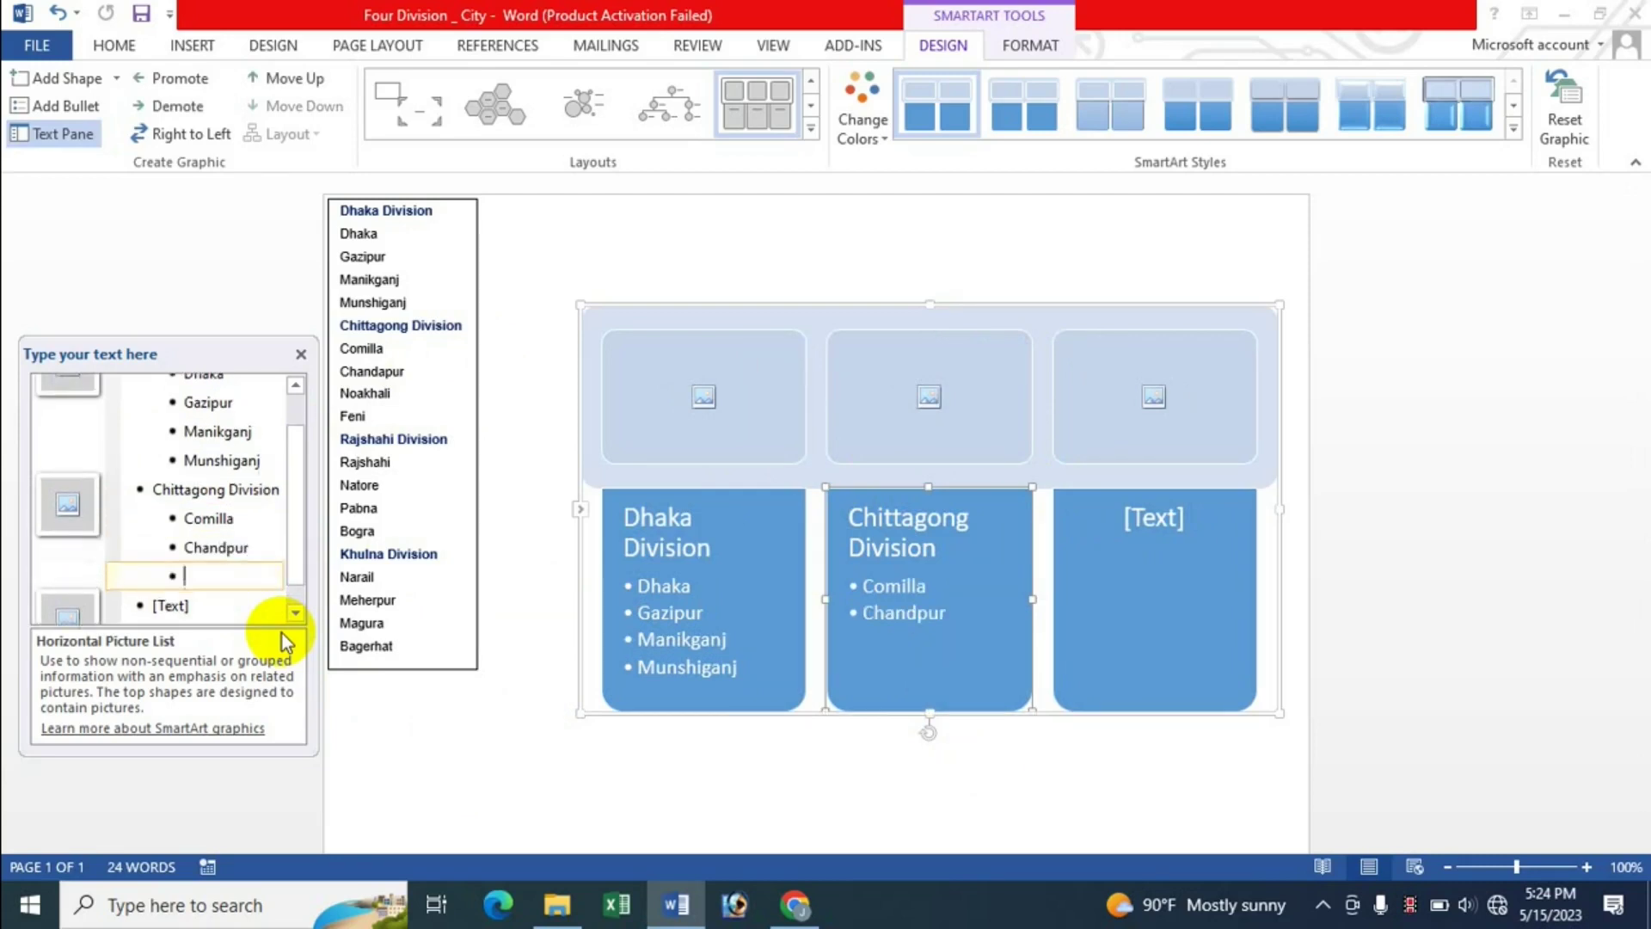
text(oakhali)
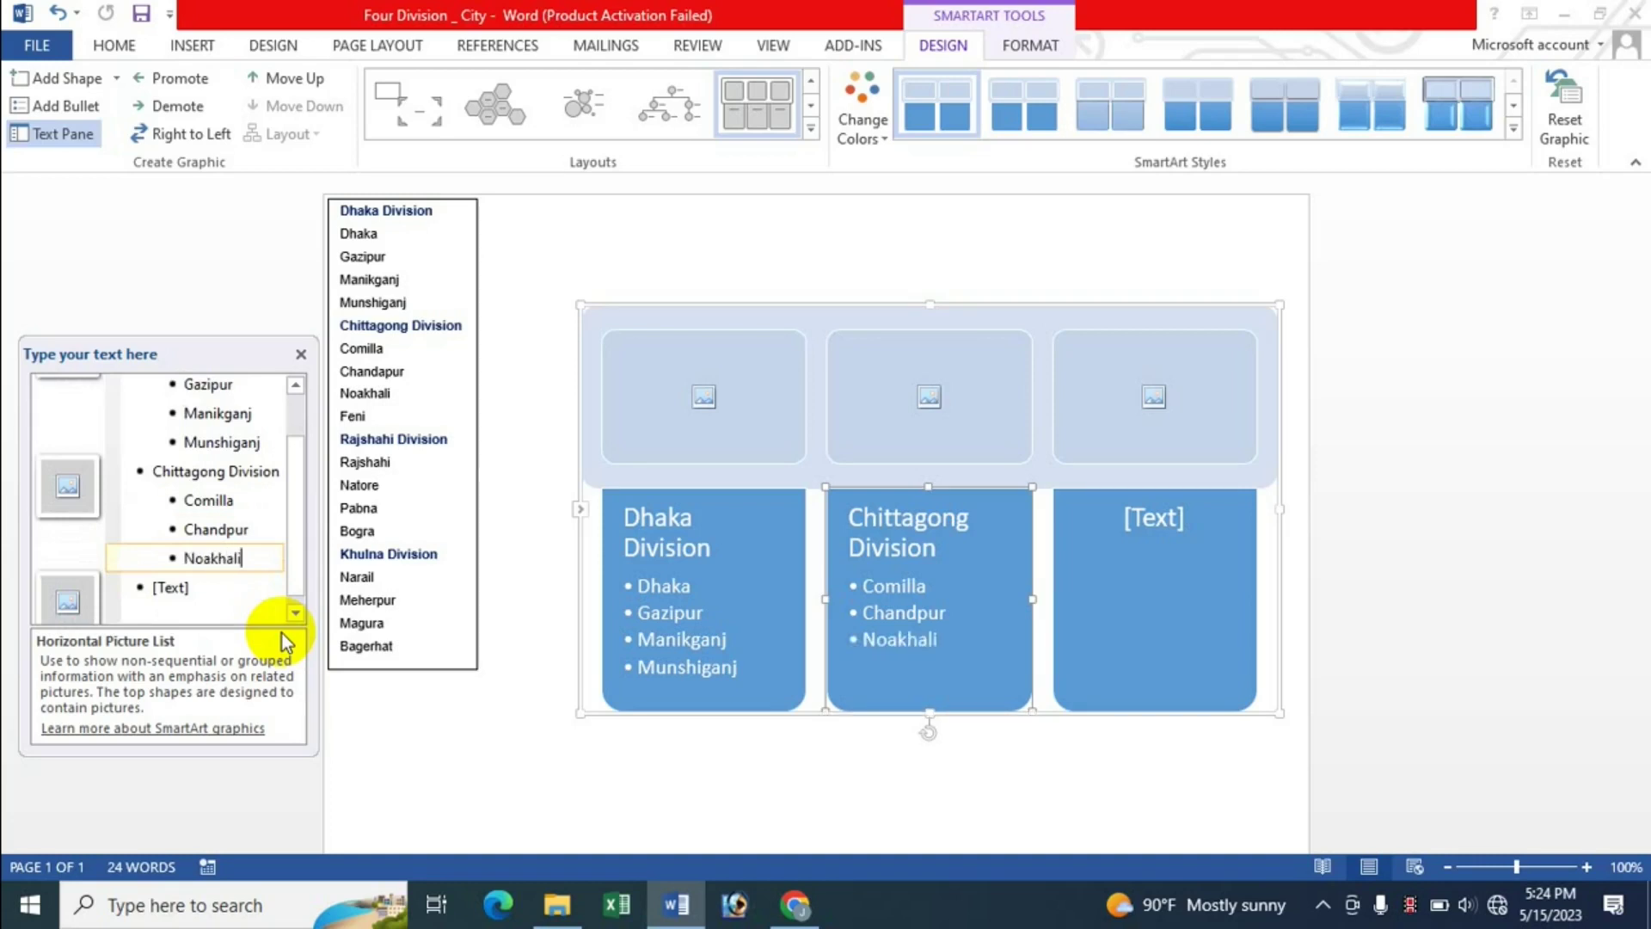
key(Return)
text(Feni)
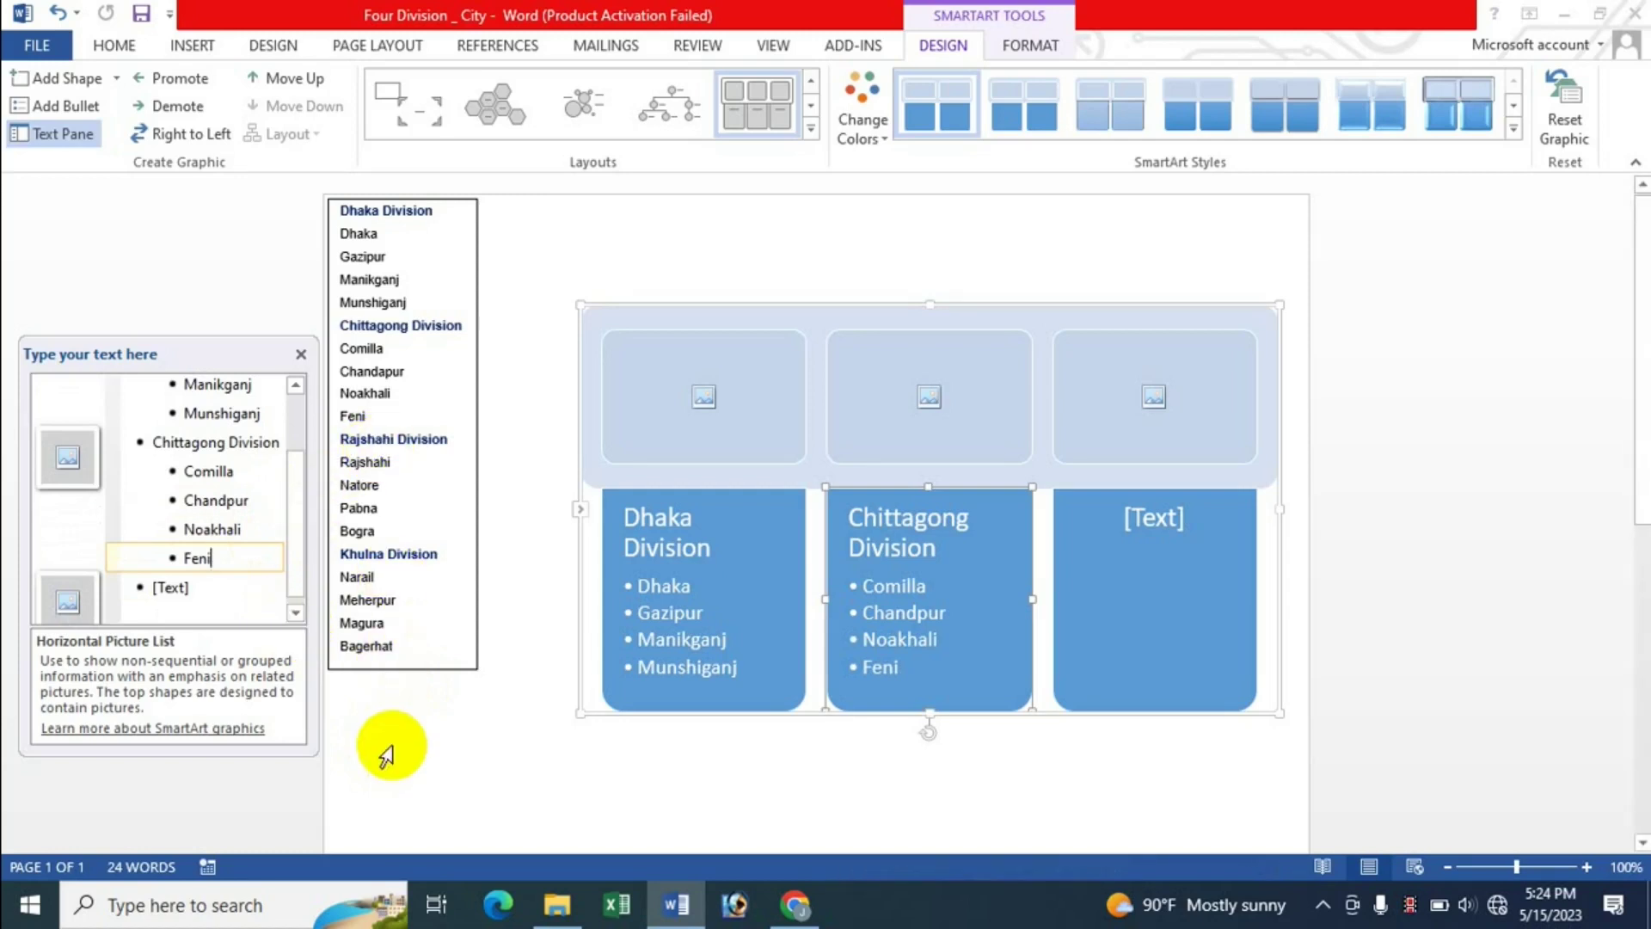
key(Down)
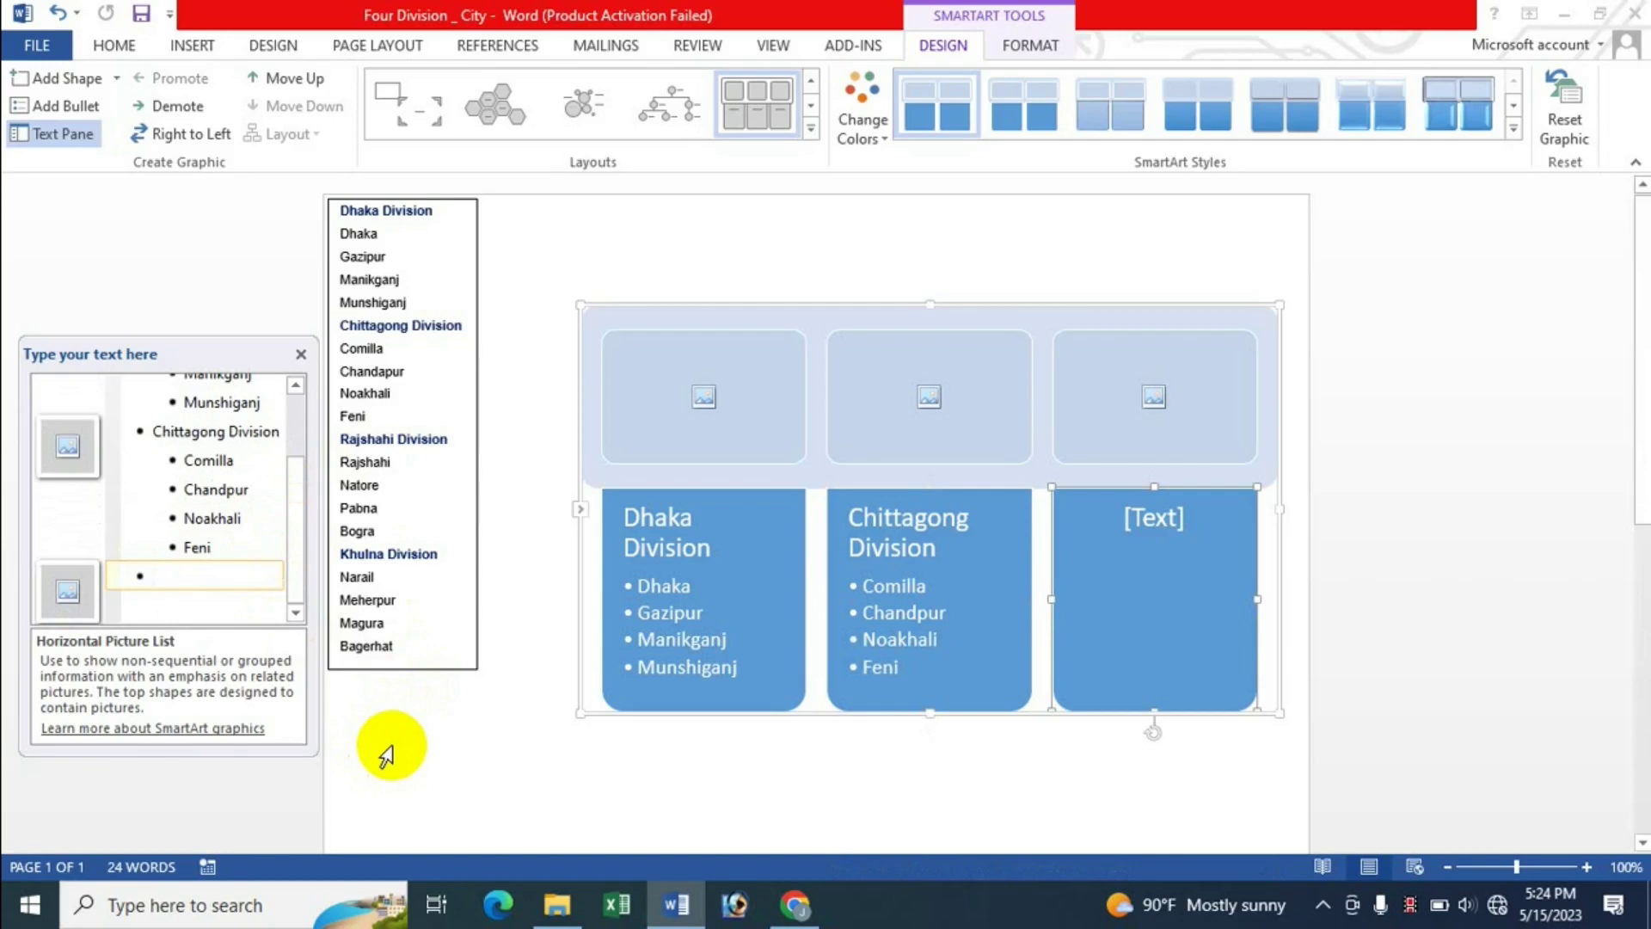
Step: Title the third column 'Rajshahi Division' with an indented sub-bullet beneath it
text(ajsh)
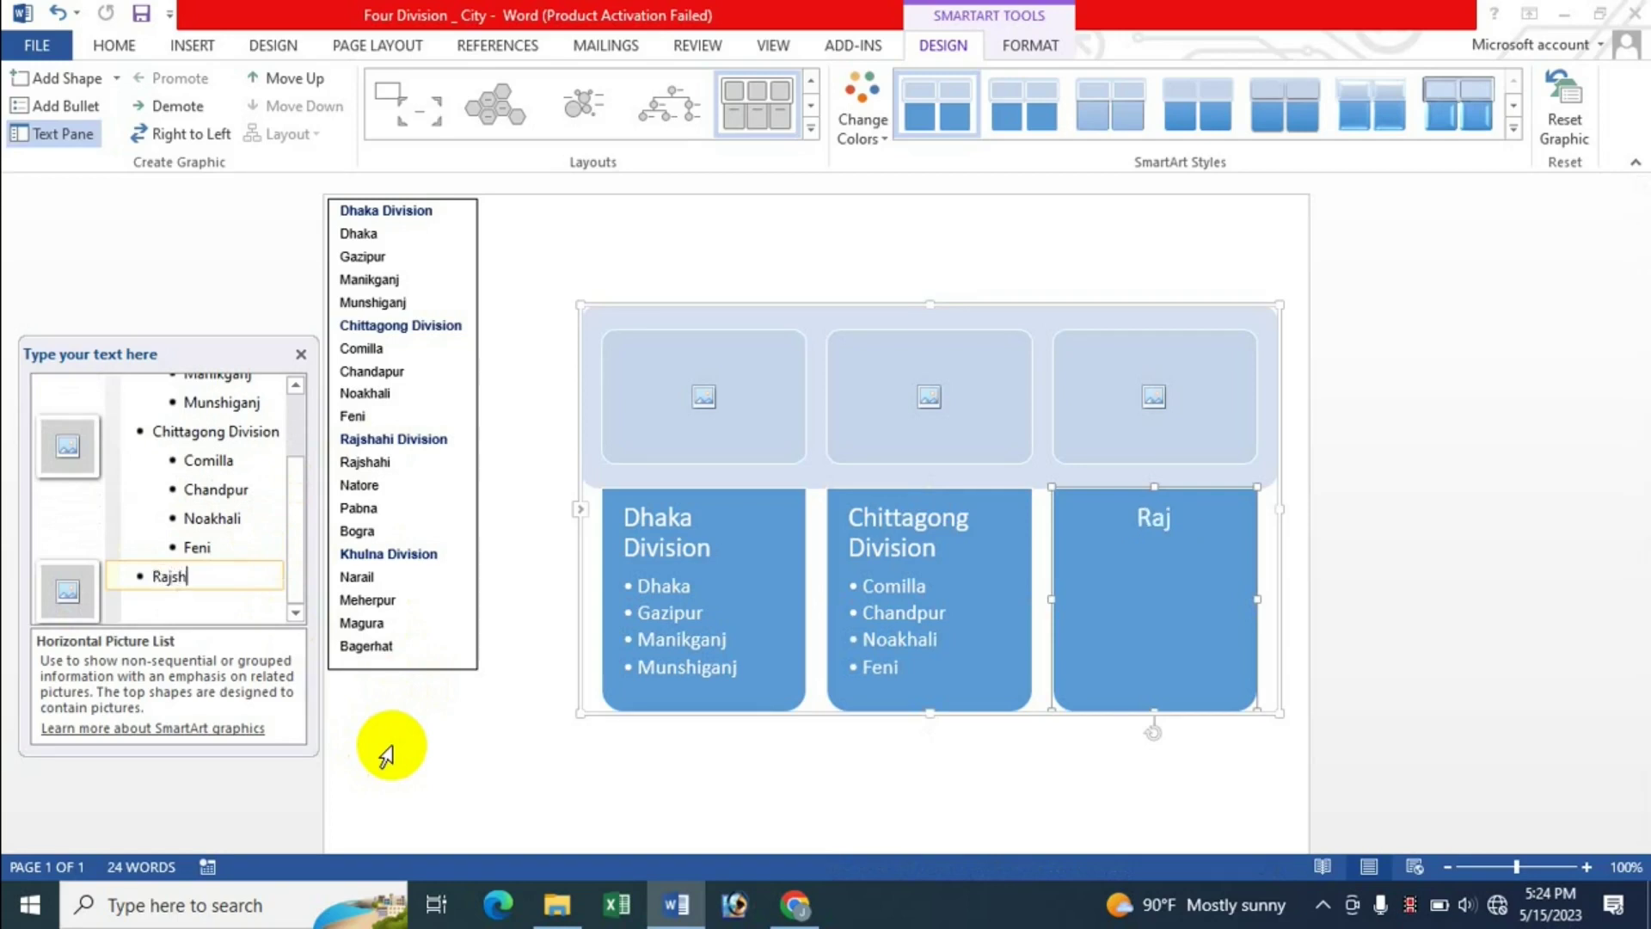
text(ahi Divison)
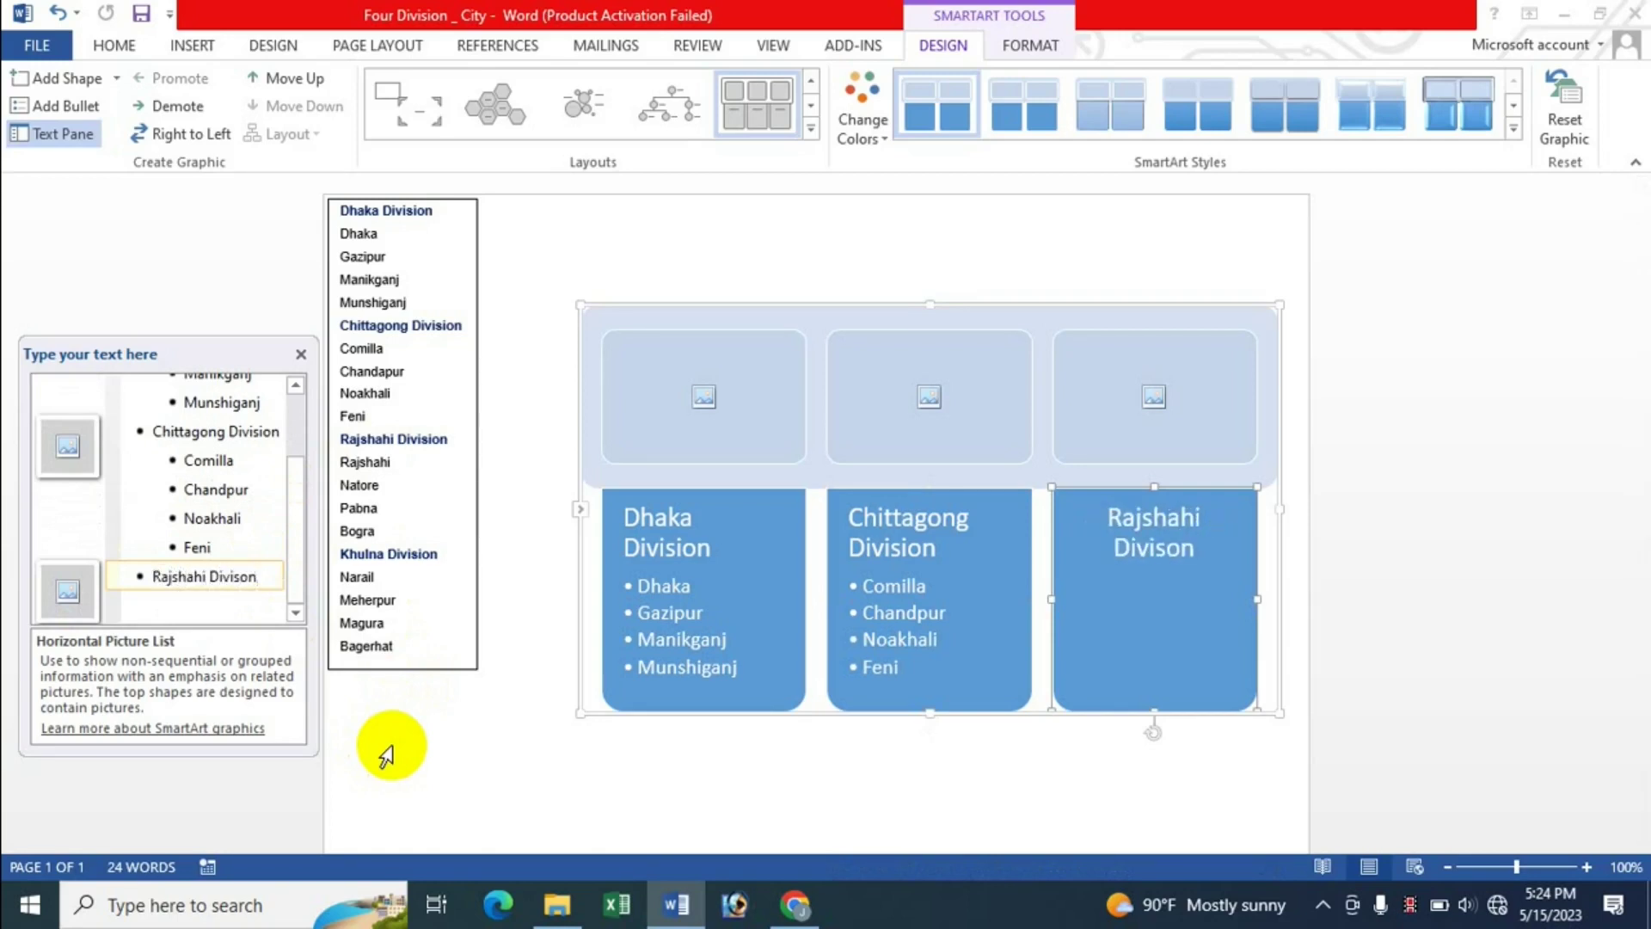
key(BackSpace)
key(BackSpace)
text(ion)
key(Return)
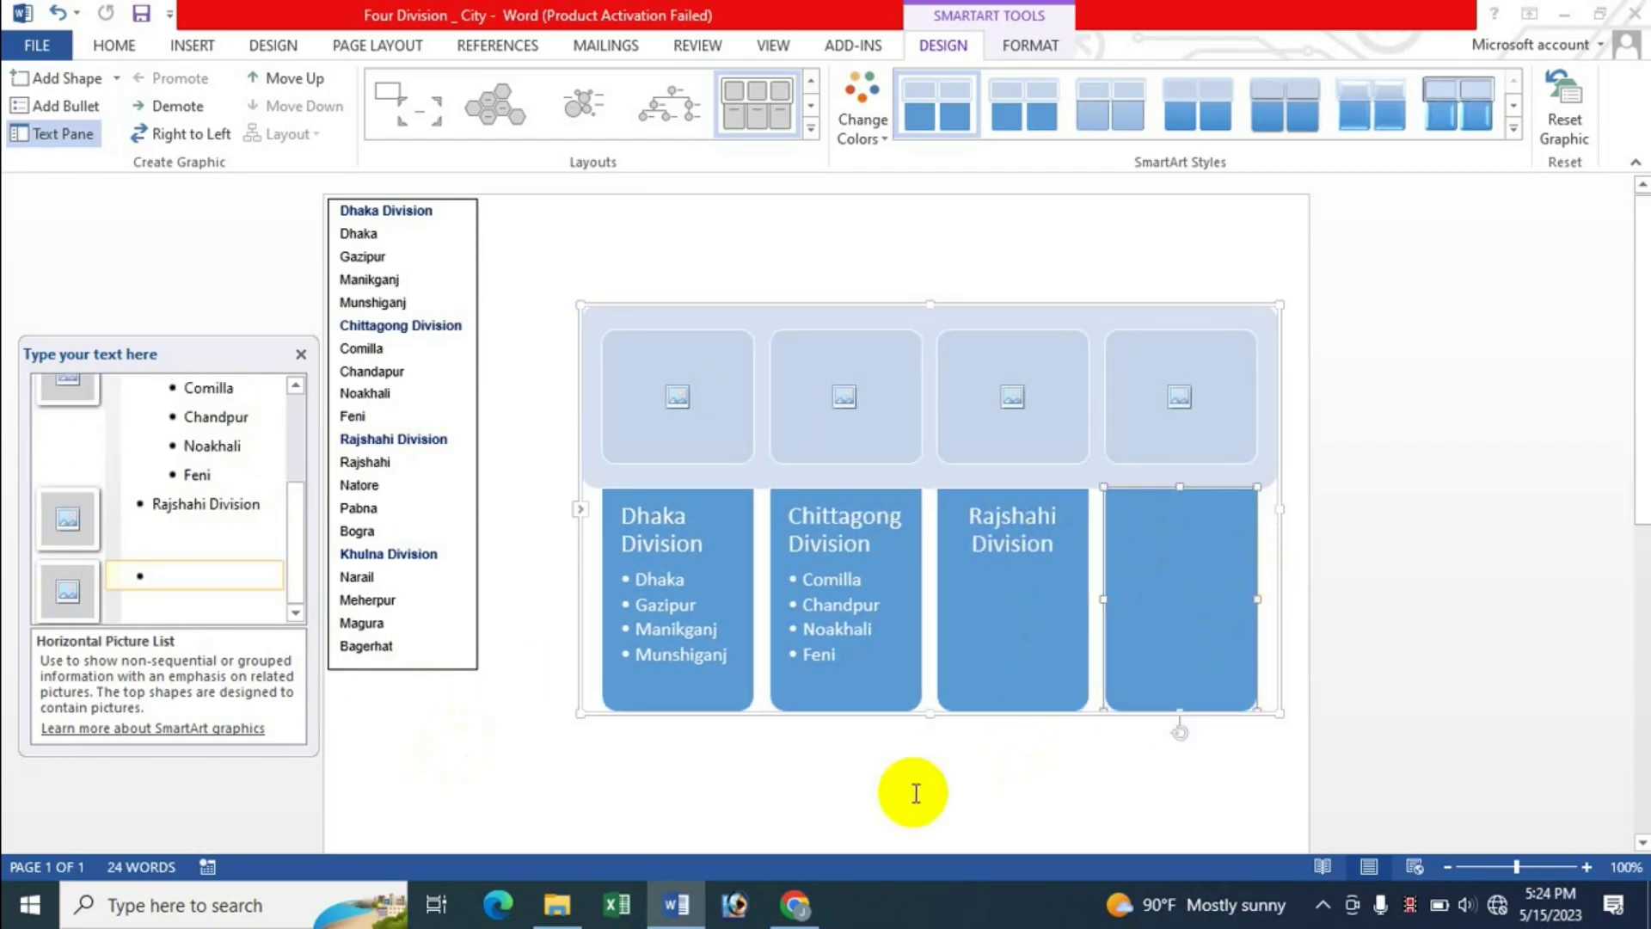
key(Tab)
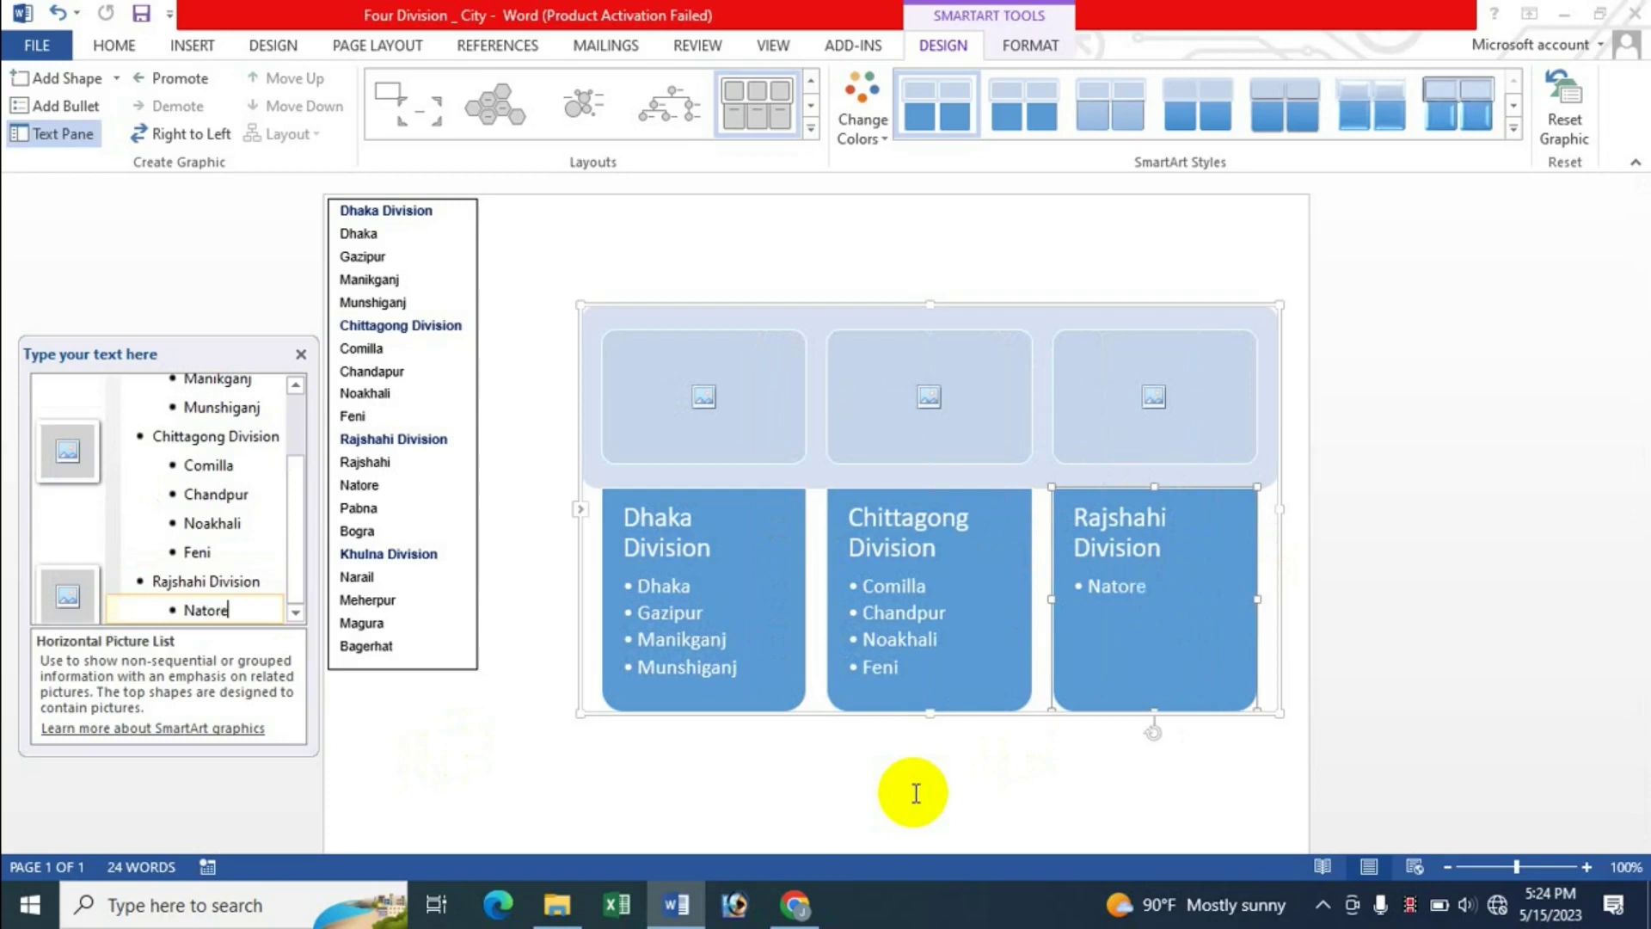
Step: List Natore, Rajshahi, Pabna and Bogra as districts under Rajshahi Division
key(Return)
text(Rajs)
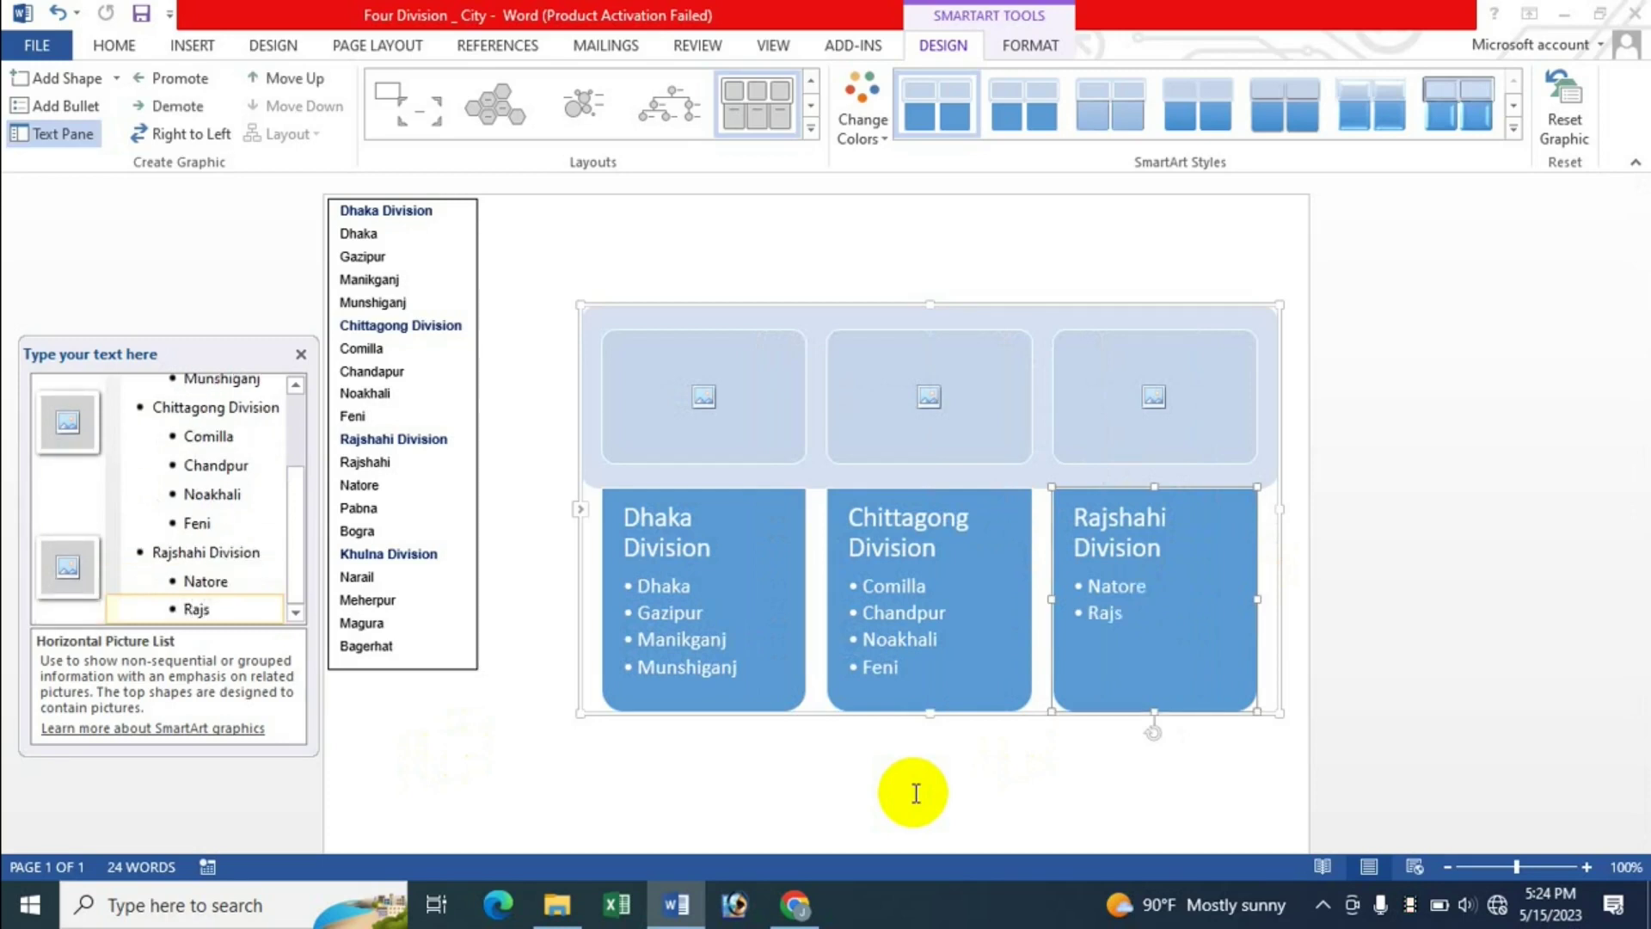
text(hahi)
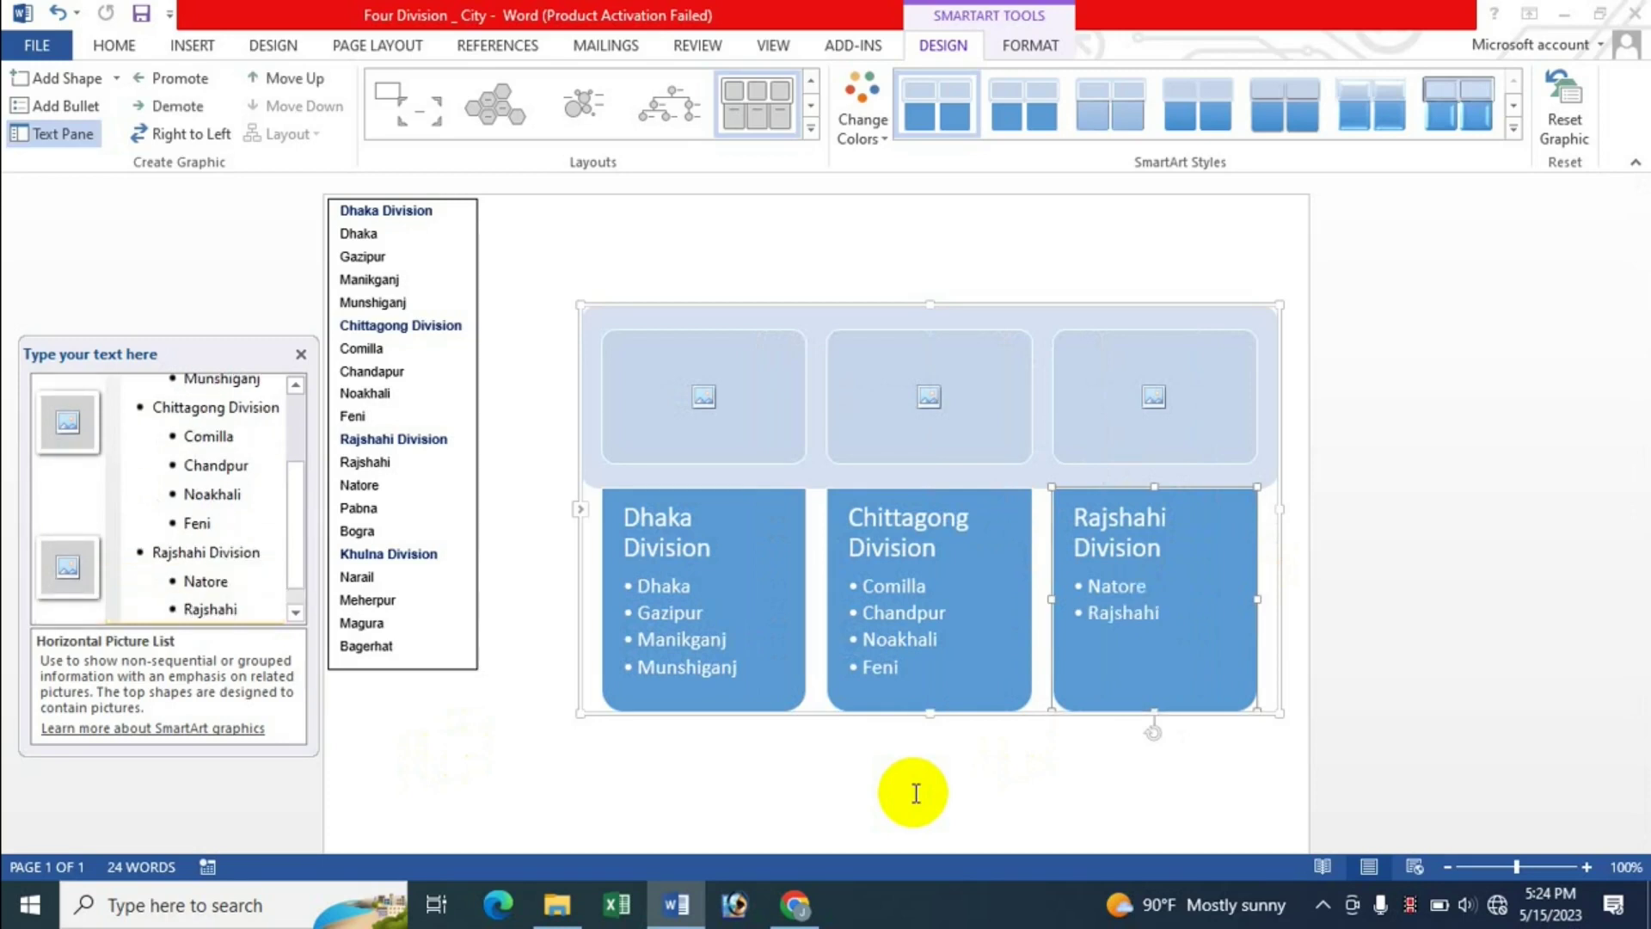
key(Return)
text(Pabna)
key(Return)
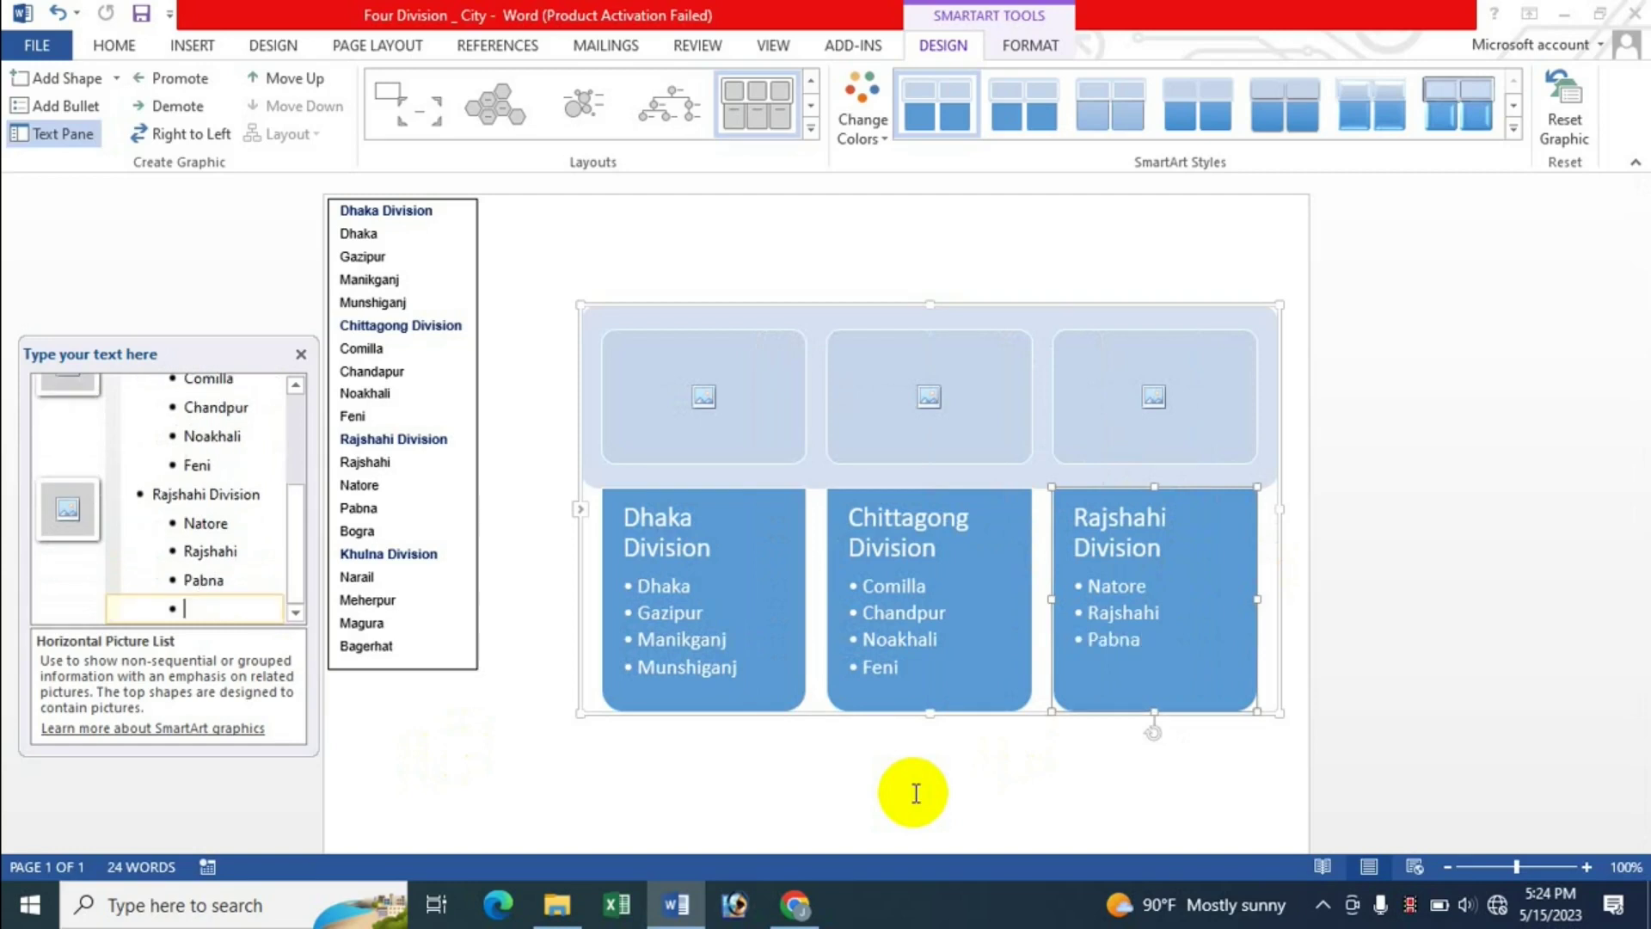
text(Bogra)
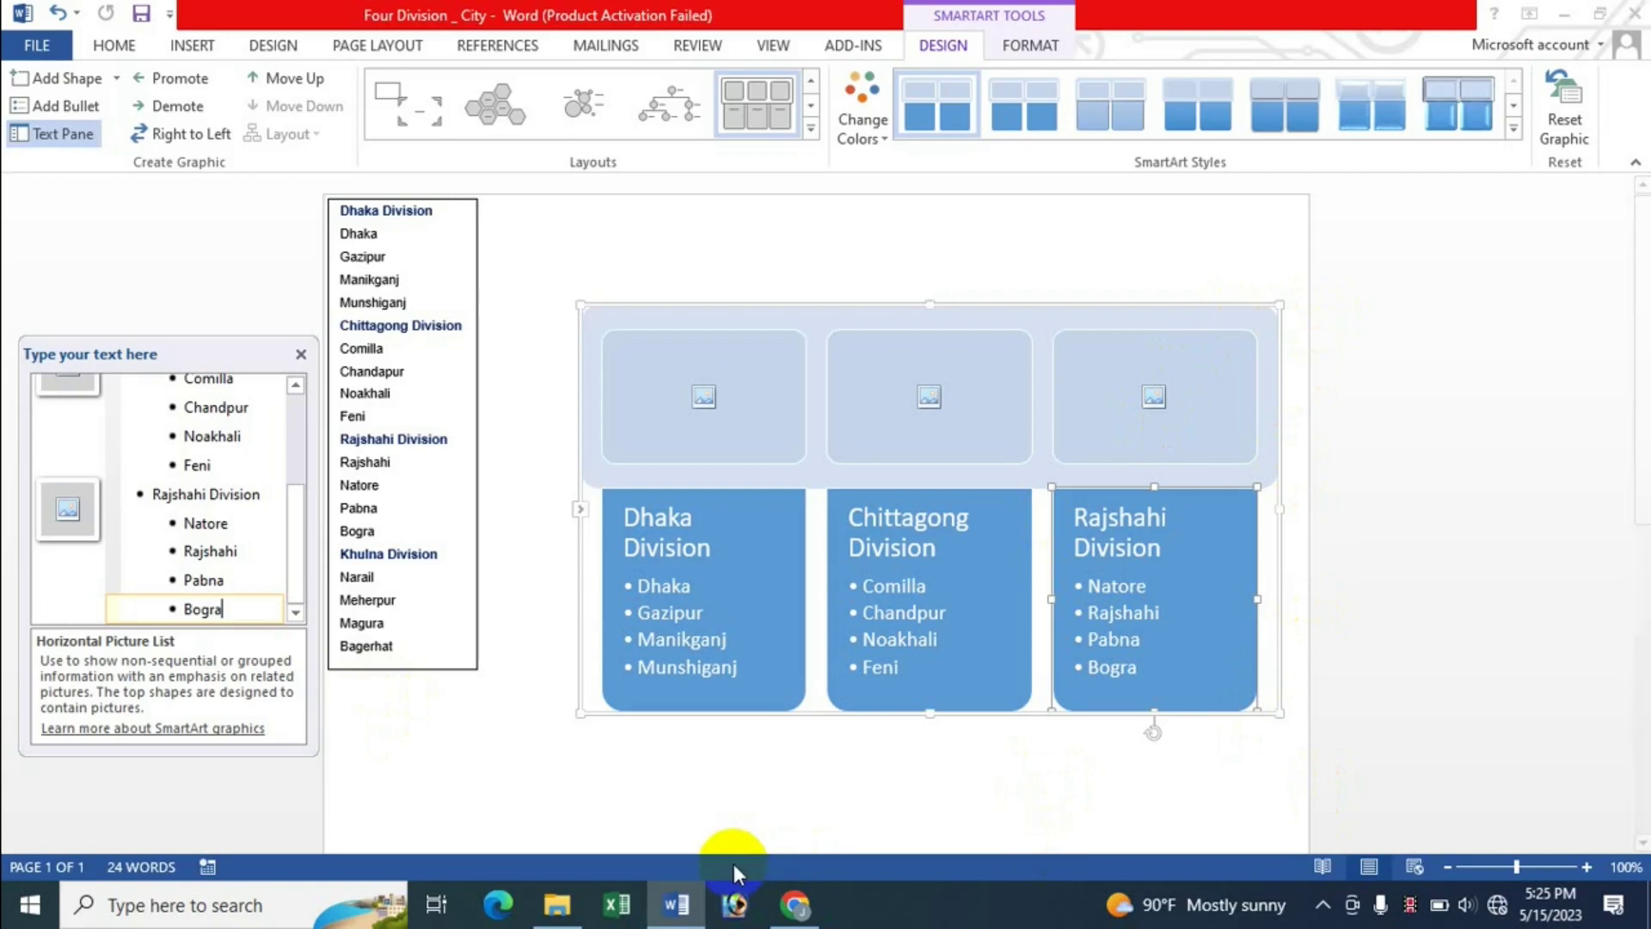
key(Return)
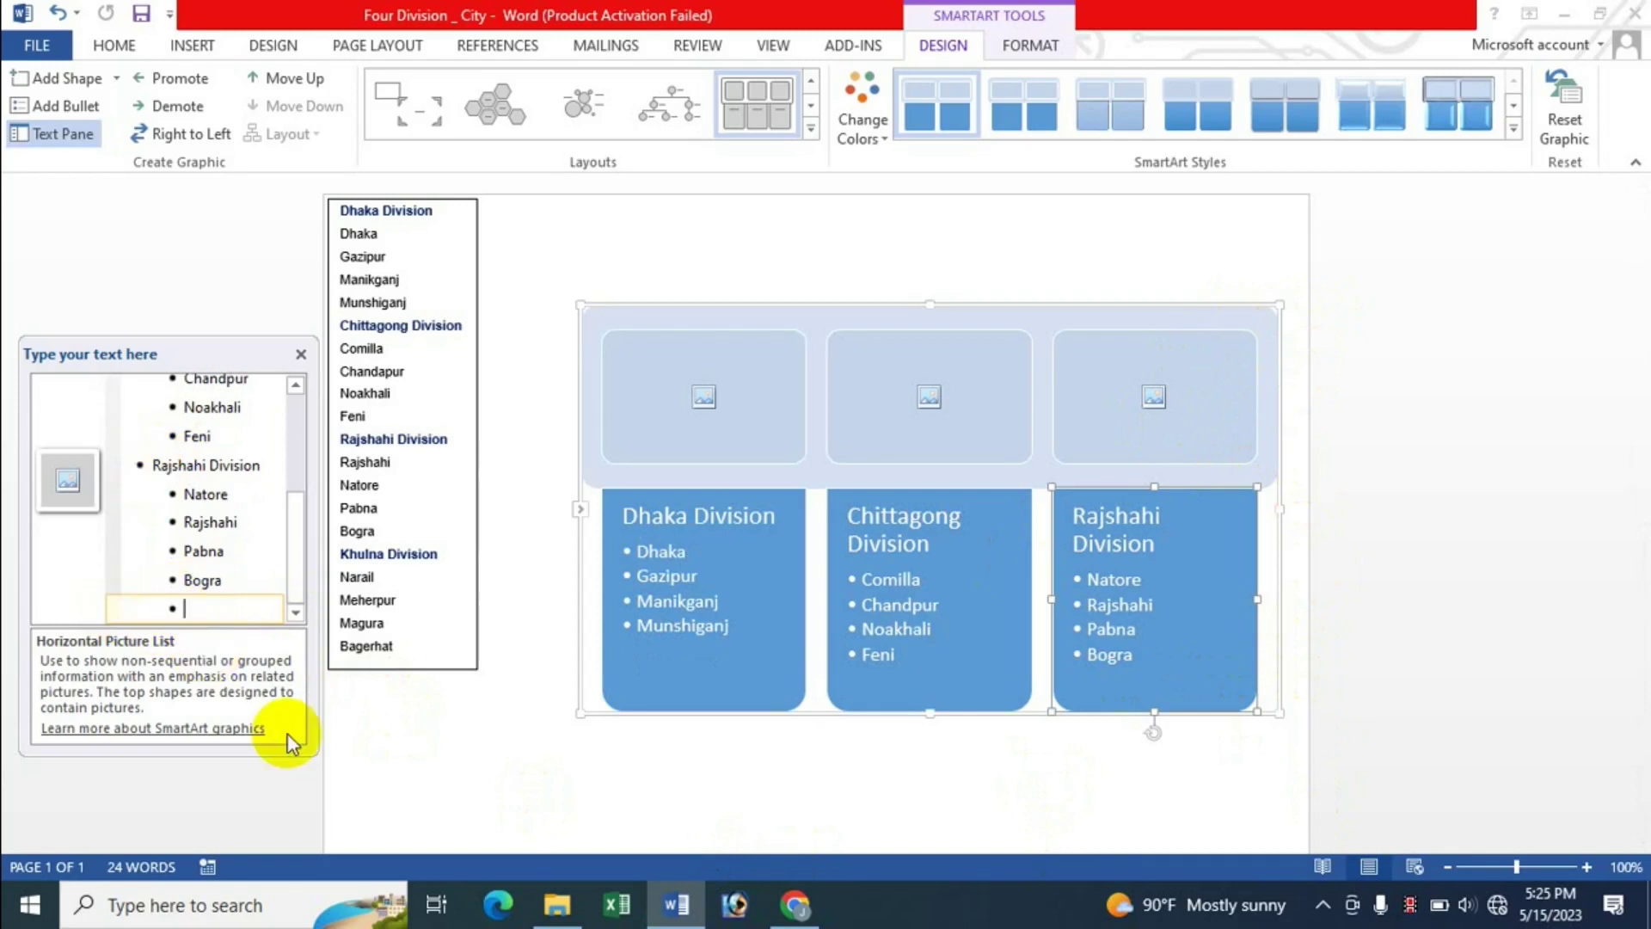
key(shift+Tab)
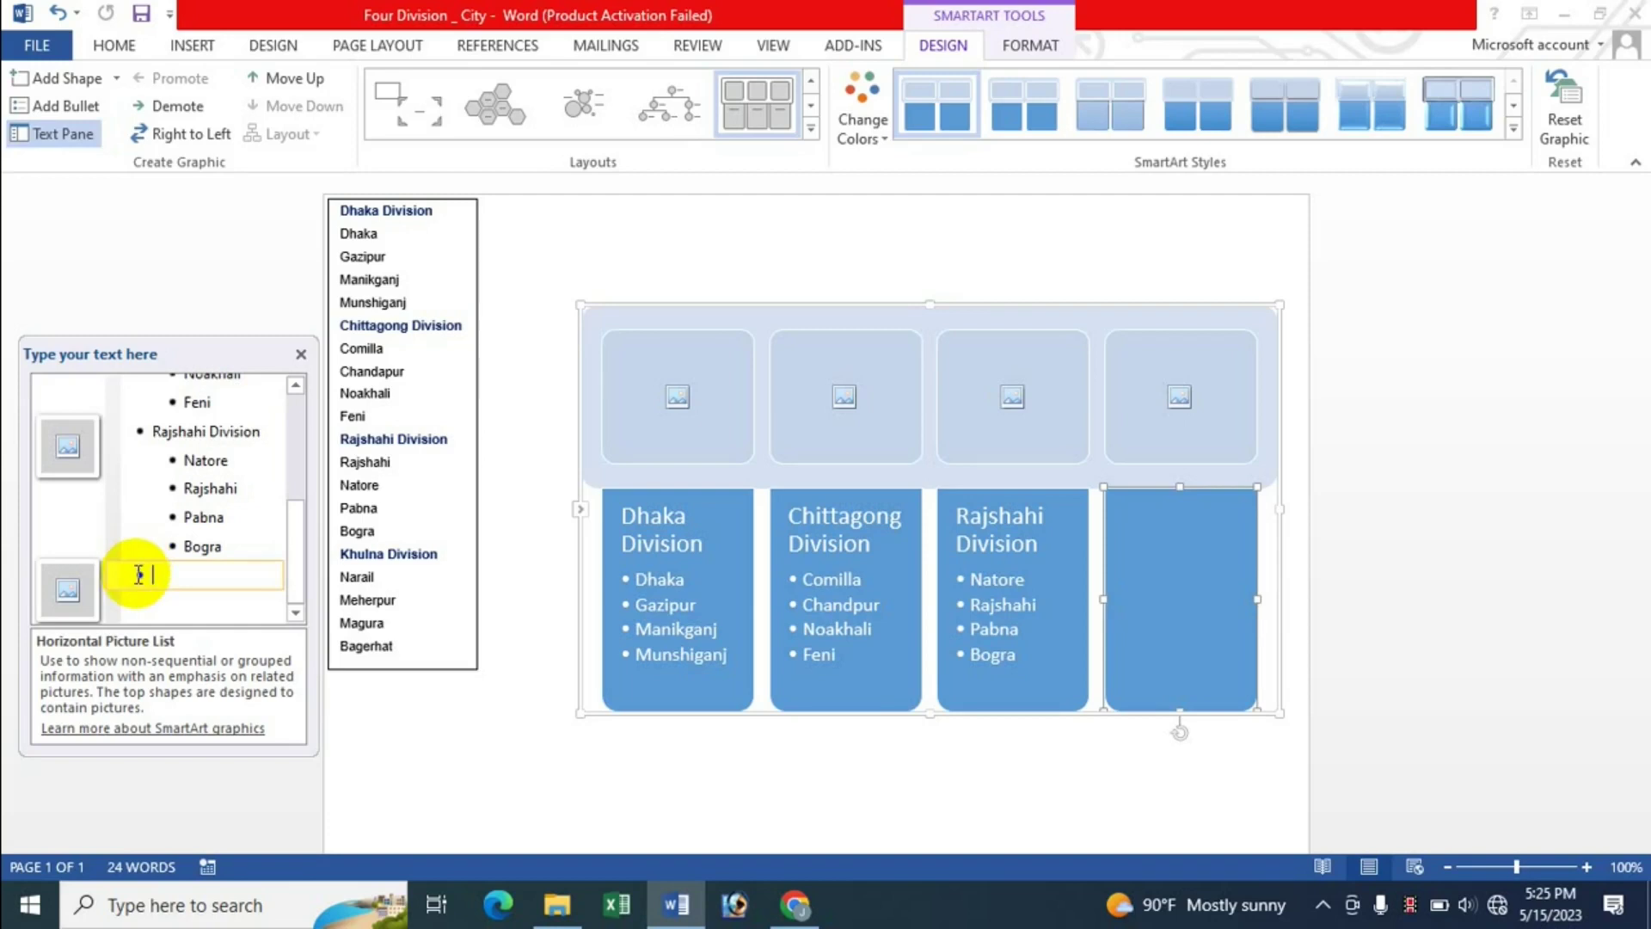
key(Tab)
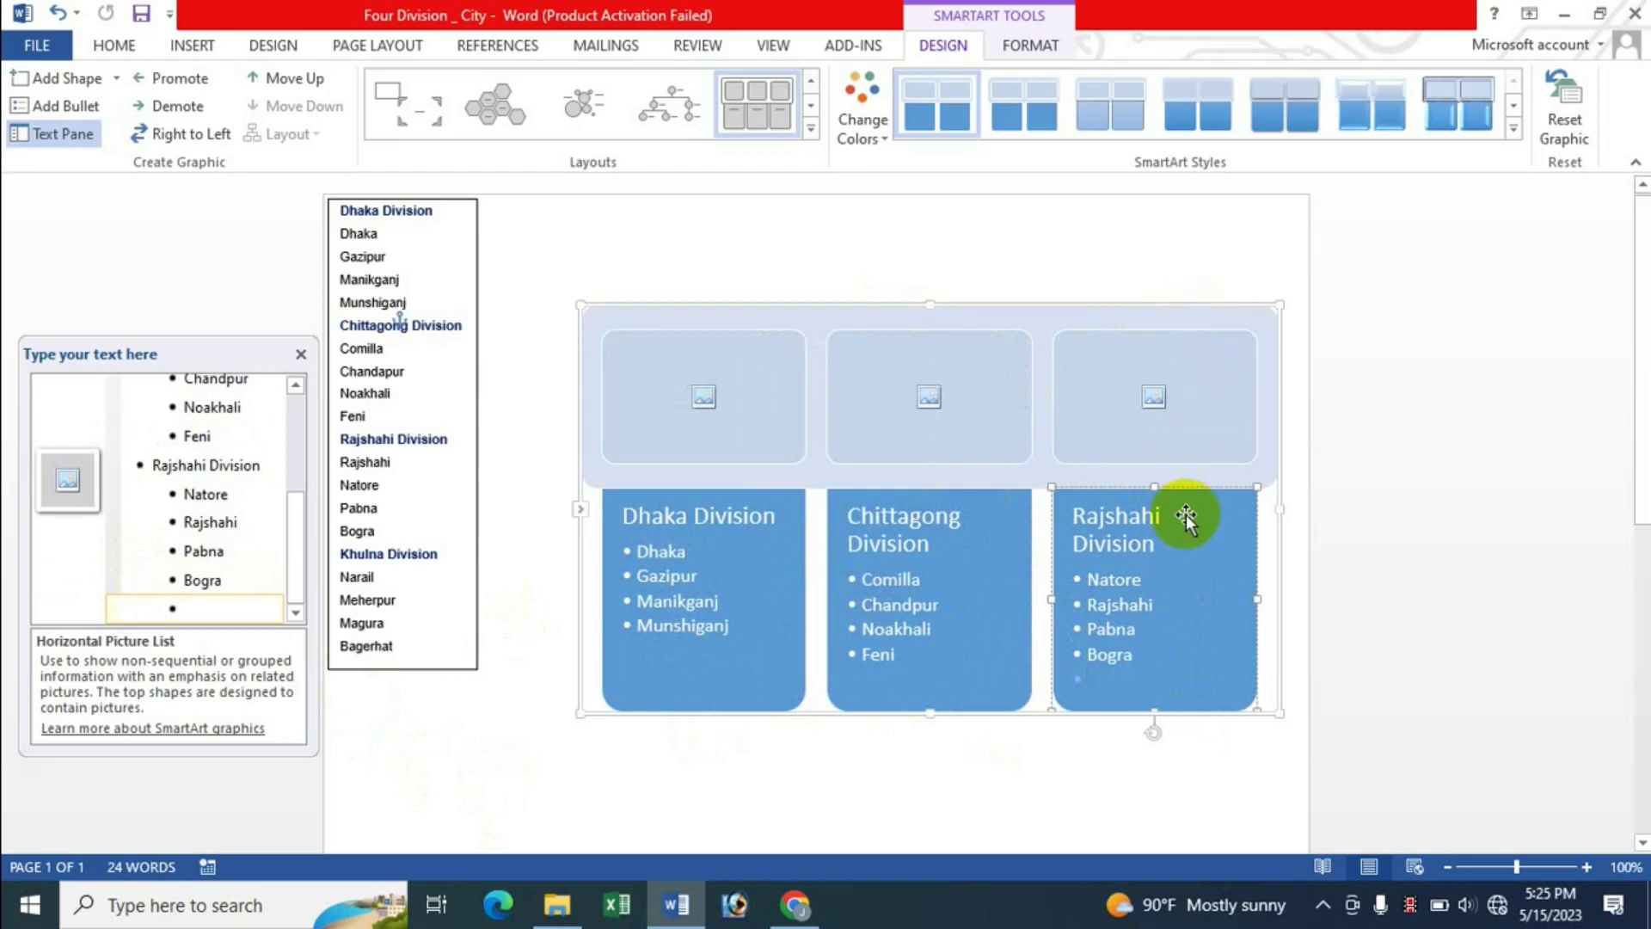
Step: Add a fourth division shape after Rajshahi Division and delete the leftover empty entry
click(117, 79)
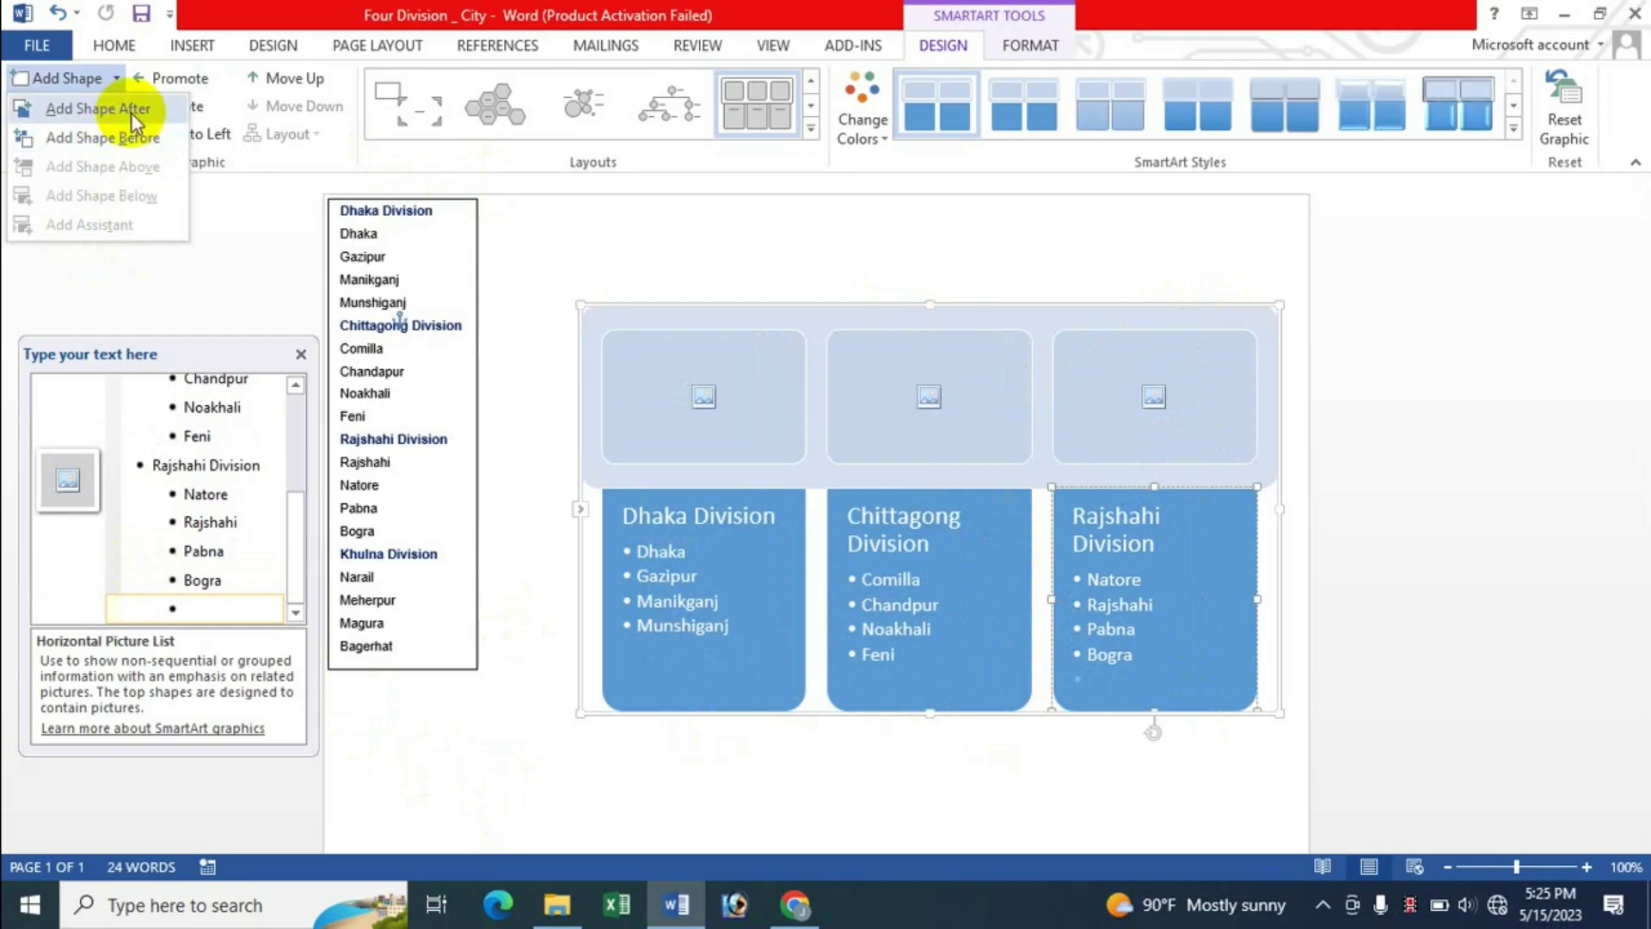
click(129, 109)
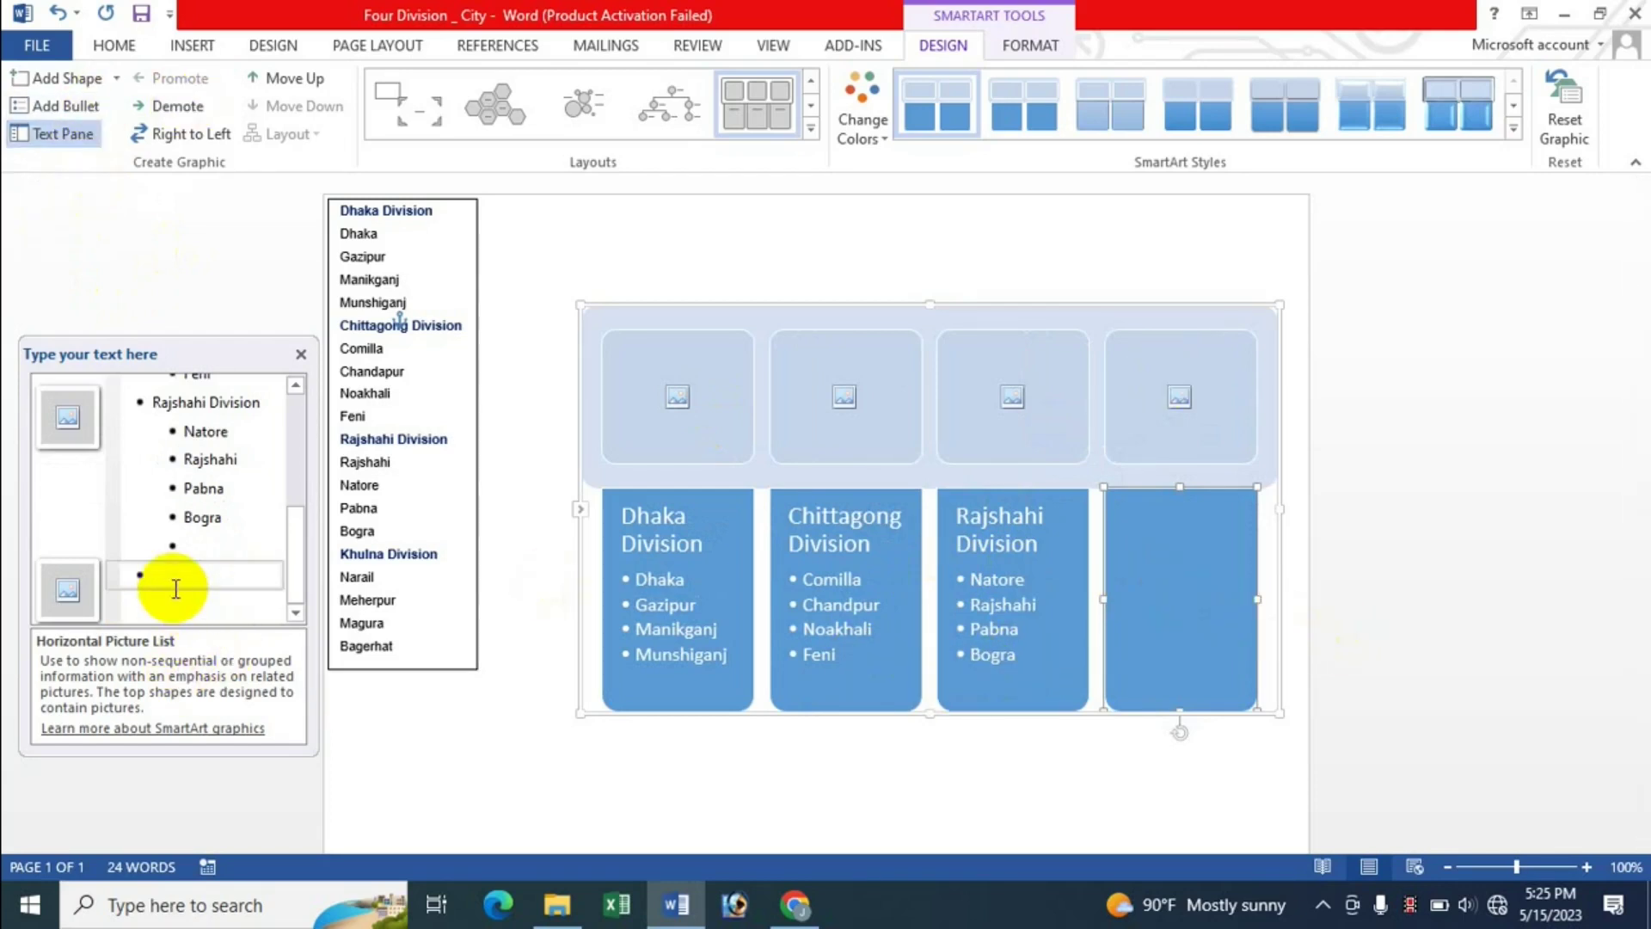
click(147, 575)
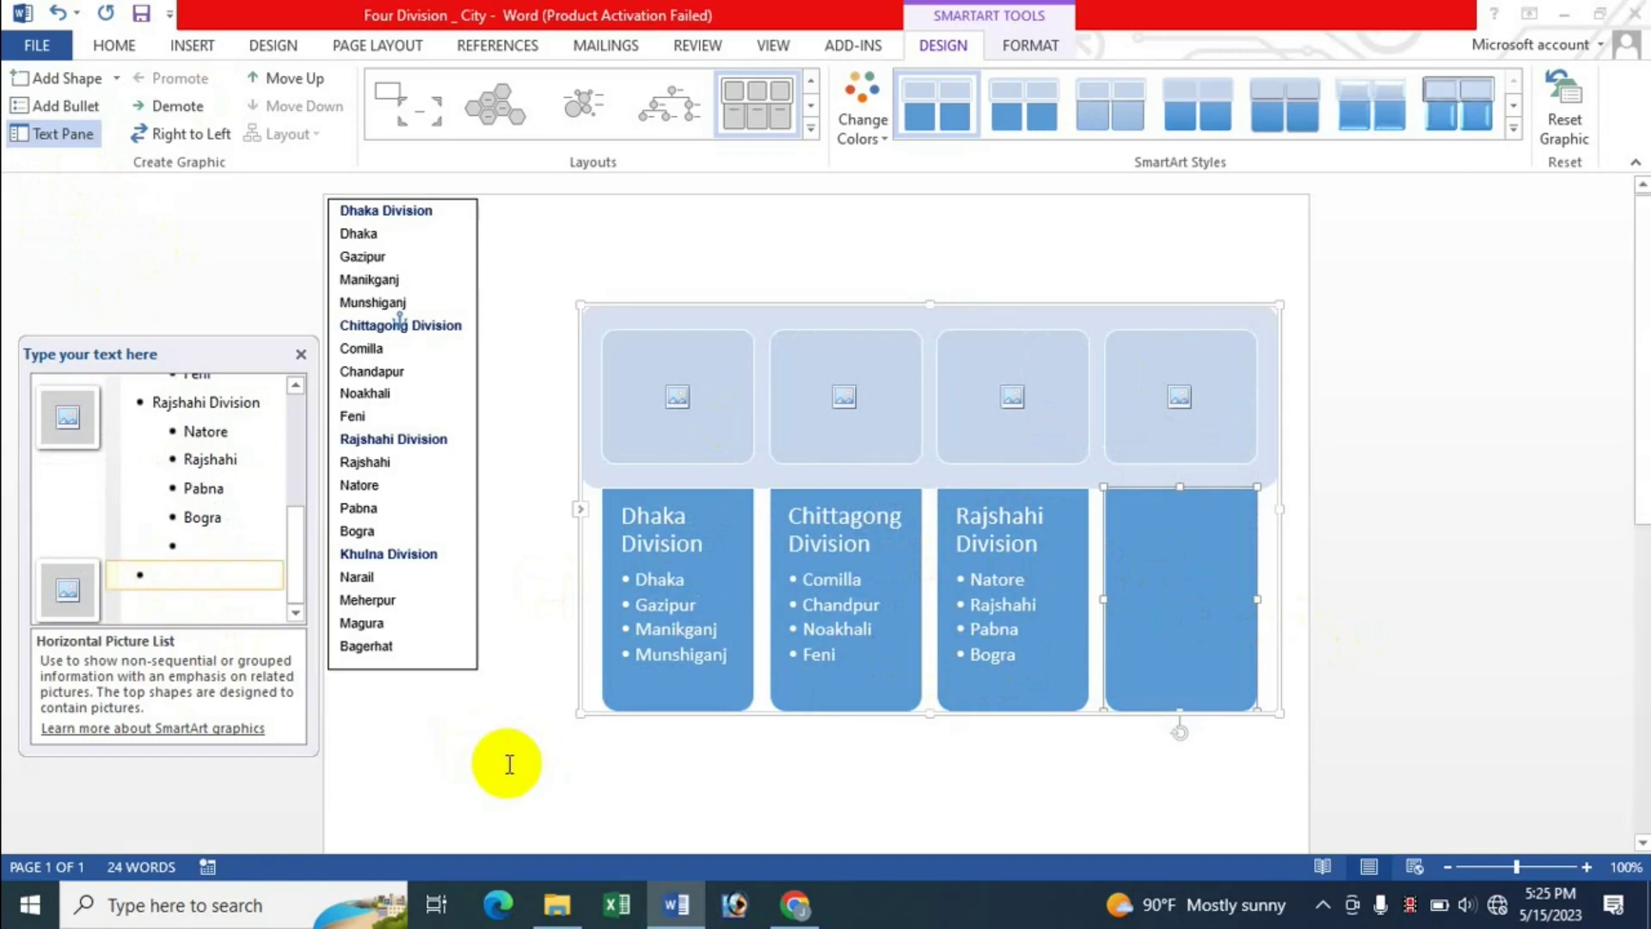
click(206, 547)
key(shift+Tab)
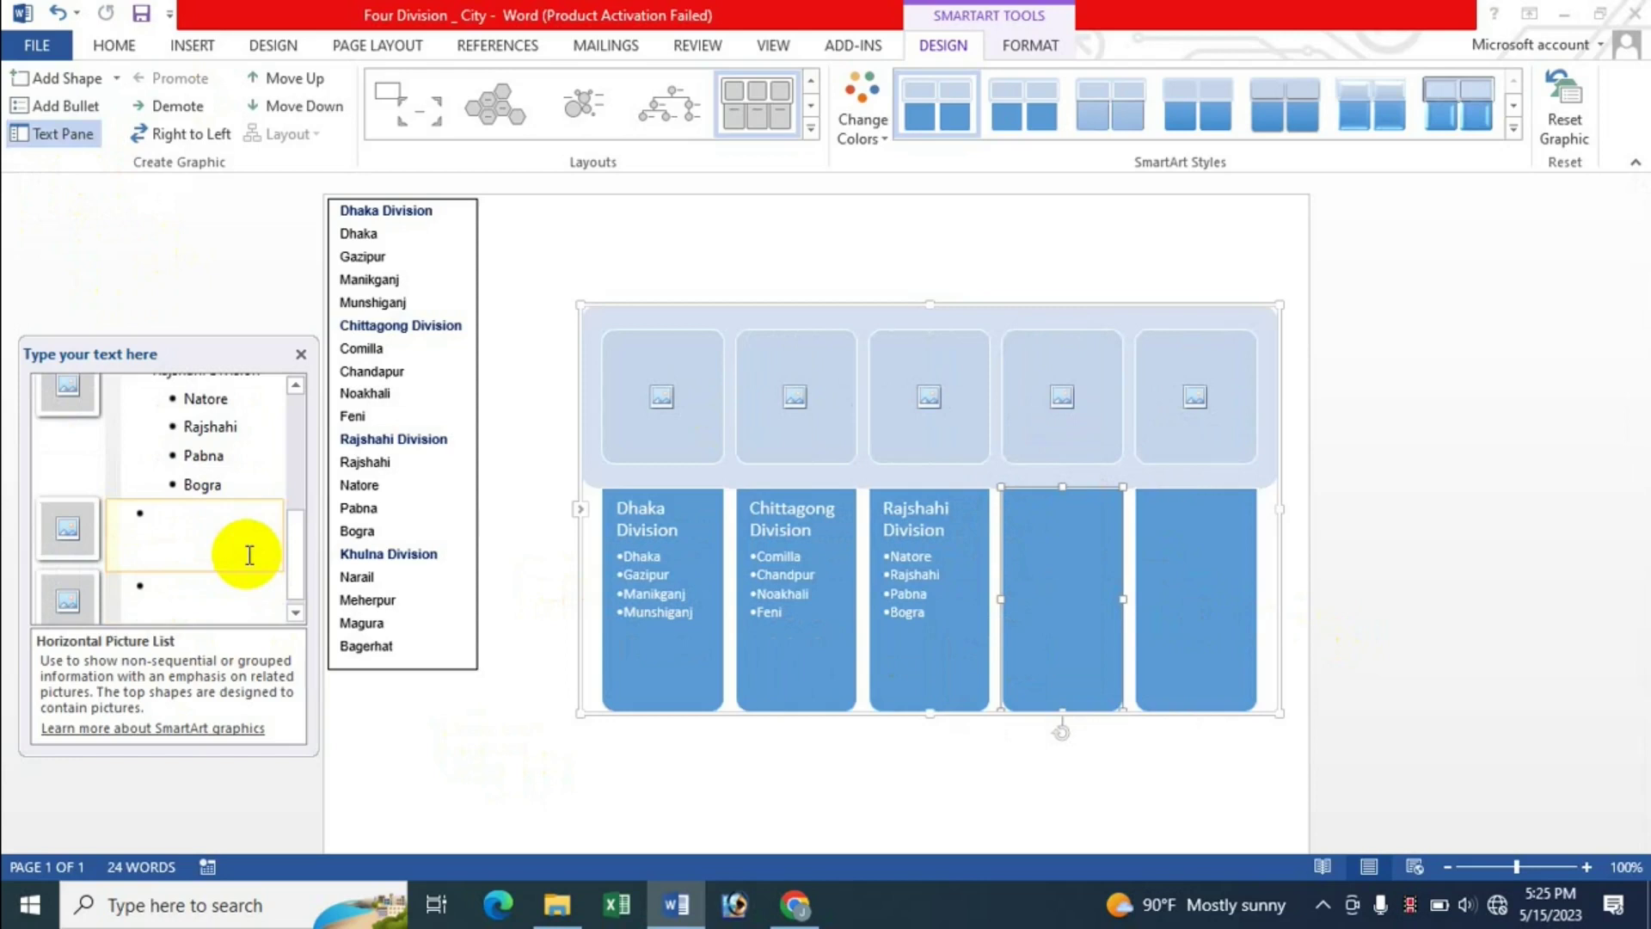
key(Delete)
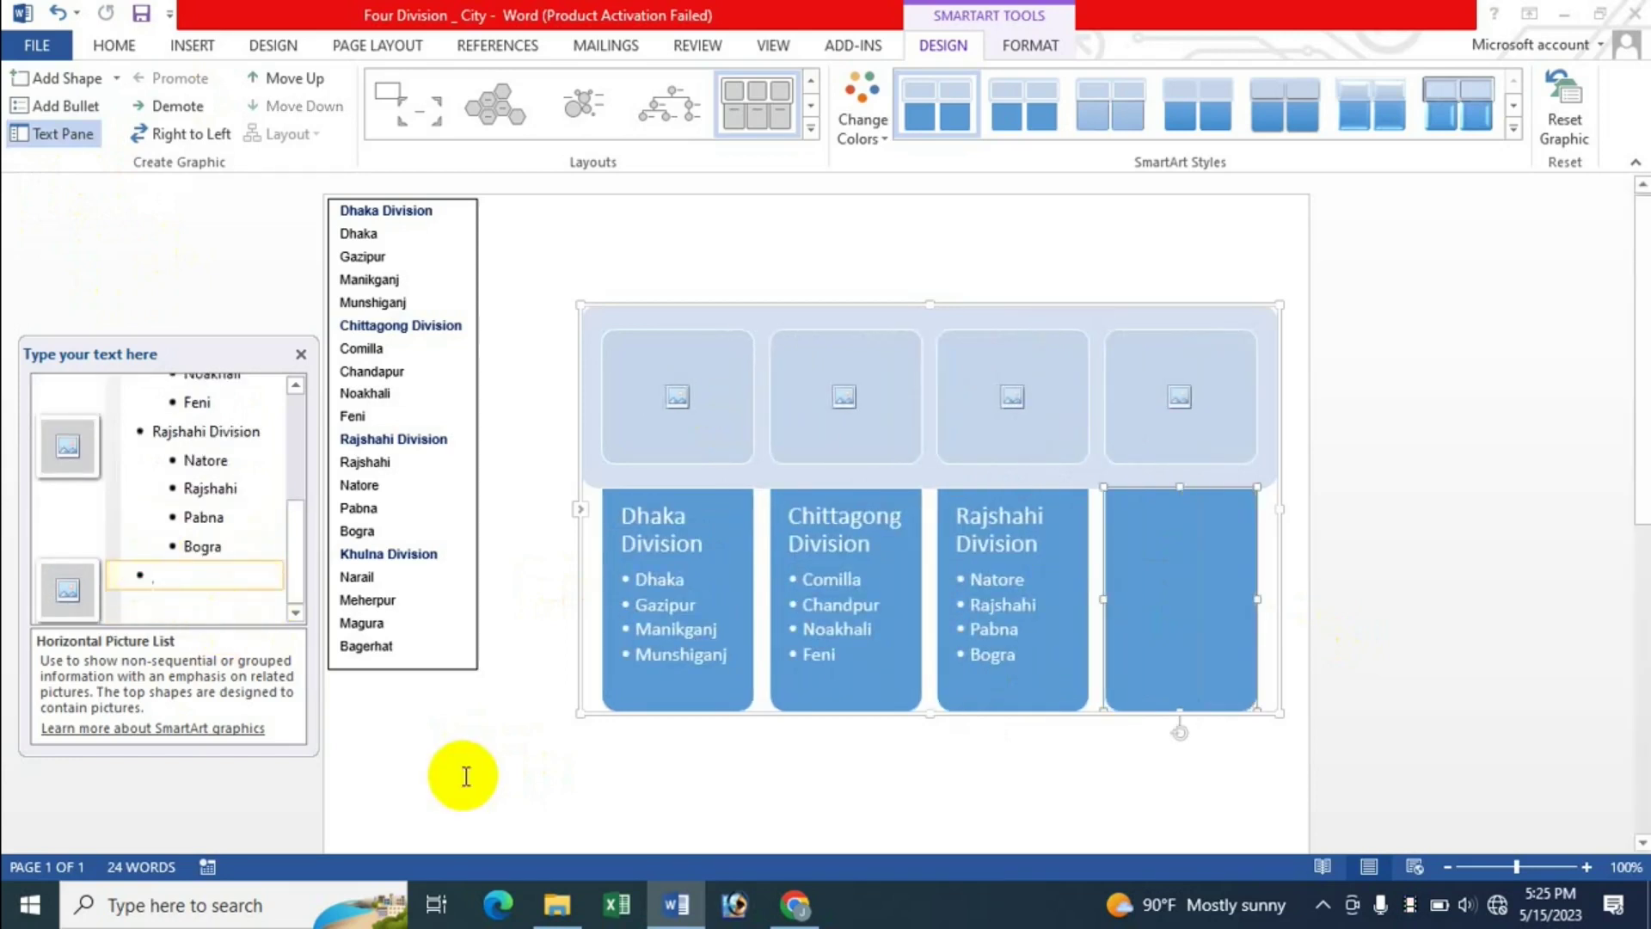
Step: Title the fourth column 'Khulna Divison' with districts Narail, Meherpur, Magura and Bagerhat
text(hulna Divi)
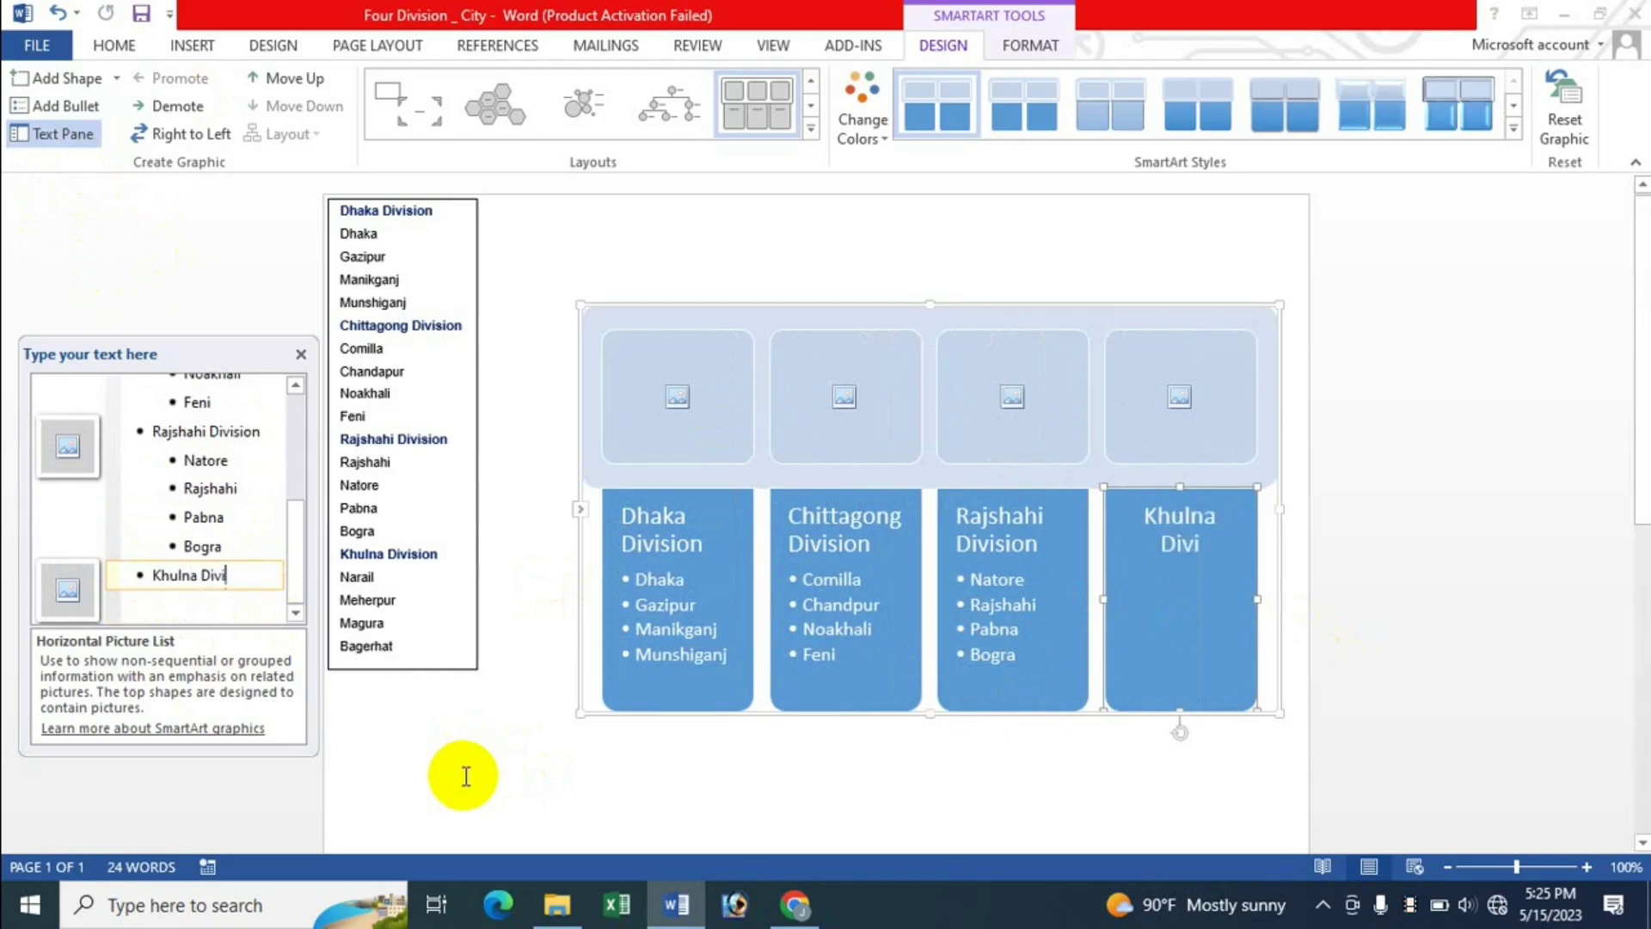
text(son)
key(Return)
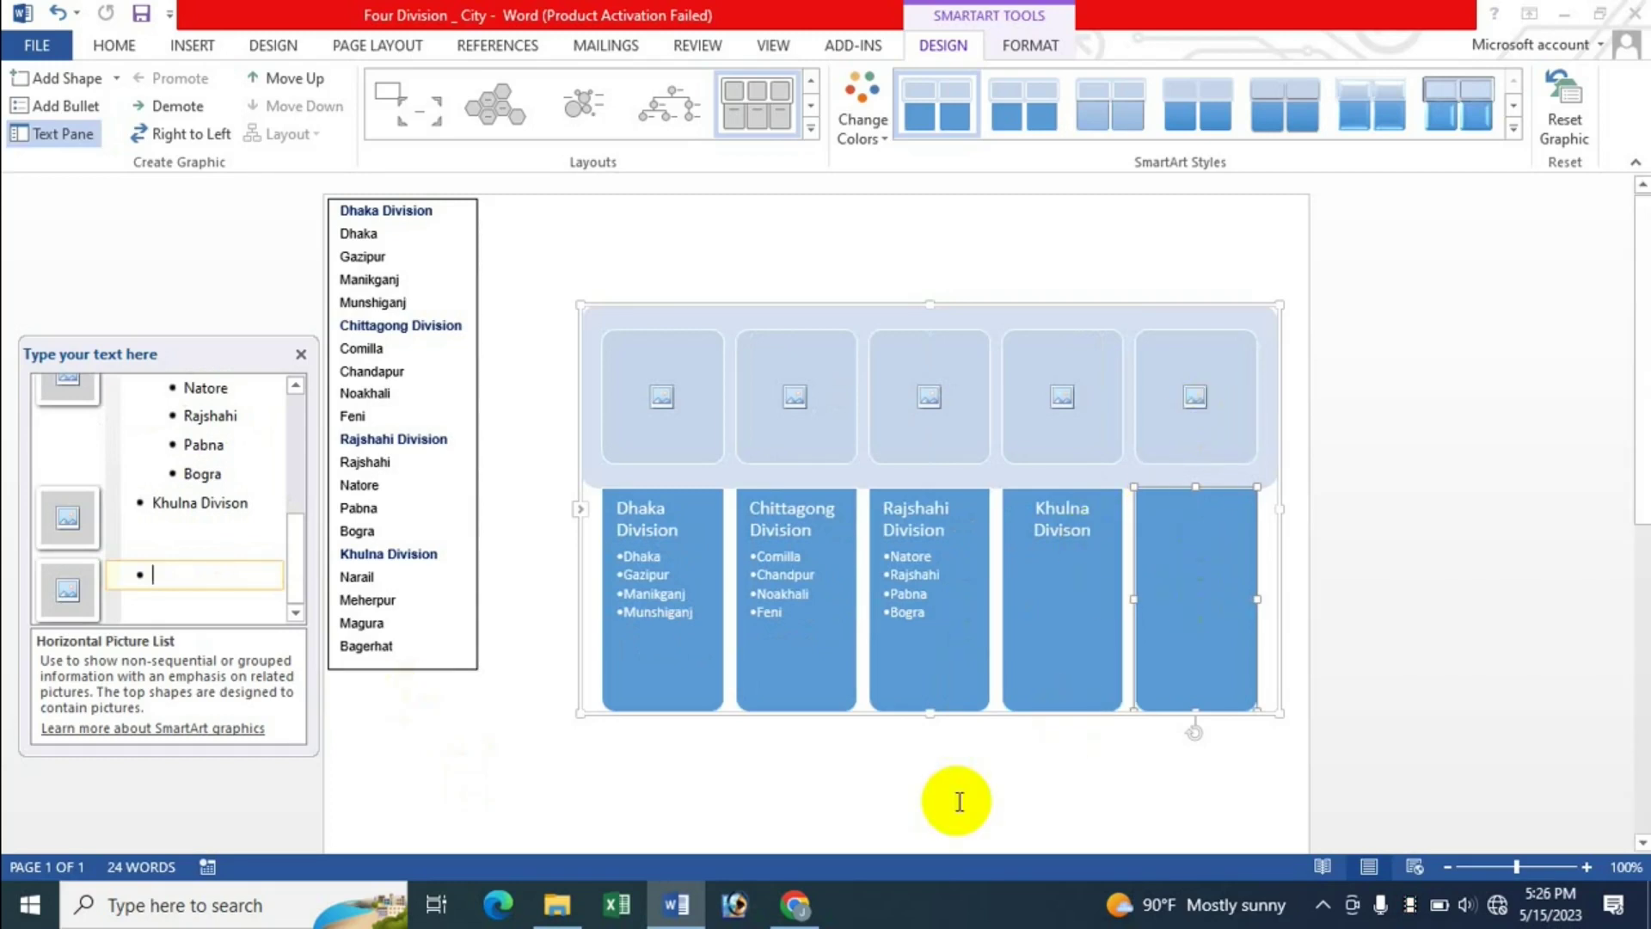
key(Tab)
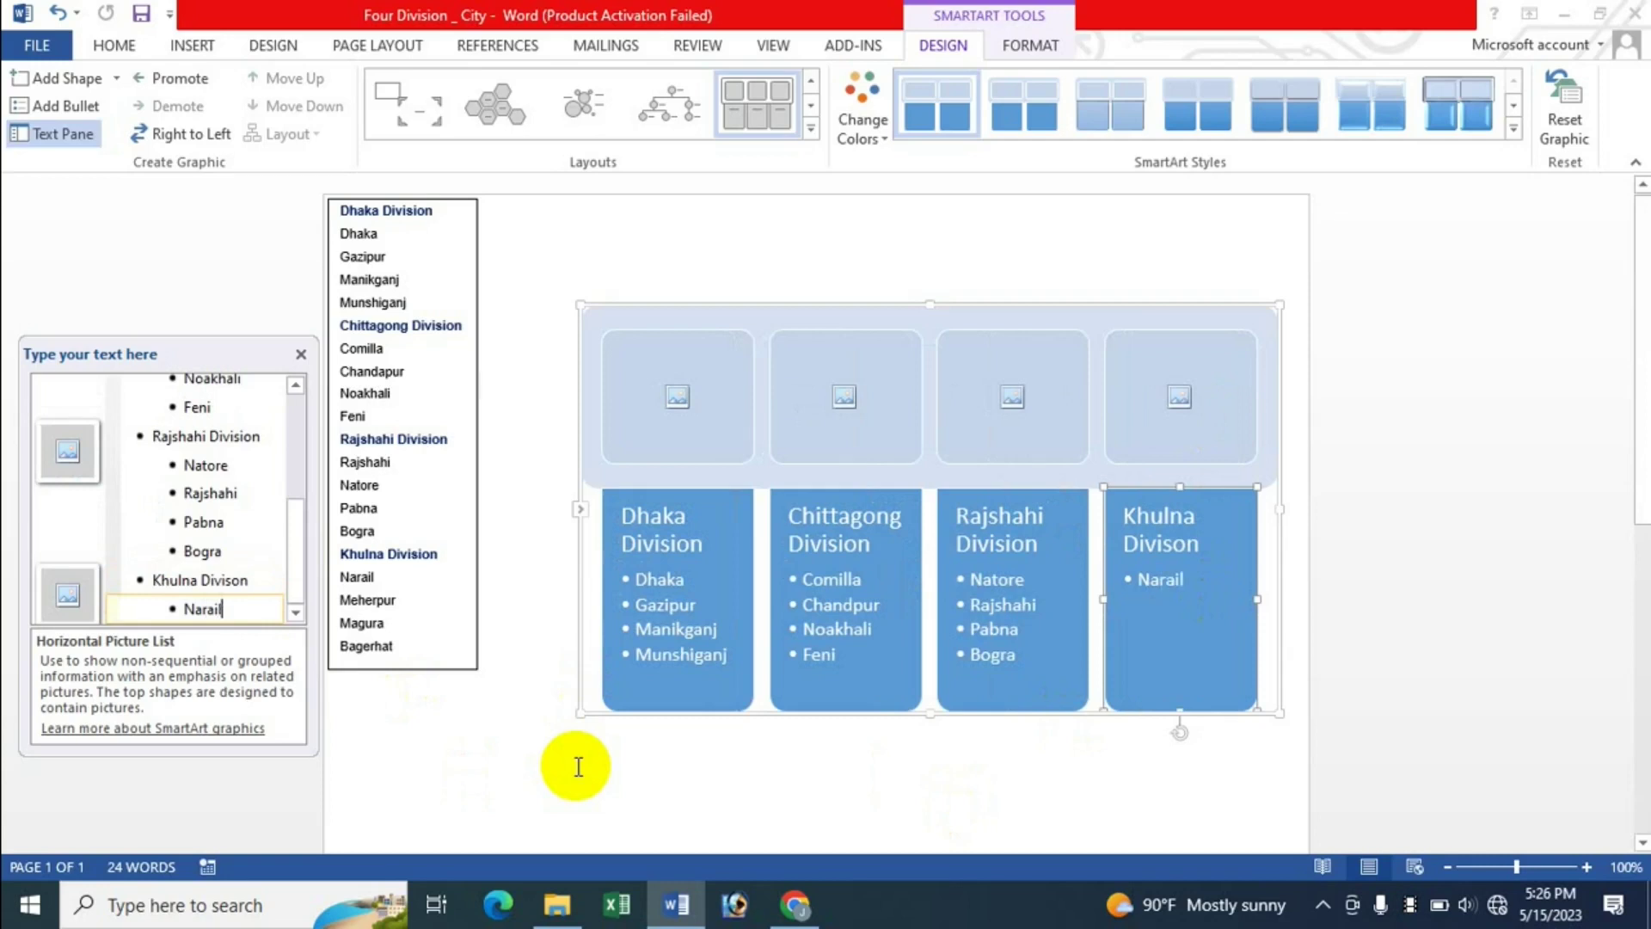
key(Return)
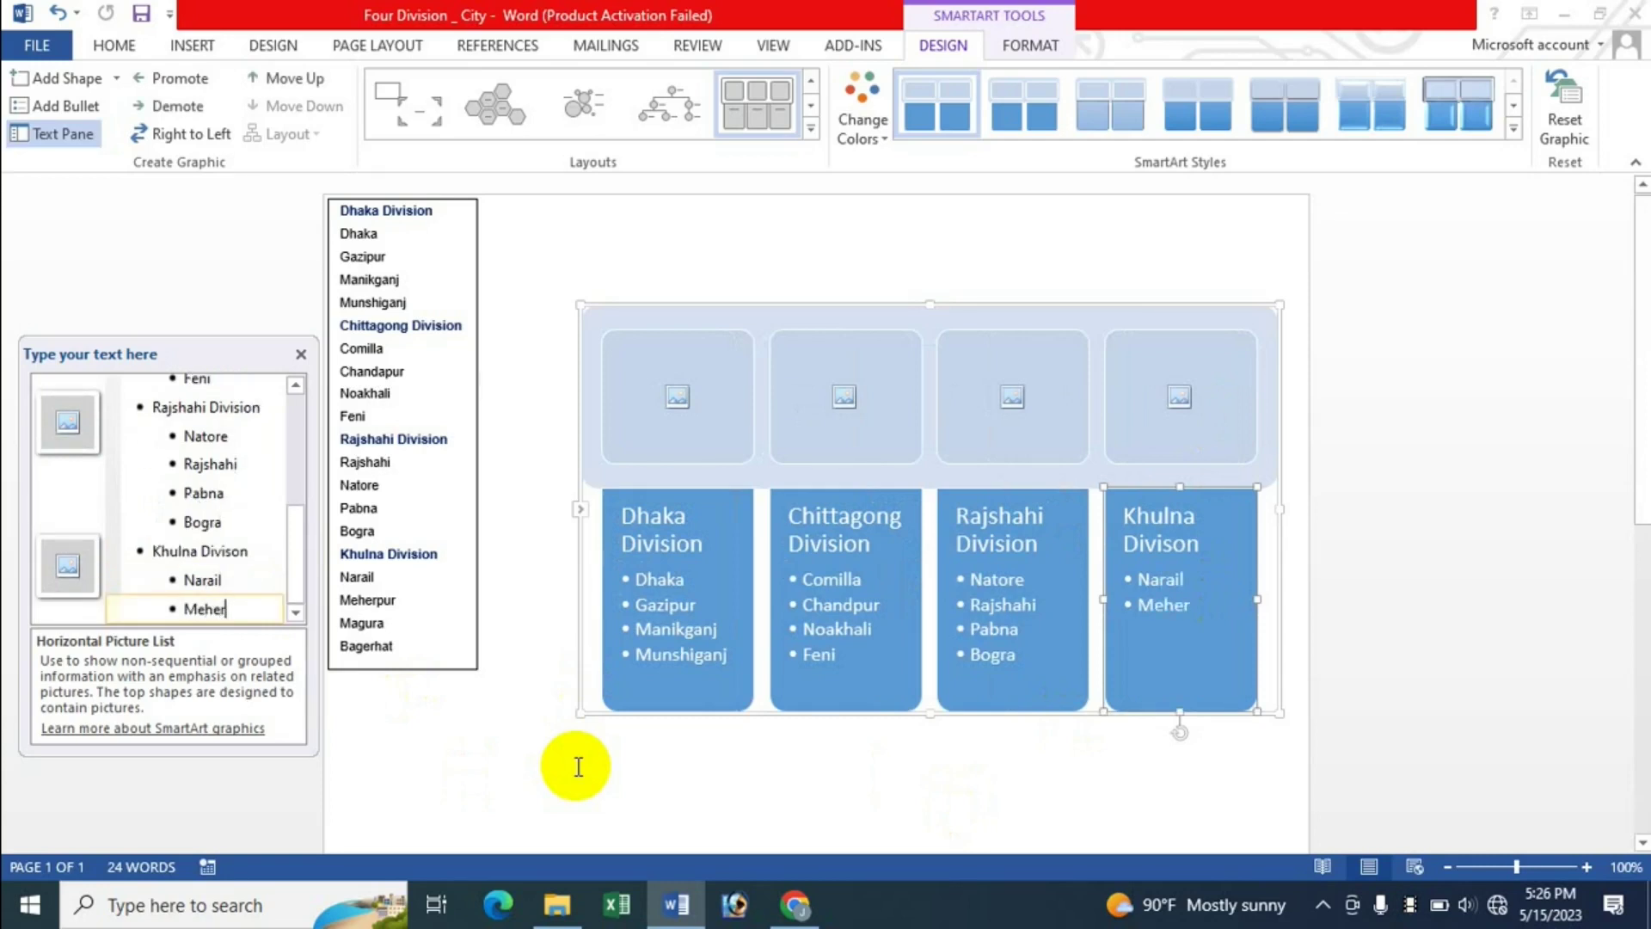
text(pur)
key(Return)
text(Magura)
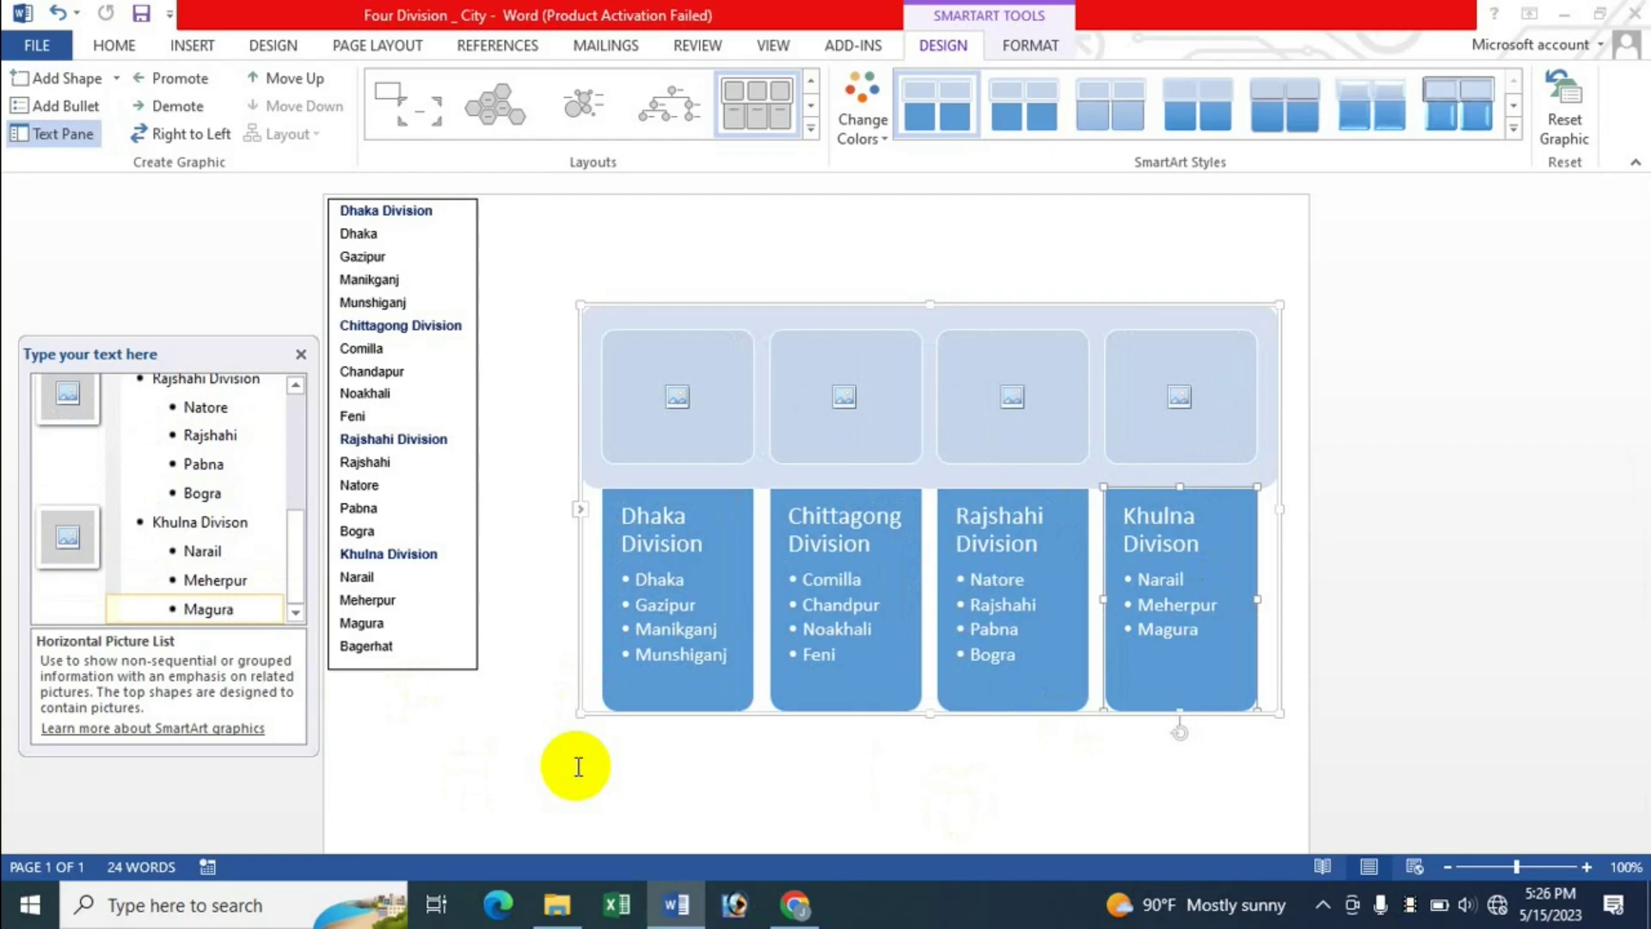
key(Return)
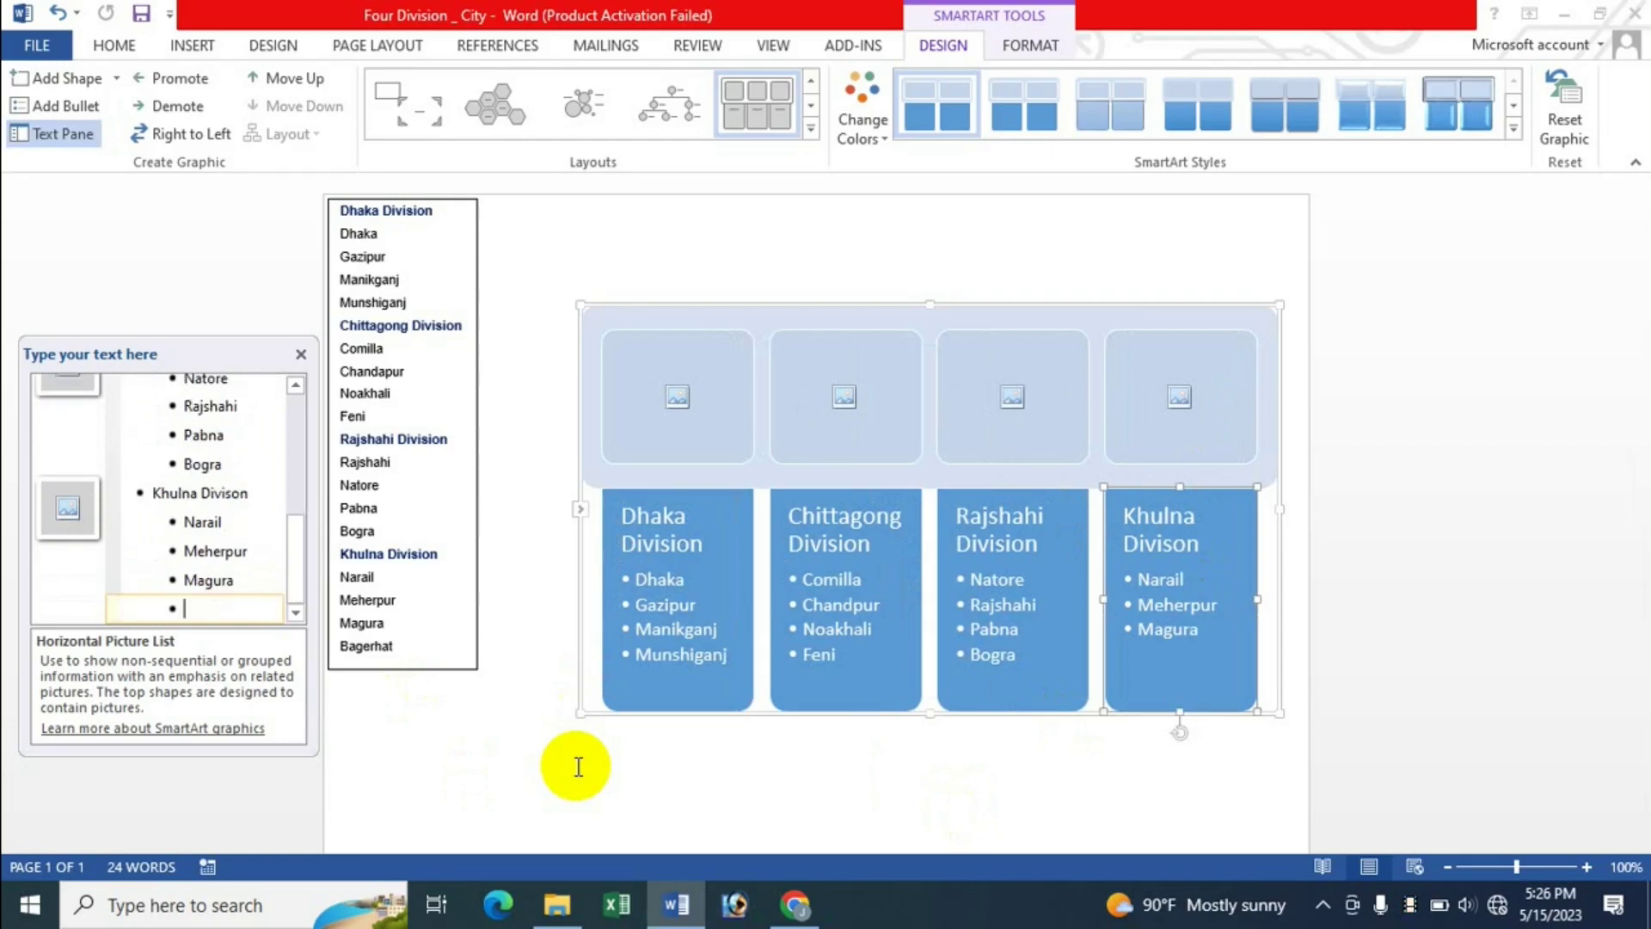
text(eh)
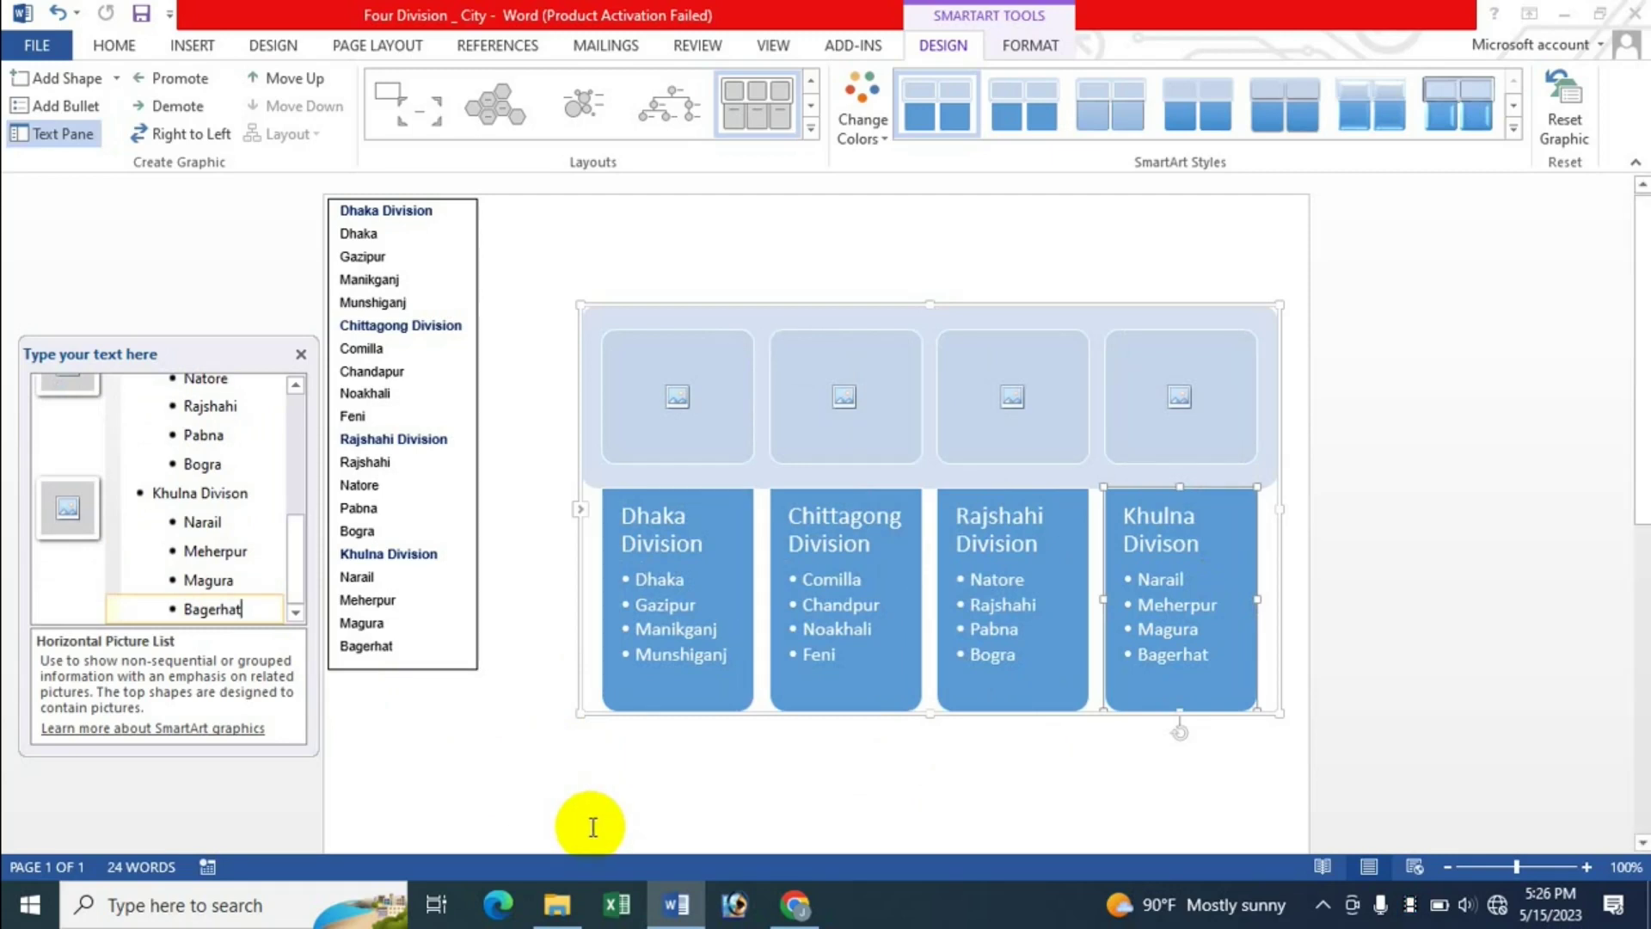
Step: Remove the stray text and extra empty bullet after Bagerhat
key(Return)
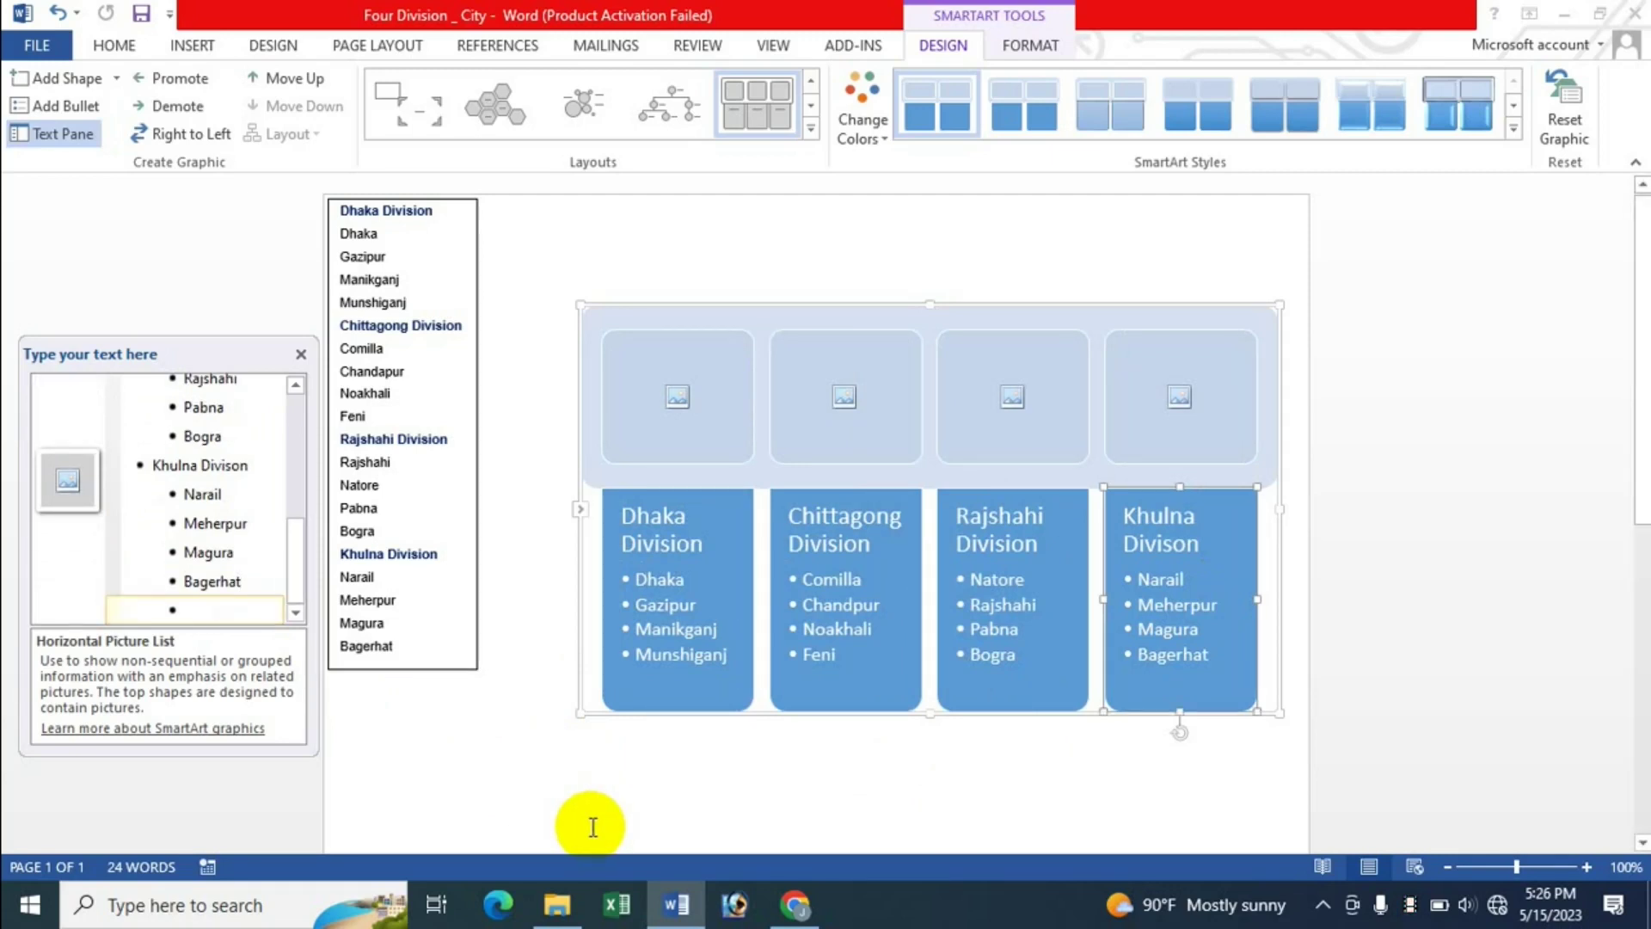
text(dsfd)
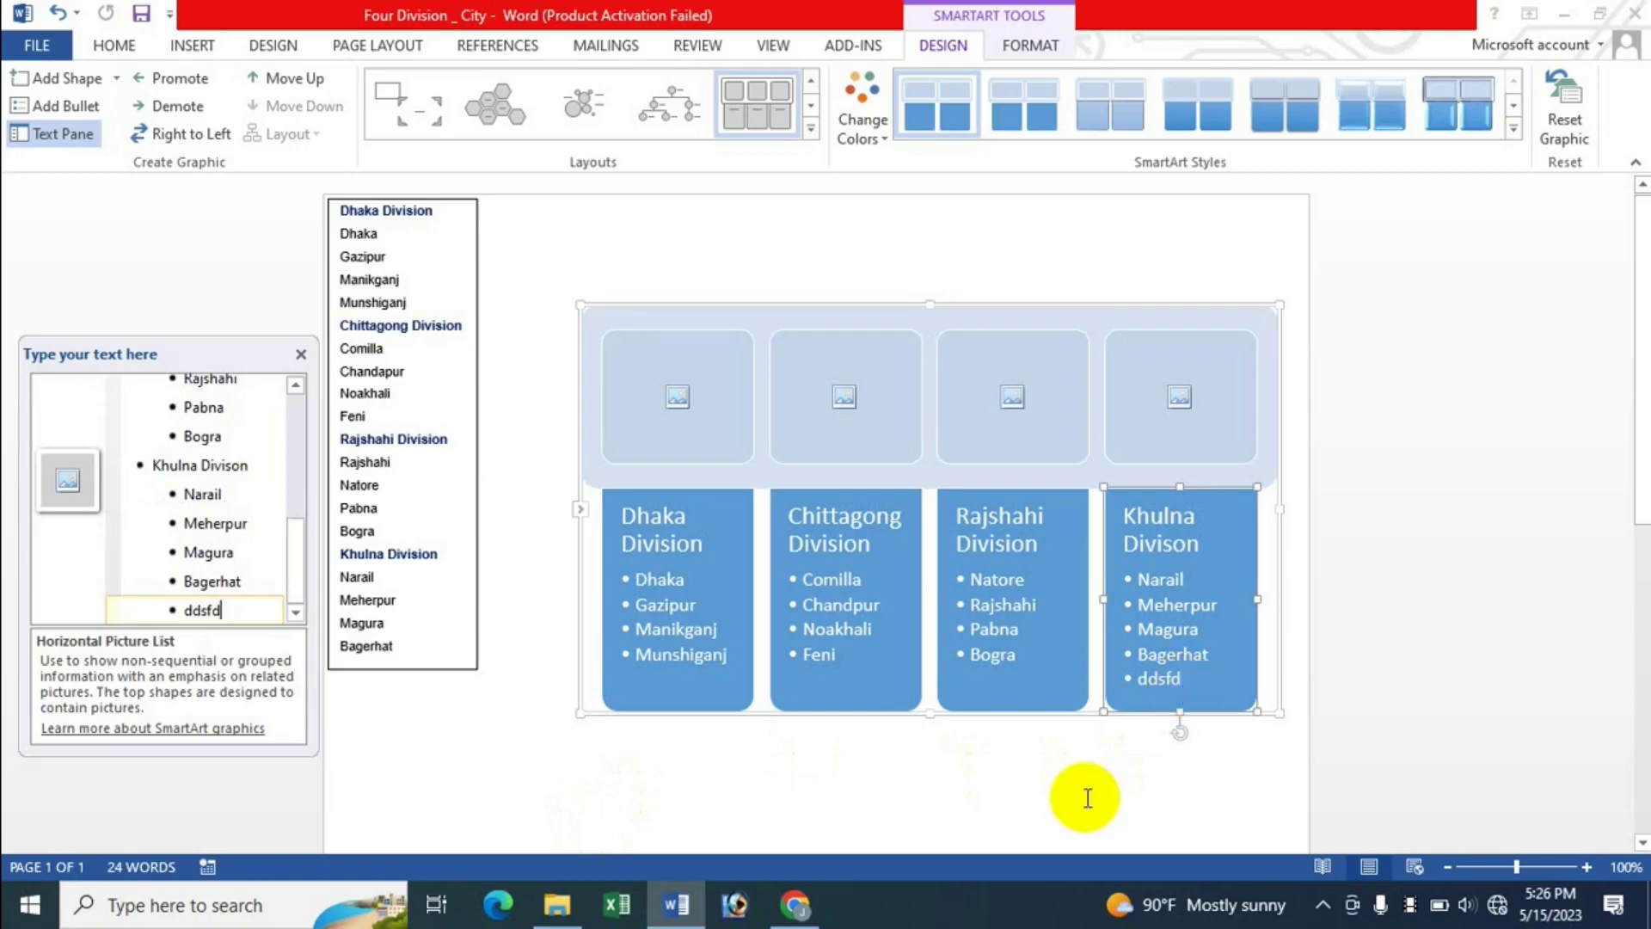
key(BackSpace)
key(BackSpace)
key(BackSpace)
key(BackSpace)
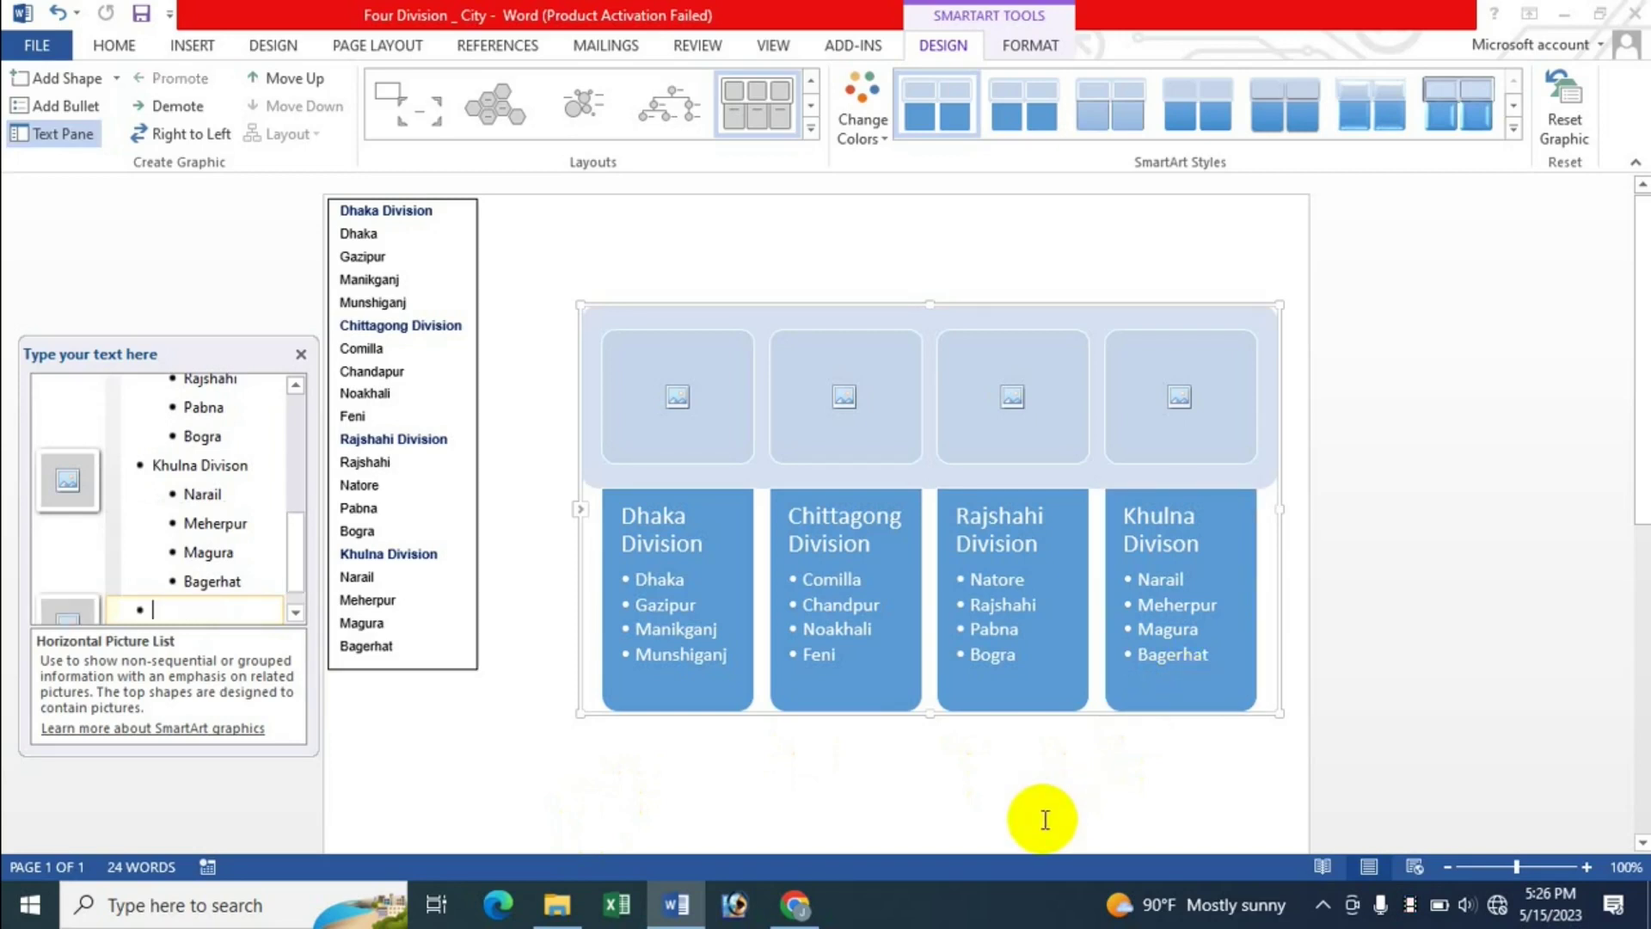
key(BackSpace)
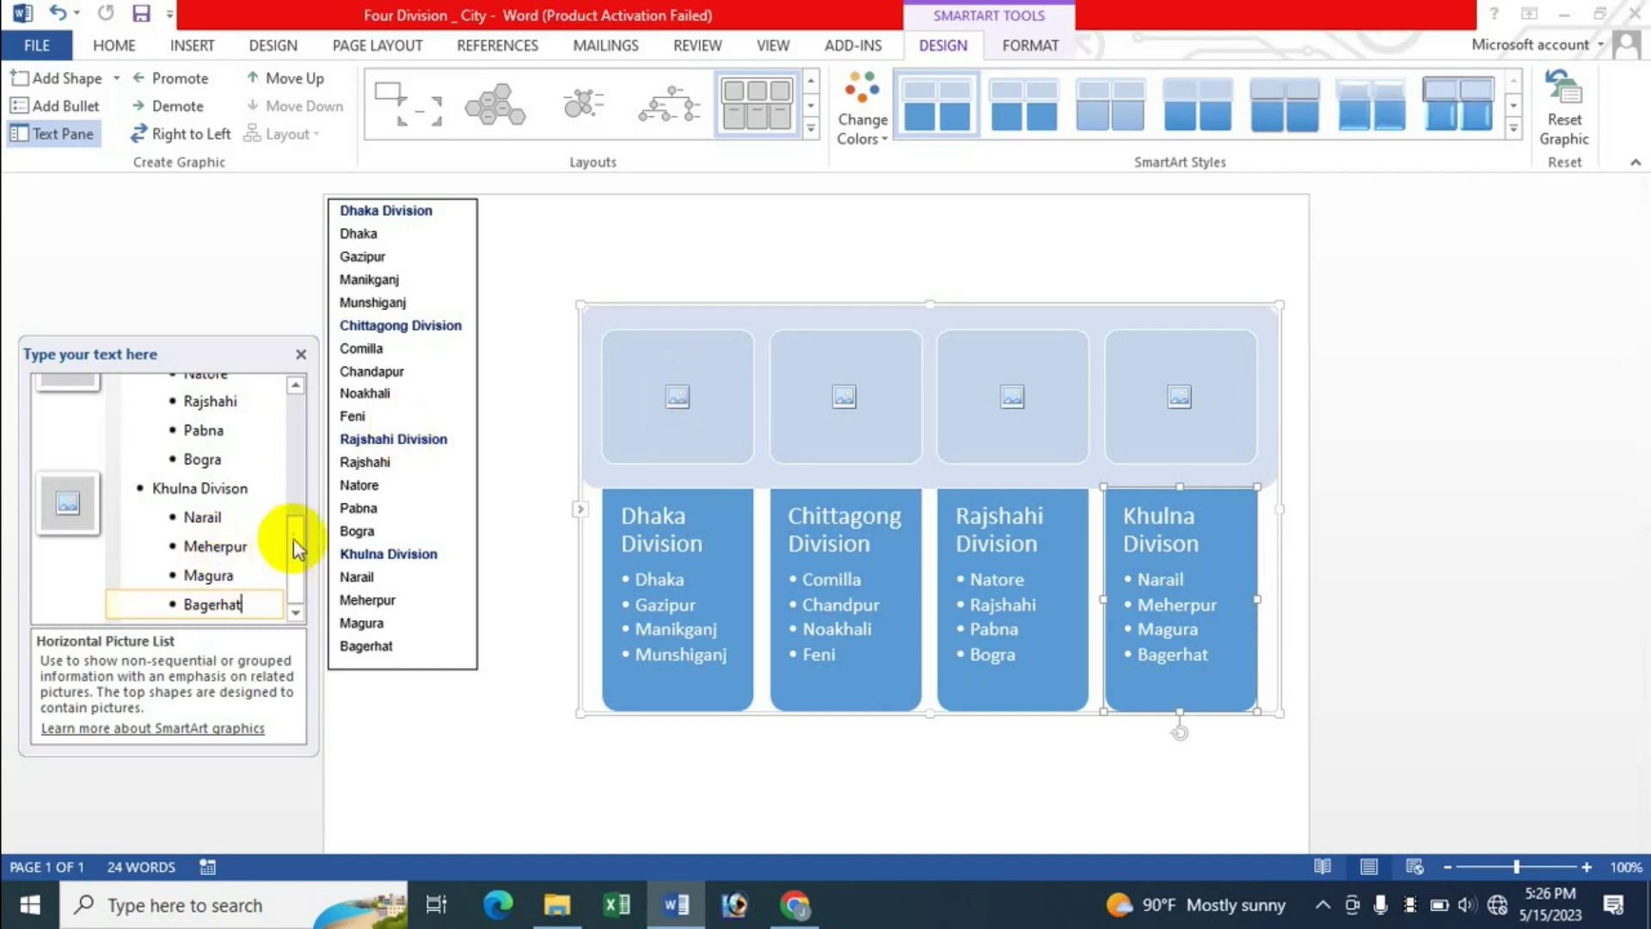
Step: Insert the Dhaka map from Documents > MS Word > Division Map into the first picture slot
drag(295, 559, 281, 399)
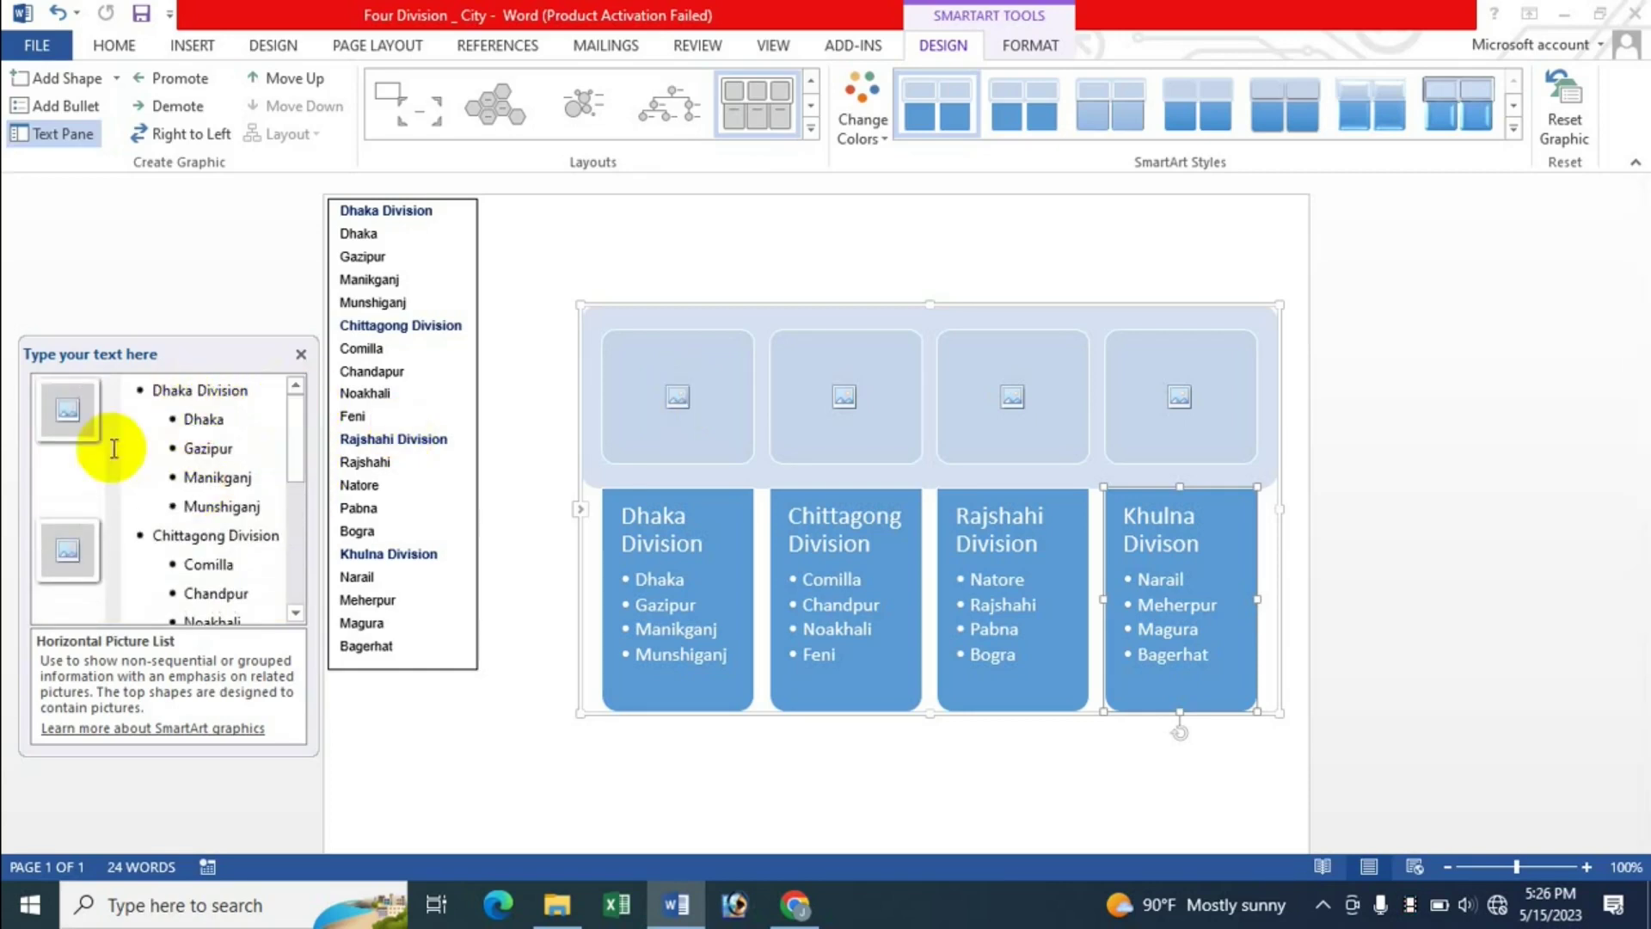
click(67, 412)
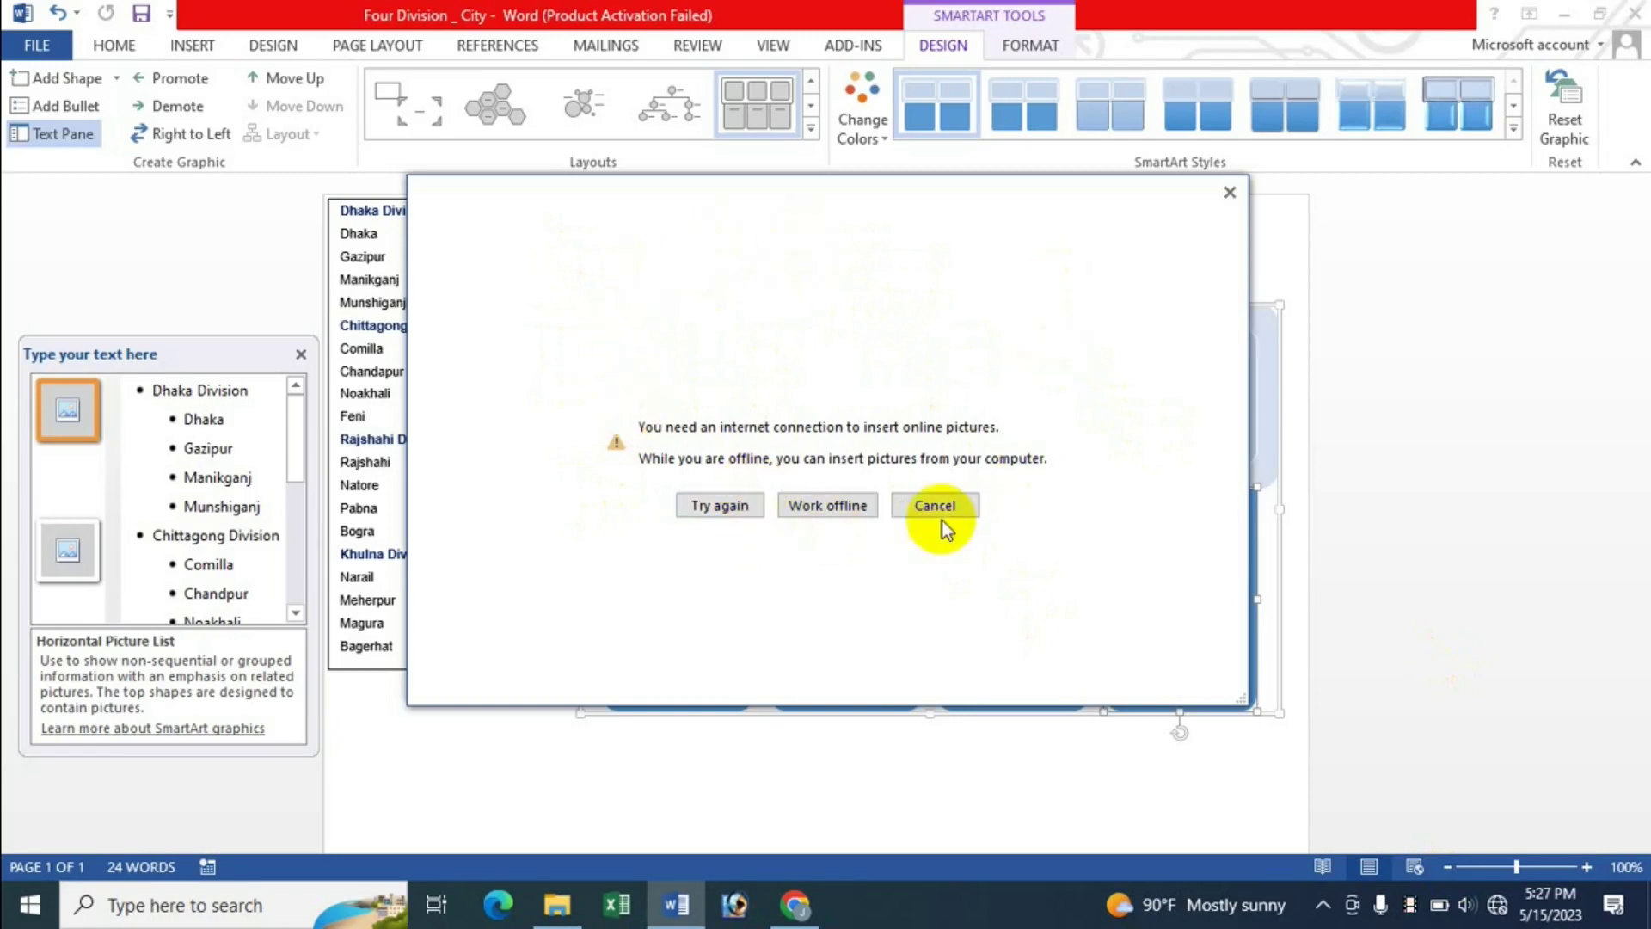
click(843, 514)
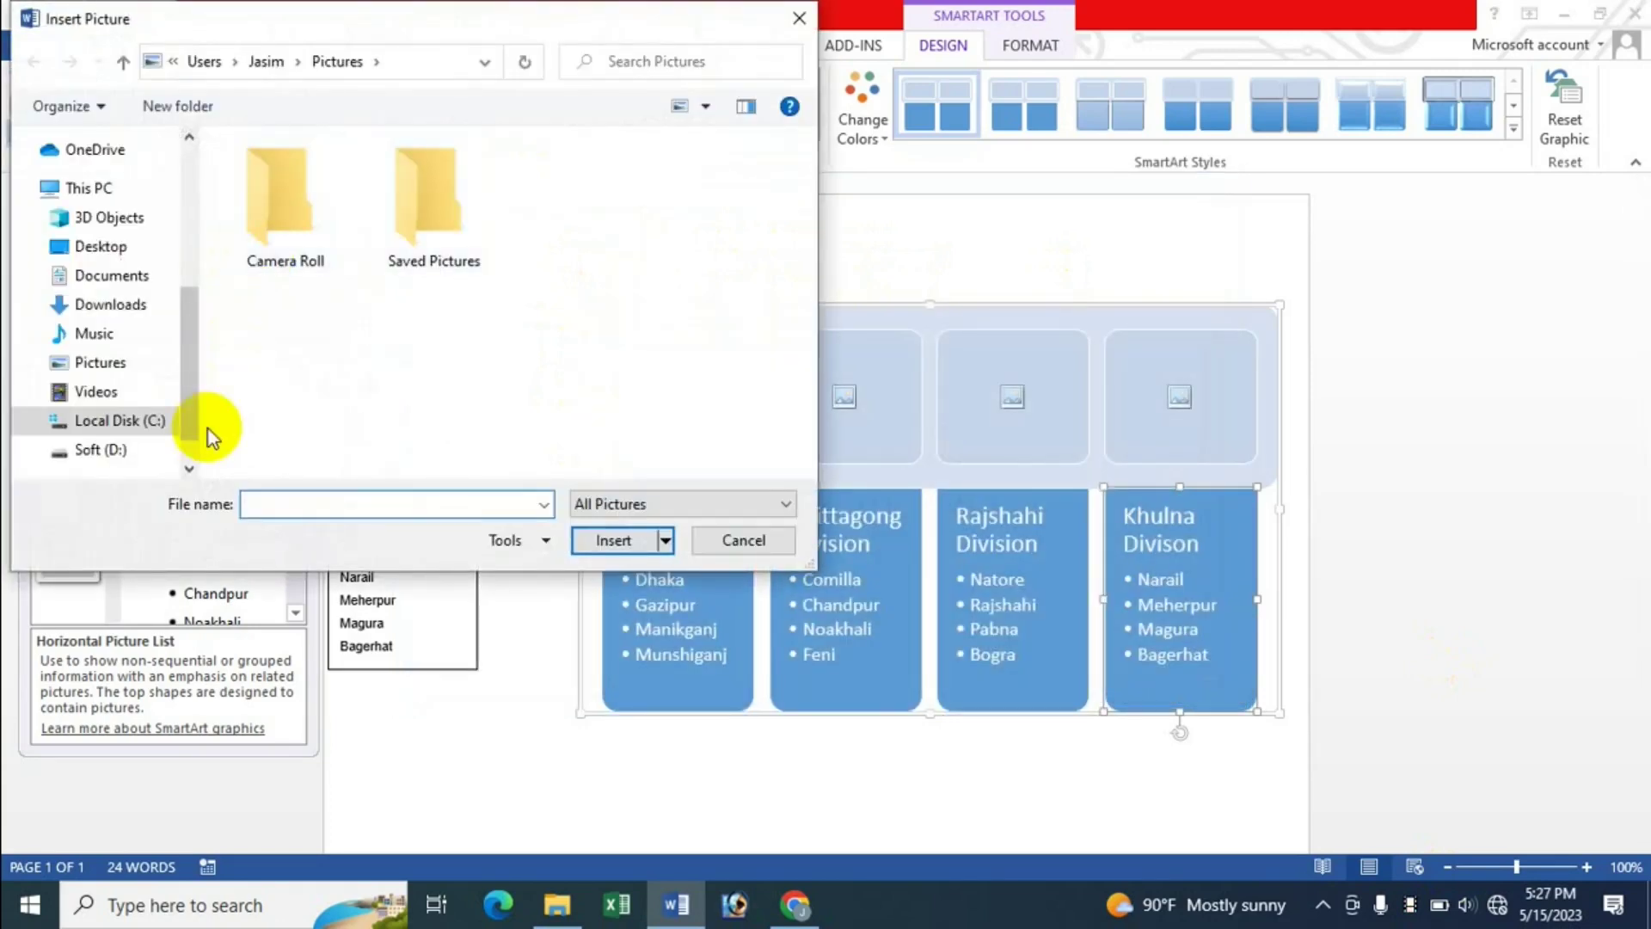
click(123, 285)
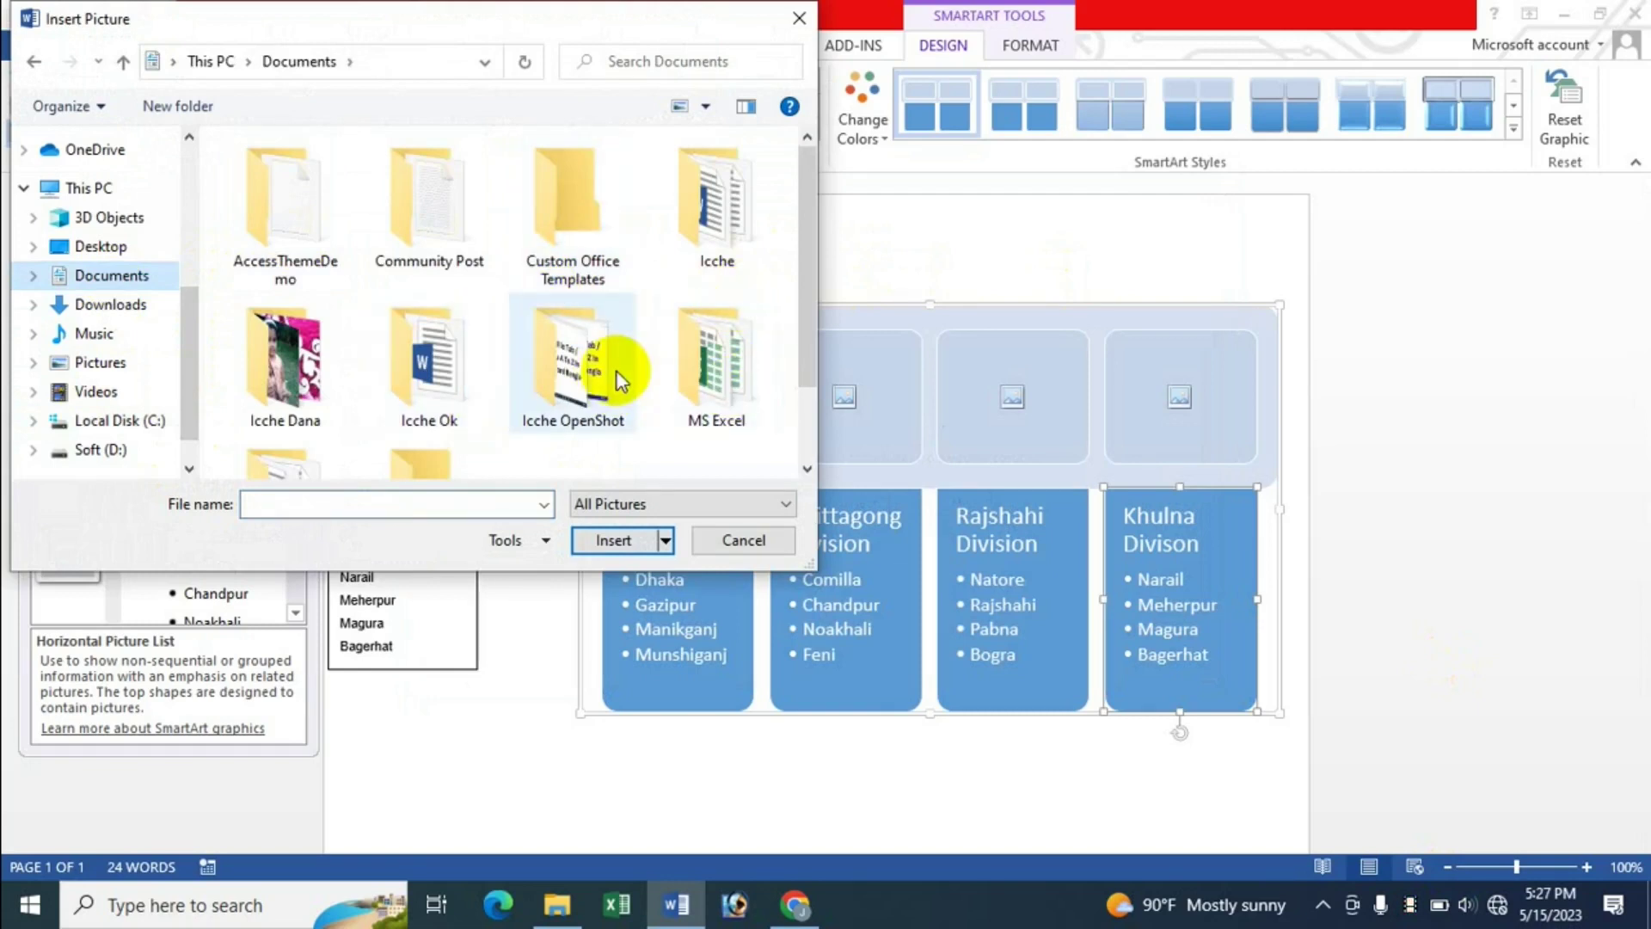
drag(809, 277, 809, 397)
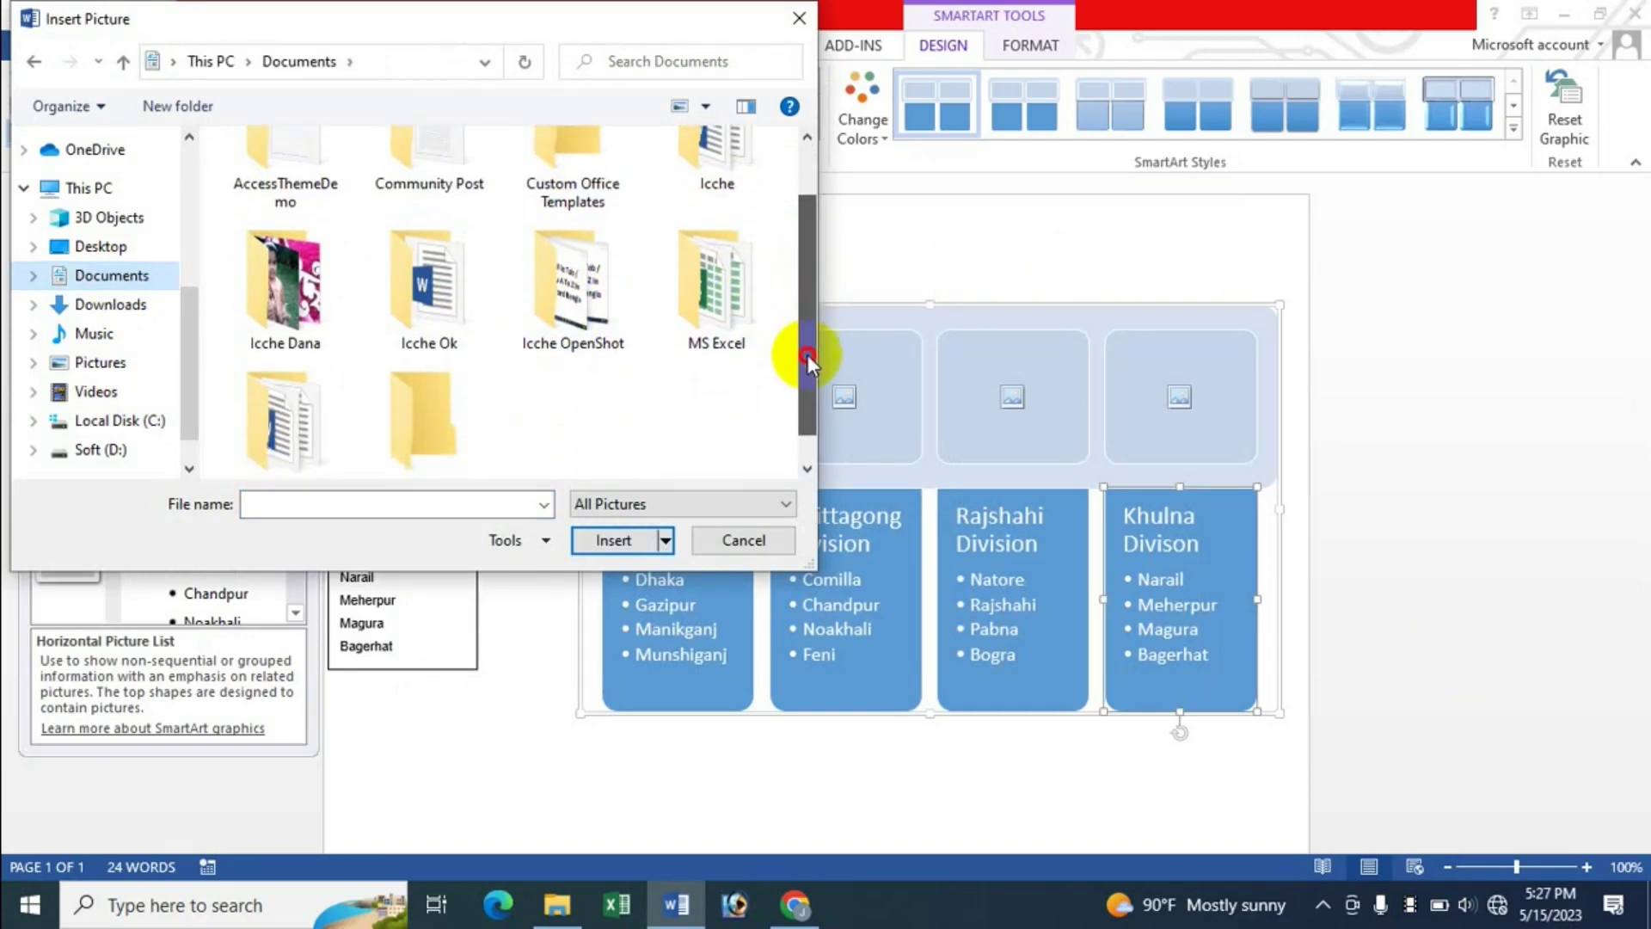
double_click(288, 392)
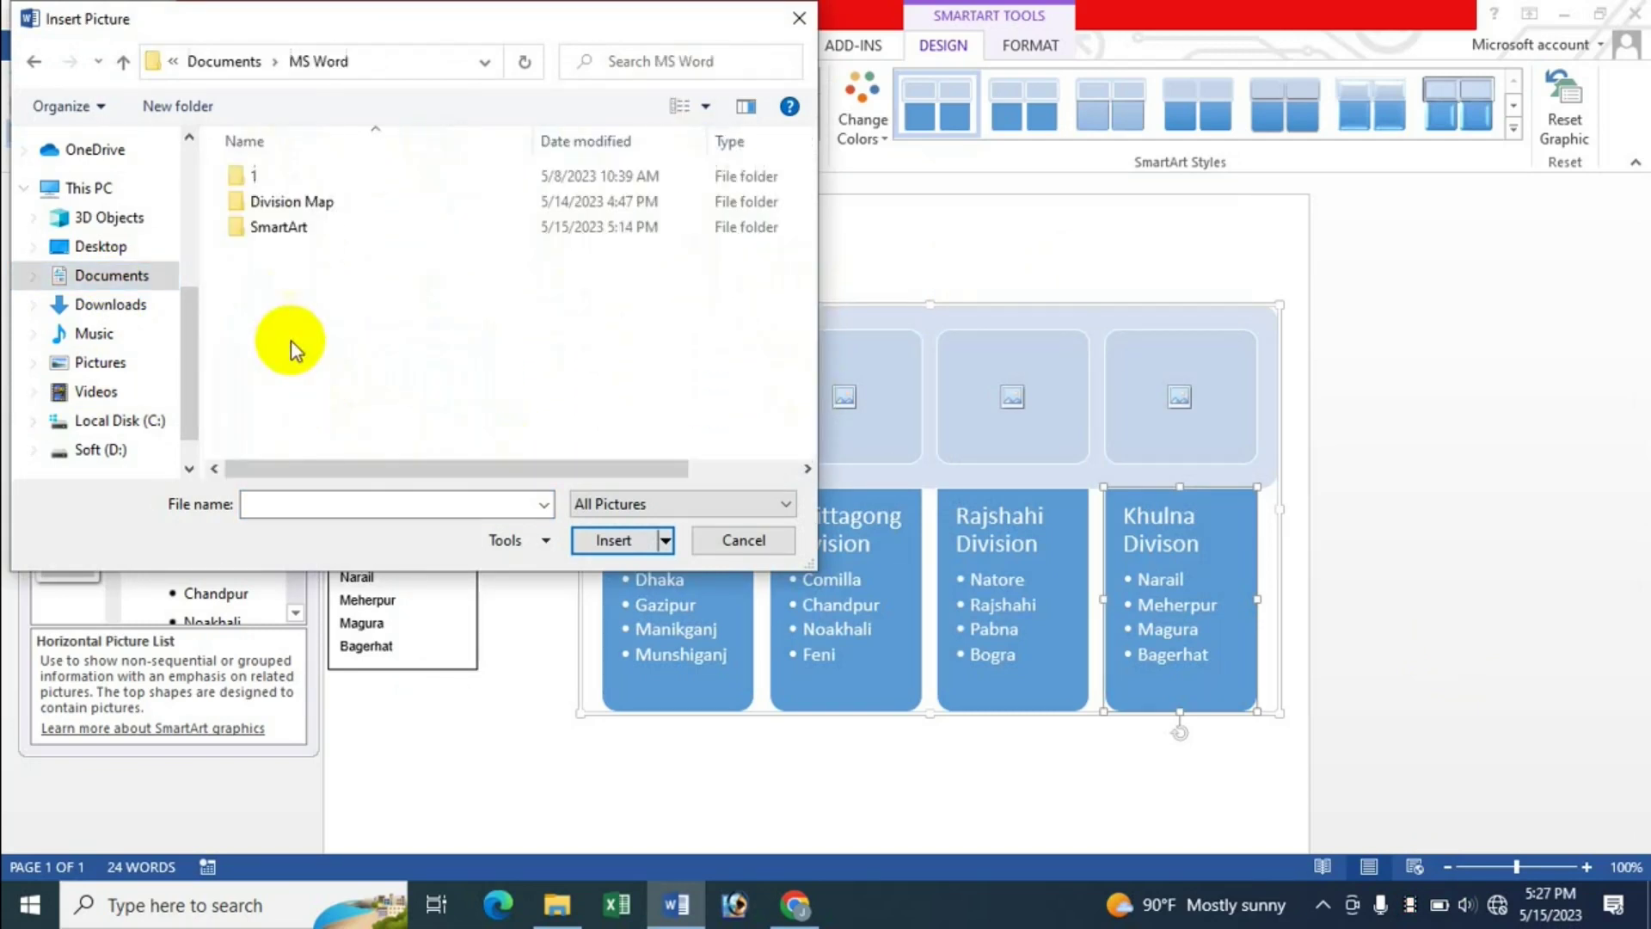
double_click(325, 201)
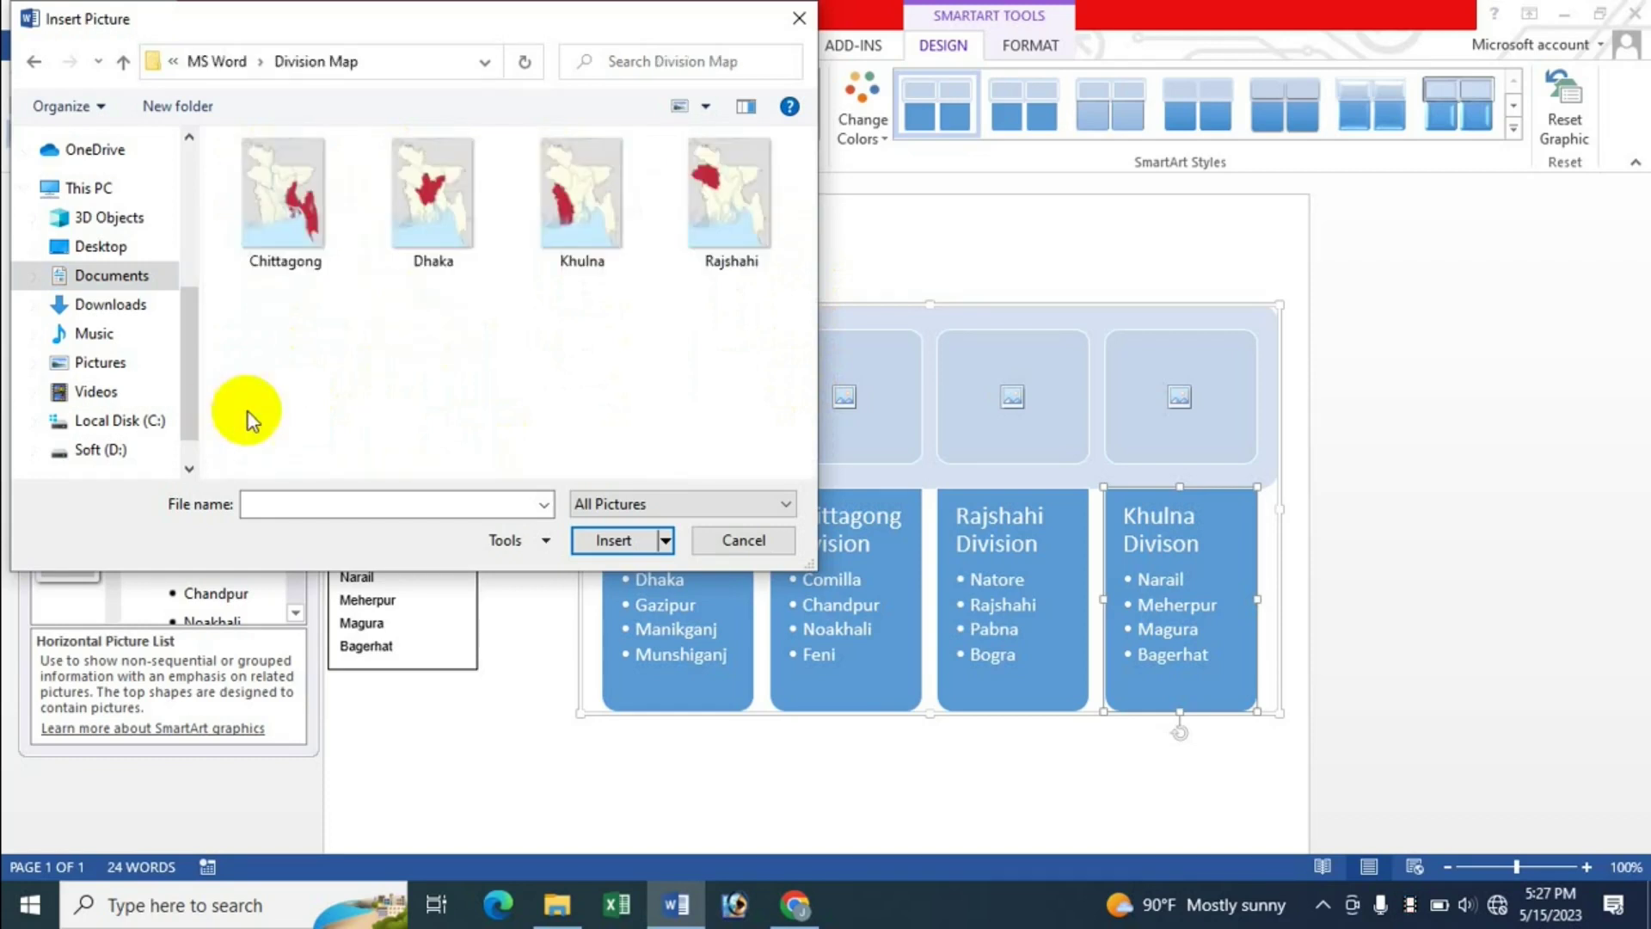
double_click(434, 250)
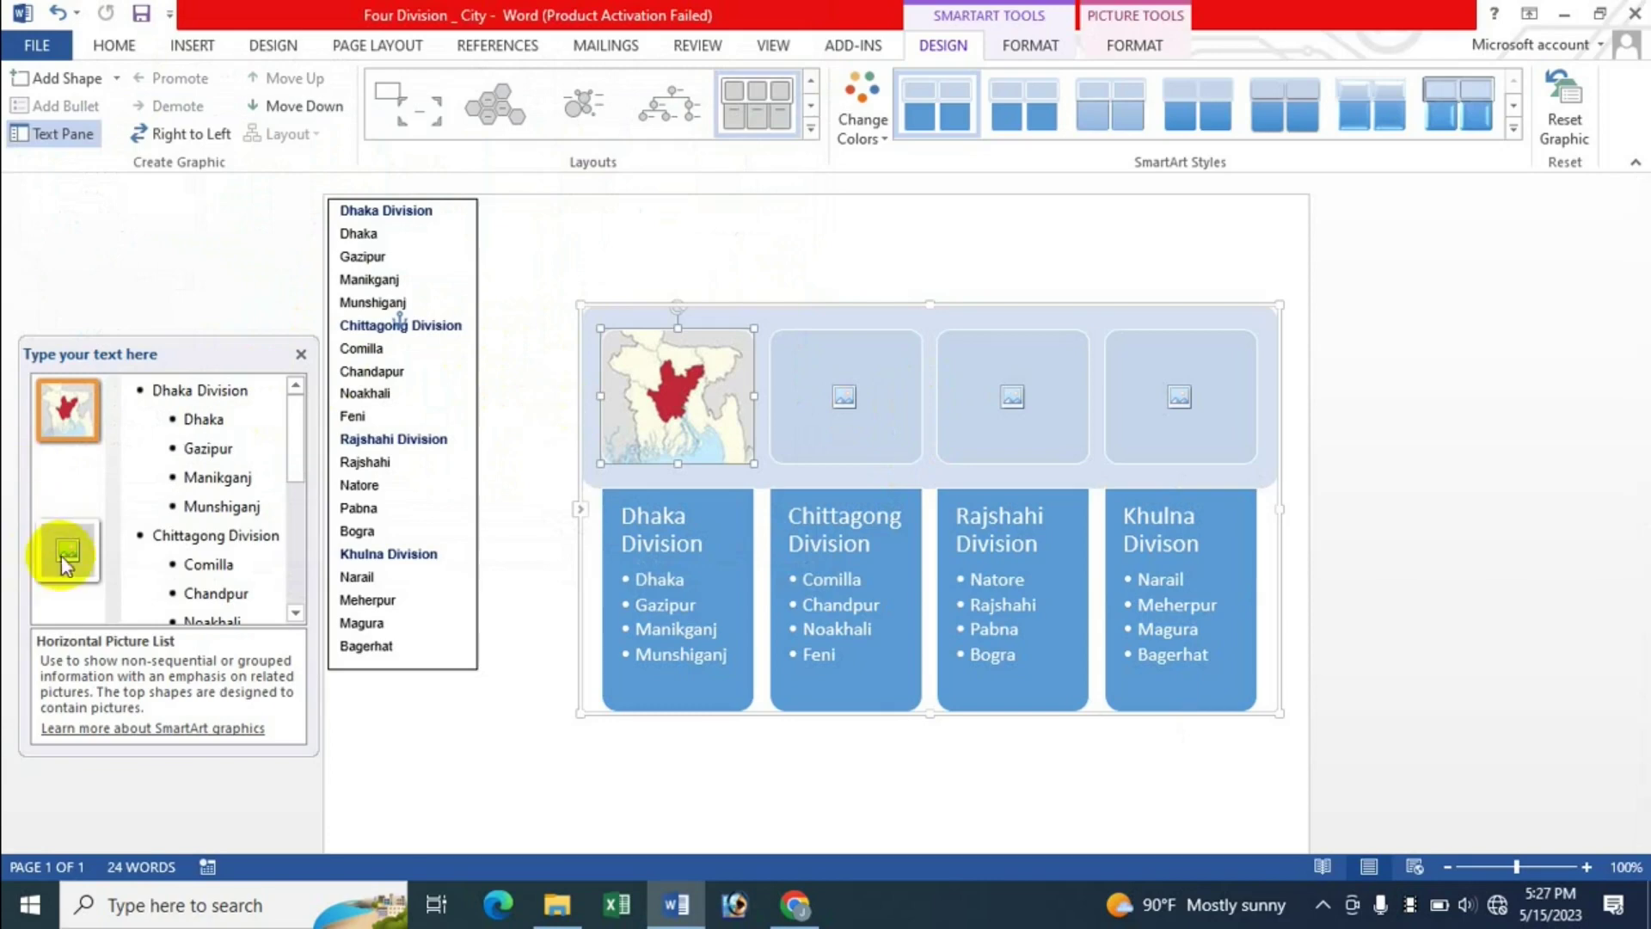
Step: Put the Chittagong, Rajshahi and Khulna maps into the second, third and fourth picture slots
click(67, 551)
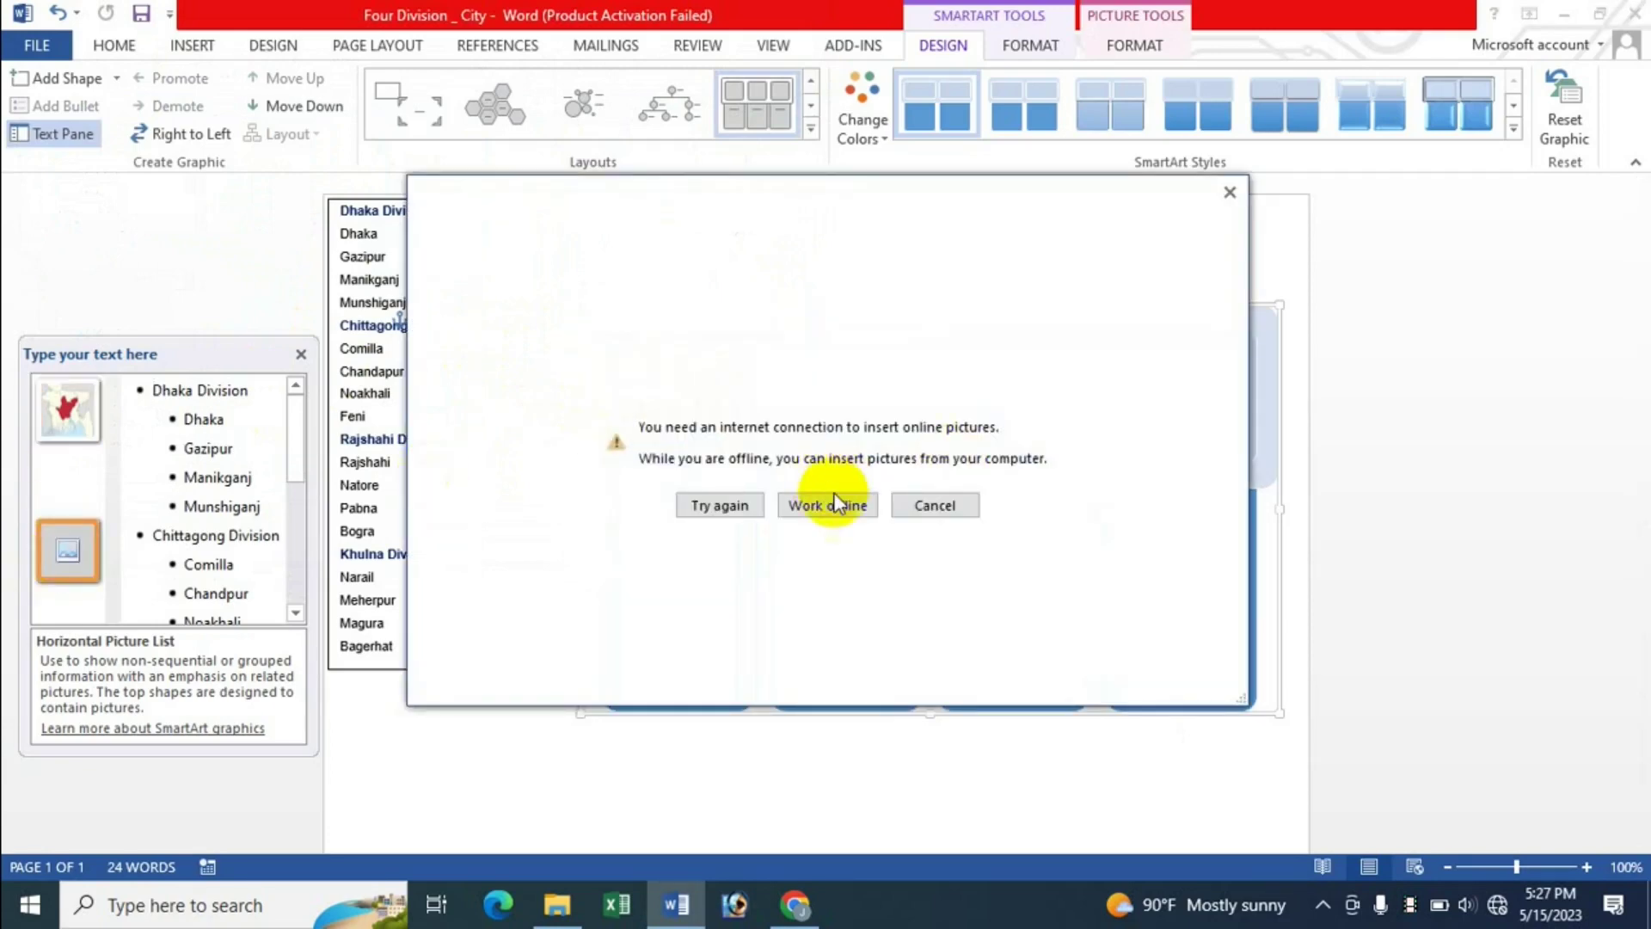
click(829, 504)
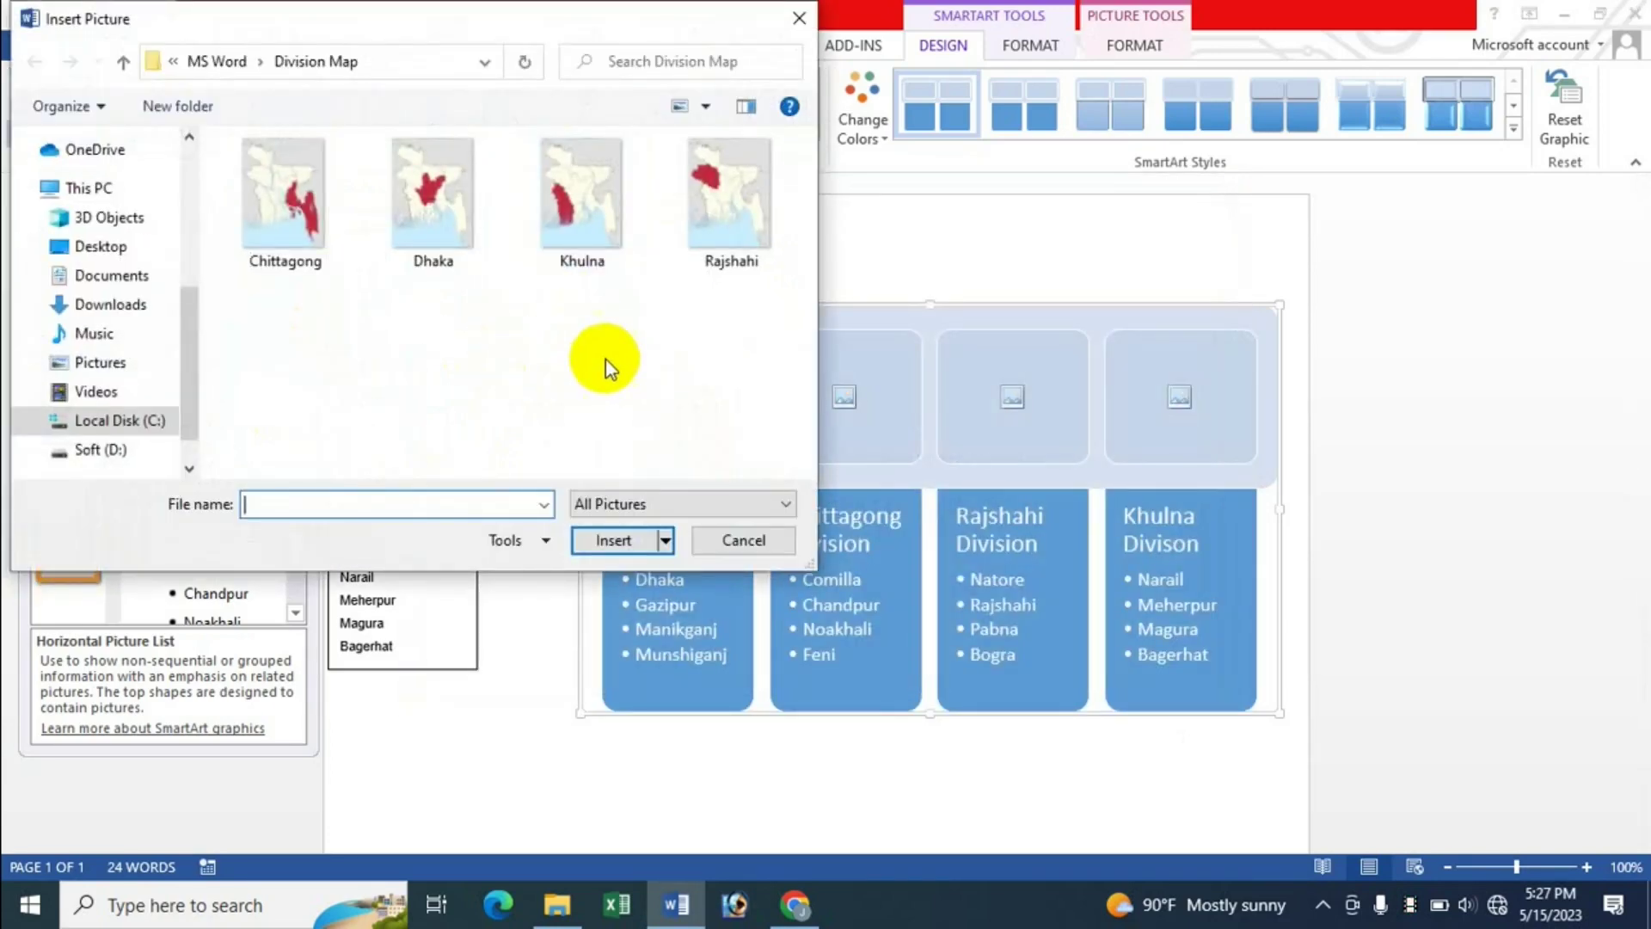
double_click(301, 225)
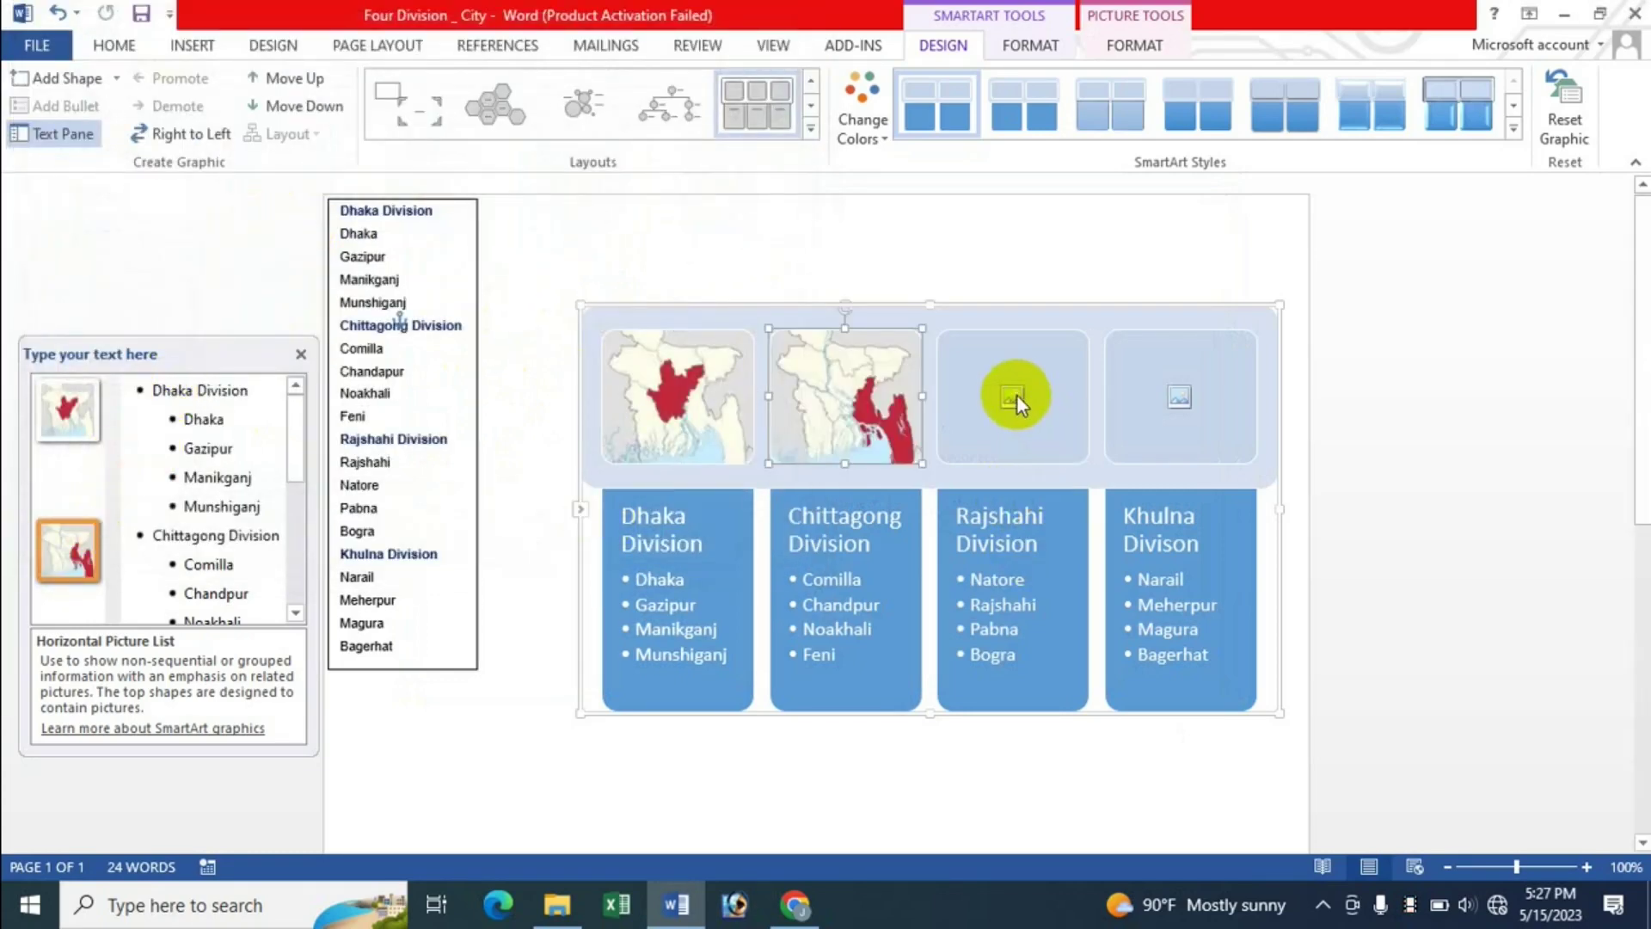
click(1016, 395)
click(839, 508)
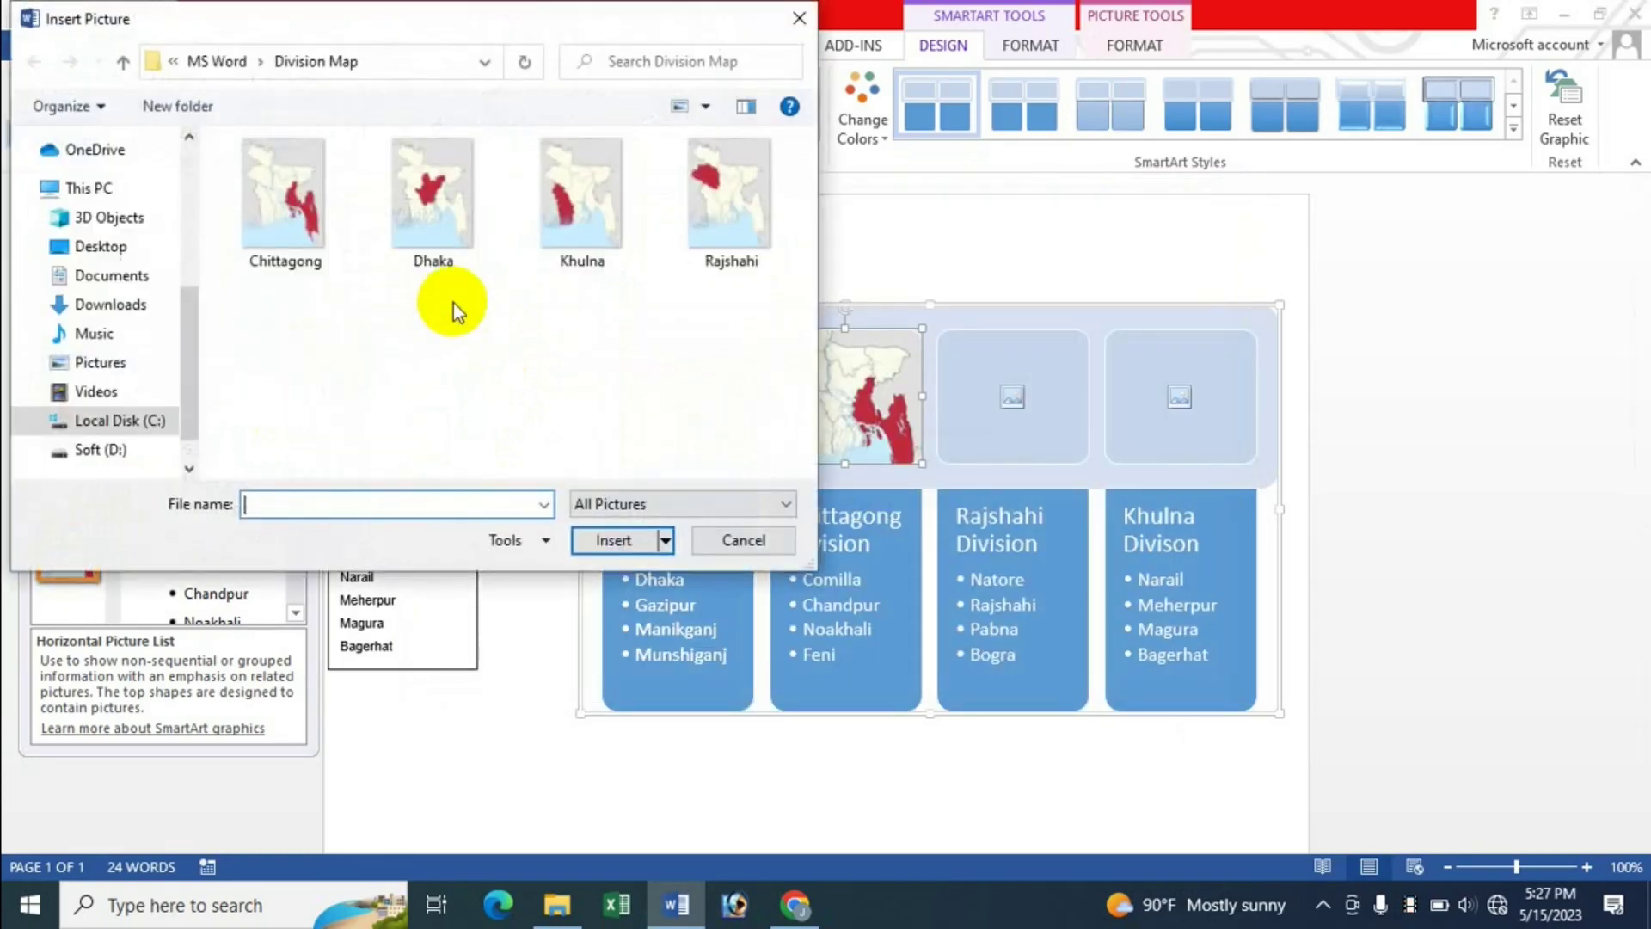
click(725, 271)
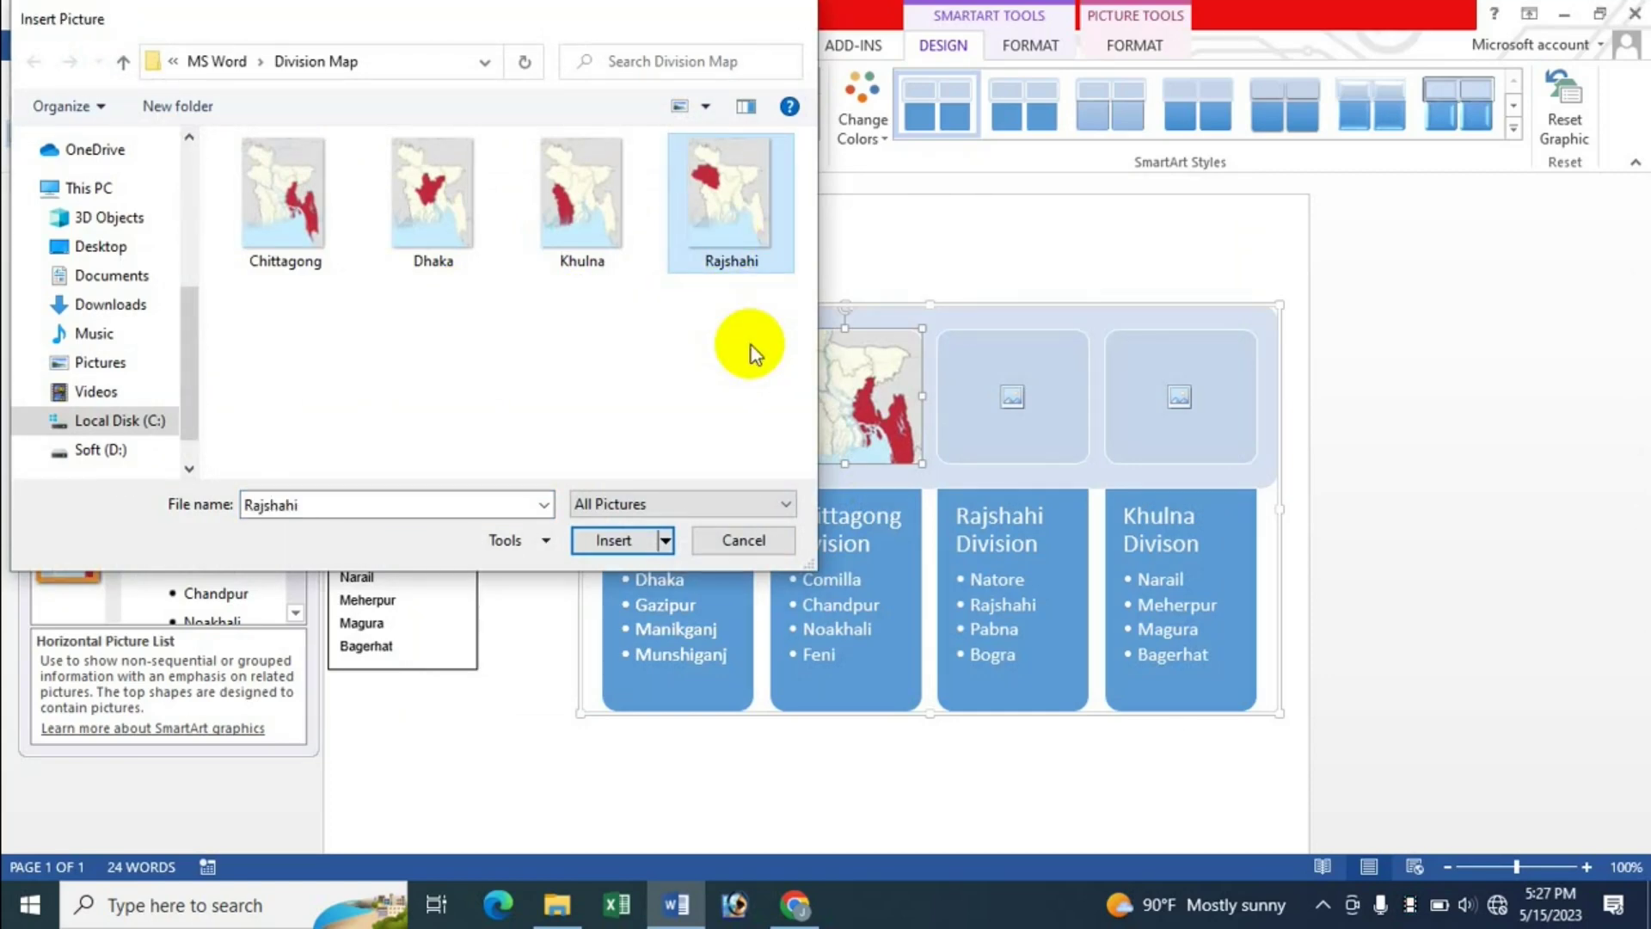
key(Return)
click(1170, 400)
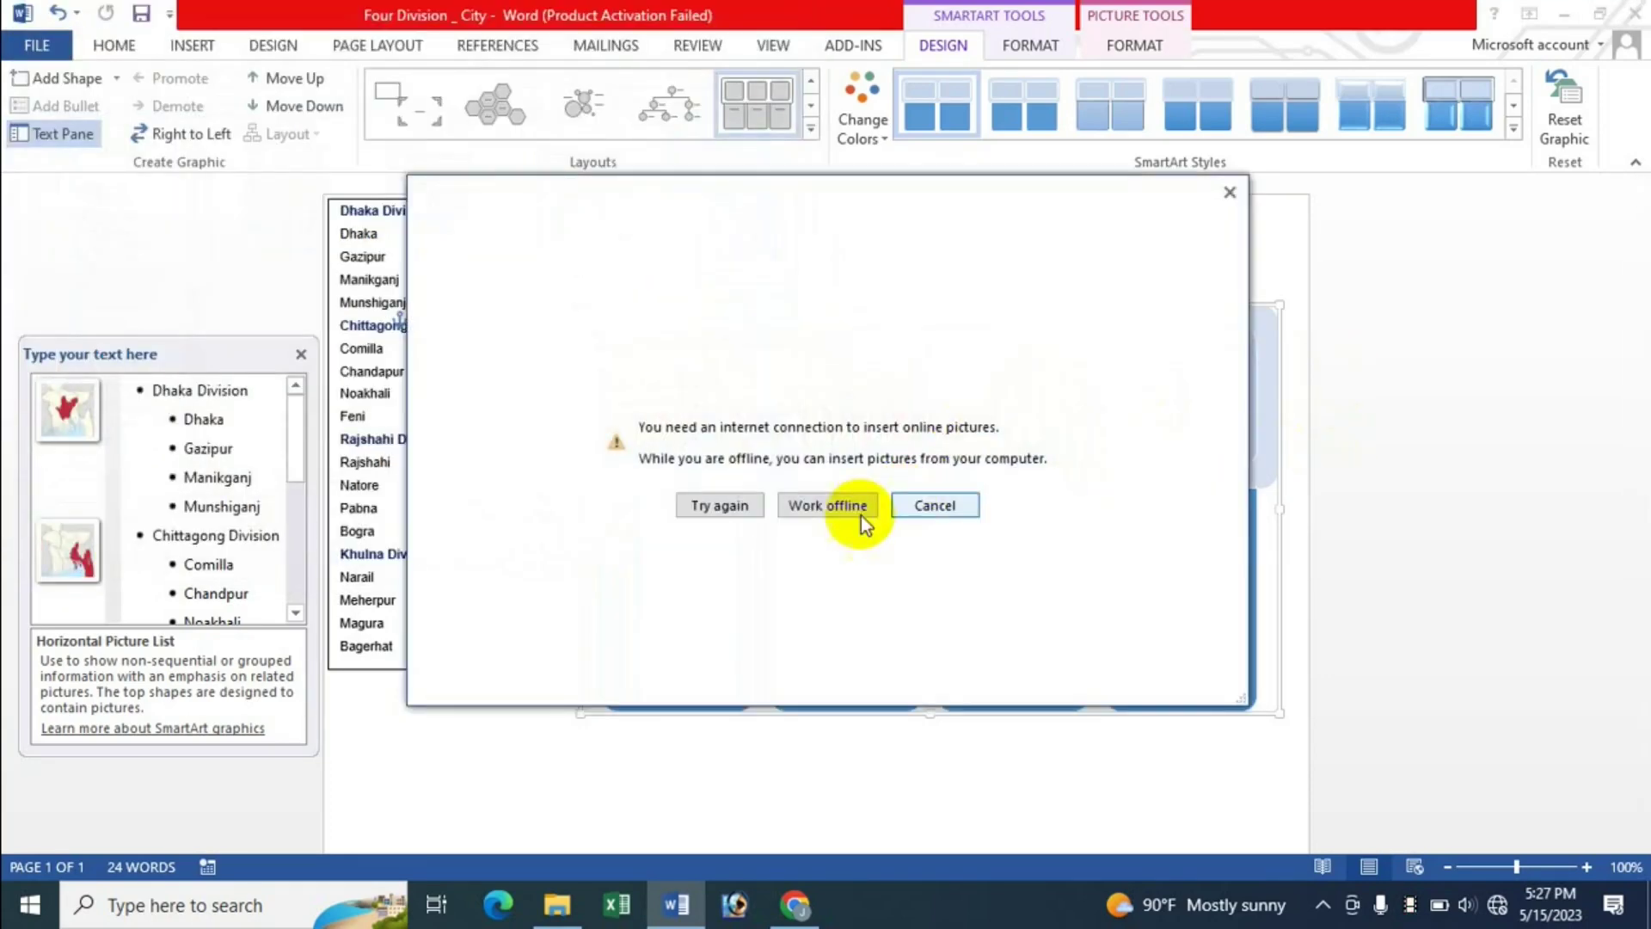
click(845, 513)
click(575, 223)
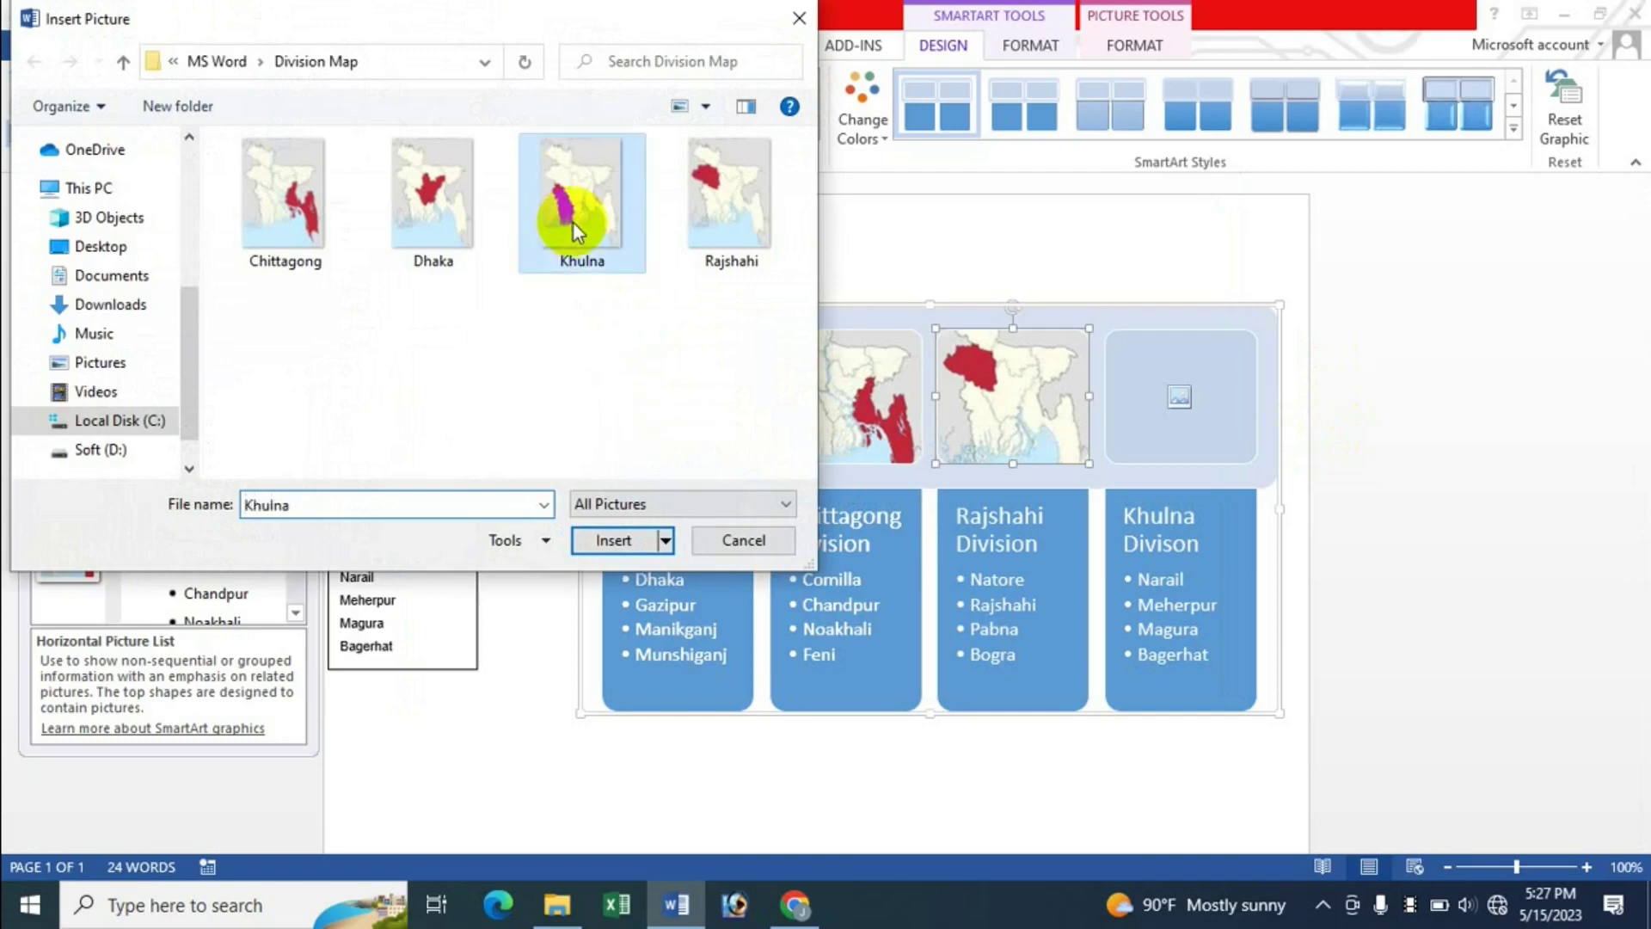
key(Return)
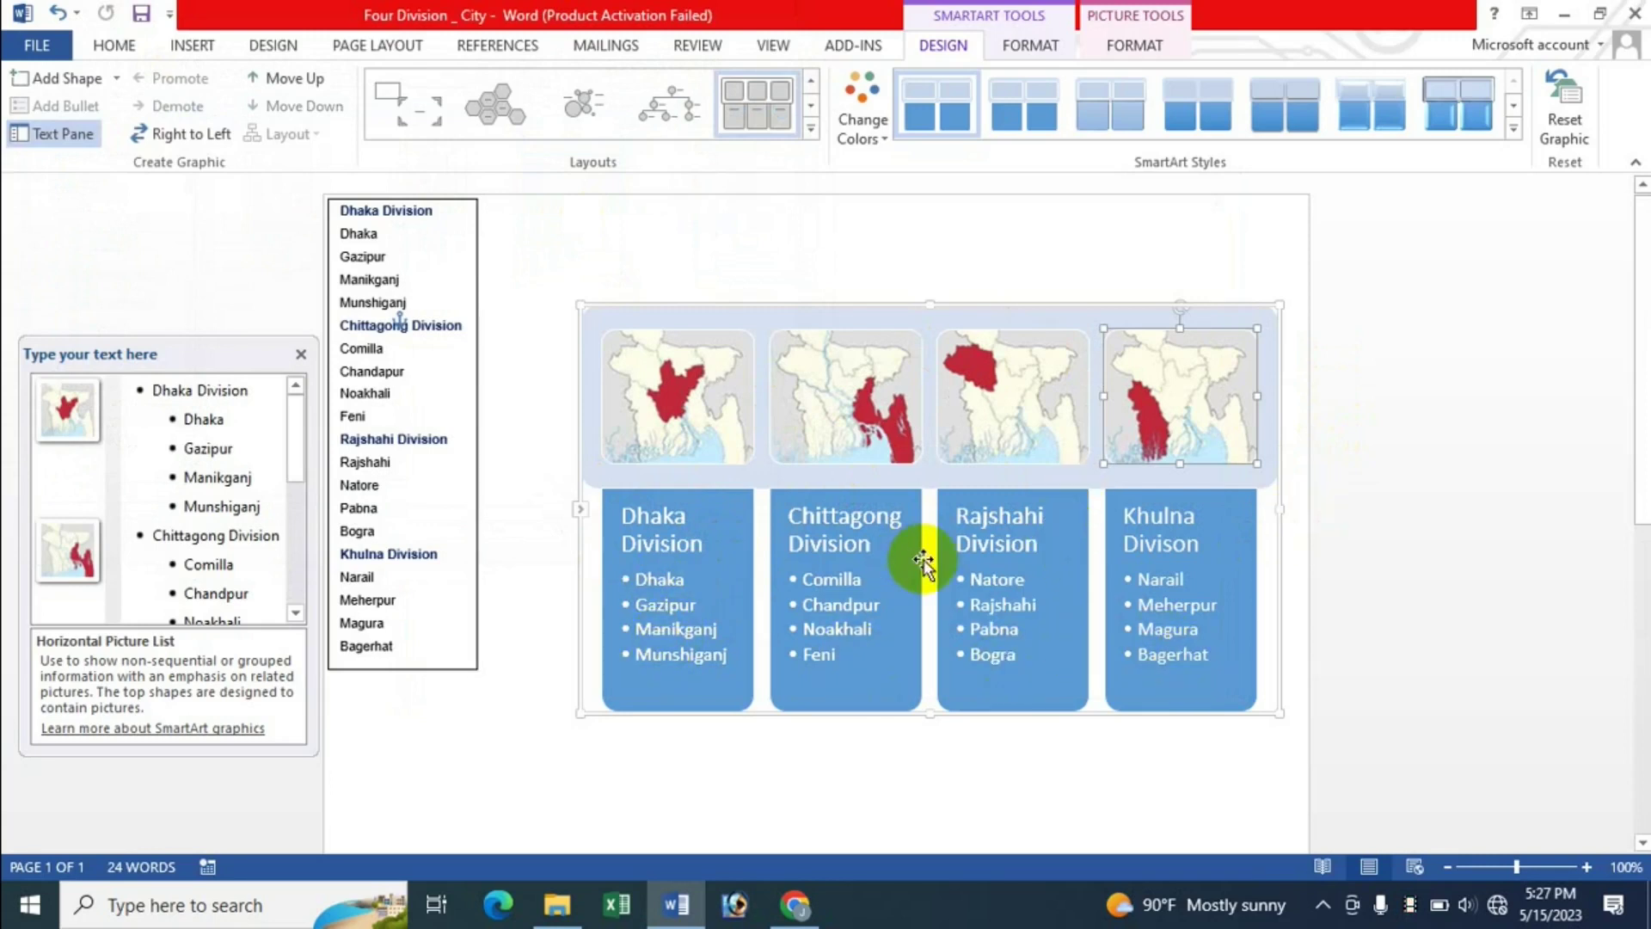
click(992, 515)
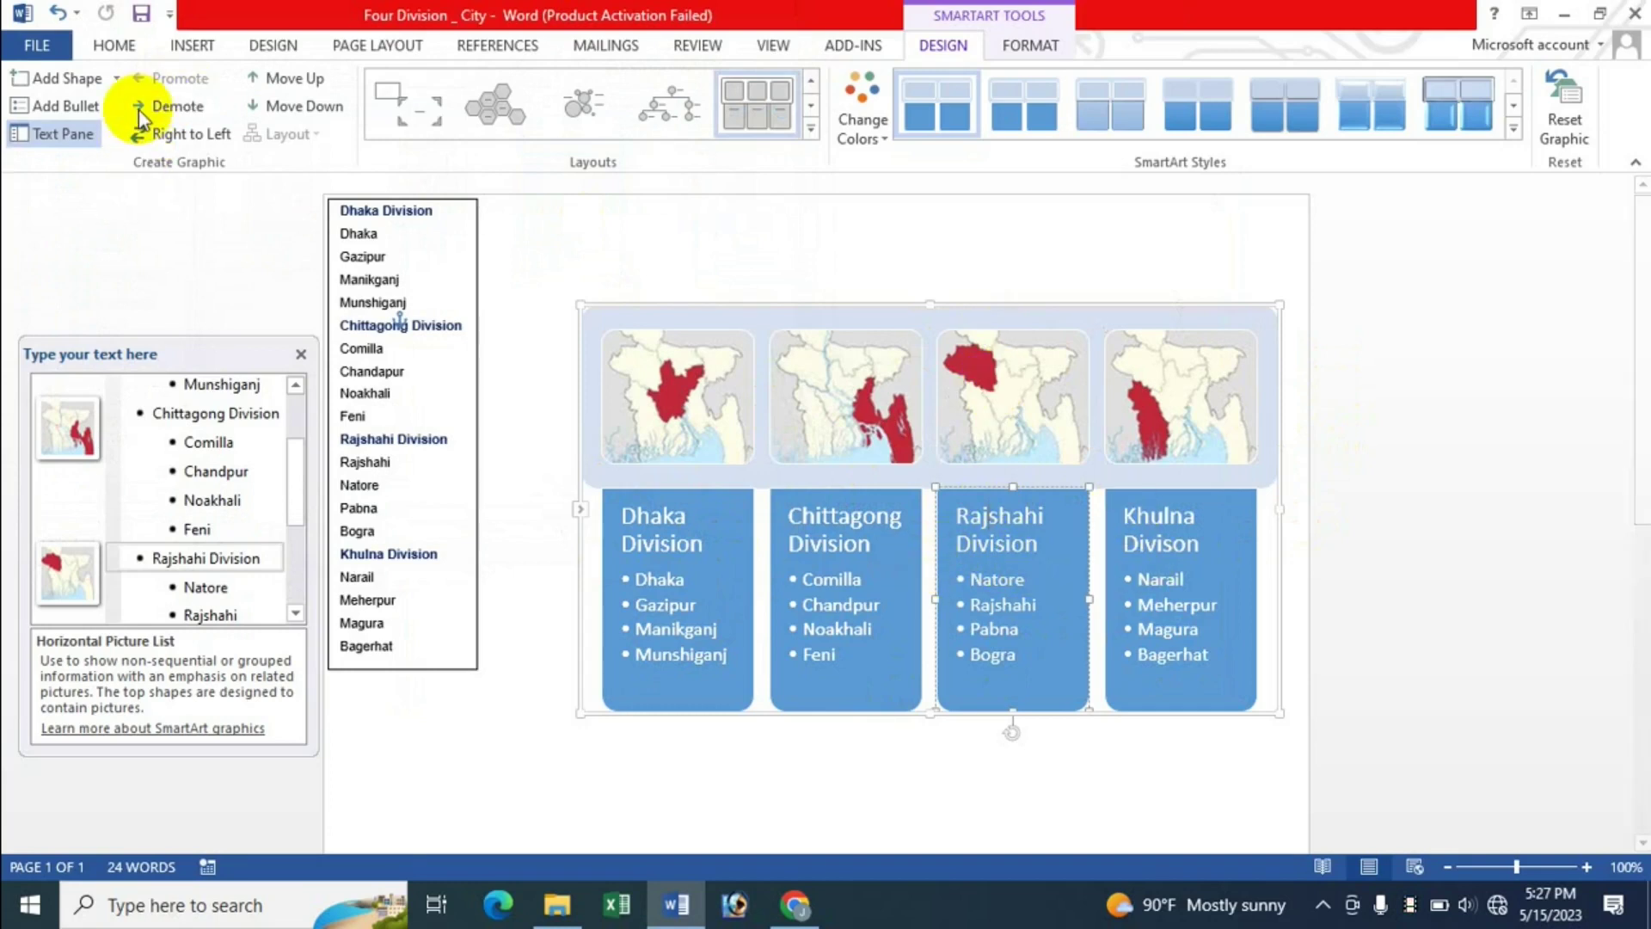
click(121, 77)
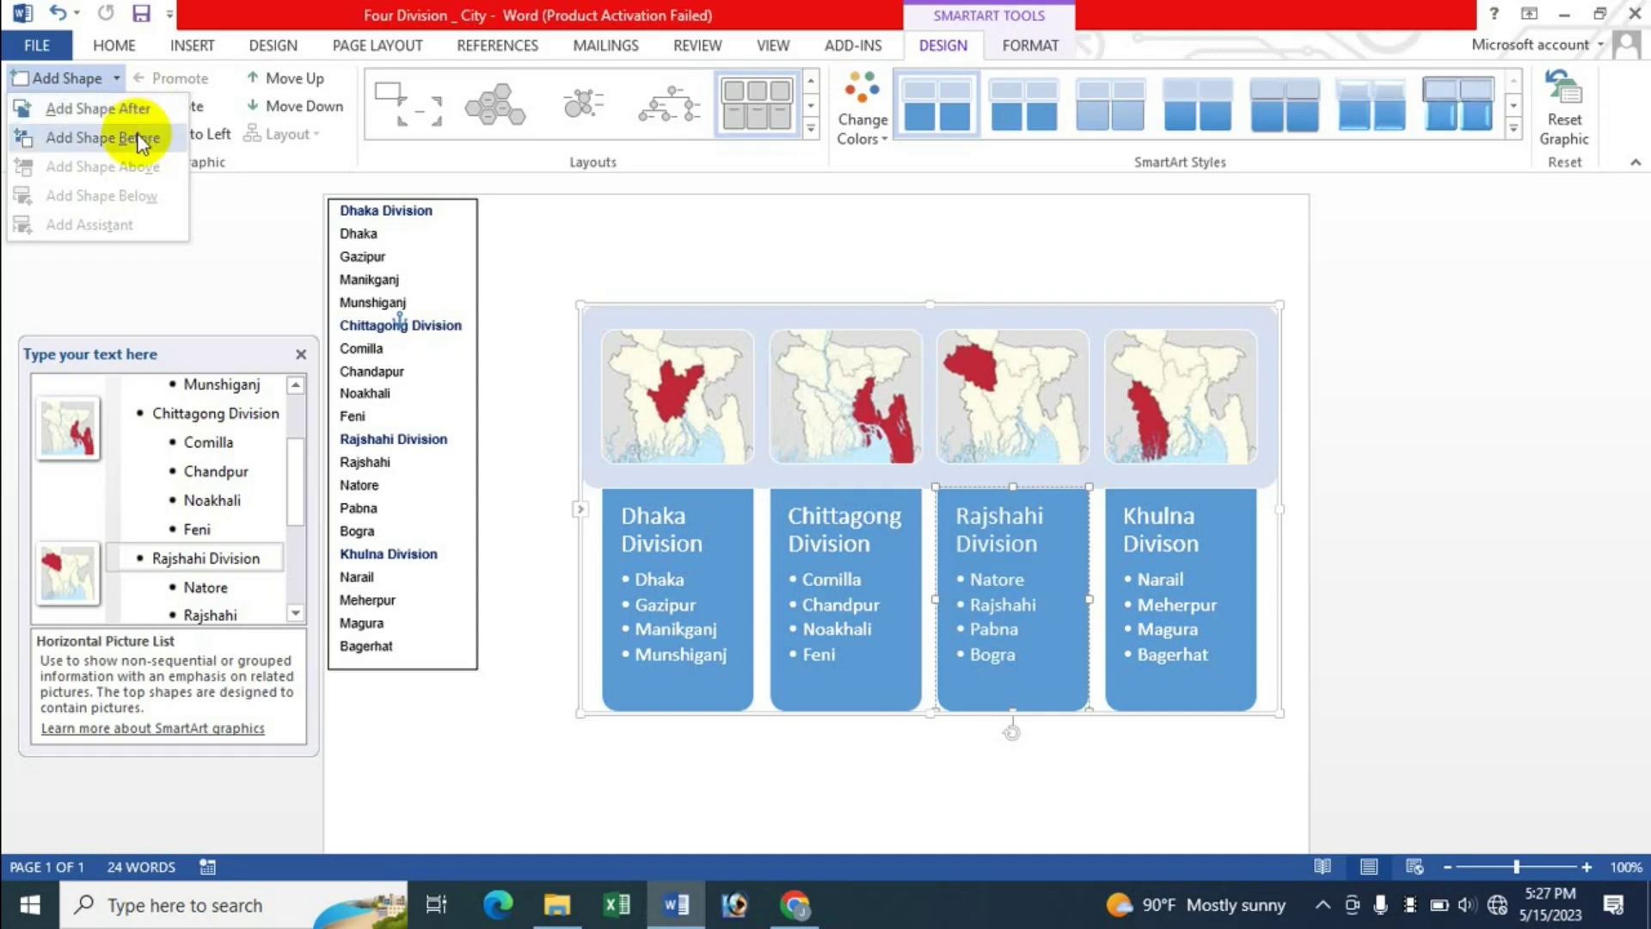
click(954, 563)
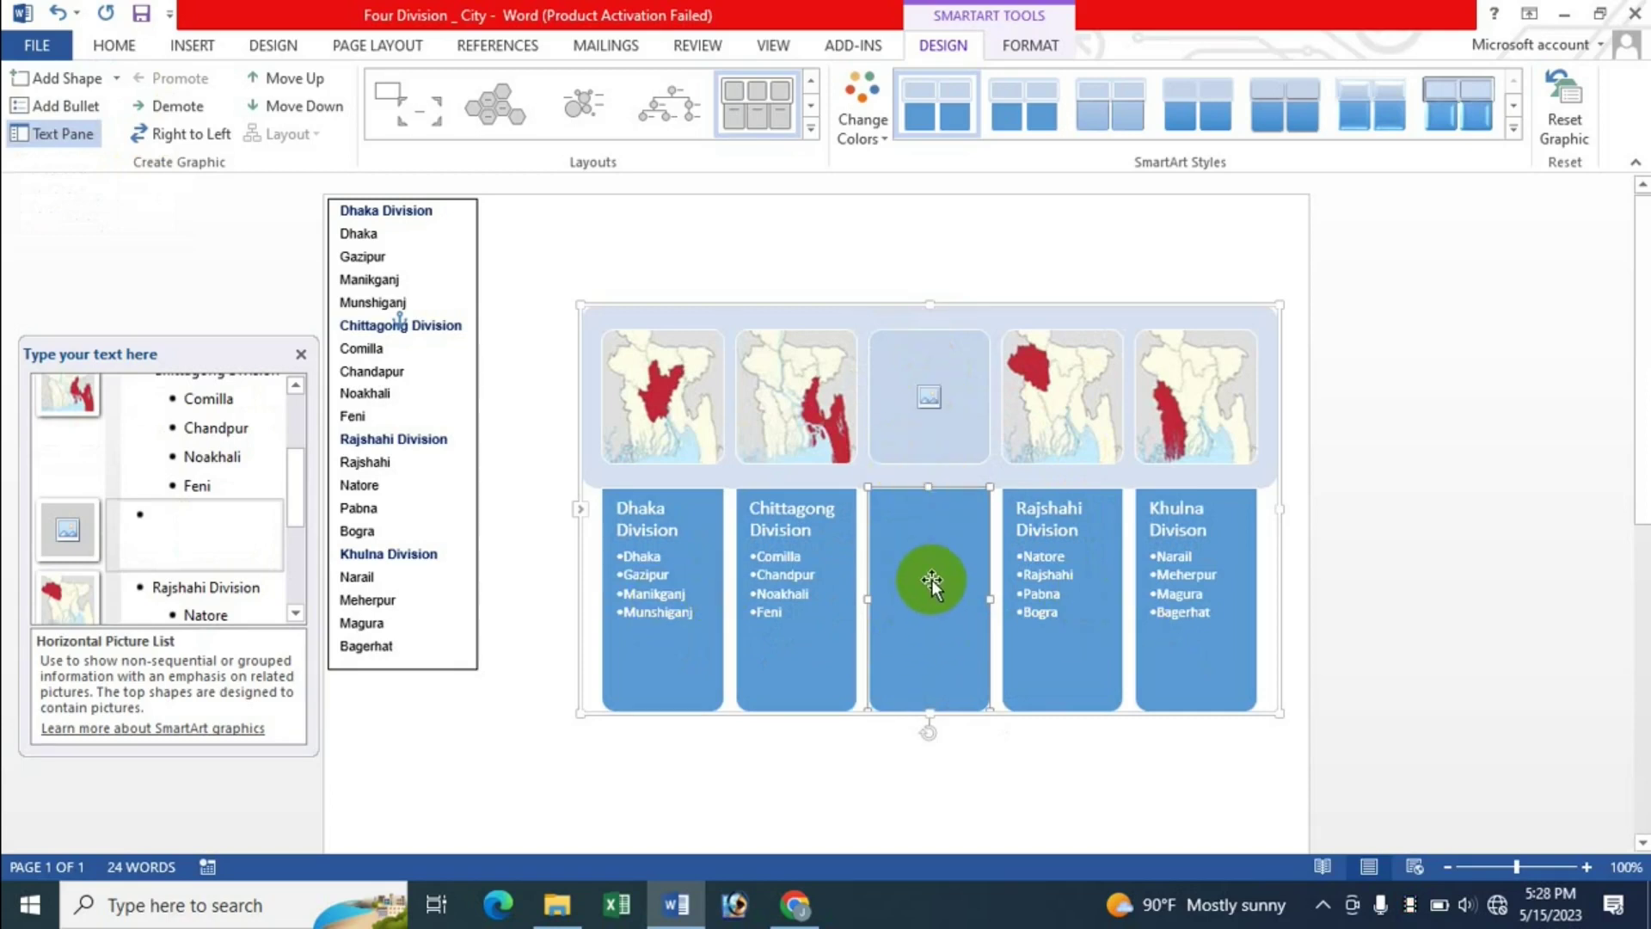
key(Delete)
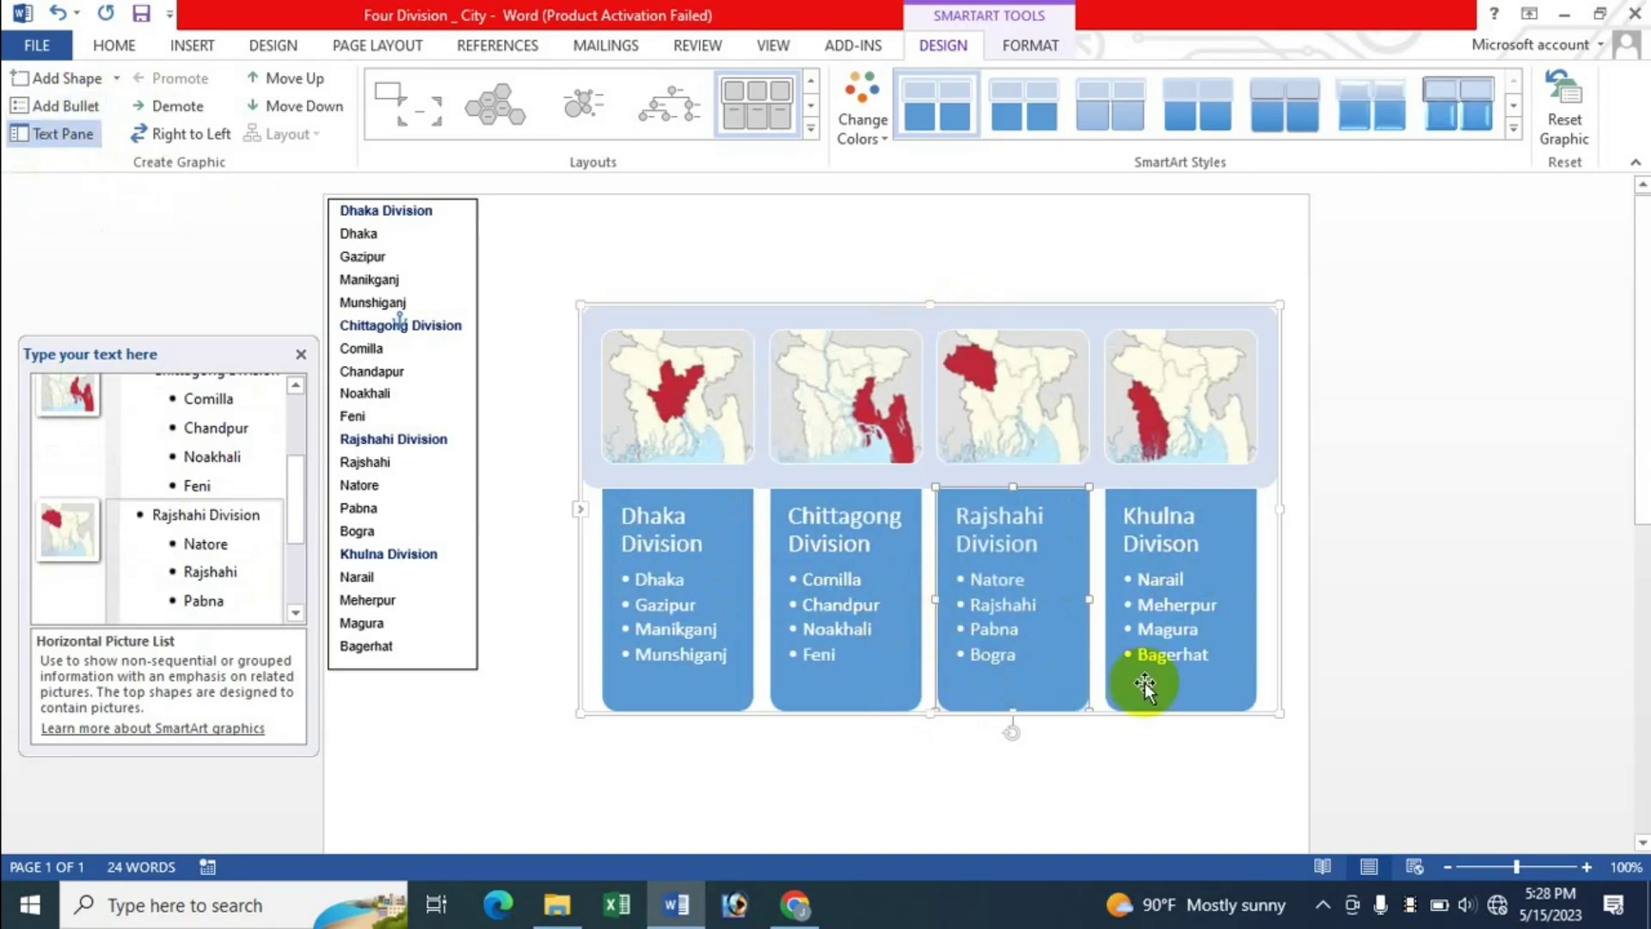
Step: Try demoting Chittagong Division and reversing the column order, then restore the original layout
click(855, 499)
click(179, 107)
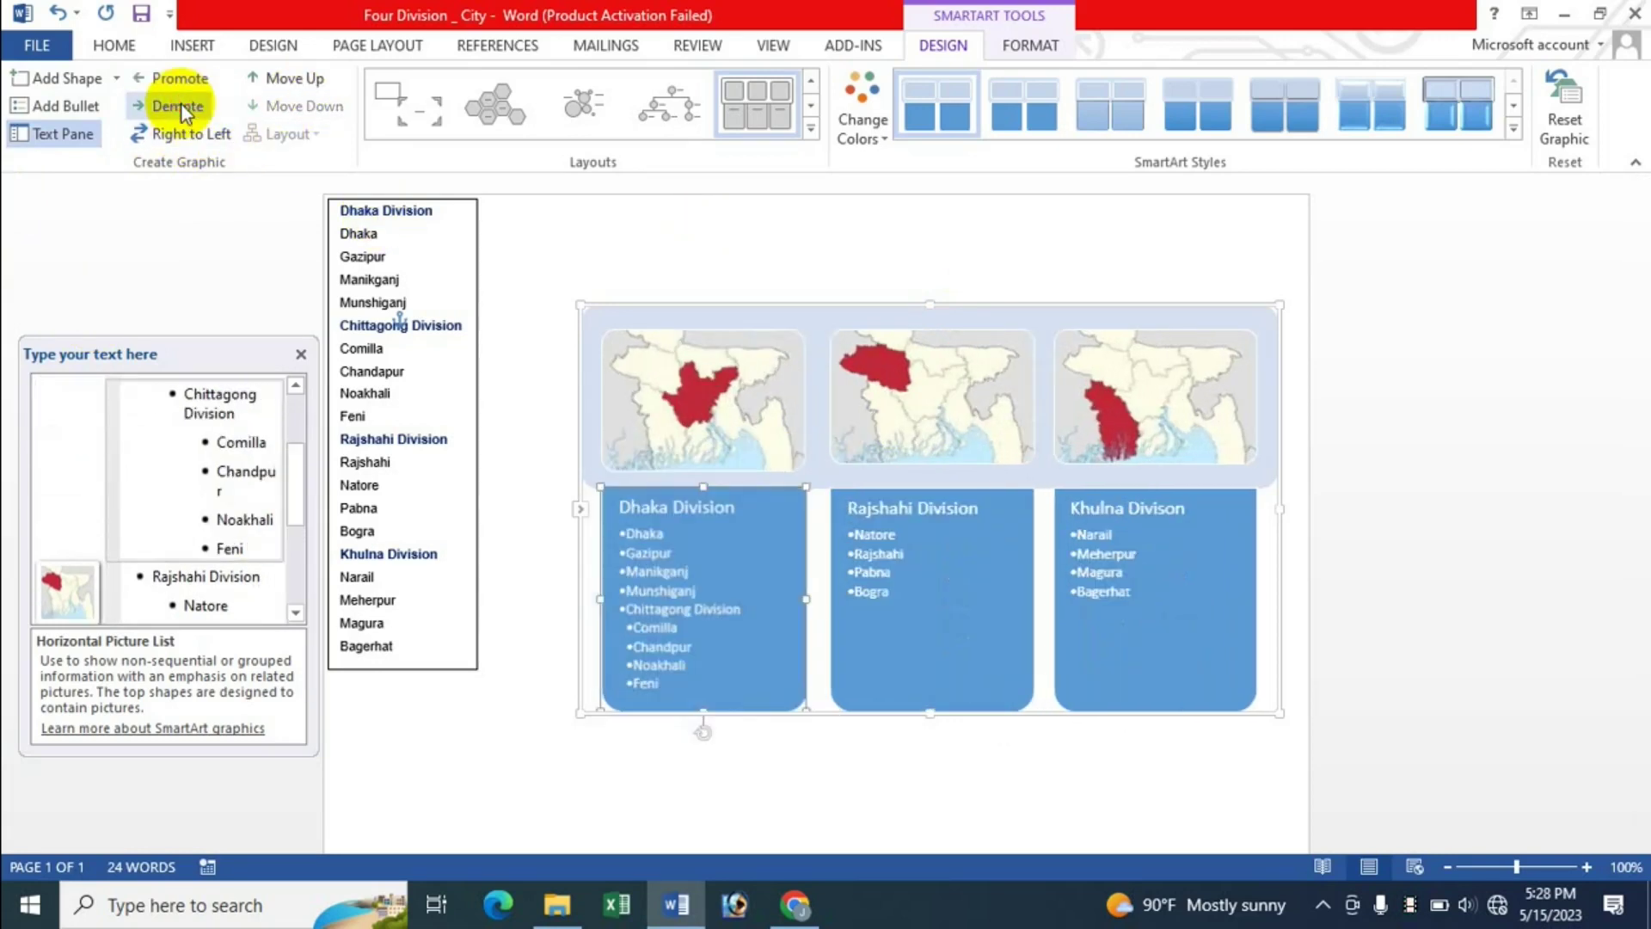
click(180, 79)
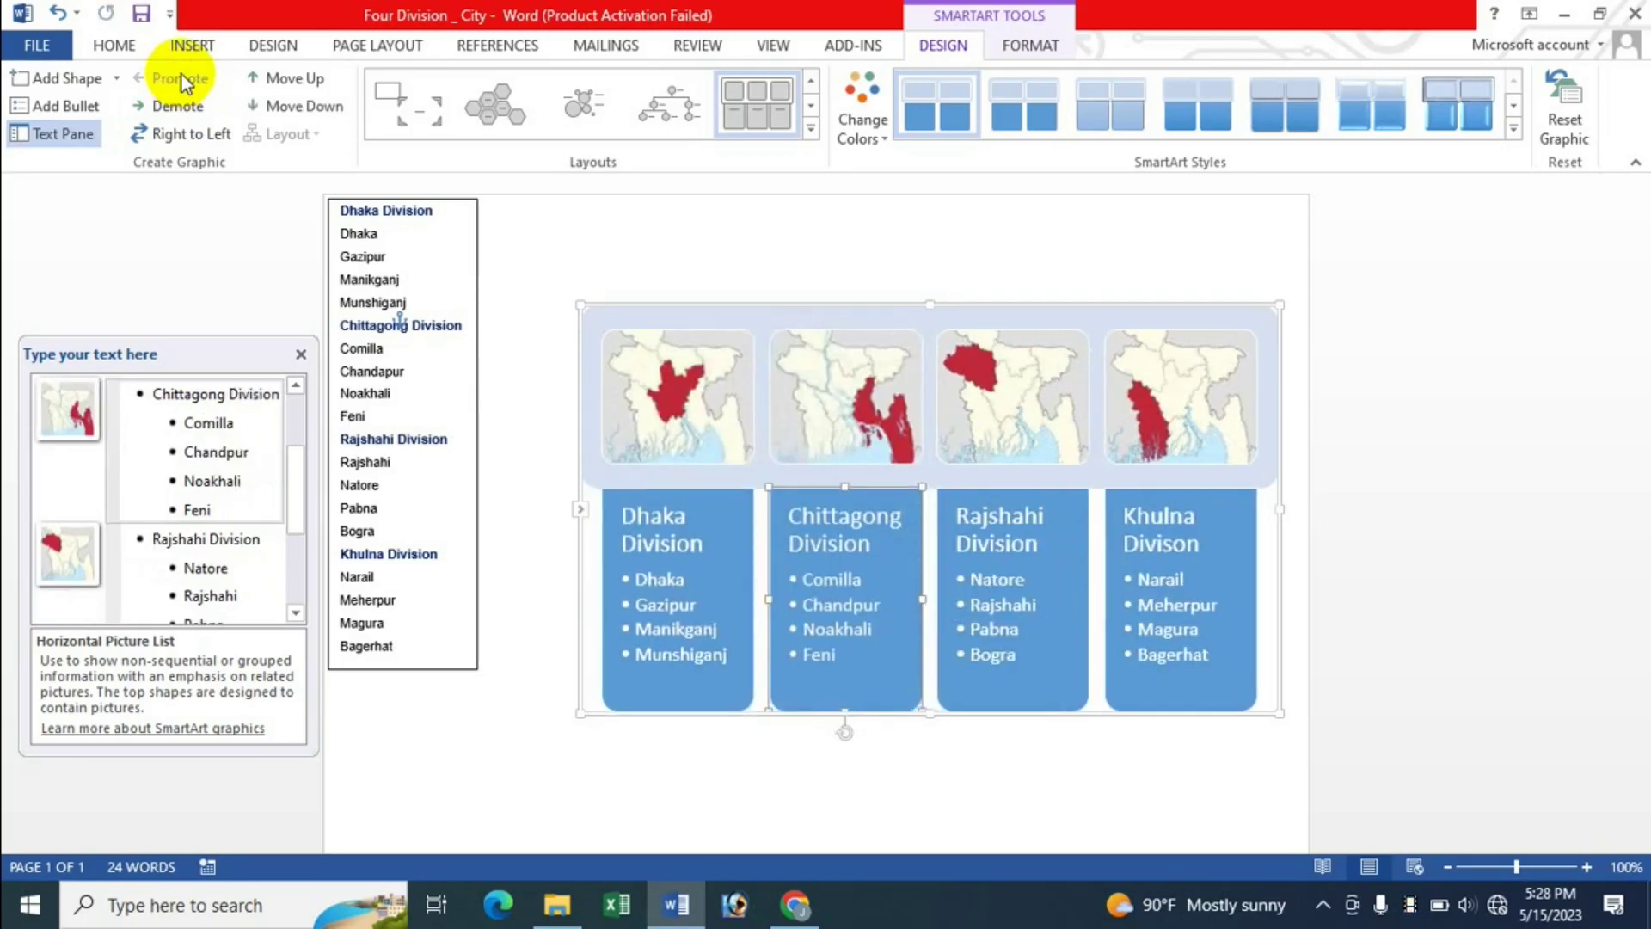
click(725, 514)
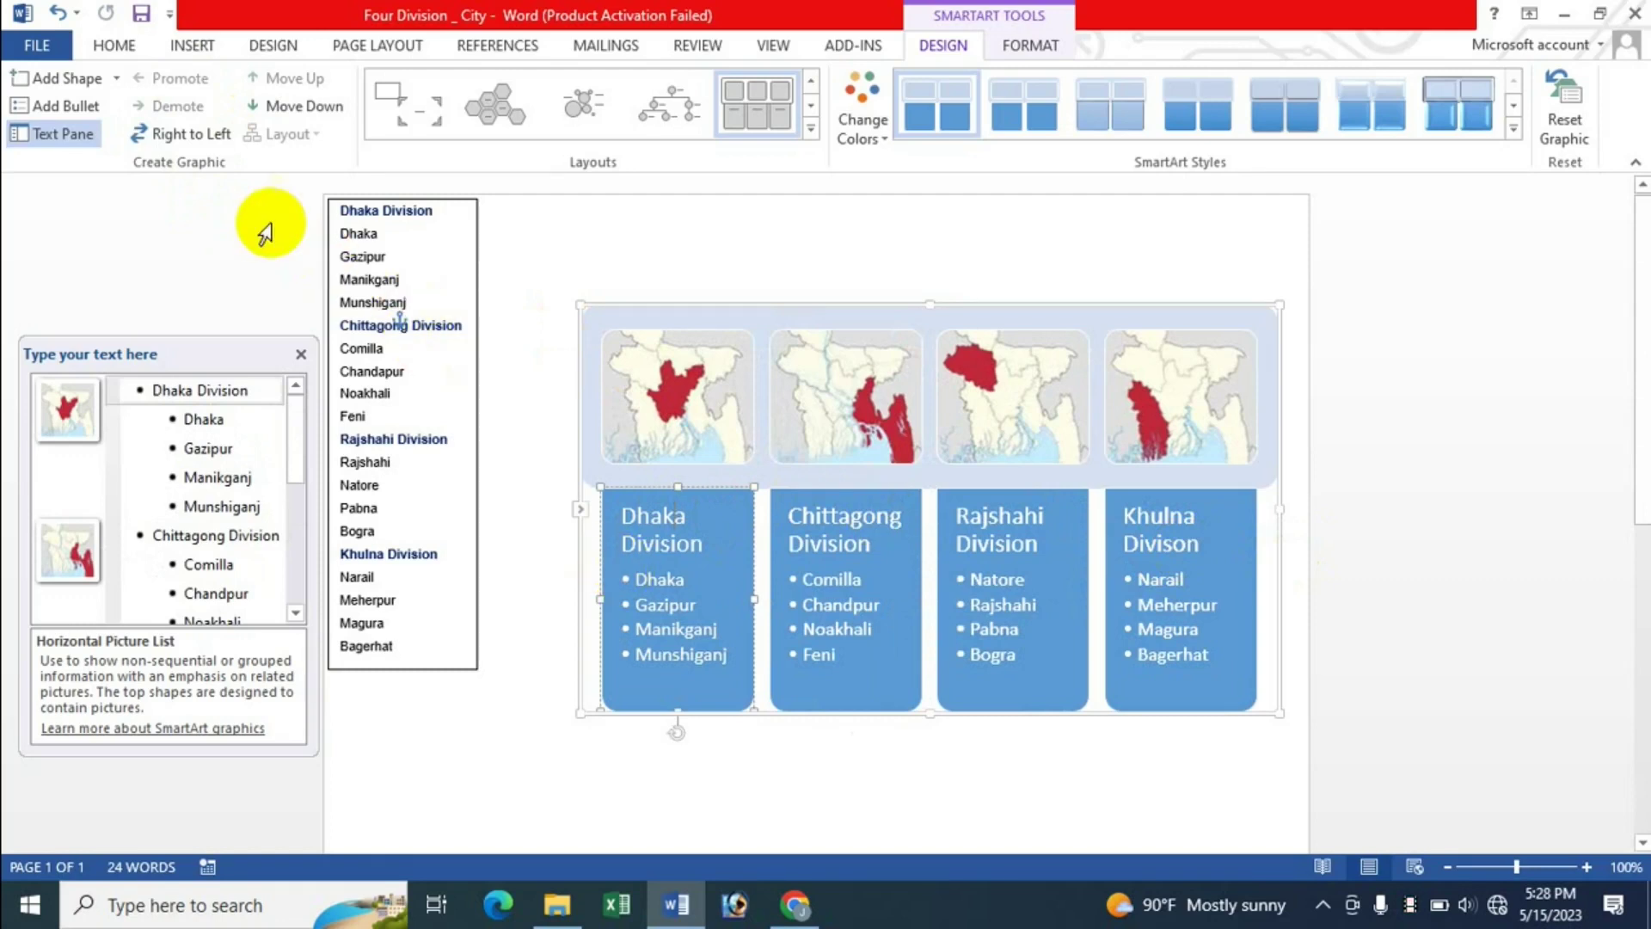
click(182, 134)
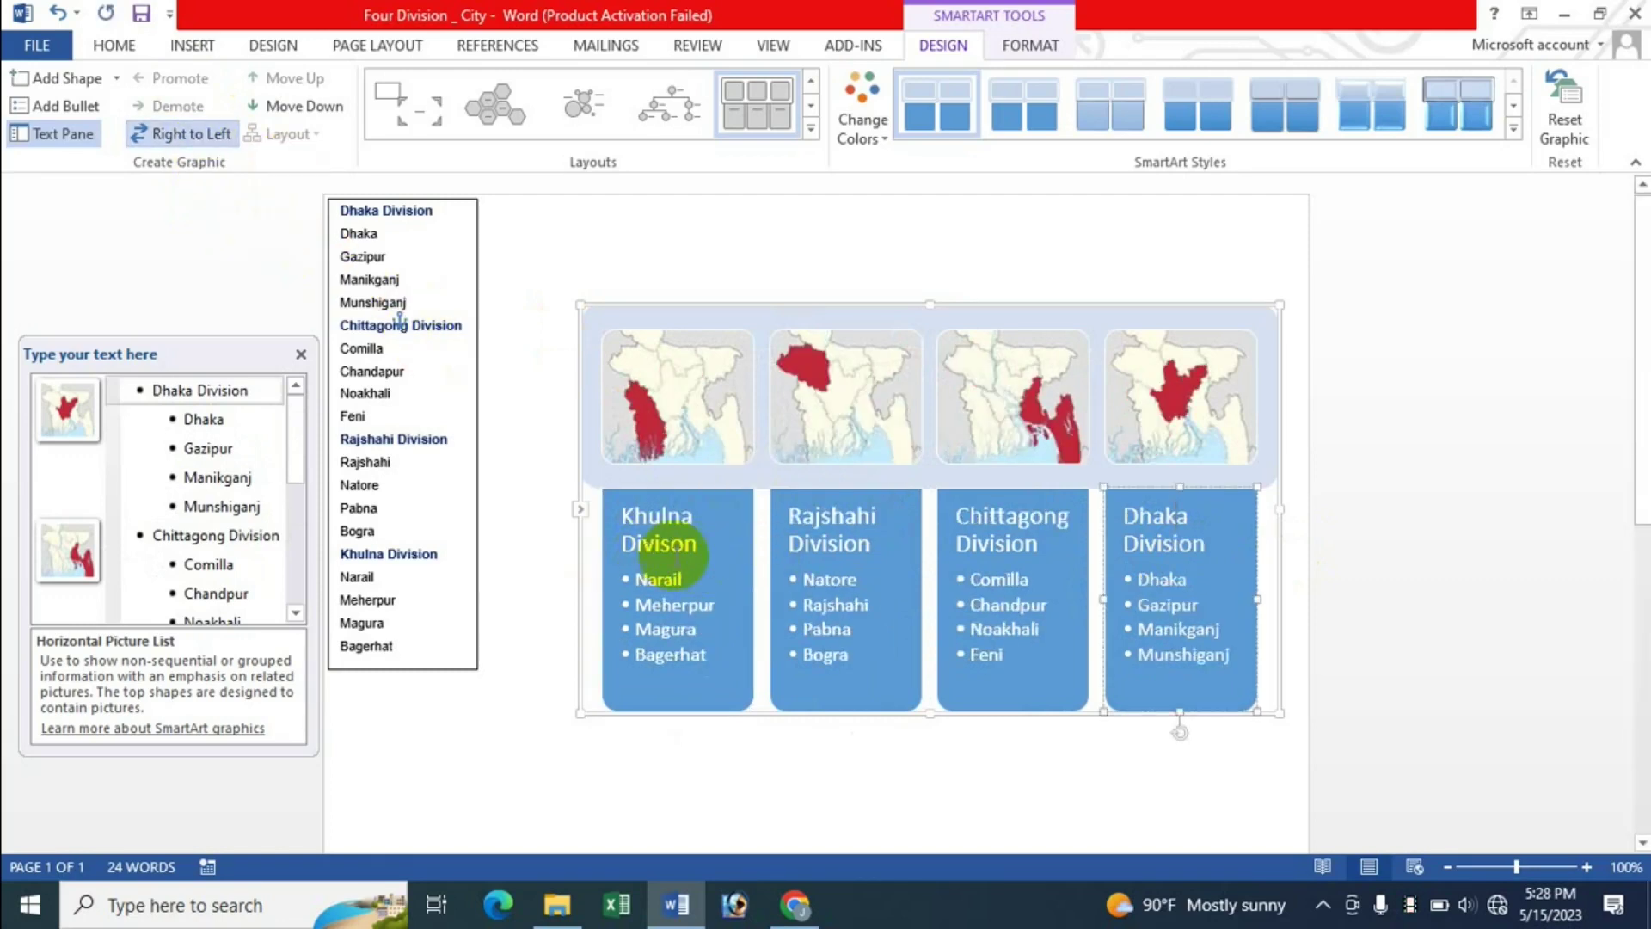
click(183, 134)
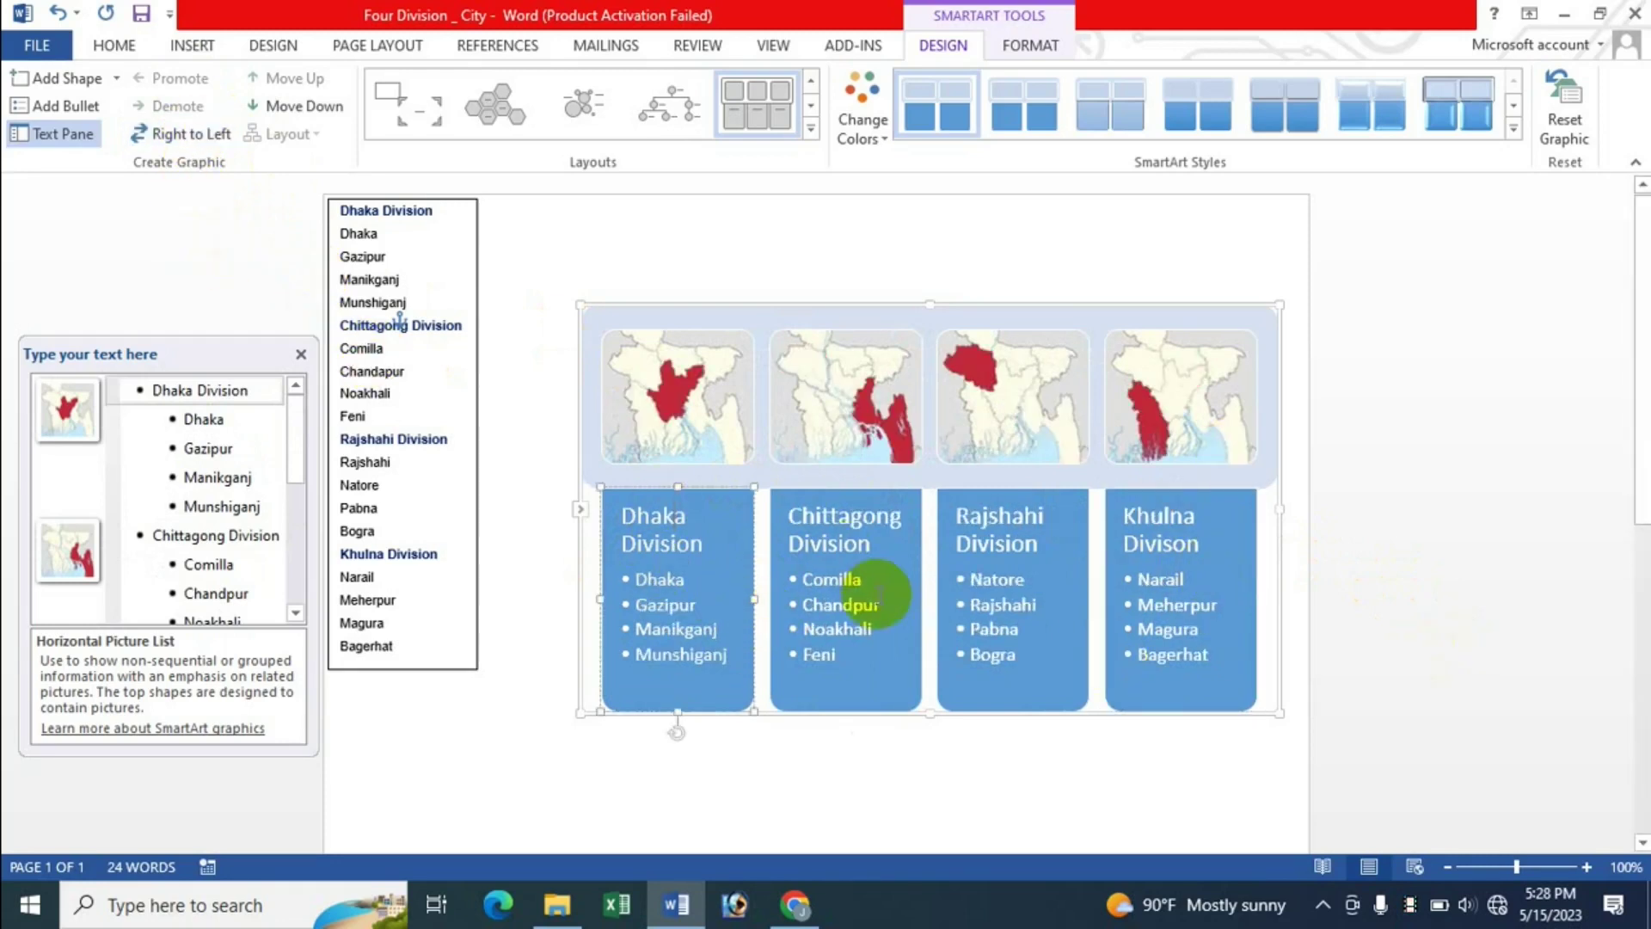
Step: Move the Rajshahi Division shape up so it sits ahead of Khulna Division
click(1000, 520)
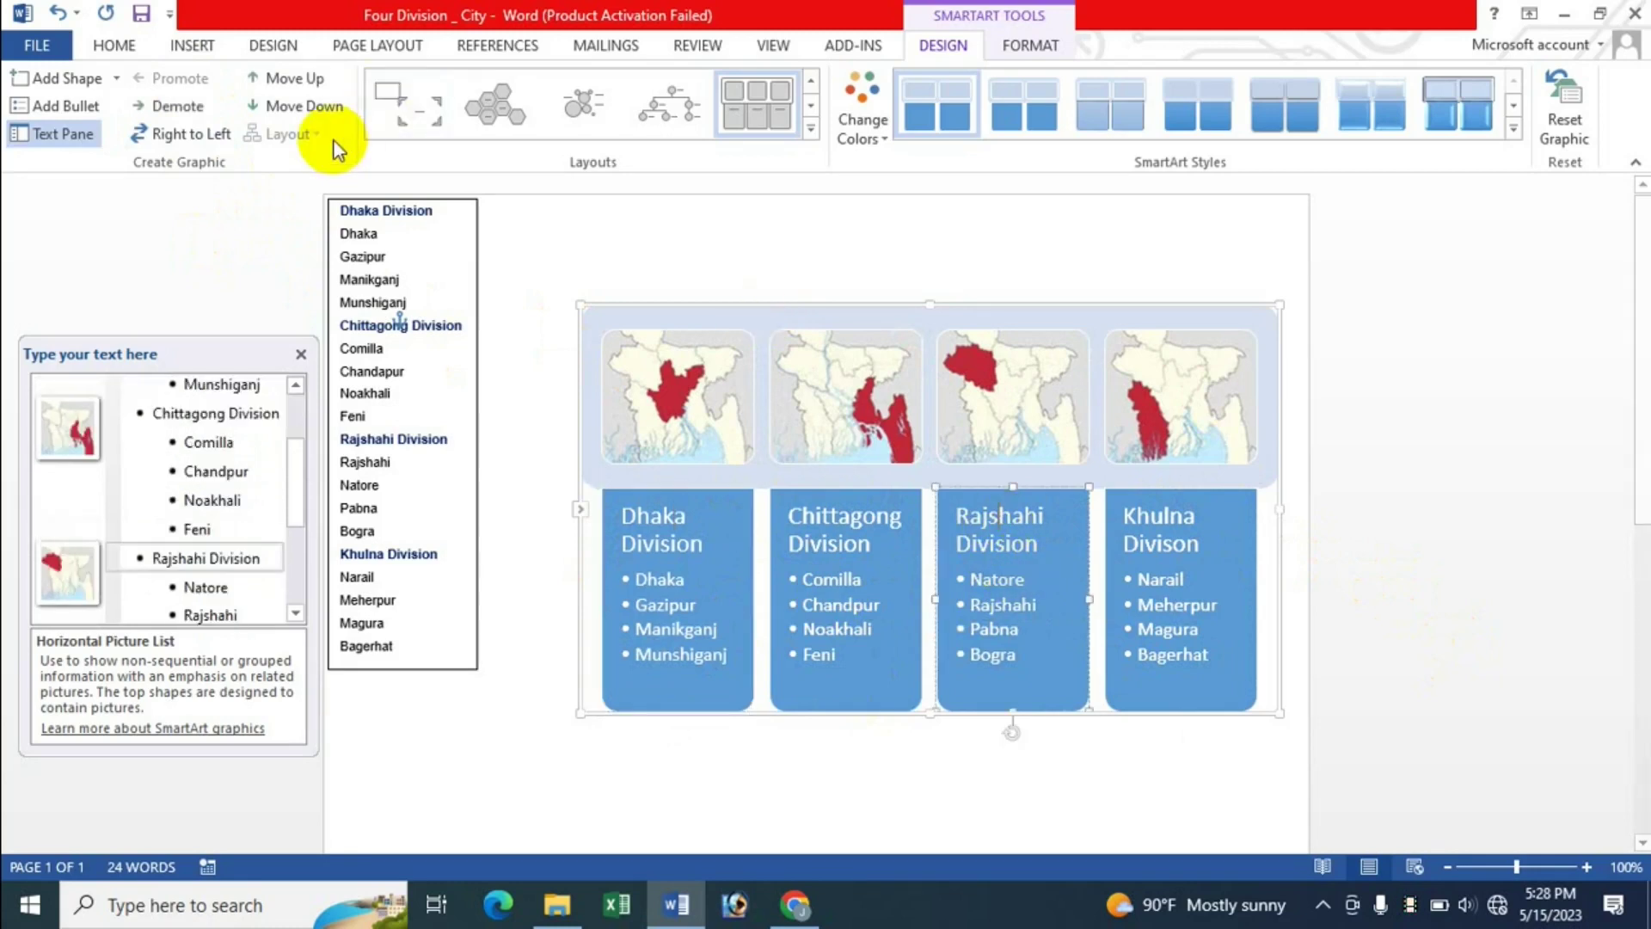
click(307, 105)
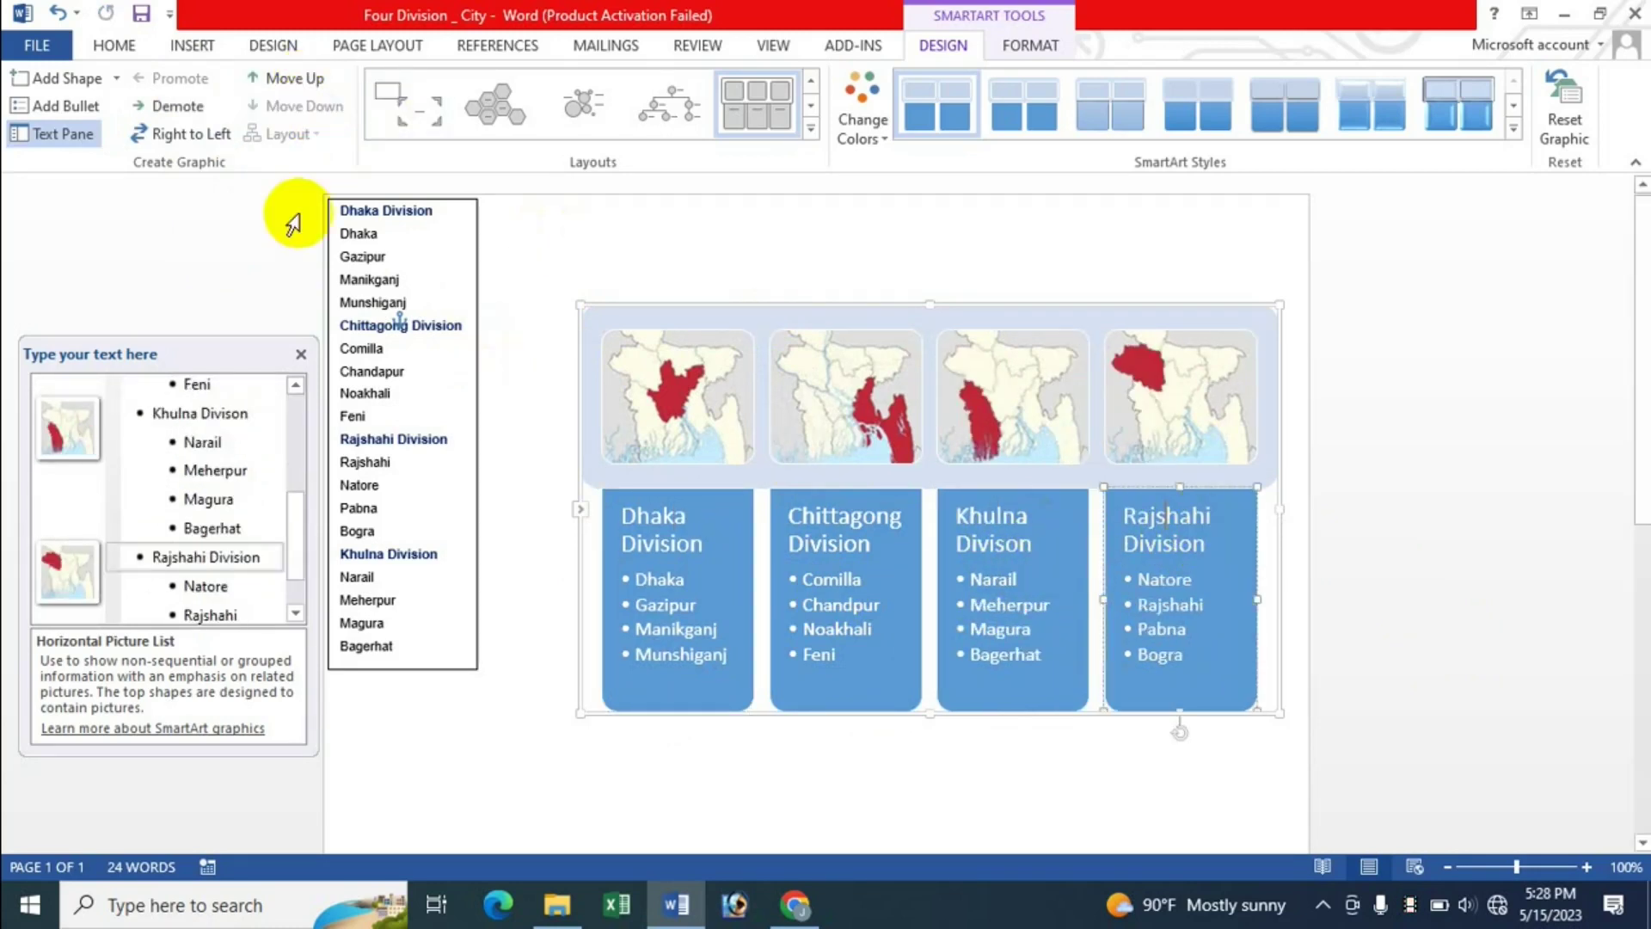
click(295, 79)
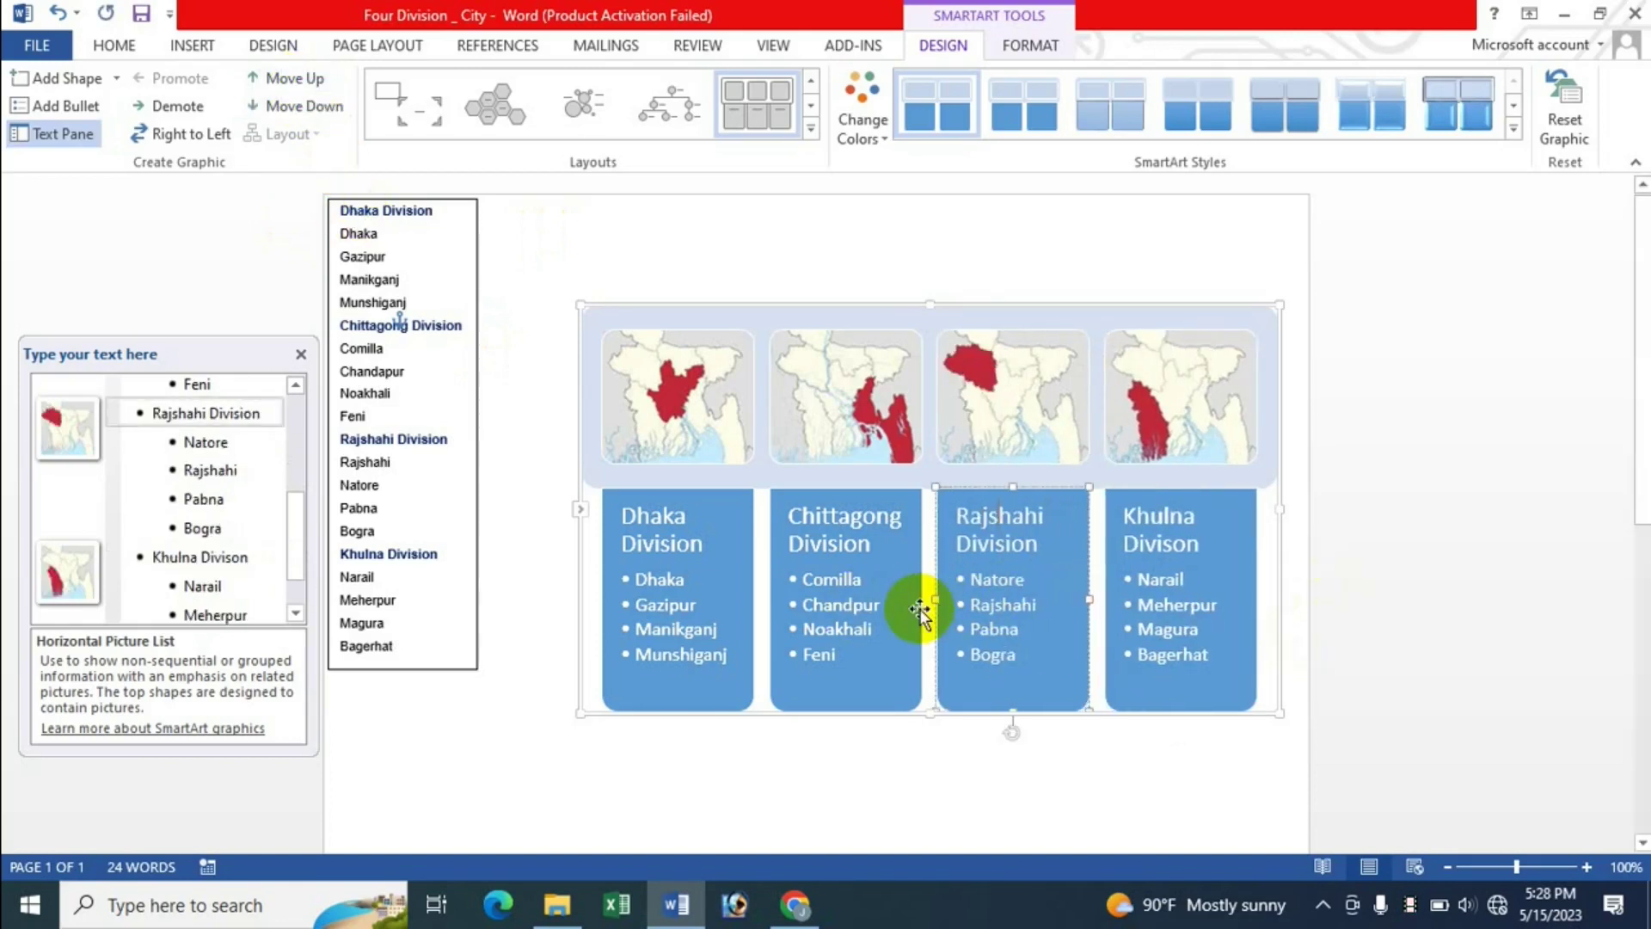
click(1049, 569)
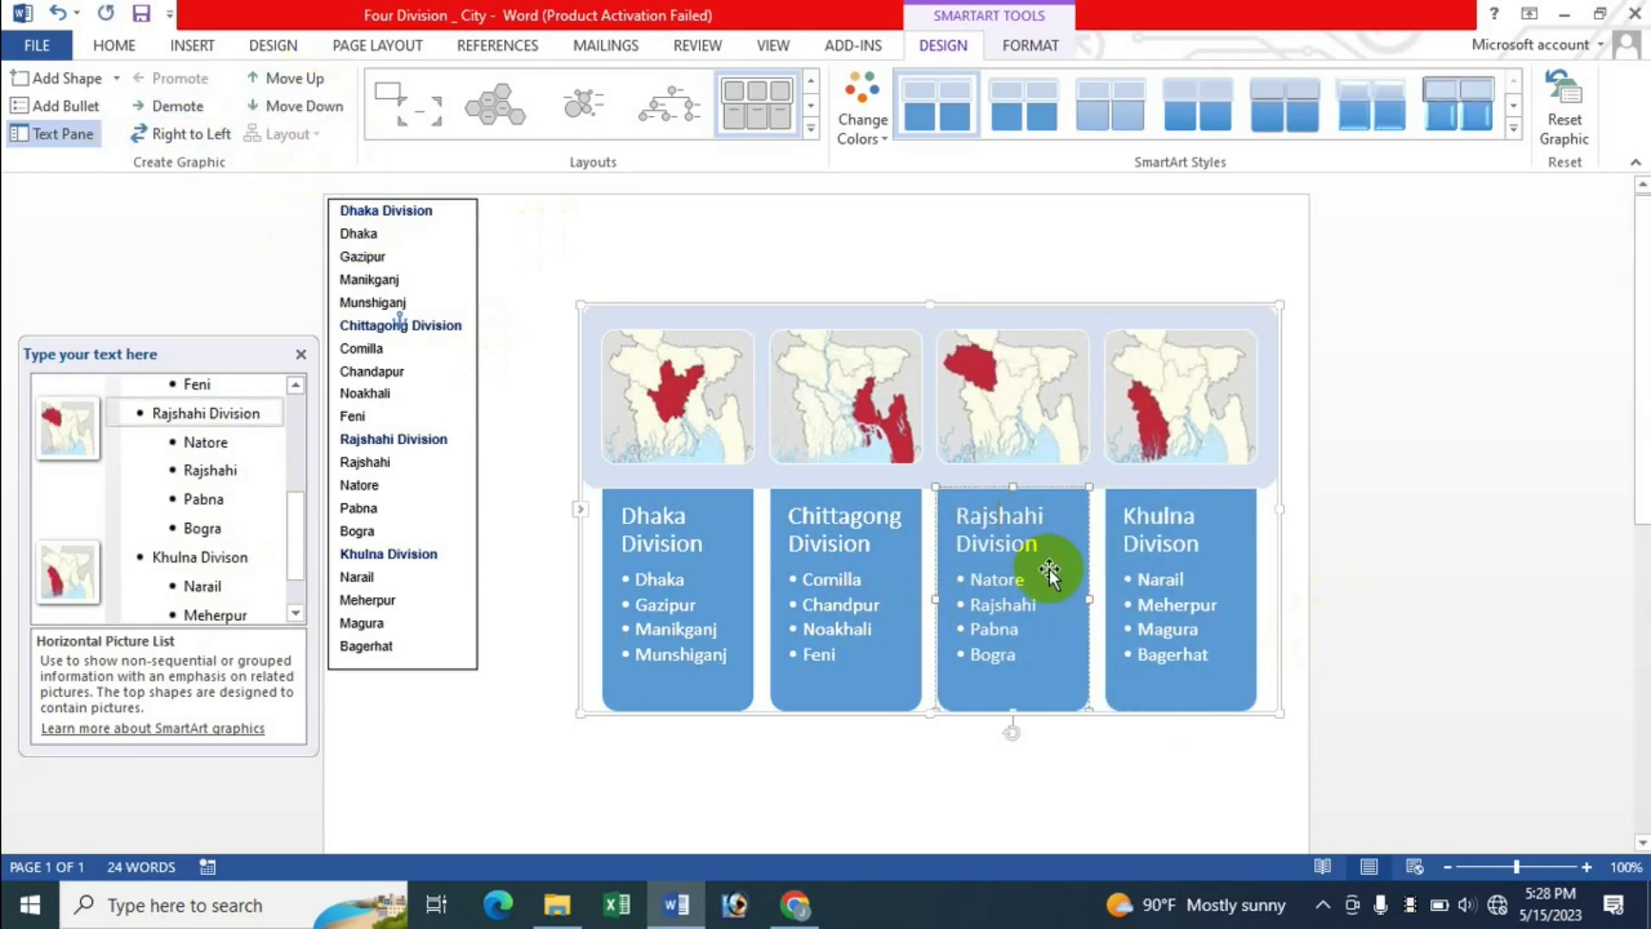
click(798, 542)
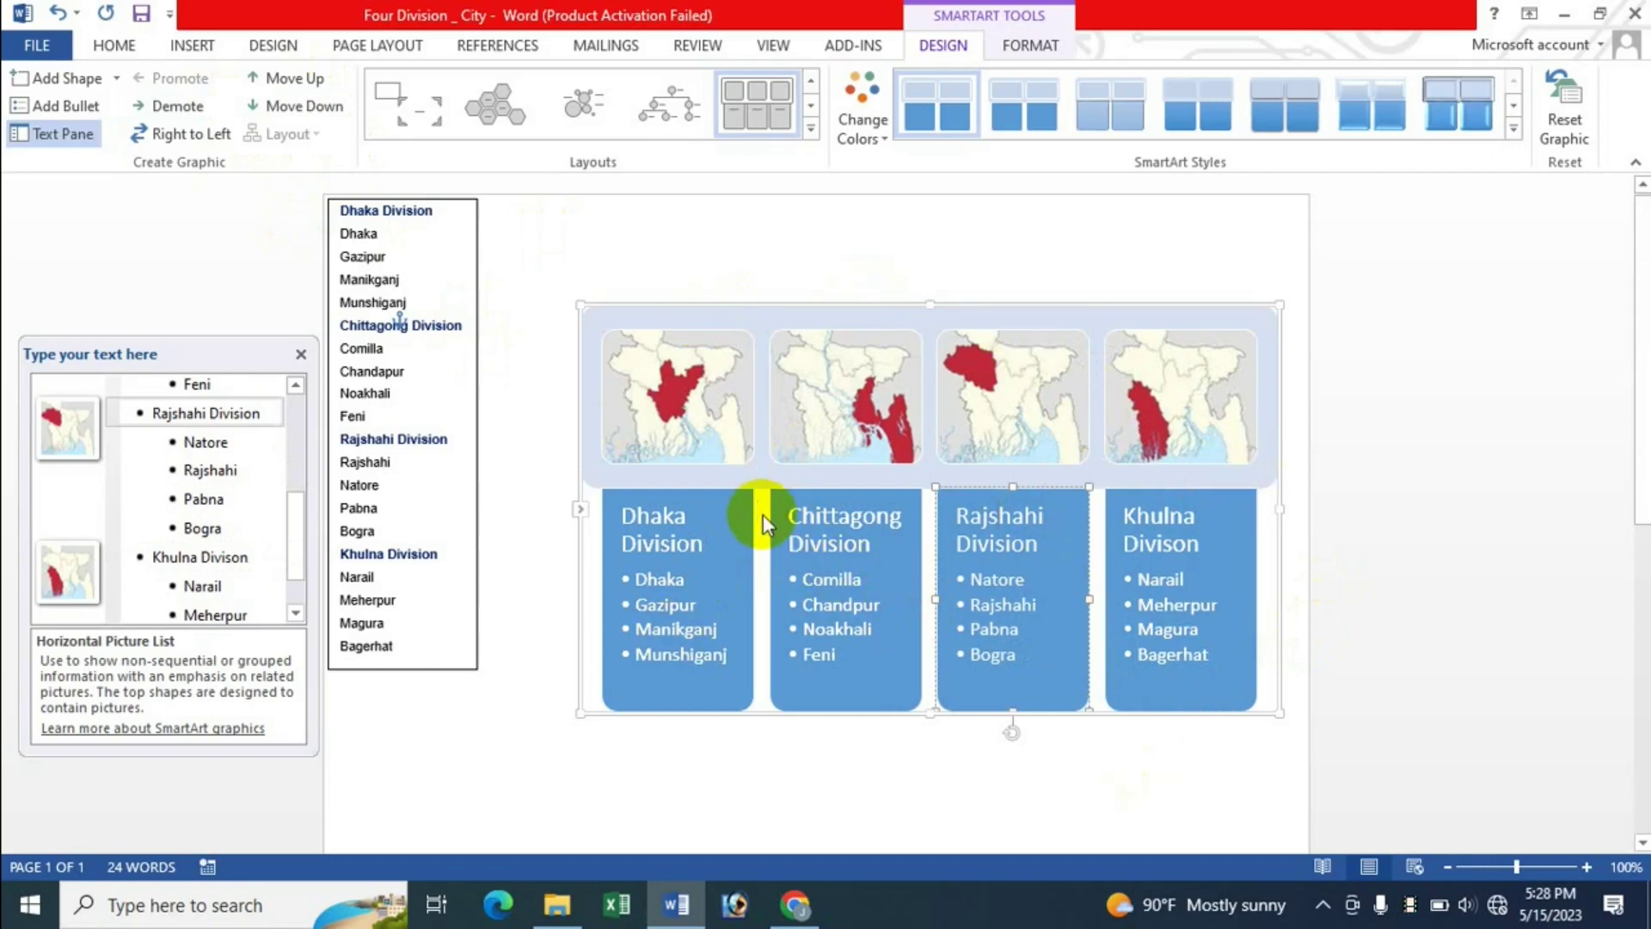
Step: Try the Continuous Picture List layout on the division graphic
click(811, 130)
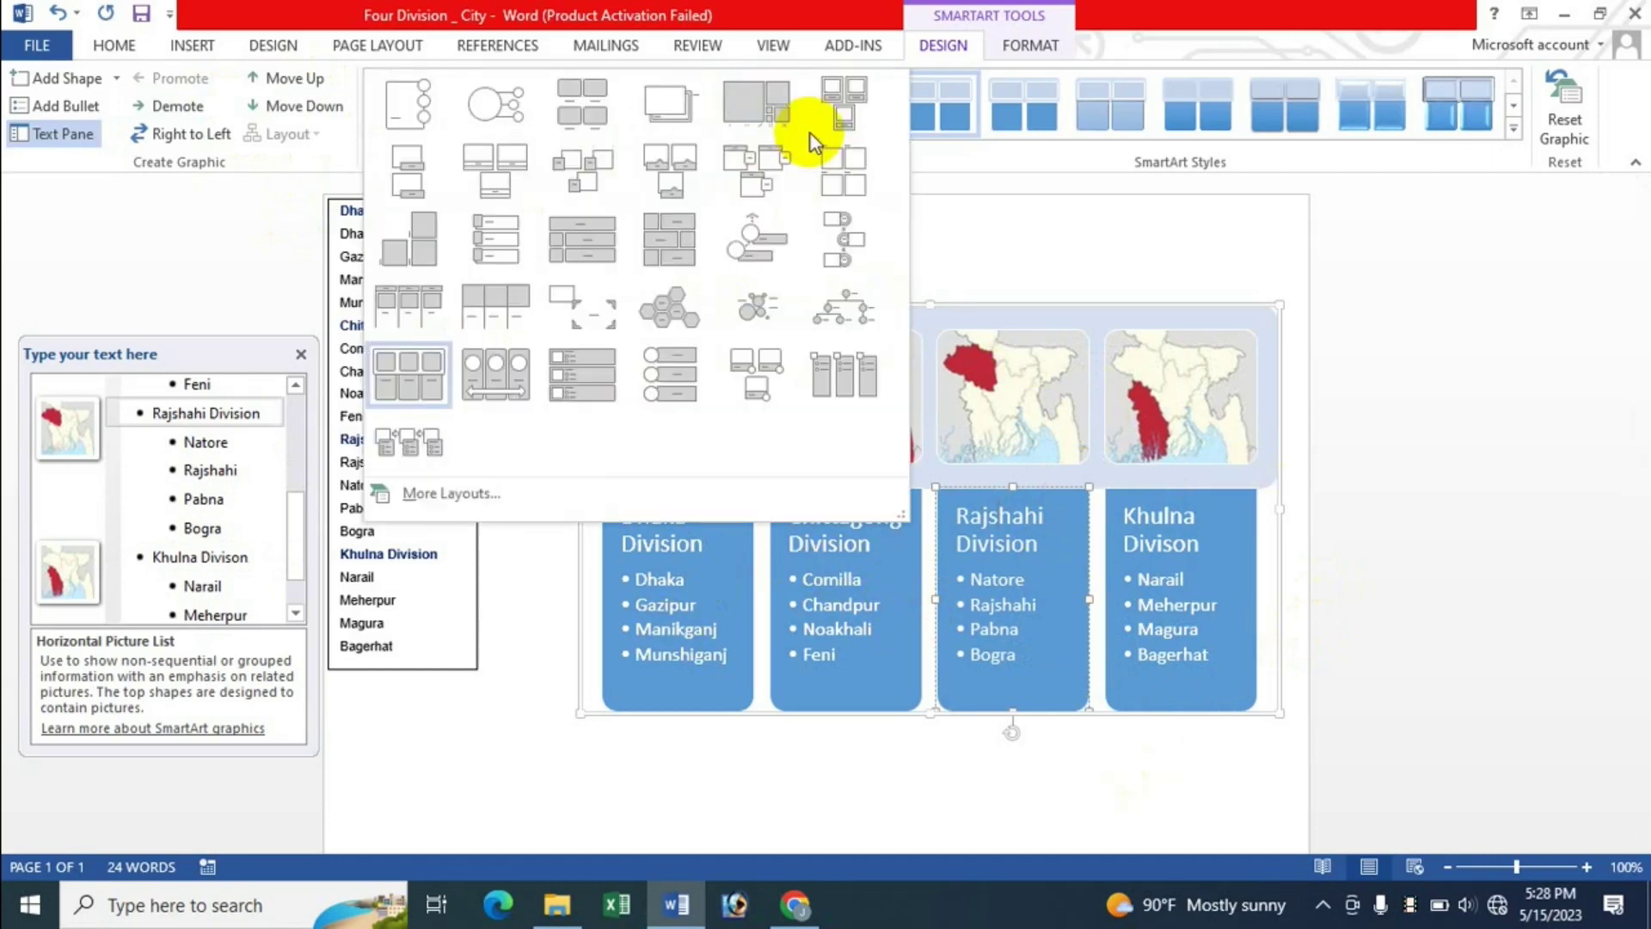
click(1085, 540)
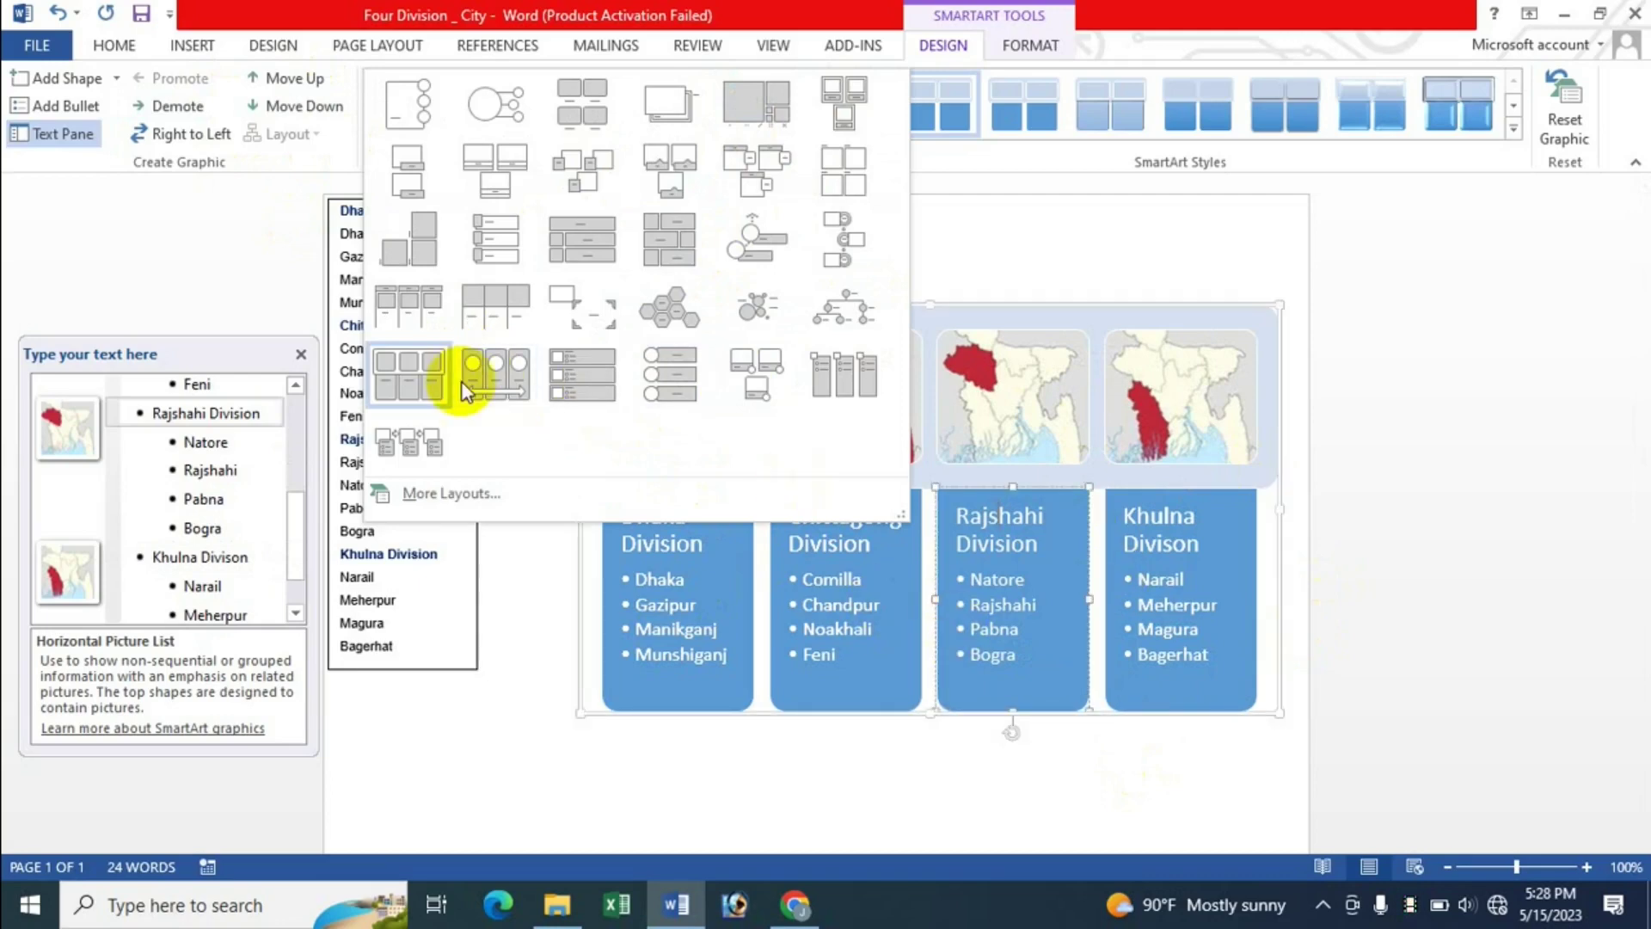
click(524, 382)
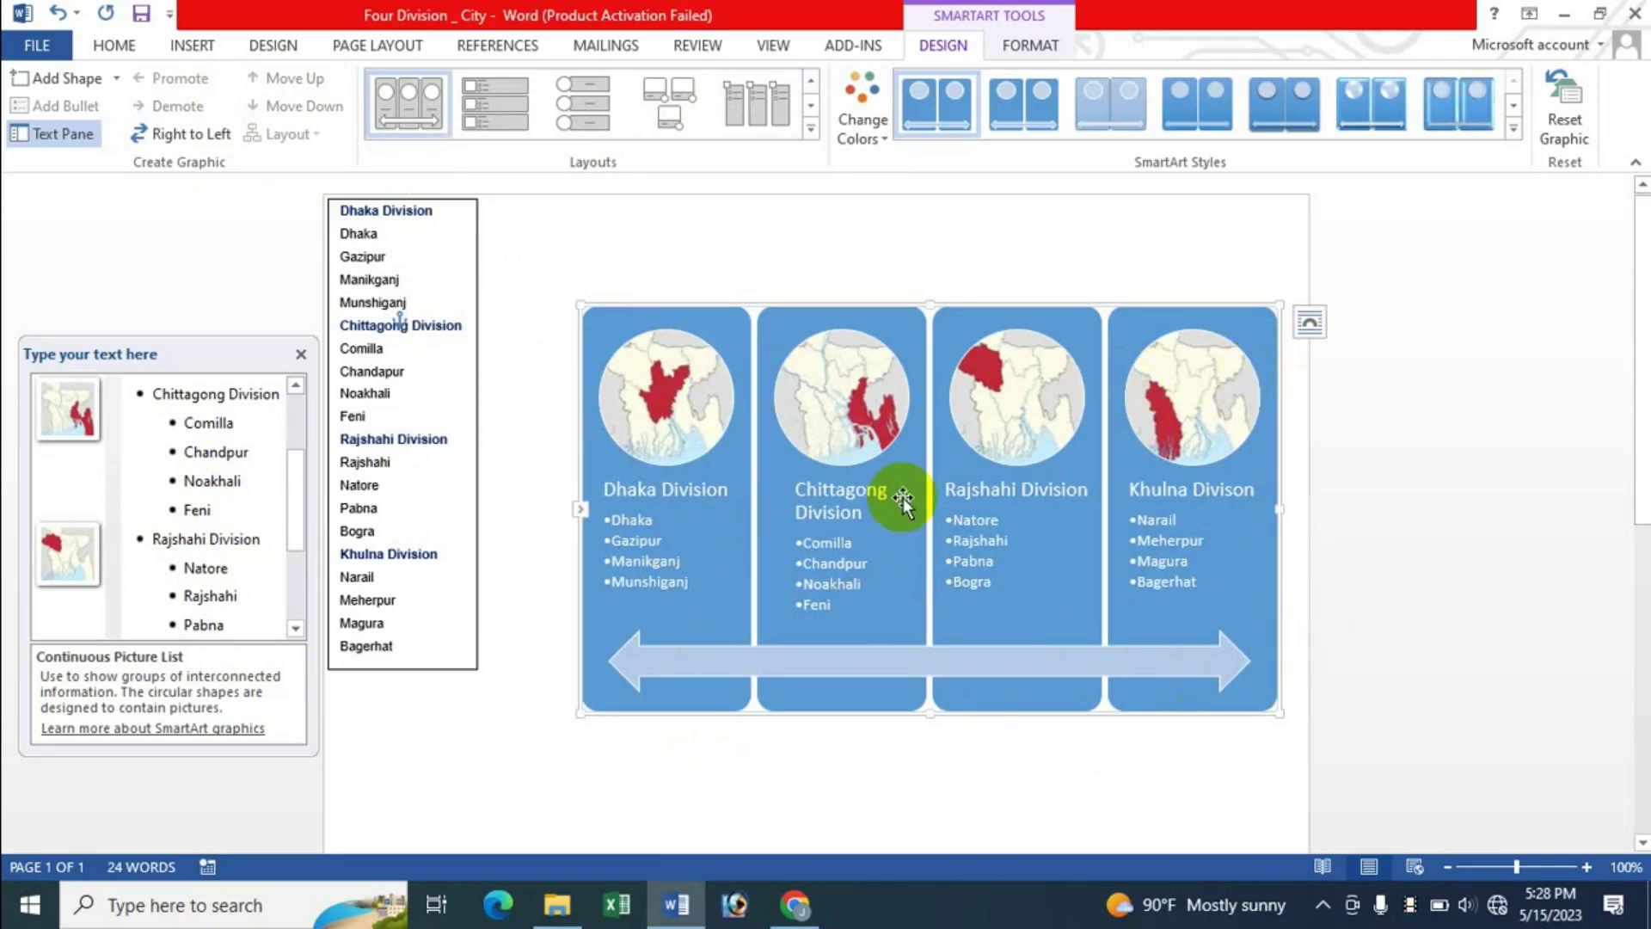
Step: Switch the division graphic to the Picture Accent List layout
click(812, 131)
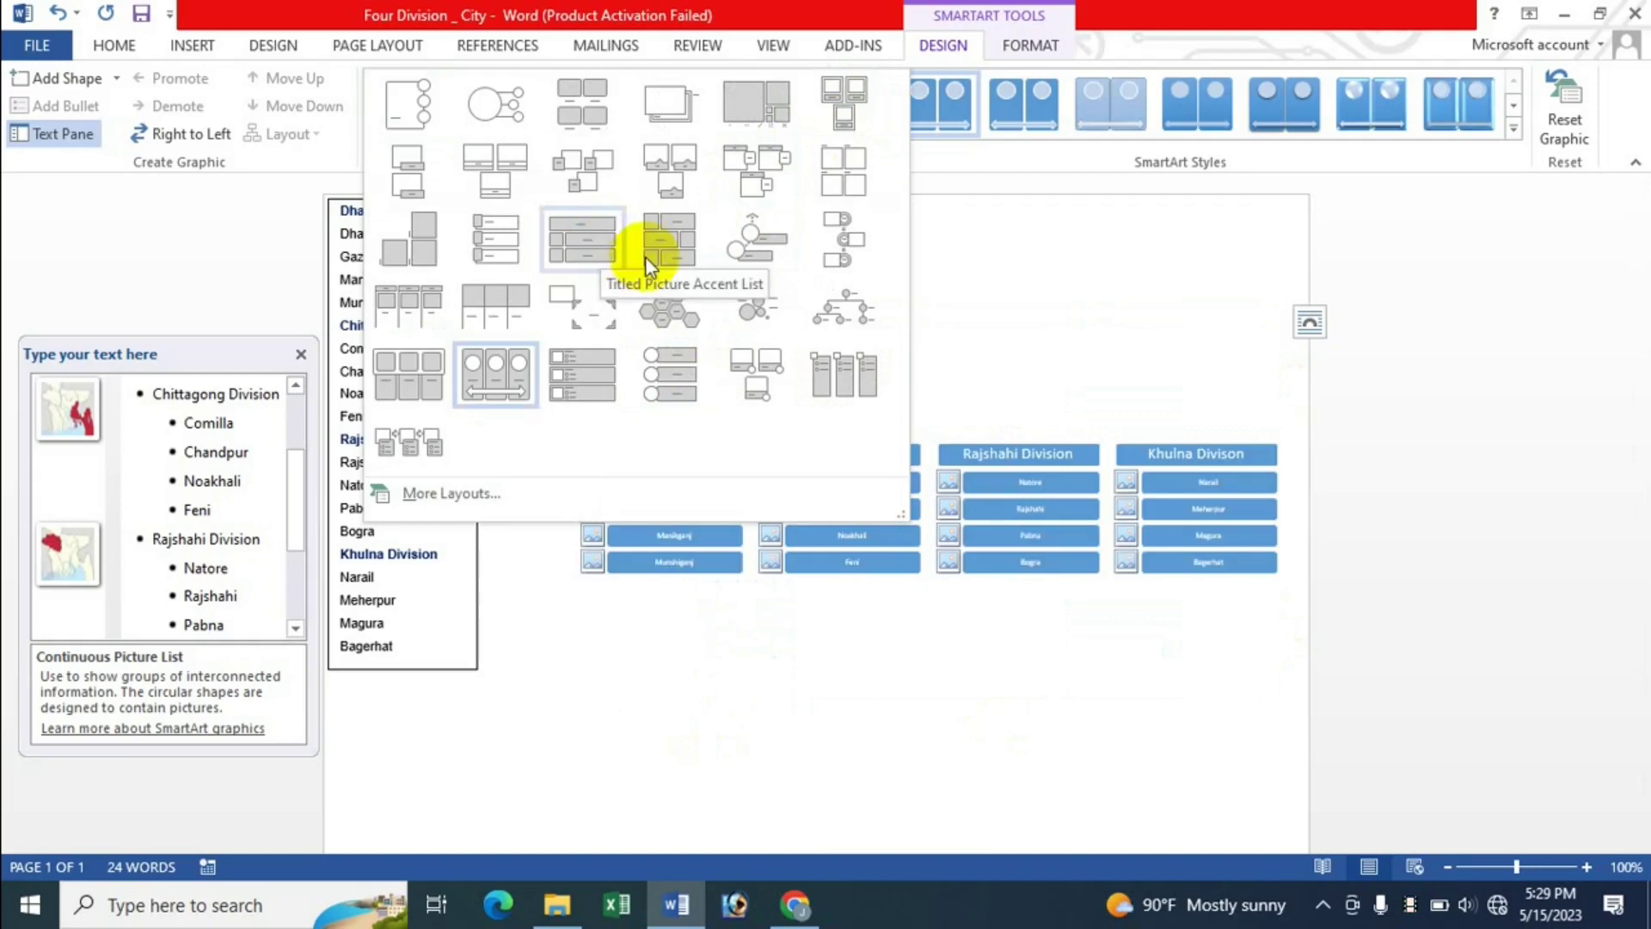
click(834, 380)
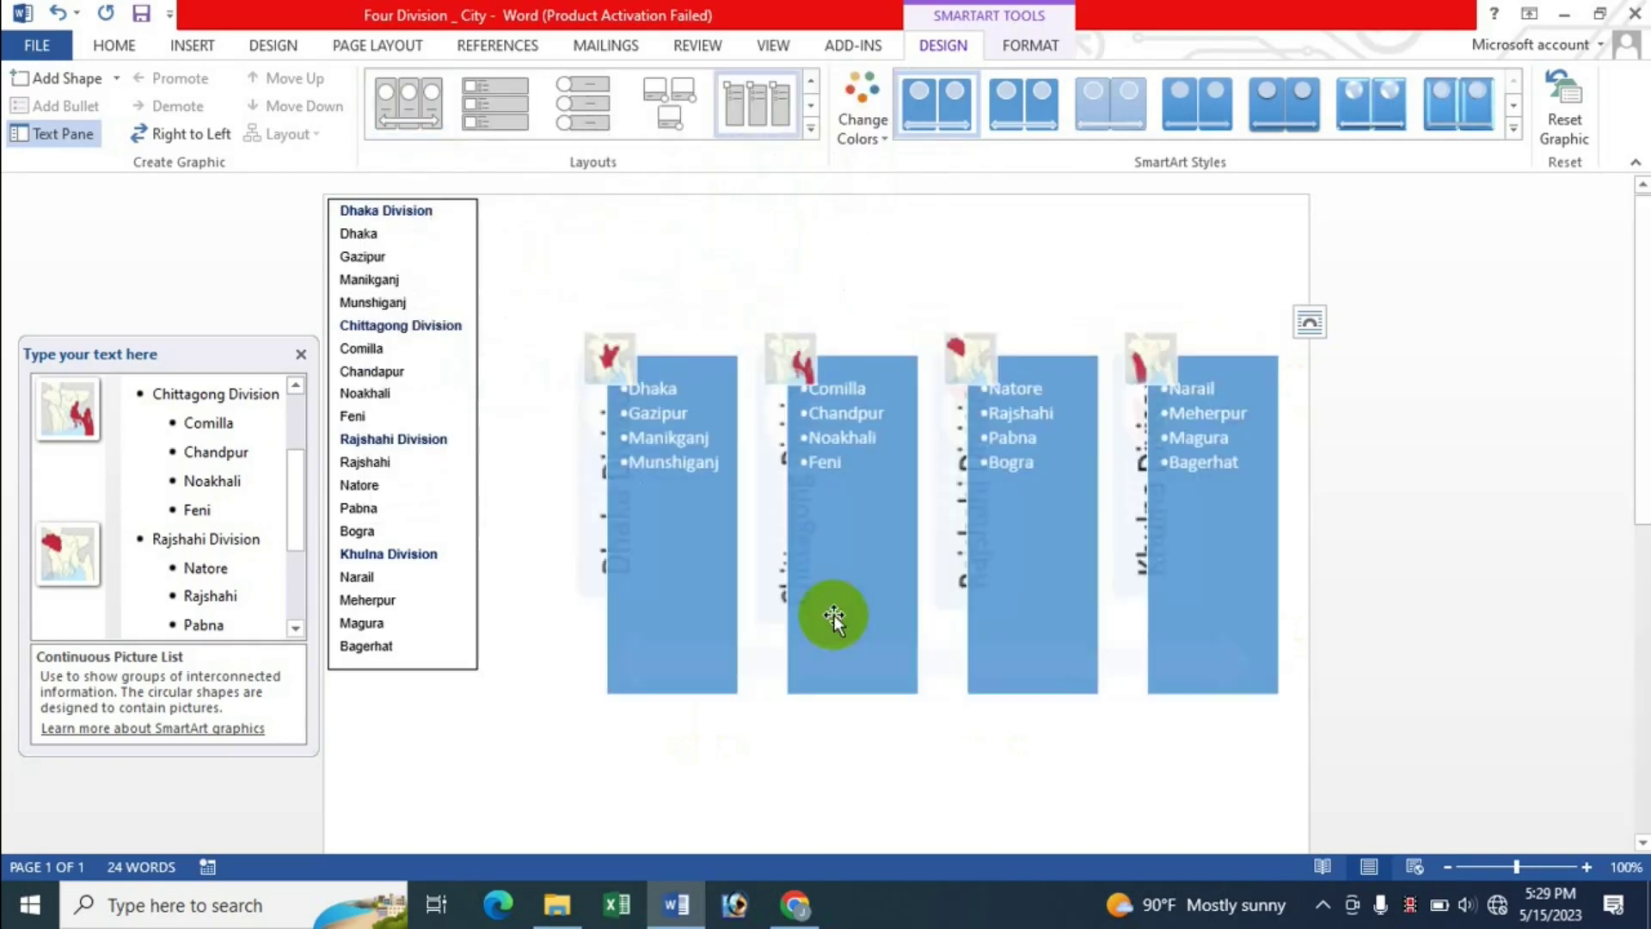
click(699, 478)
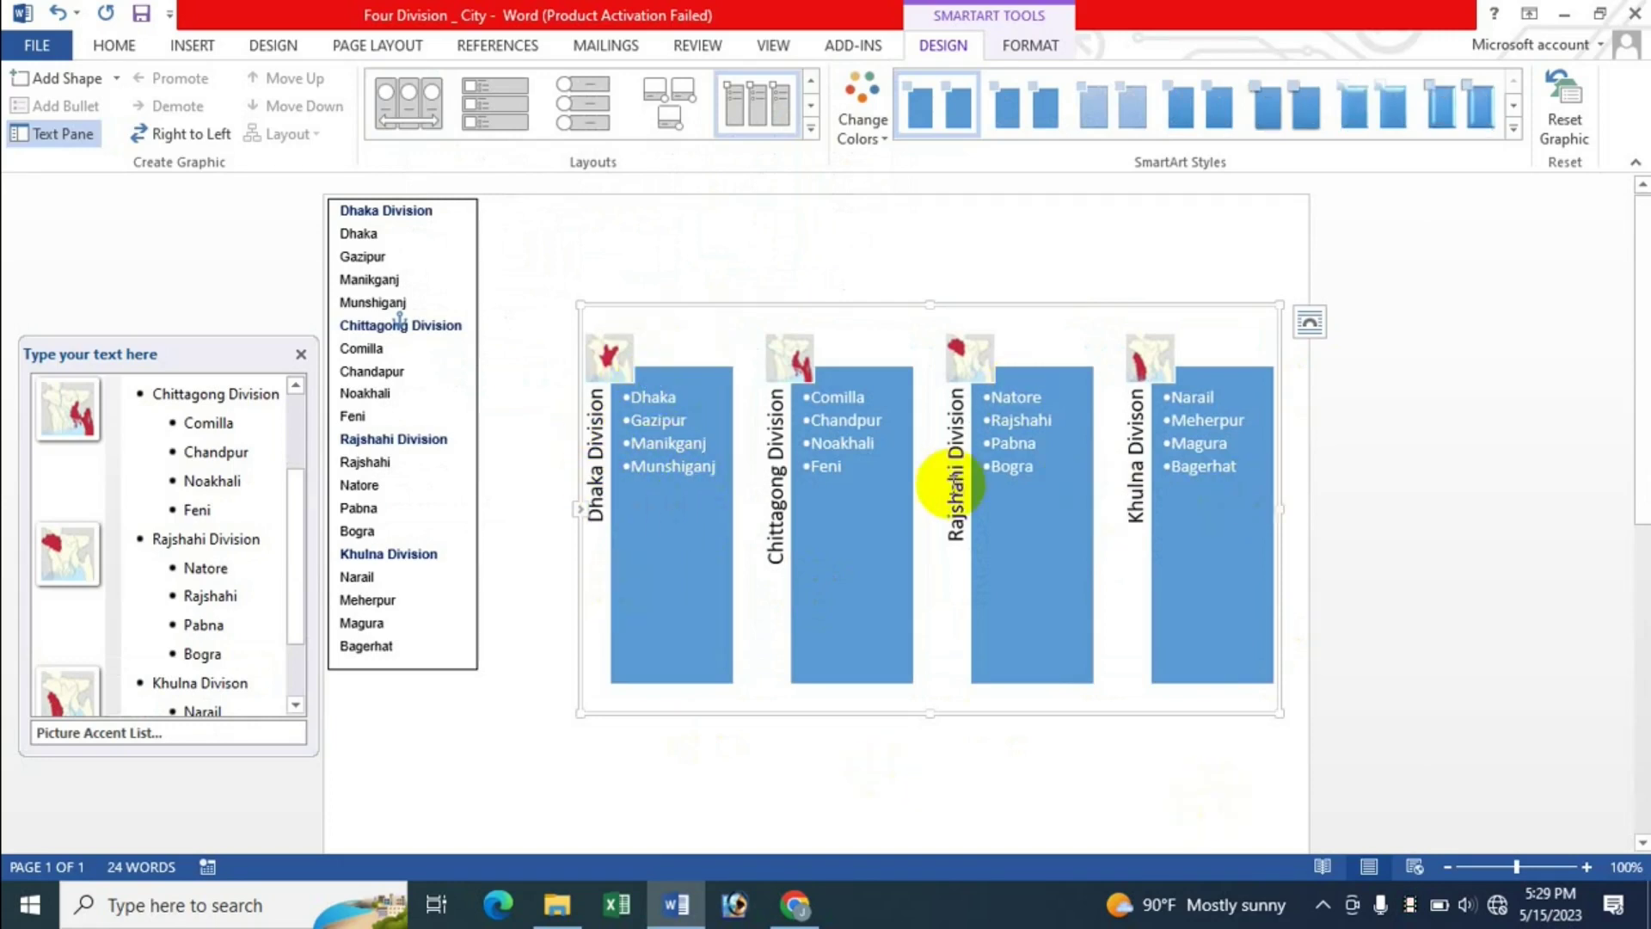
click(1013, 492)
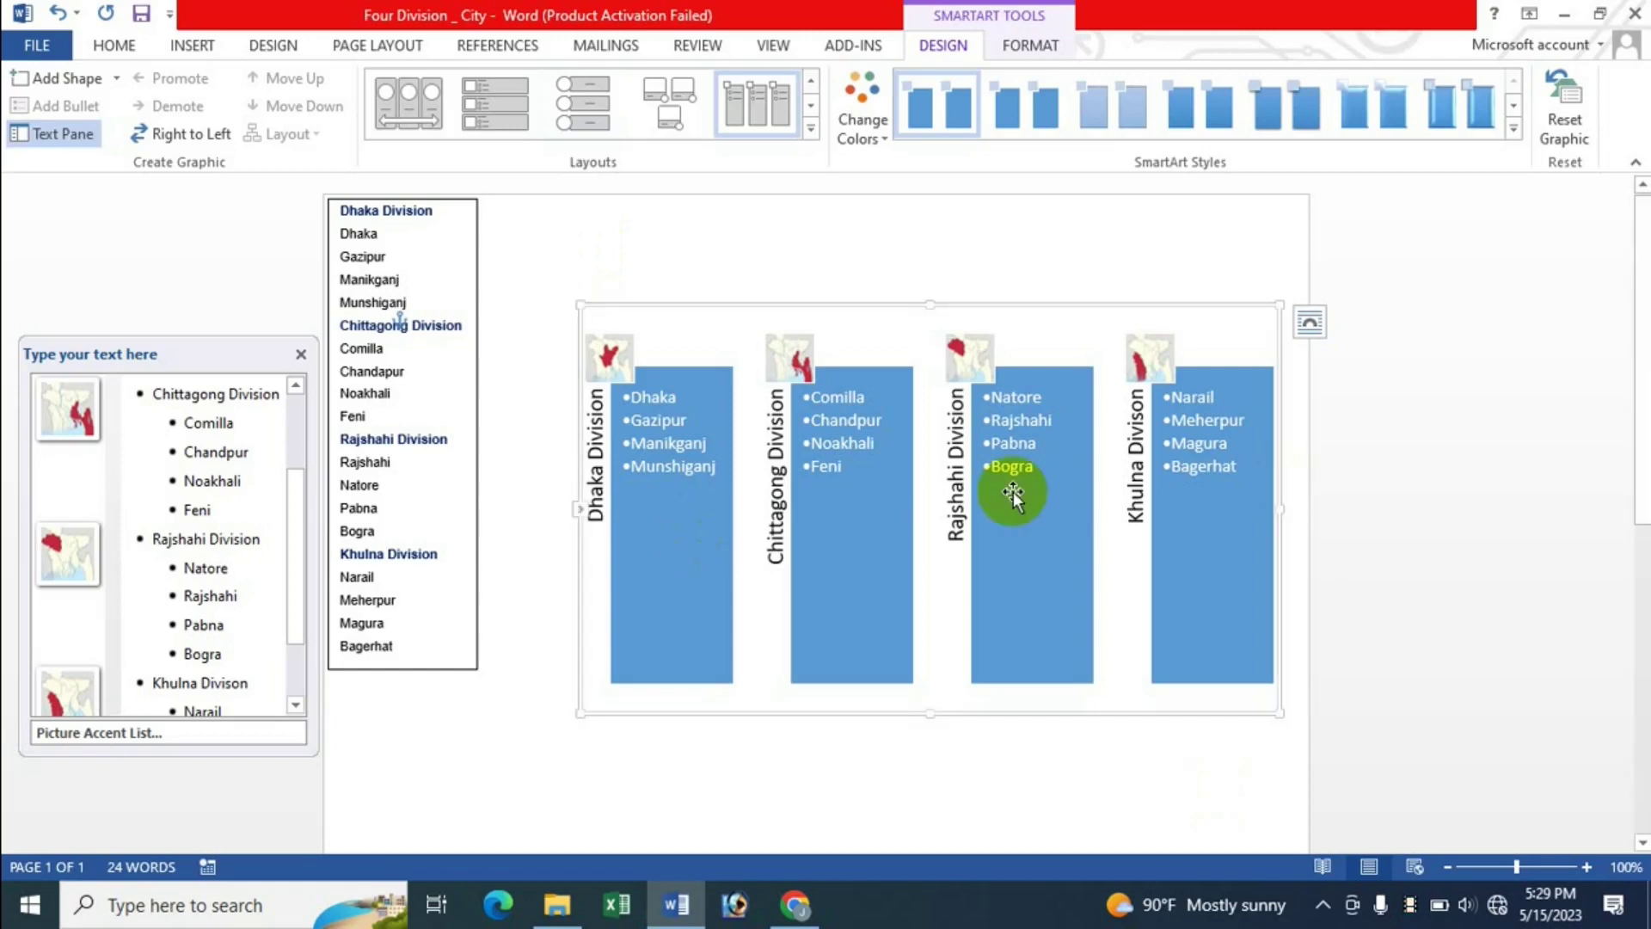
click(862, 120)
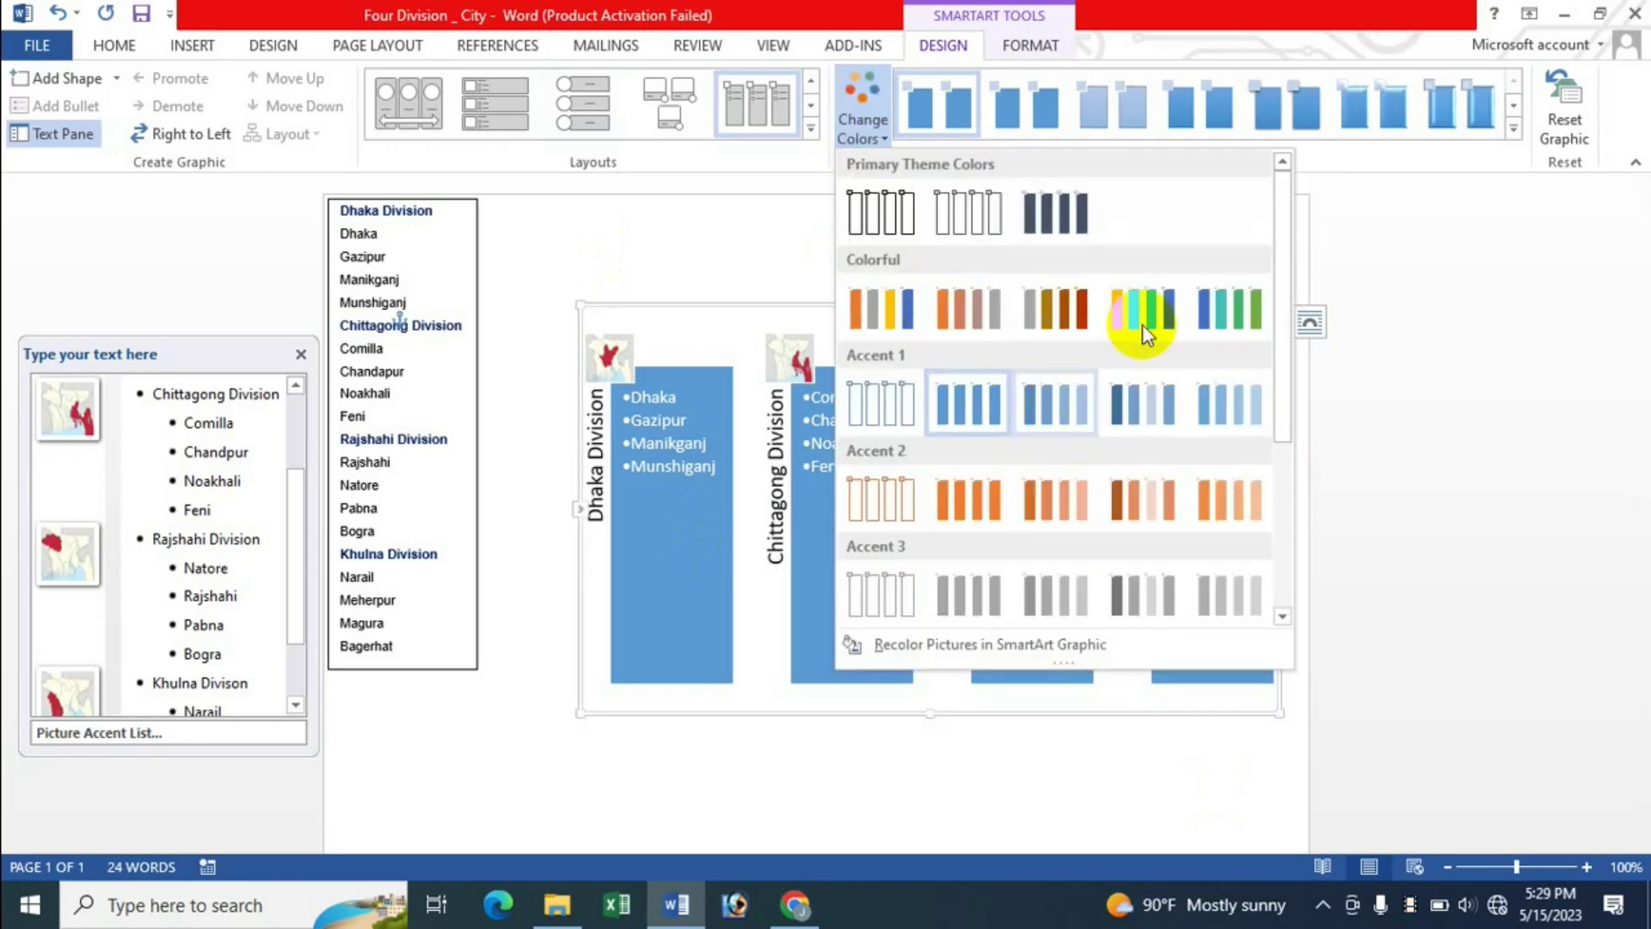
Step: Give the division boxes a Colorful colour scheme and a tilted 3-D SmartArt style
click(1162, 312)
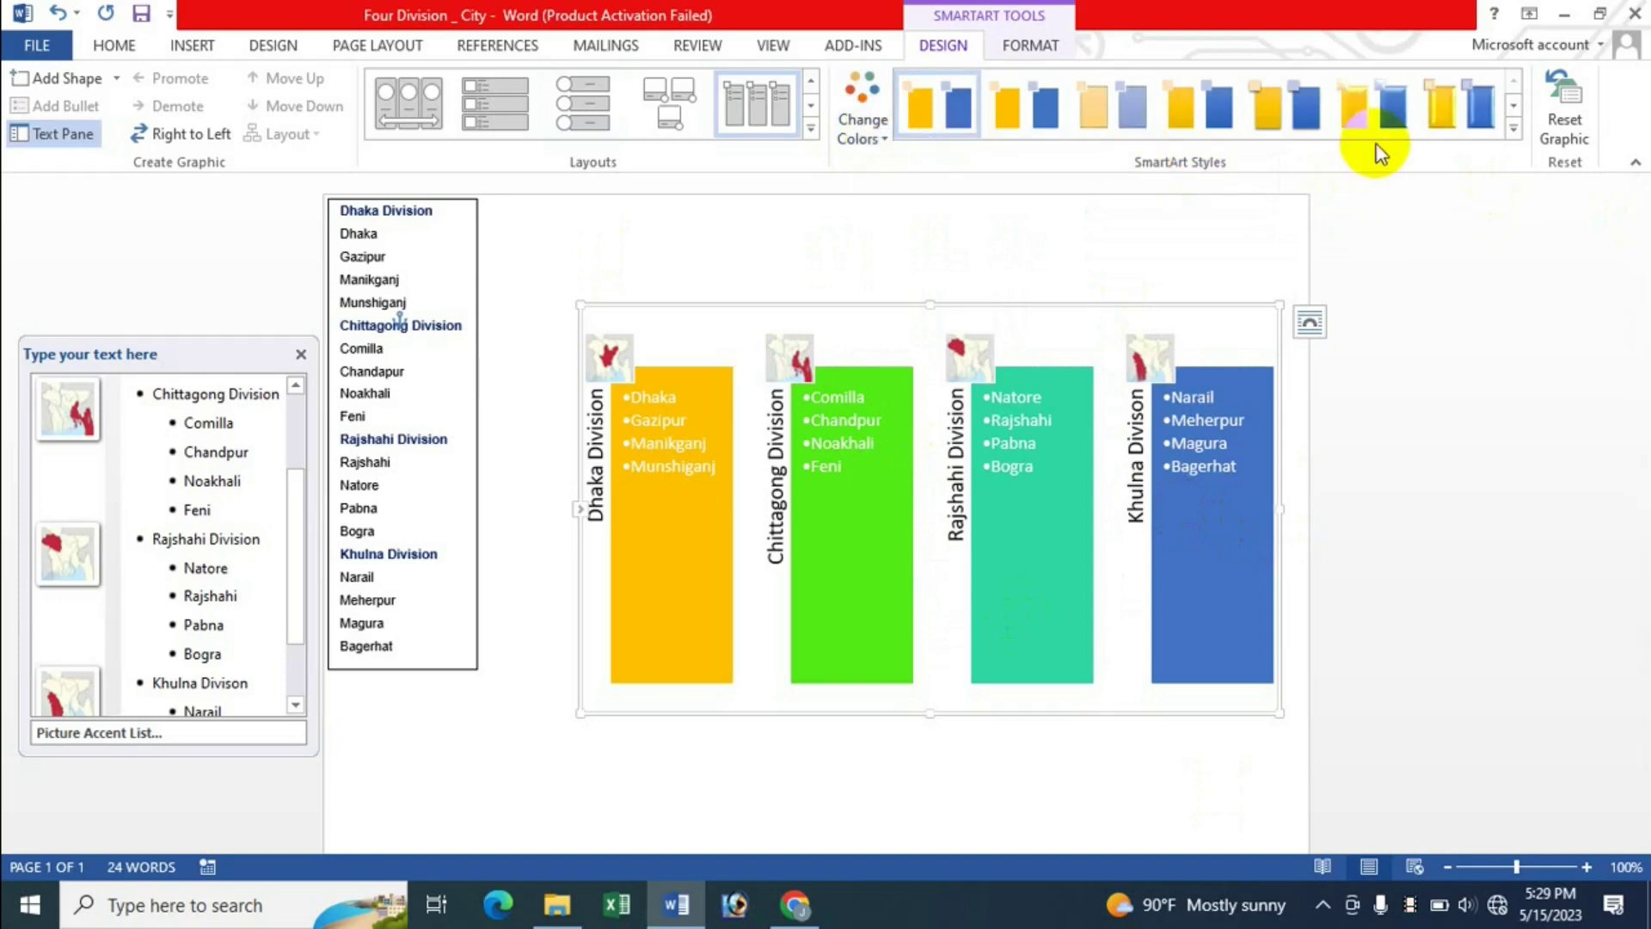
click(1513, 129)
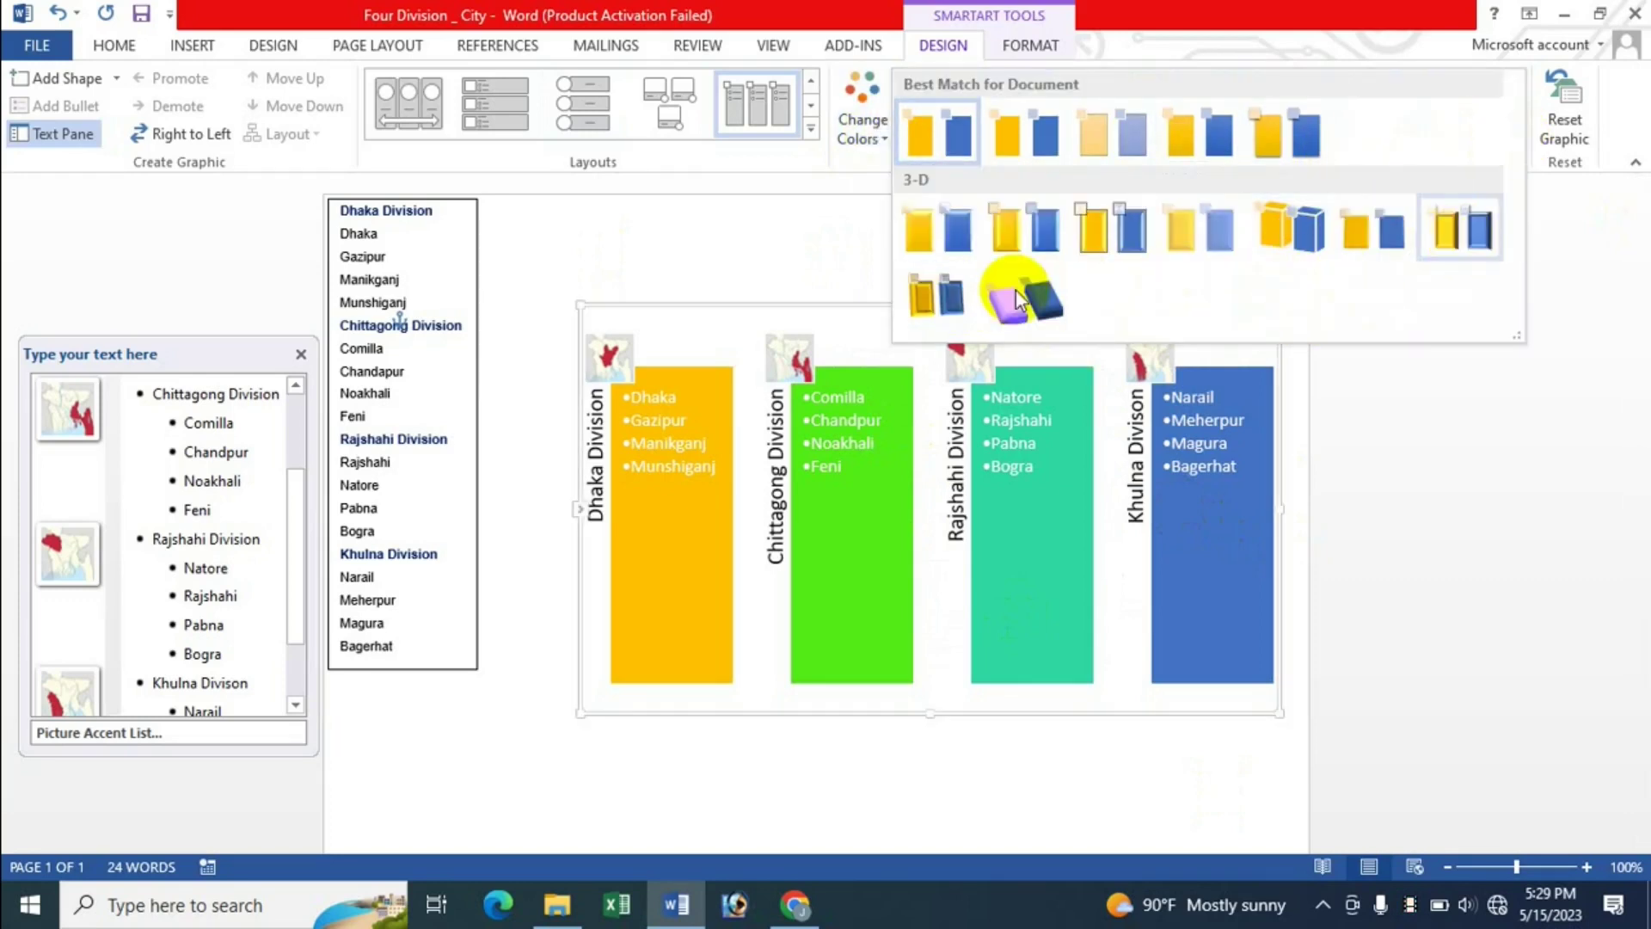
click(958, 301)
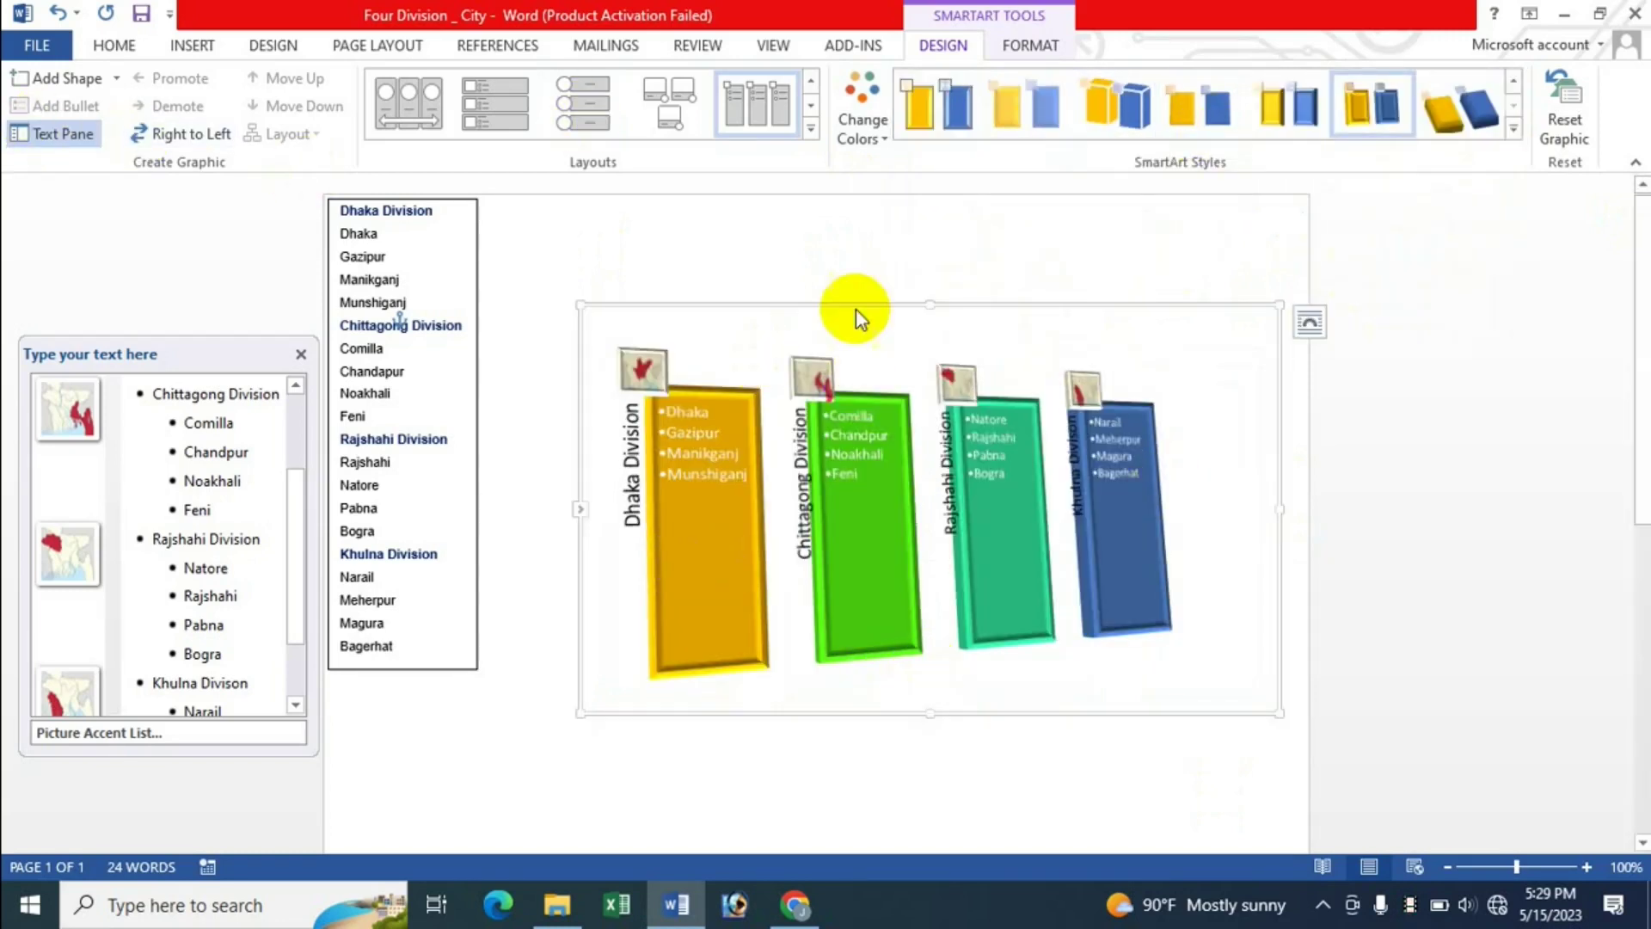
click(1036, 45)
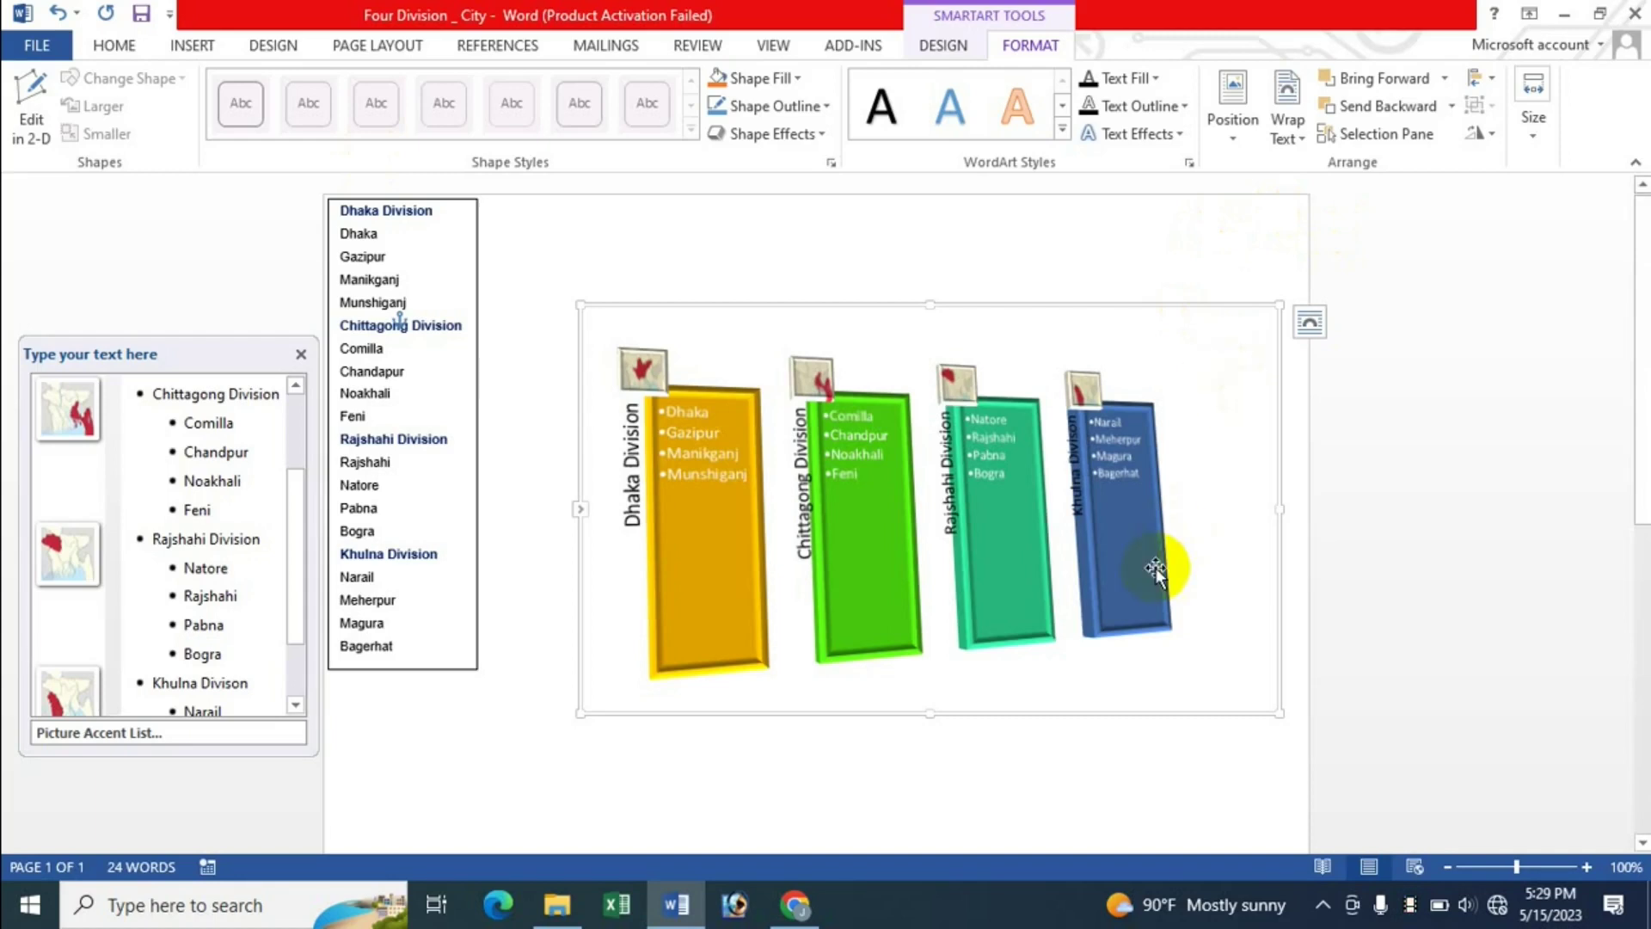
Step: Select the Dhaka map picture to view its Picture Tools Format options, then switch to Chrome
click(868, 527)
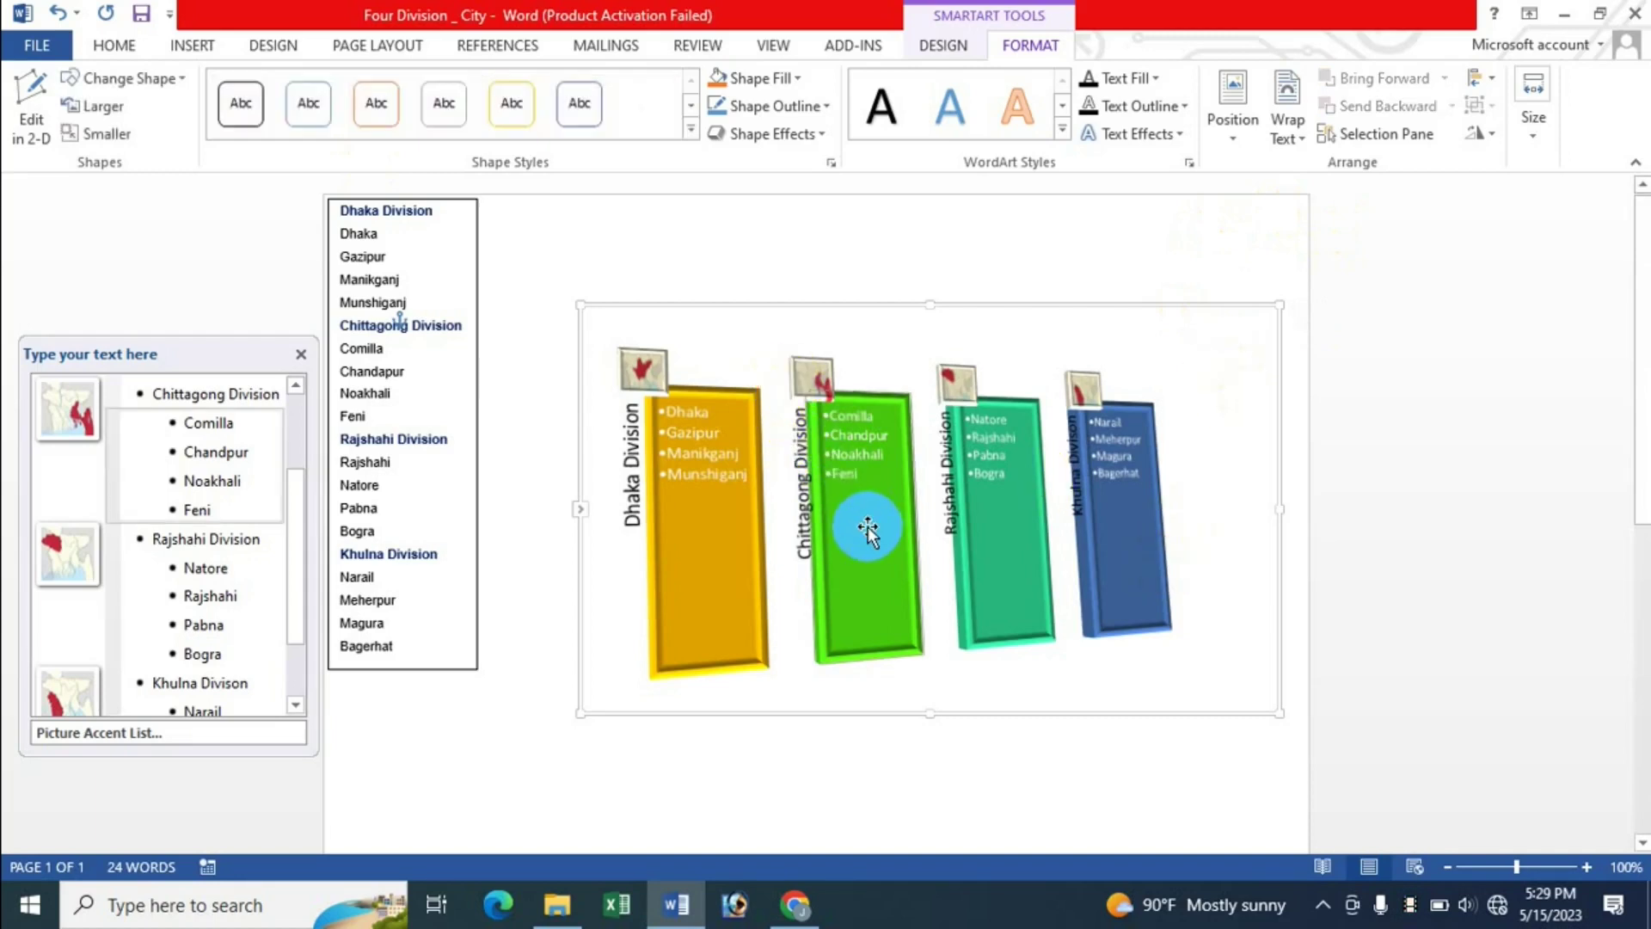
click(647, 365)
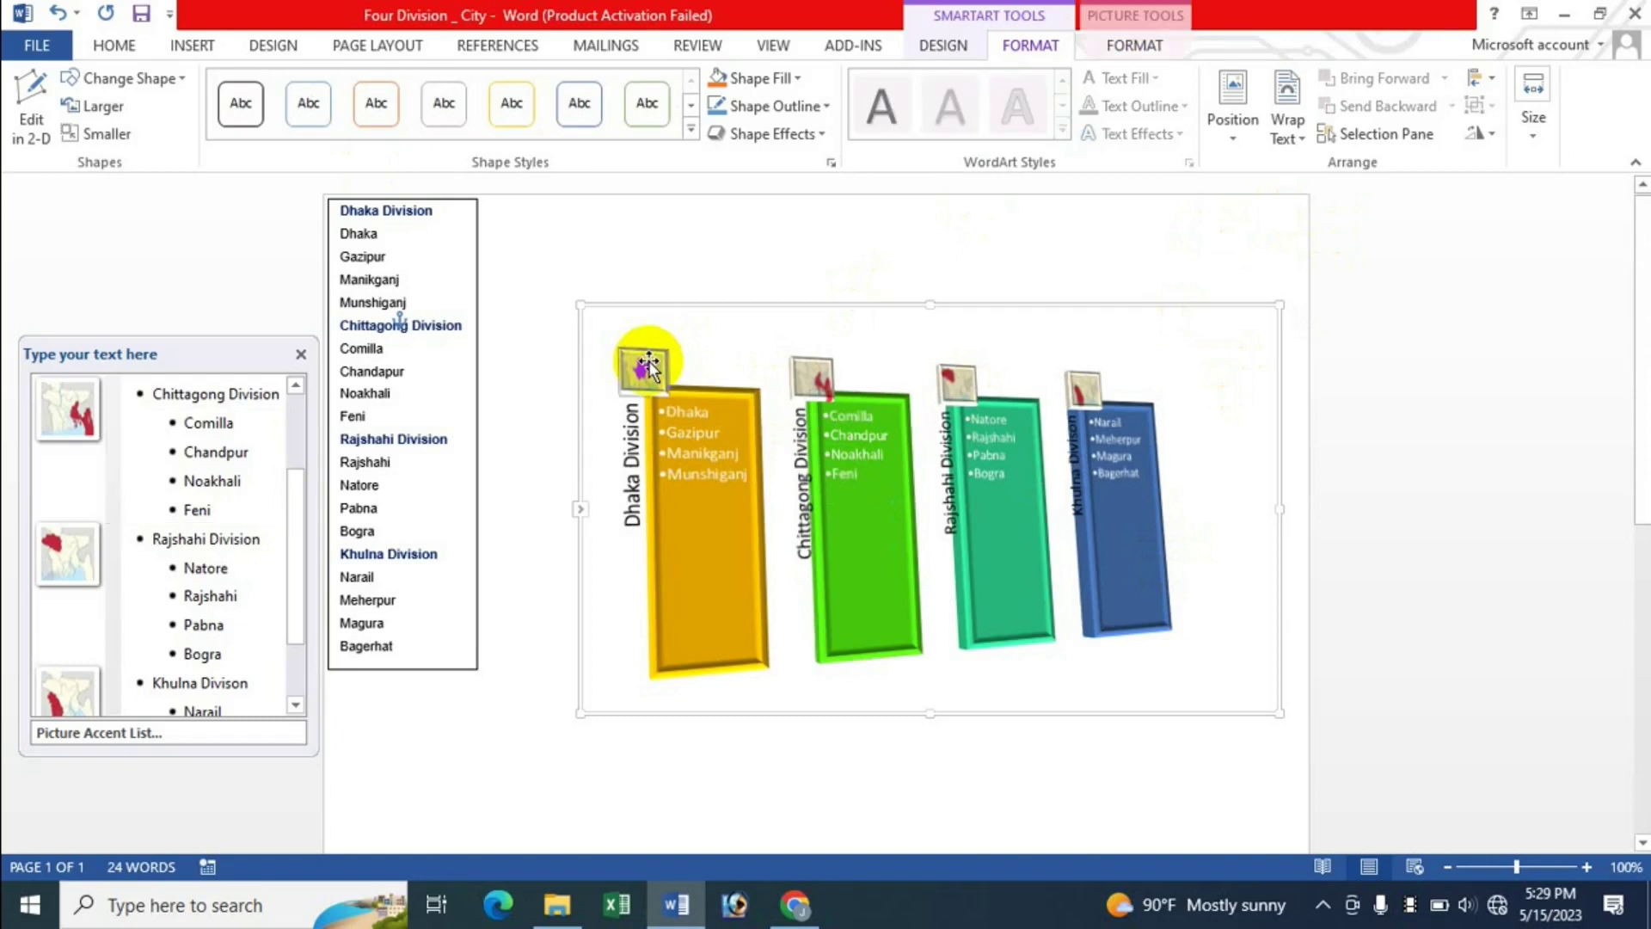
click(1135, 46)
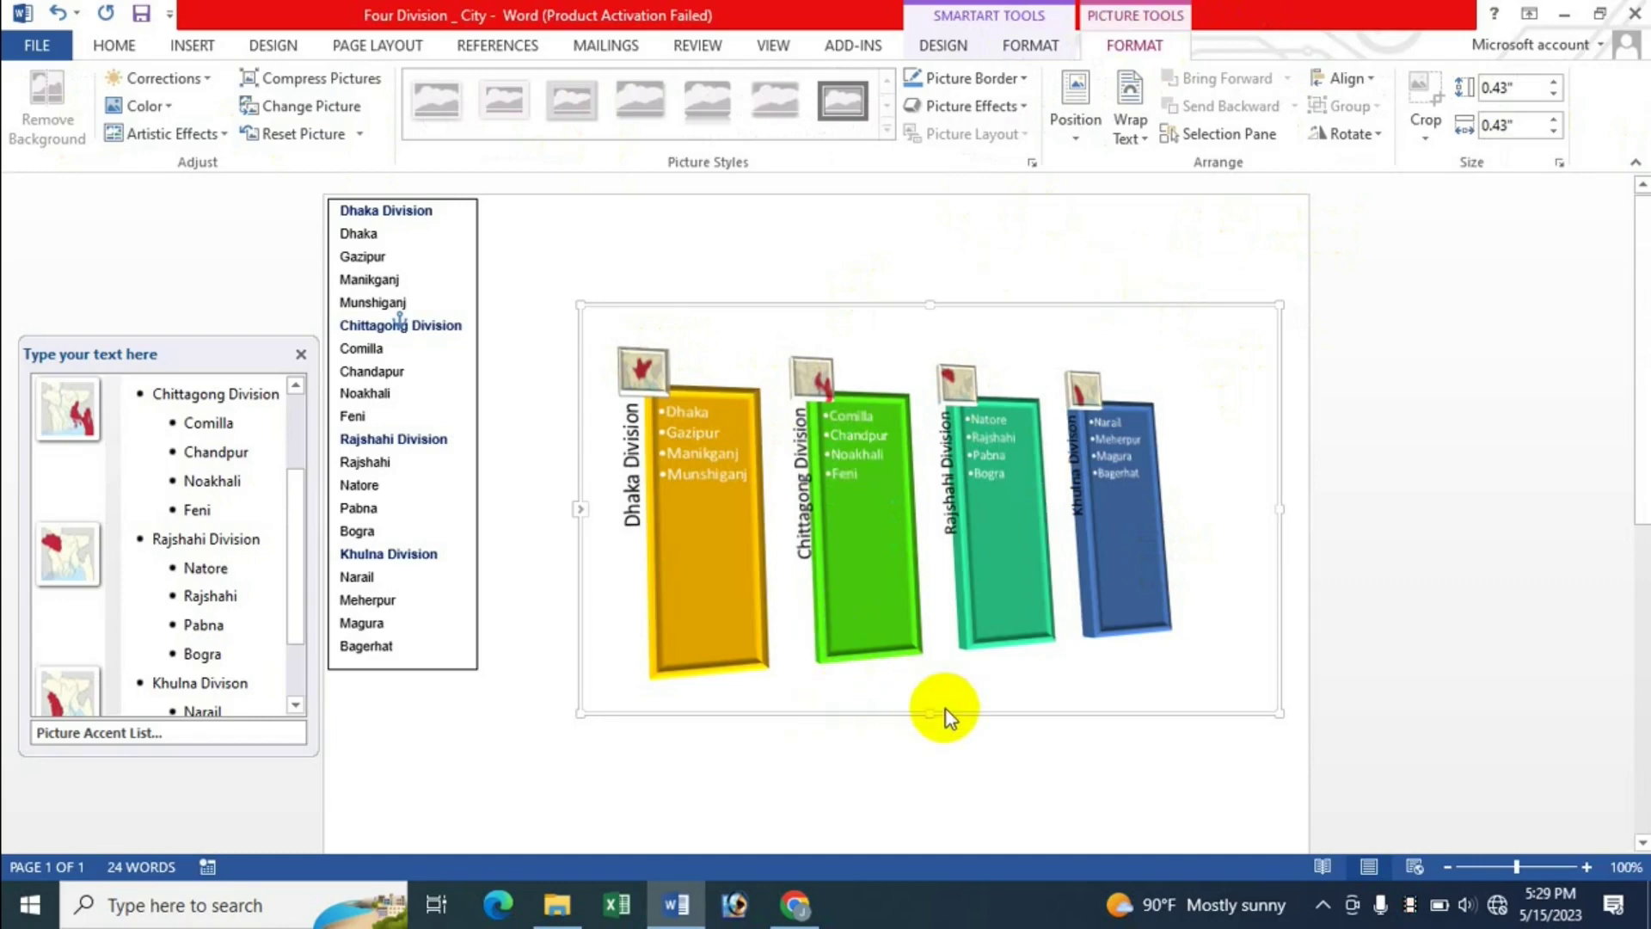
click(795, 904)
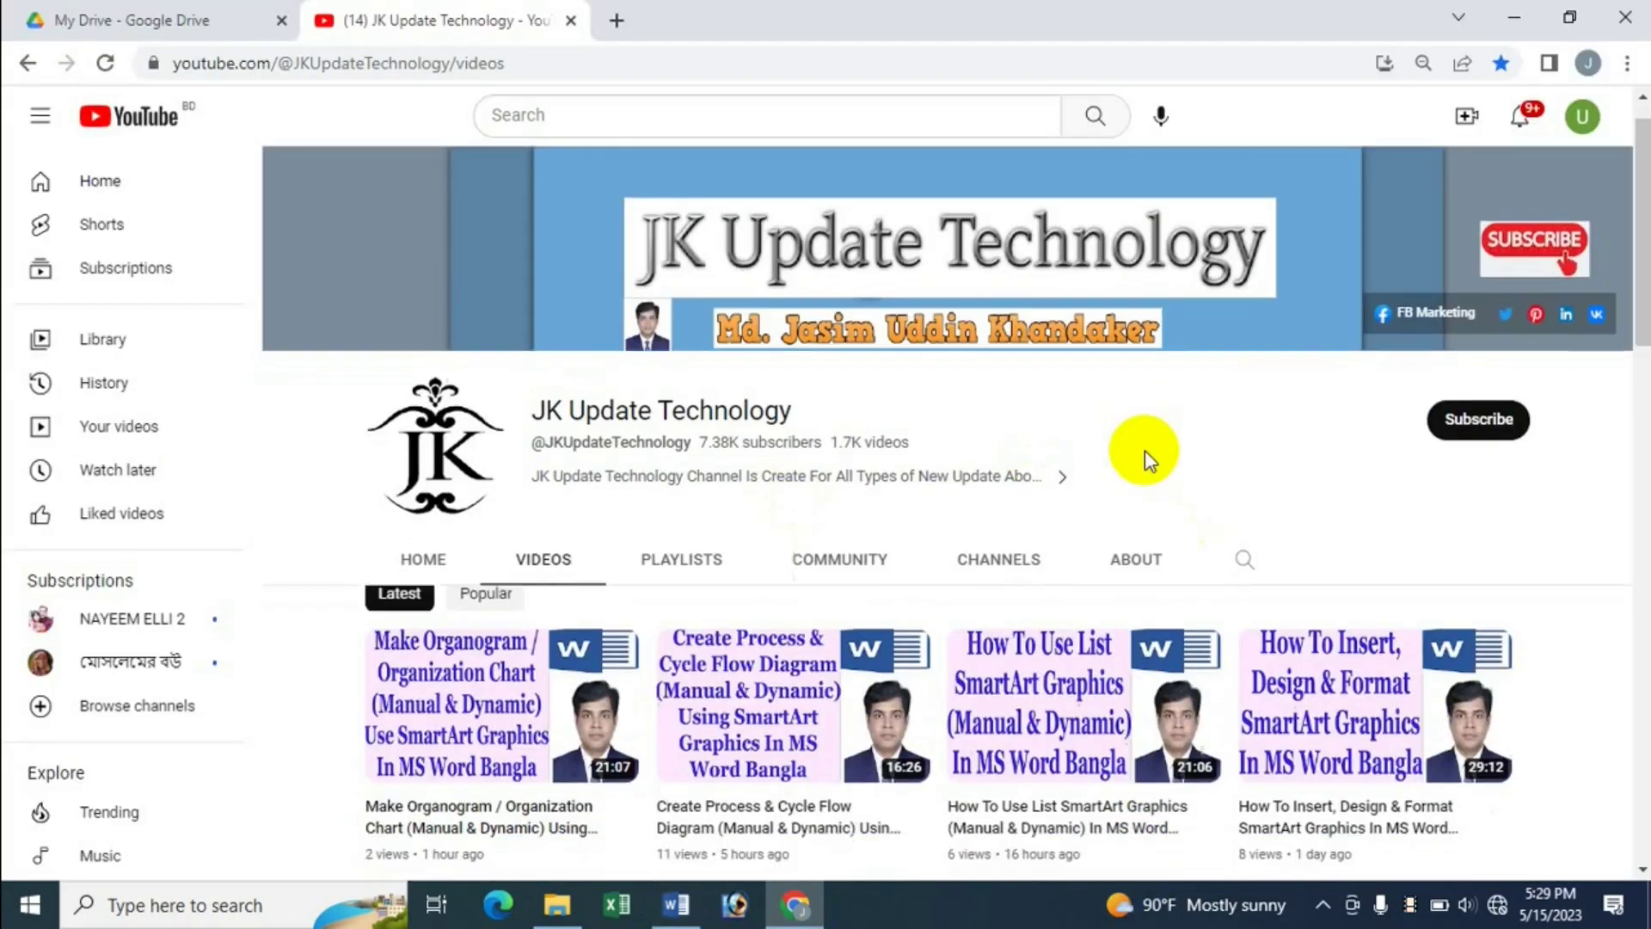
Step: Scroll through the YouTube channel's video list, then return to the Word document
scroll(1143, 451, down, 4)
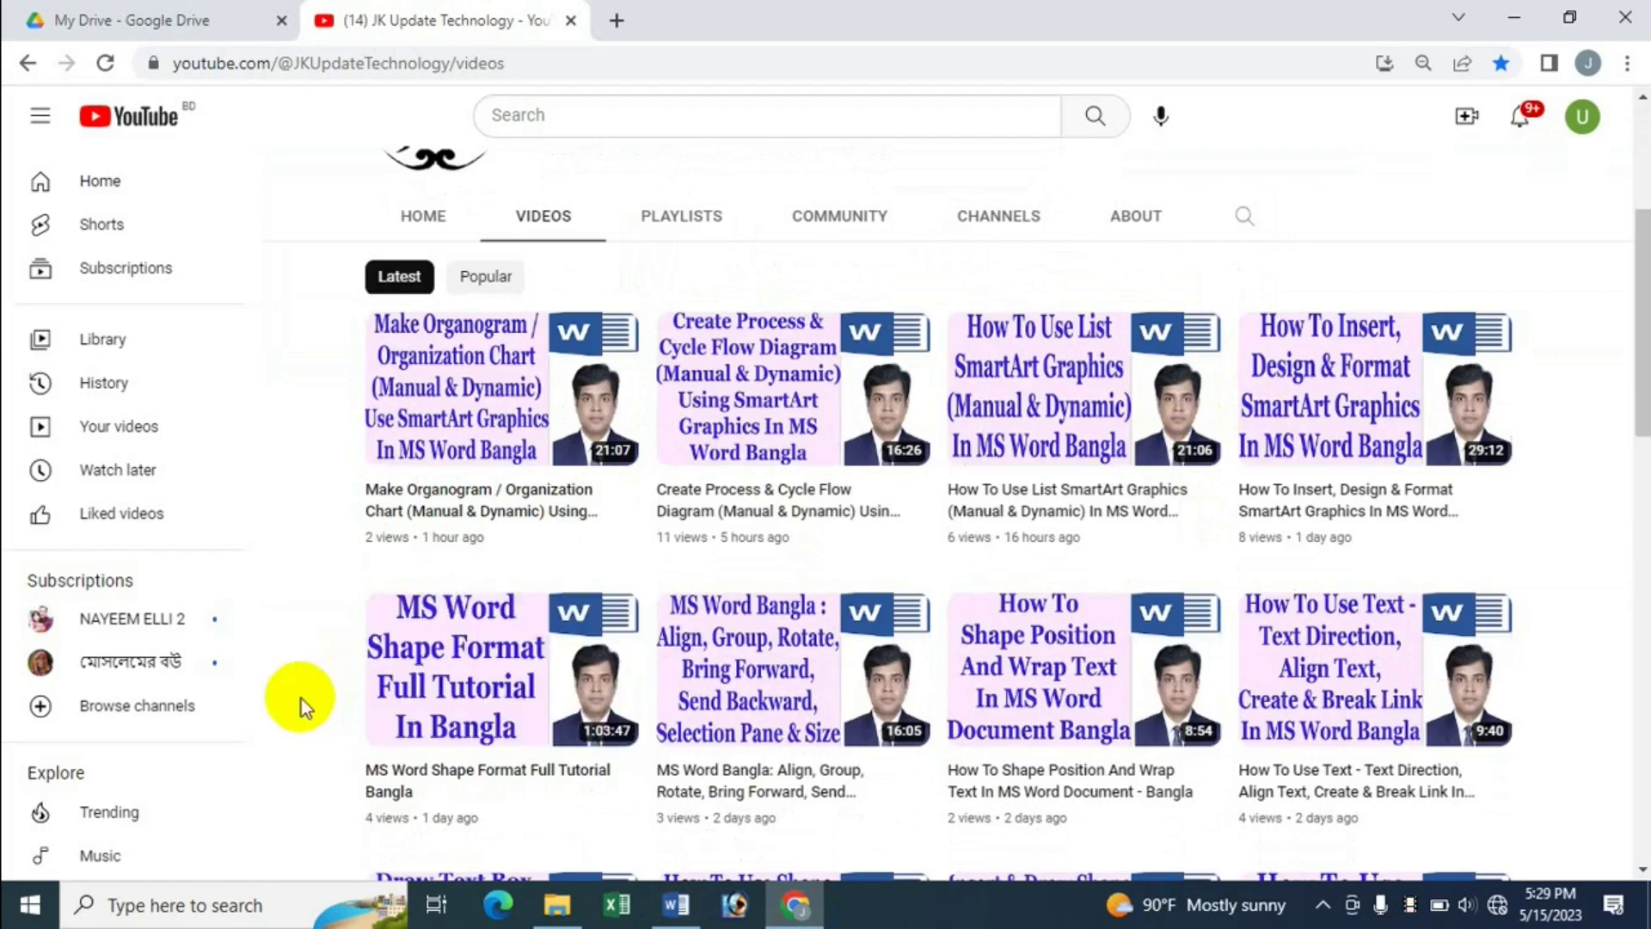
scroll(301, 697, down, 4)
scroll(301, 695, down, 2)
scroll(859, 206, up, 5)
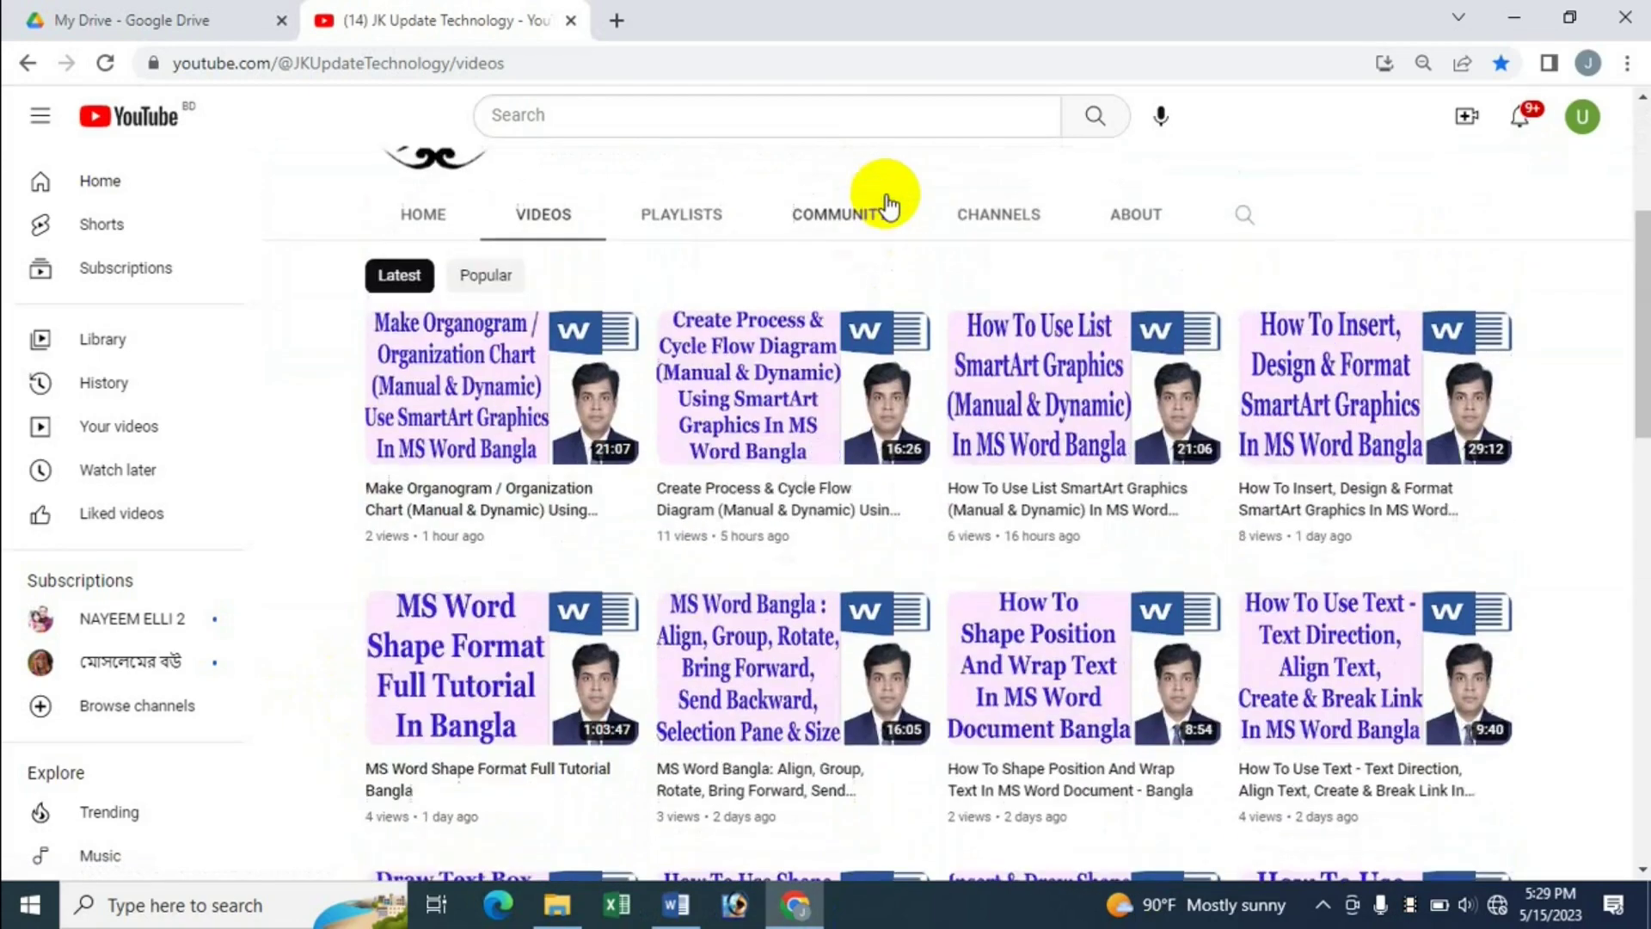
scroll(884, 203, up, 5)
click(675, 912)
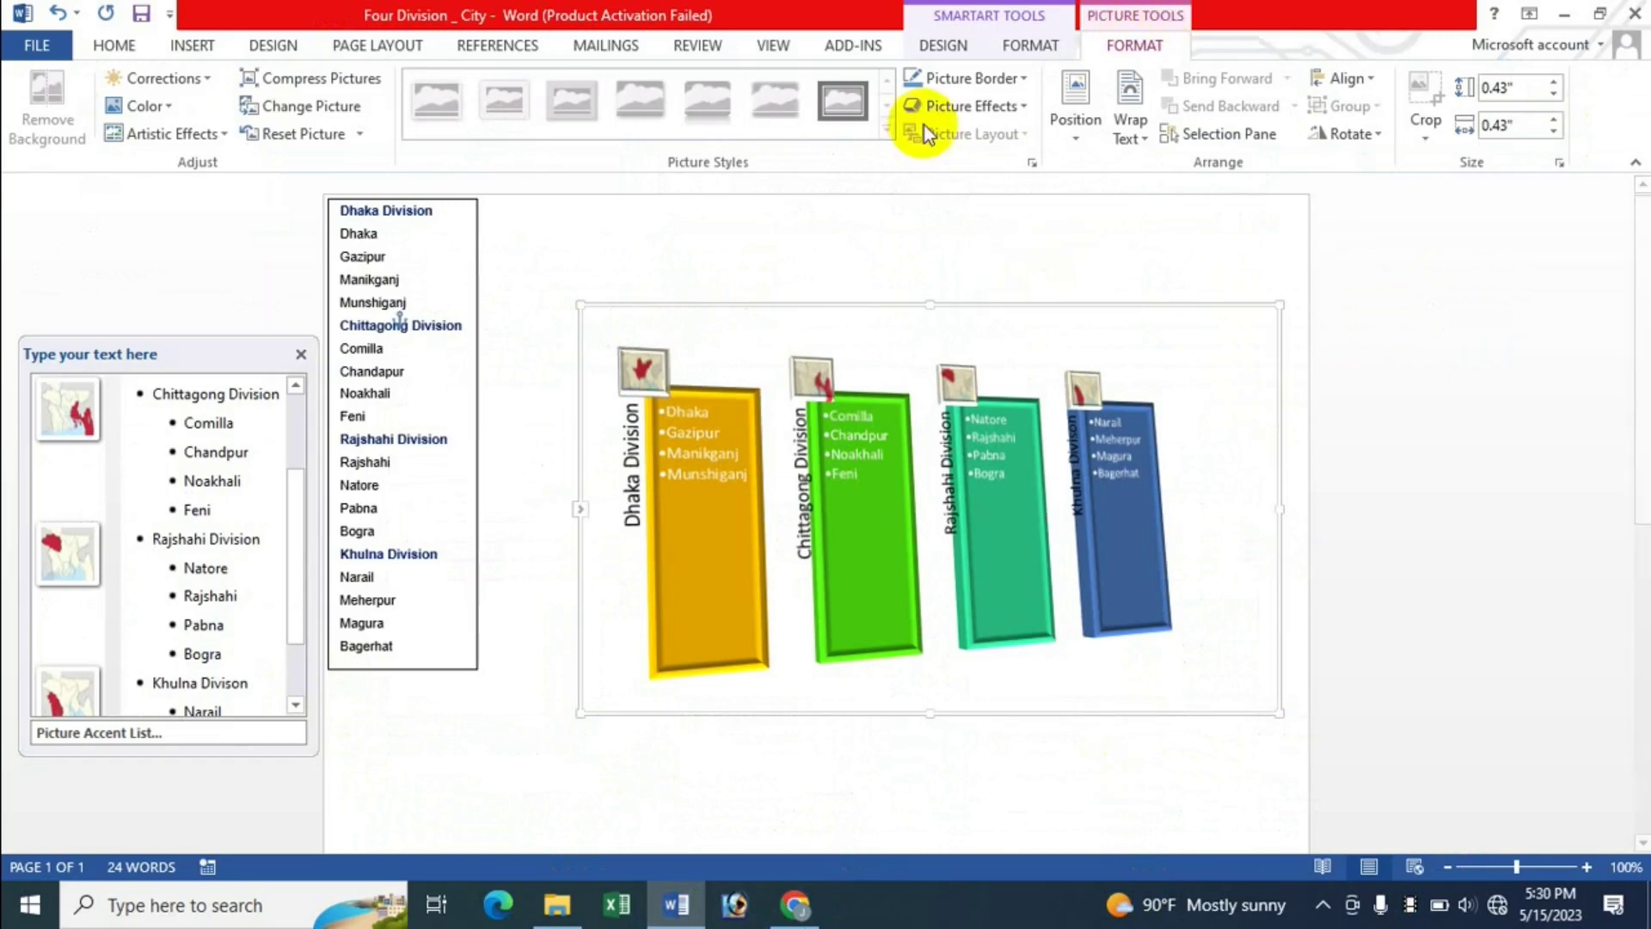
Step: Review the SmartArt Format and Design options, then select the Dhaka shape and the whole graphic
click(1030, 45)
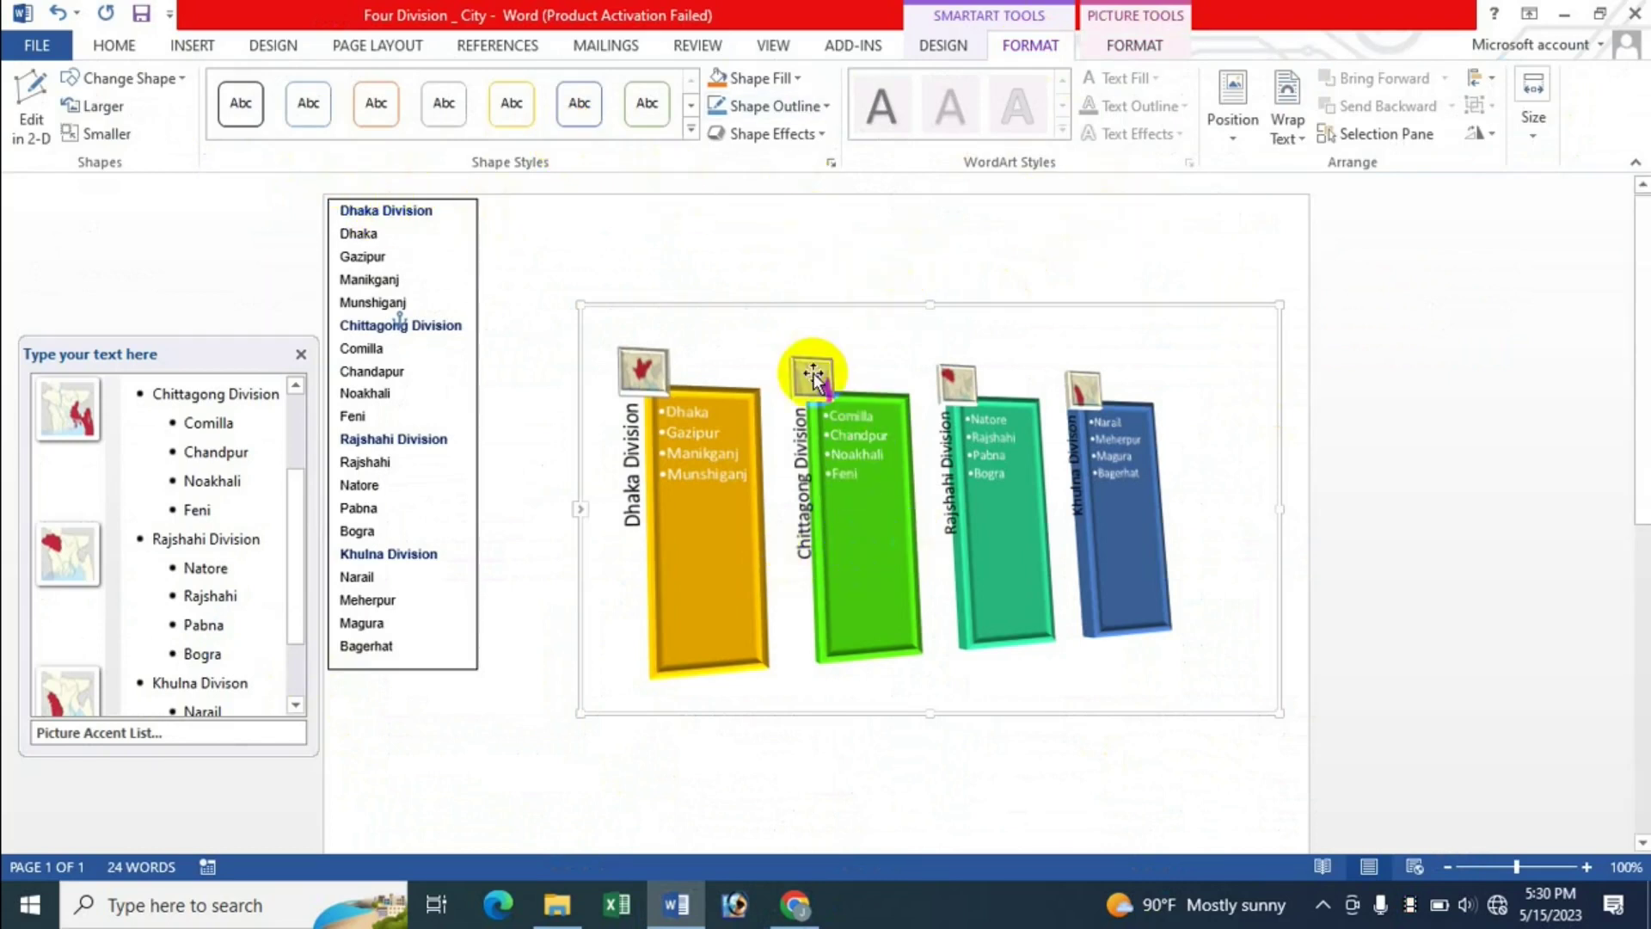
click(946, 44)
click(730, 490)
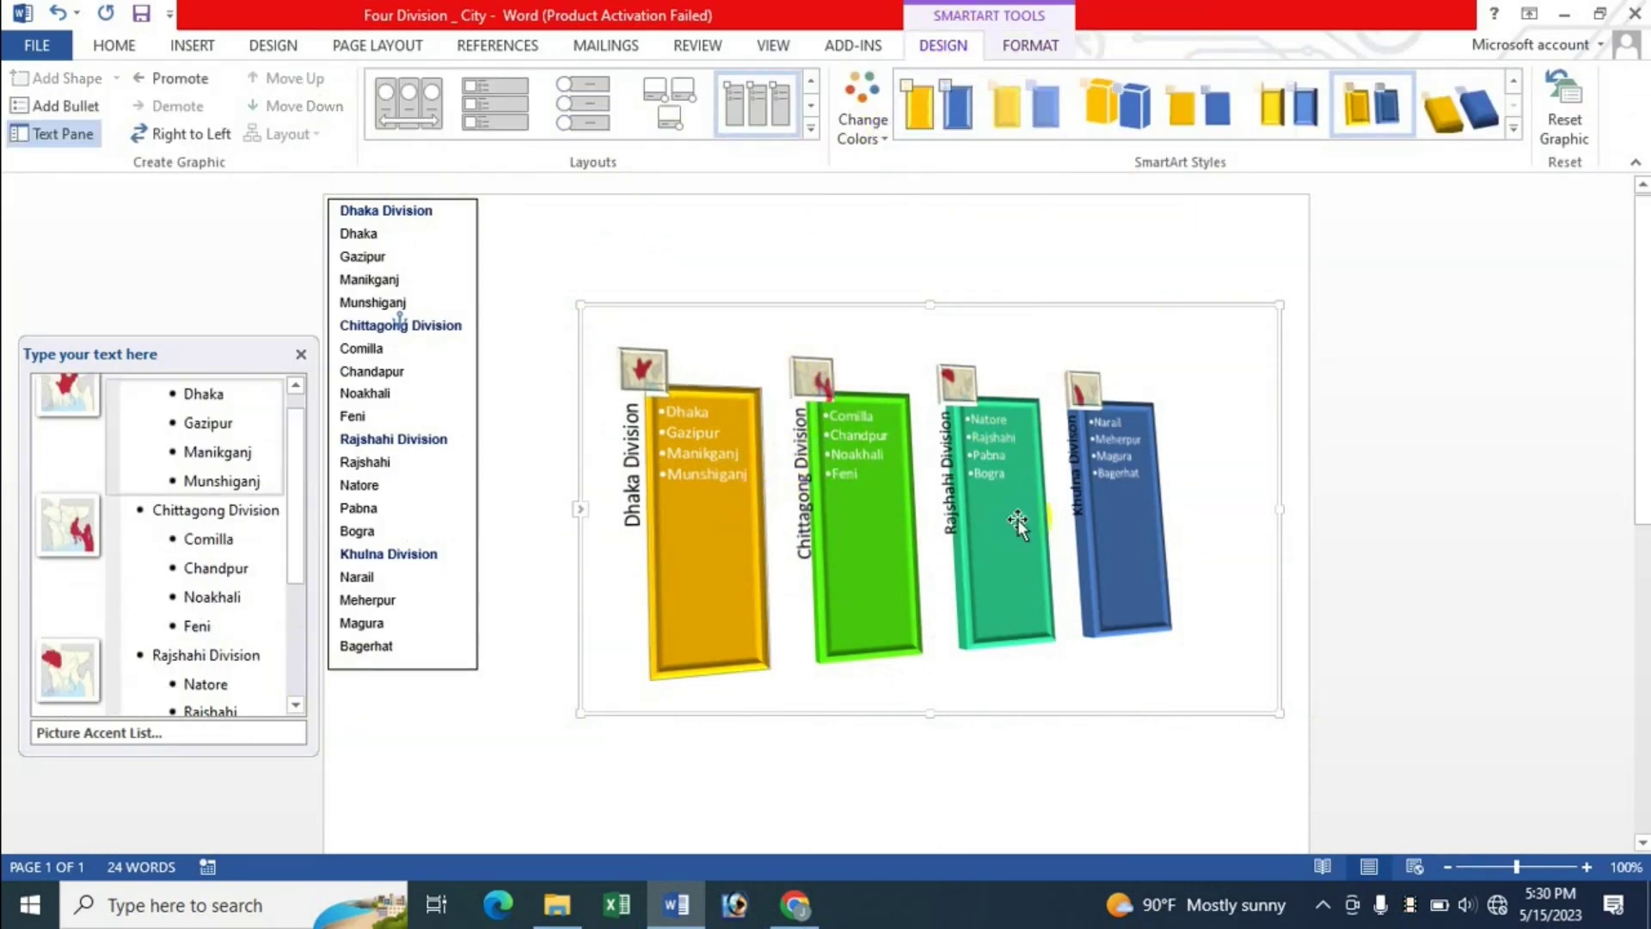
click(729, 630)
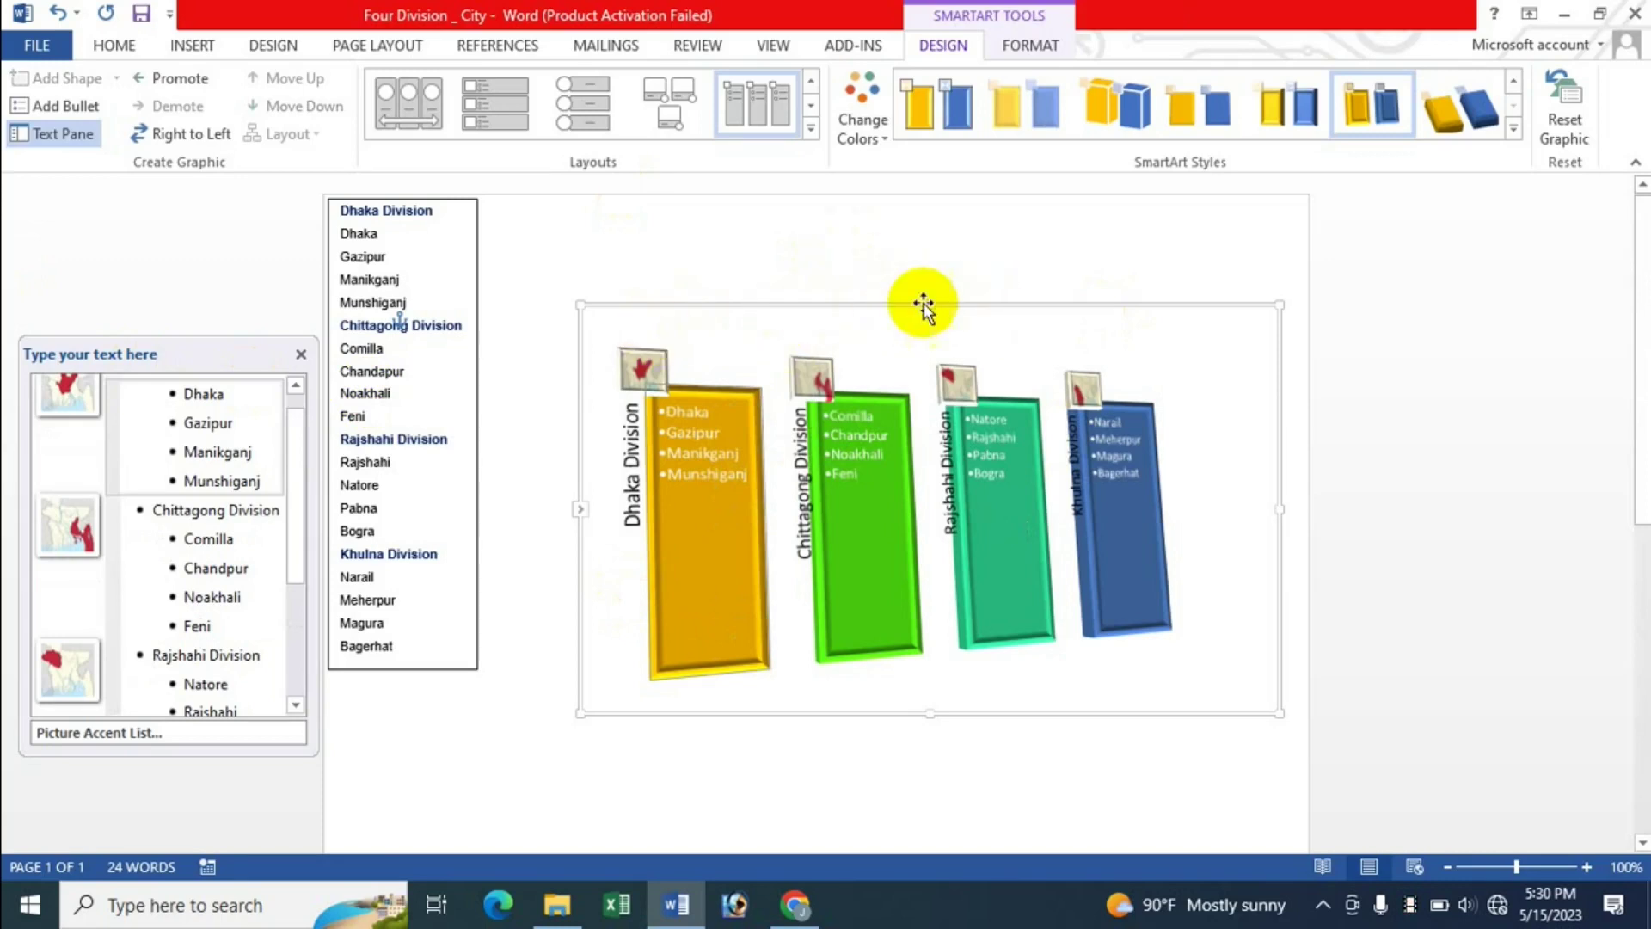
click(915, 308)
Step: Delete the 3-D SmartArt and select all the division list text
key(Delete)
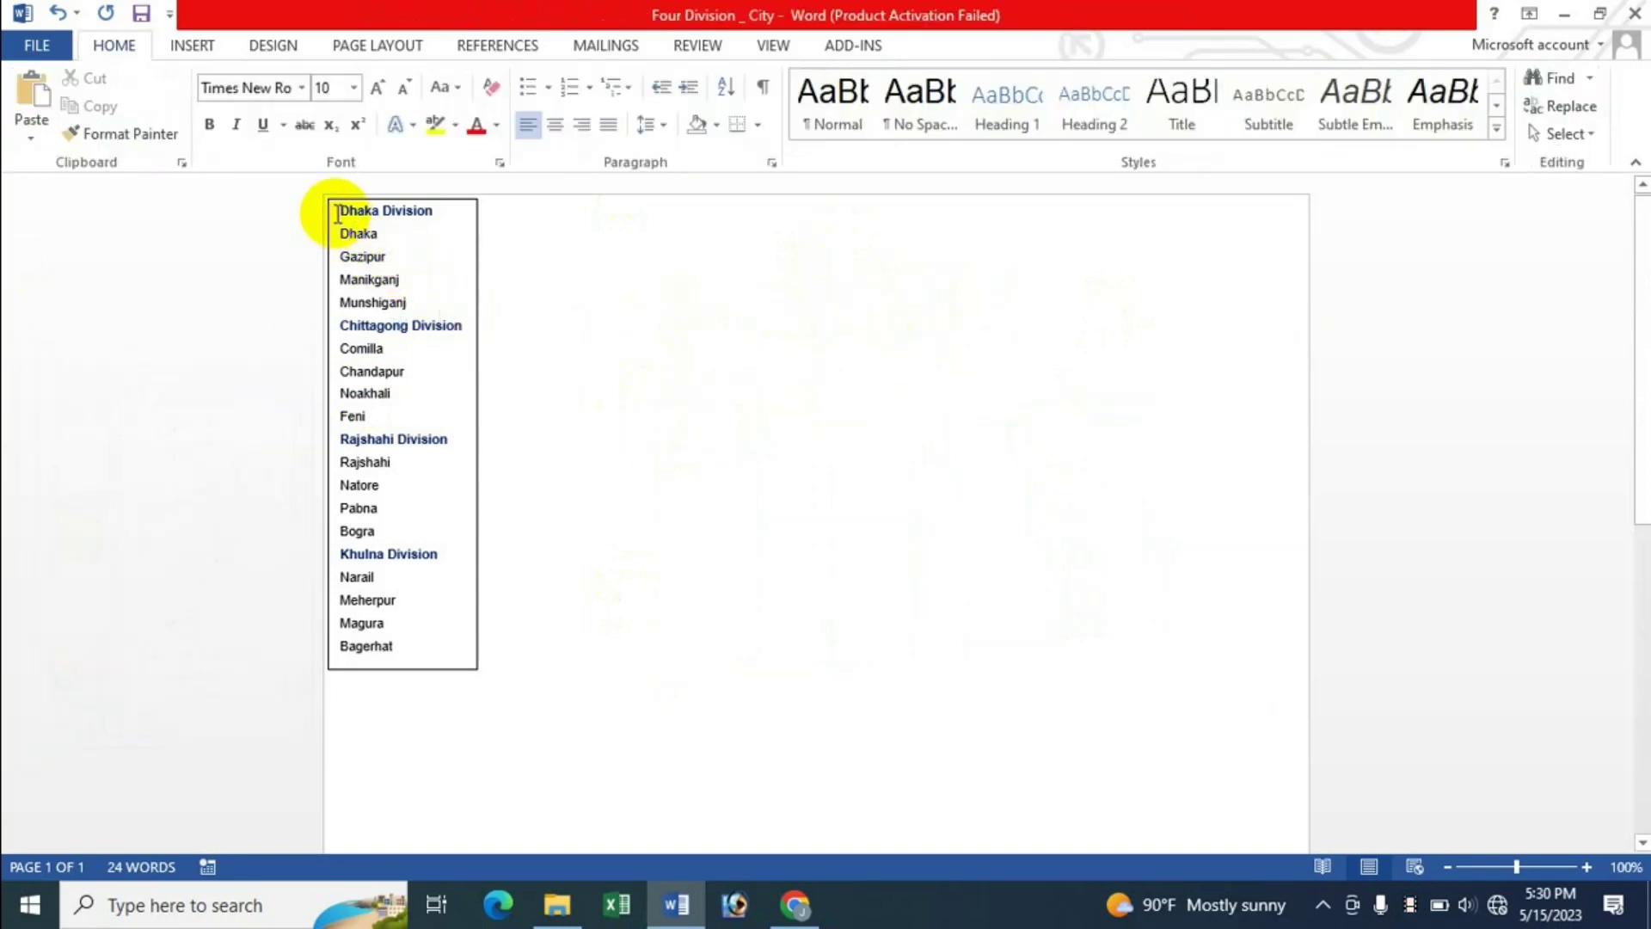
drag(337, 214, 376, 664)
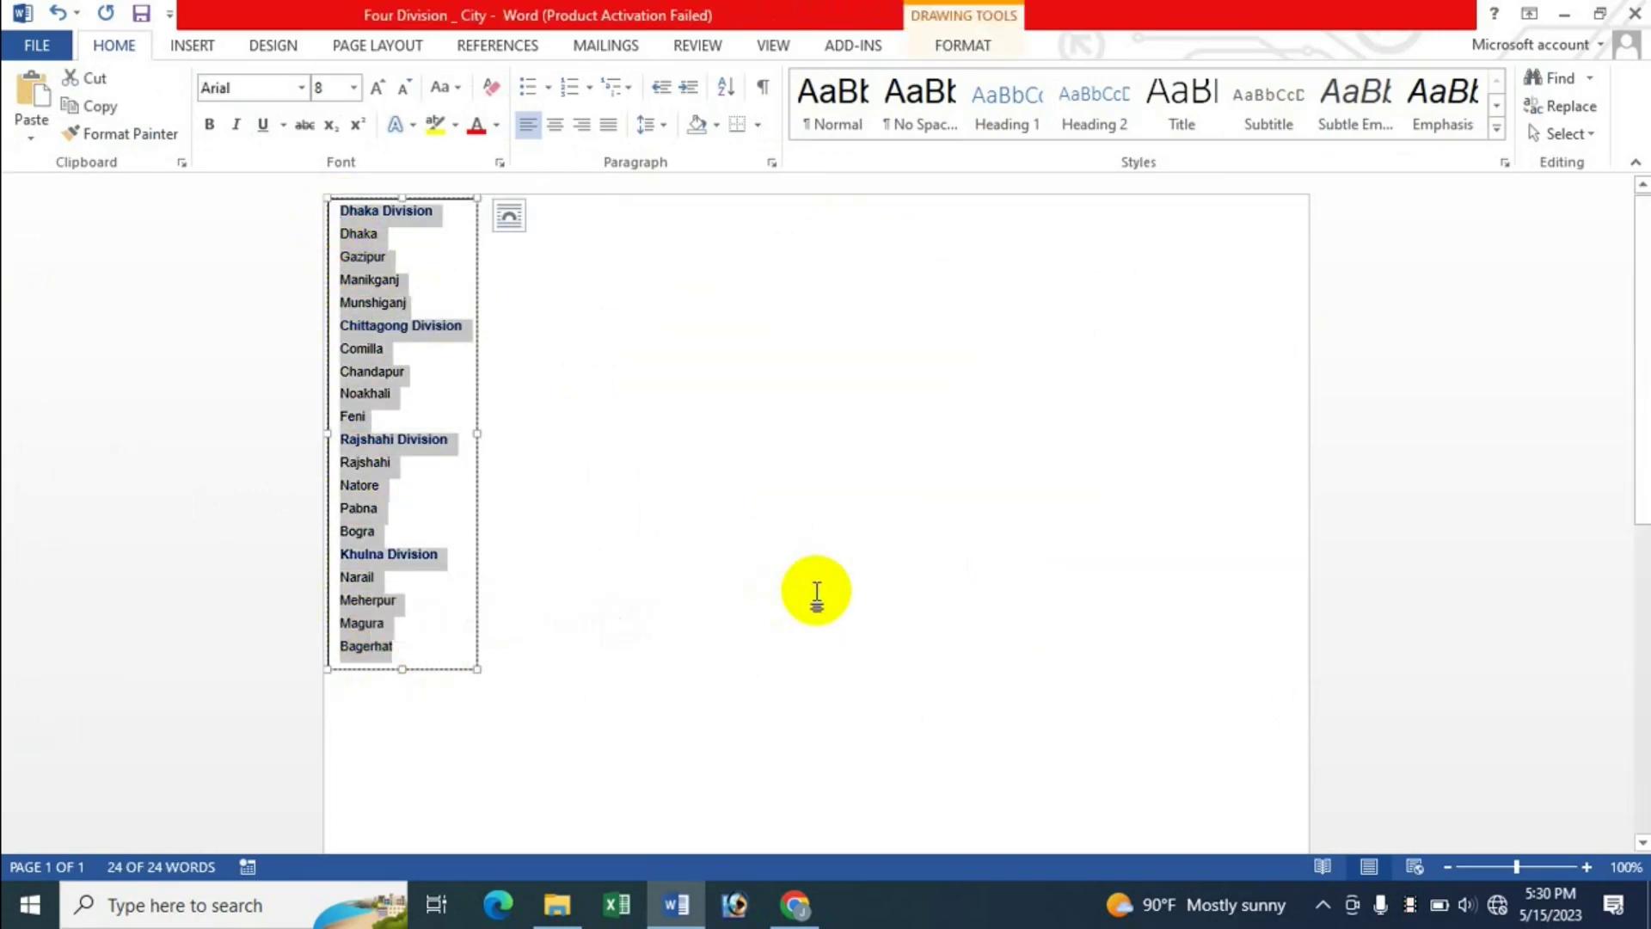
click(751, 376)
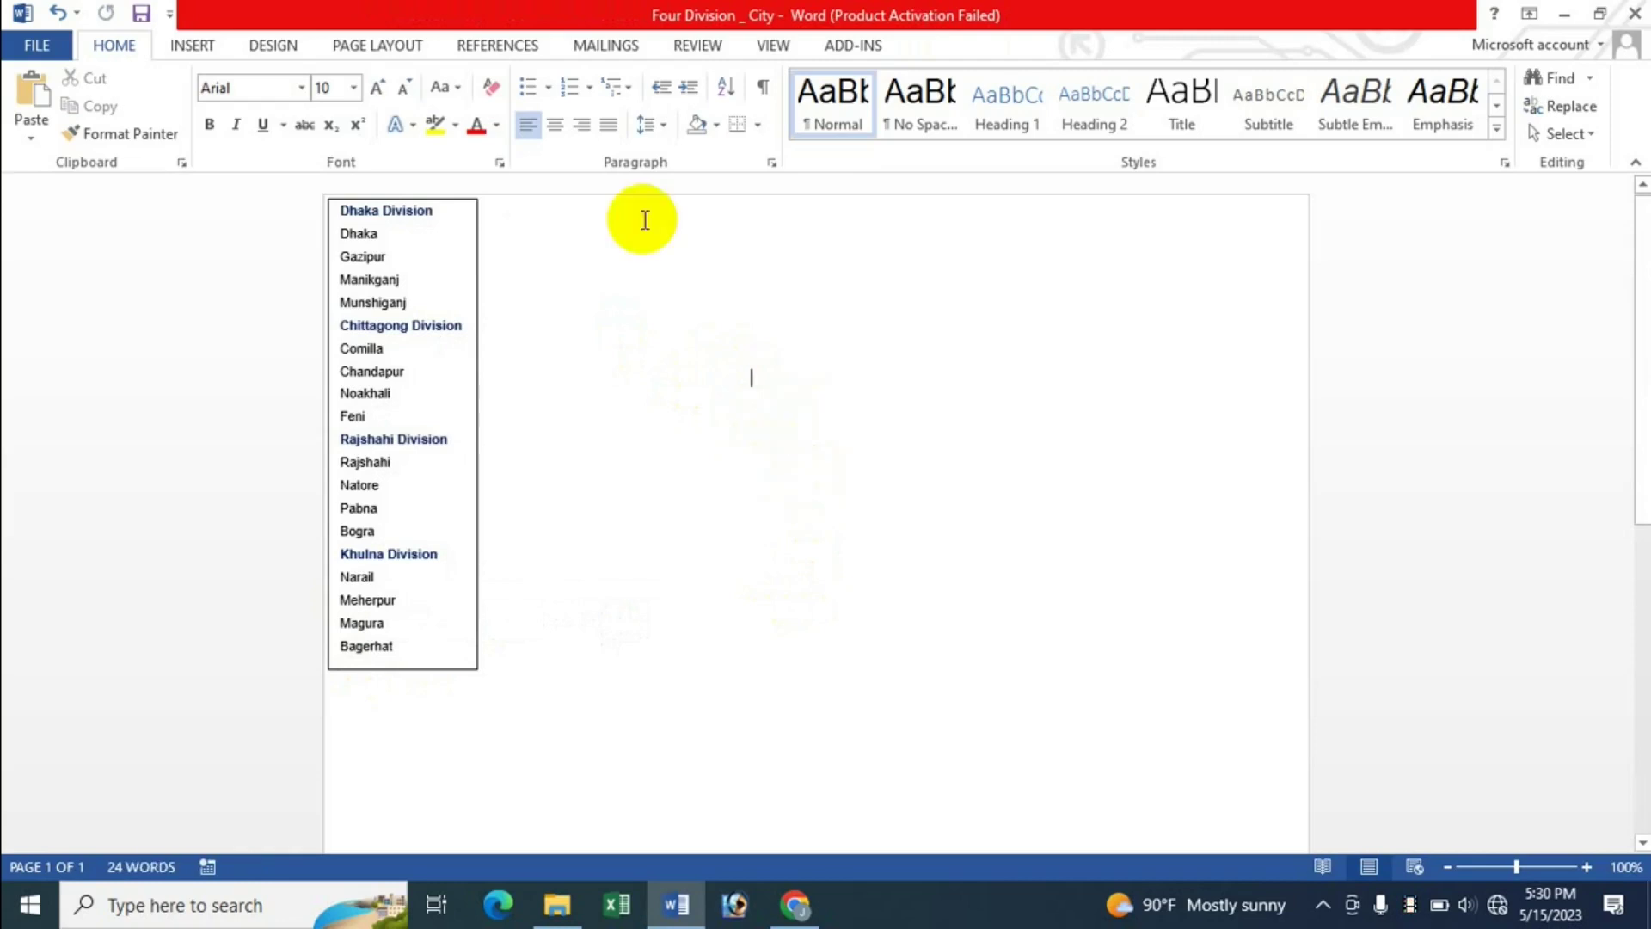
click(191, 44)
Step: Insert a Vertical Picture List SmartArt from the Picture category
click(391, 131)
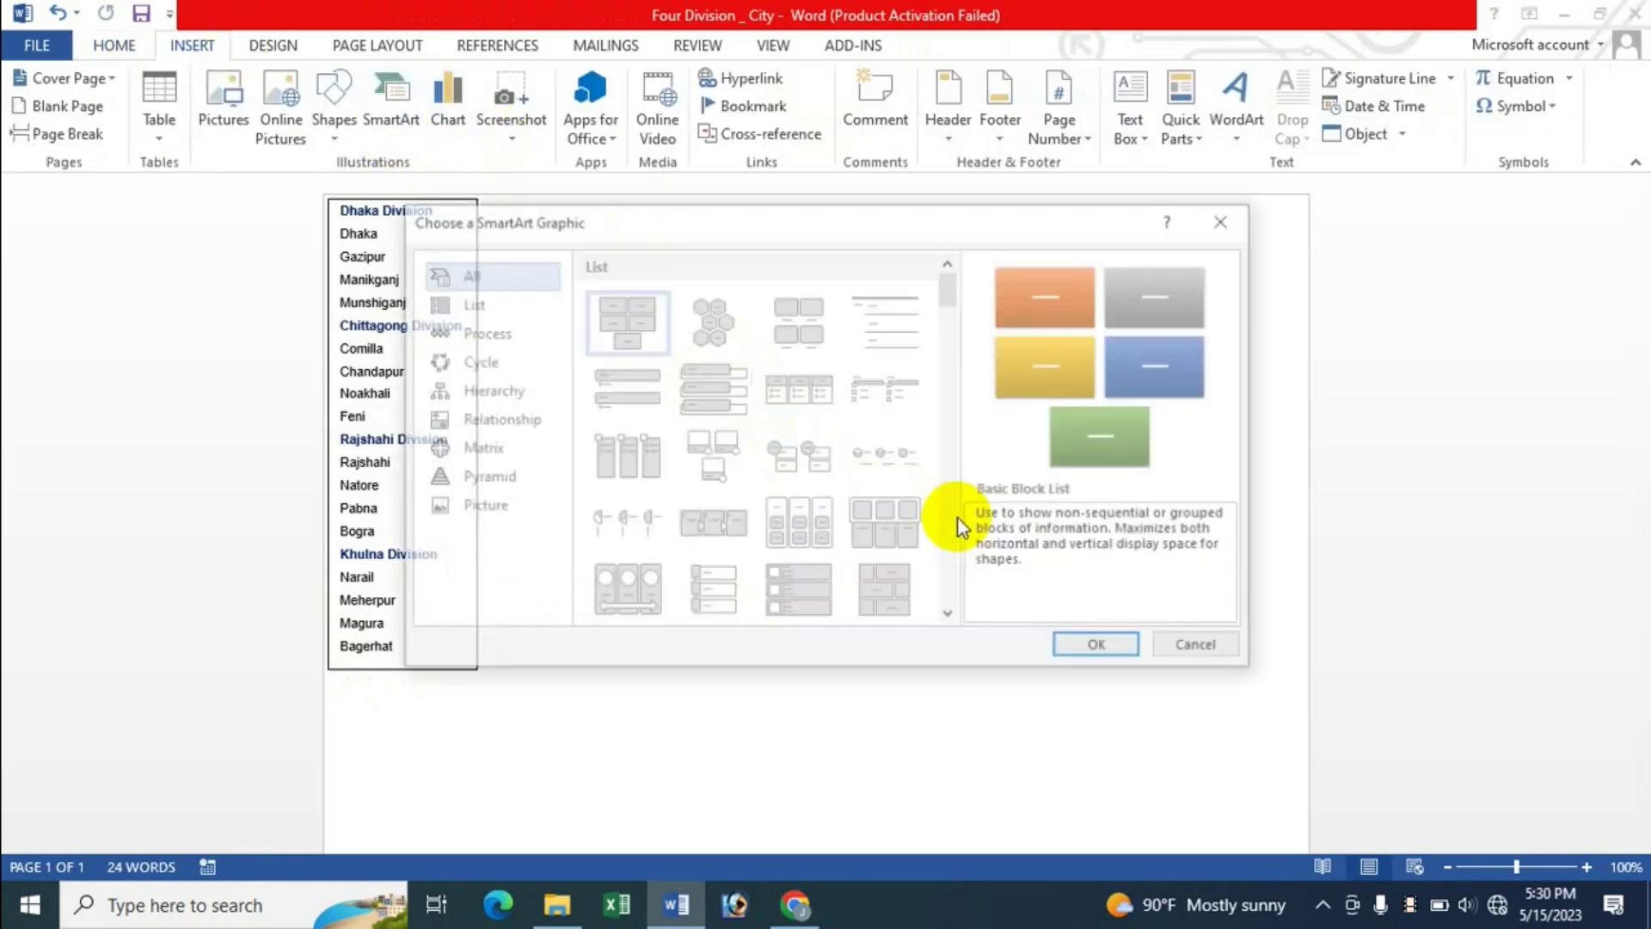
click(475, 506)
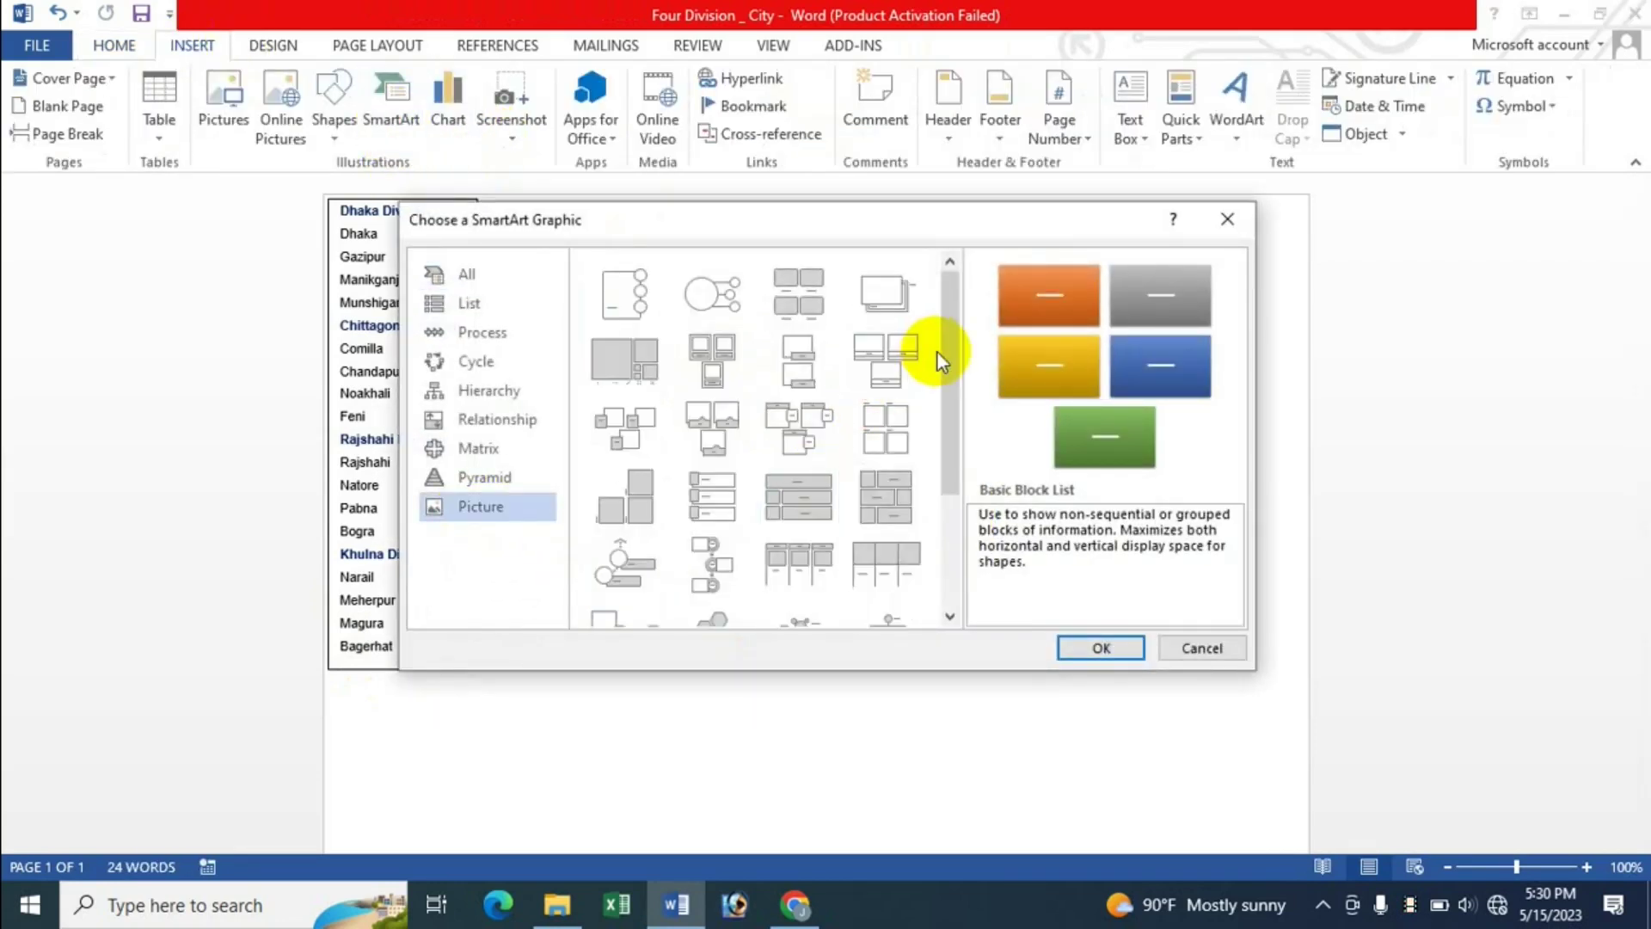
drag(946, 351, 946, 472)
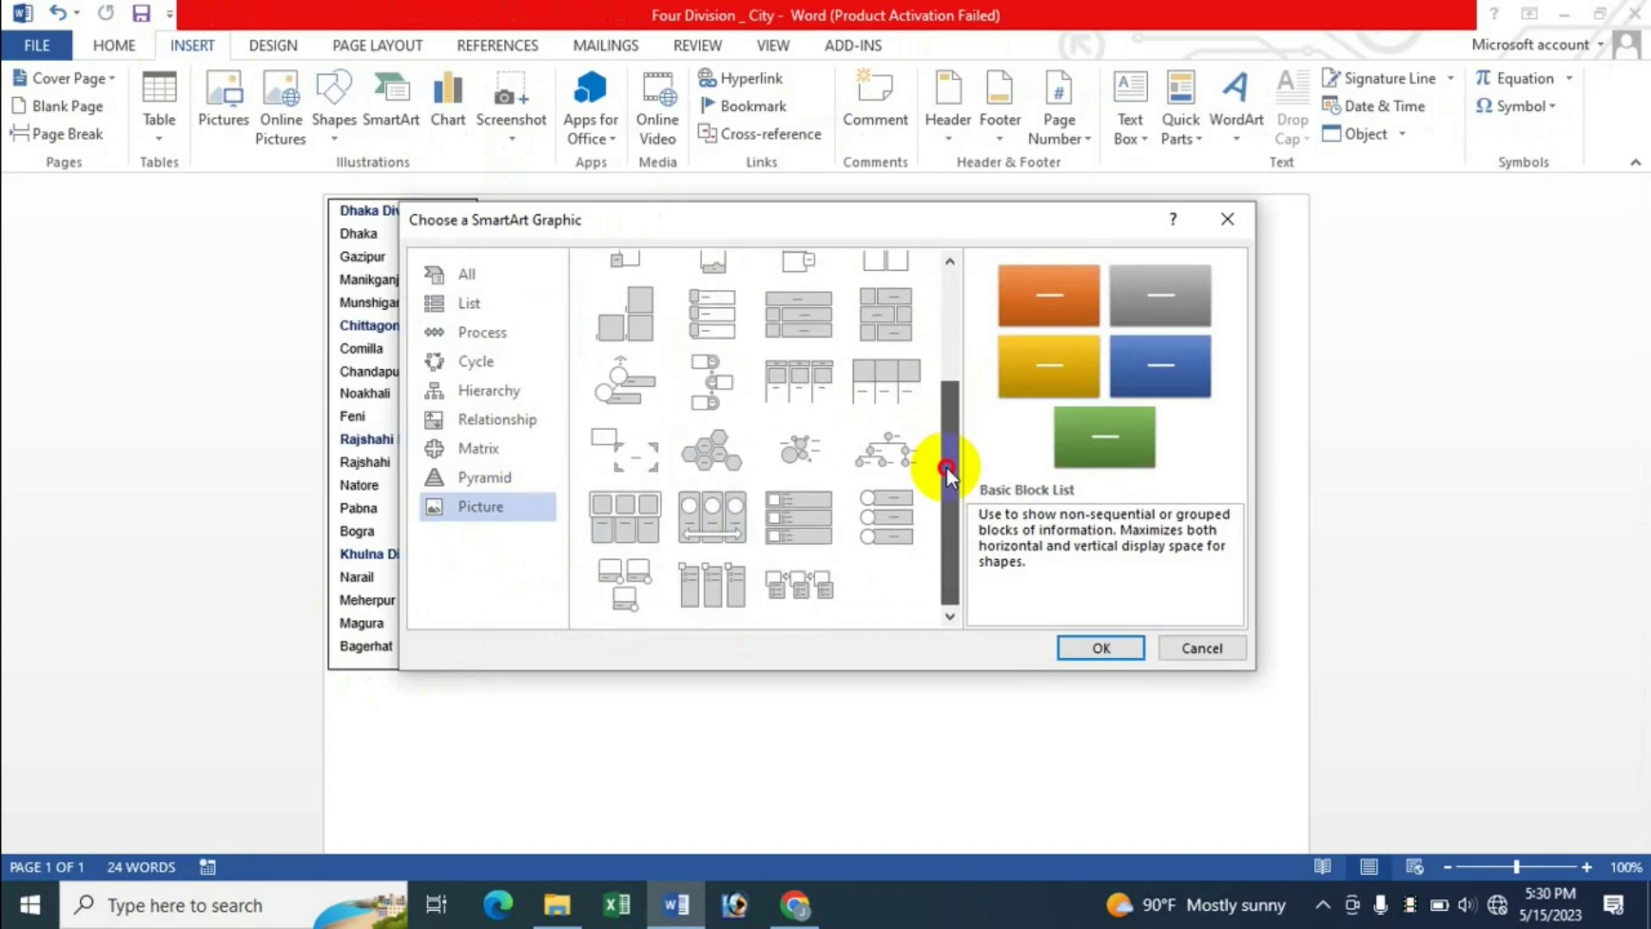
click(797, 528)
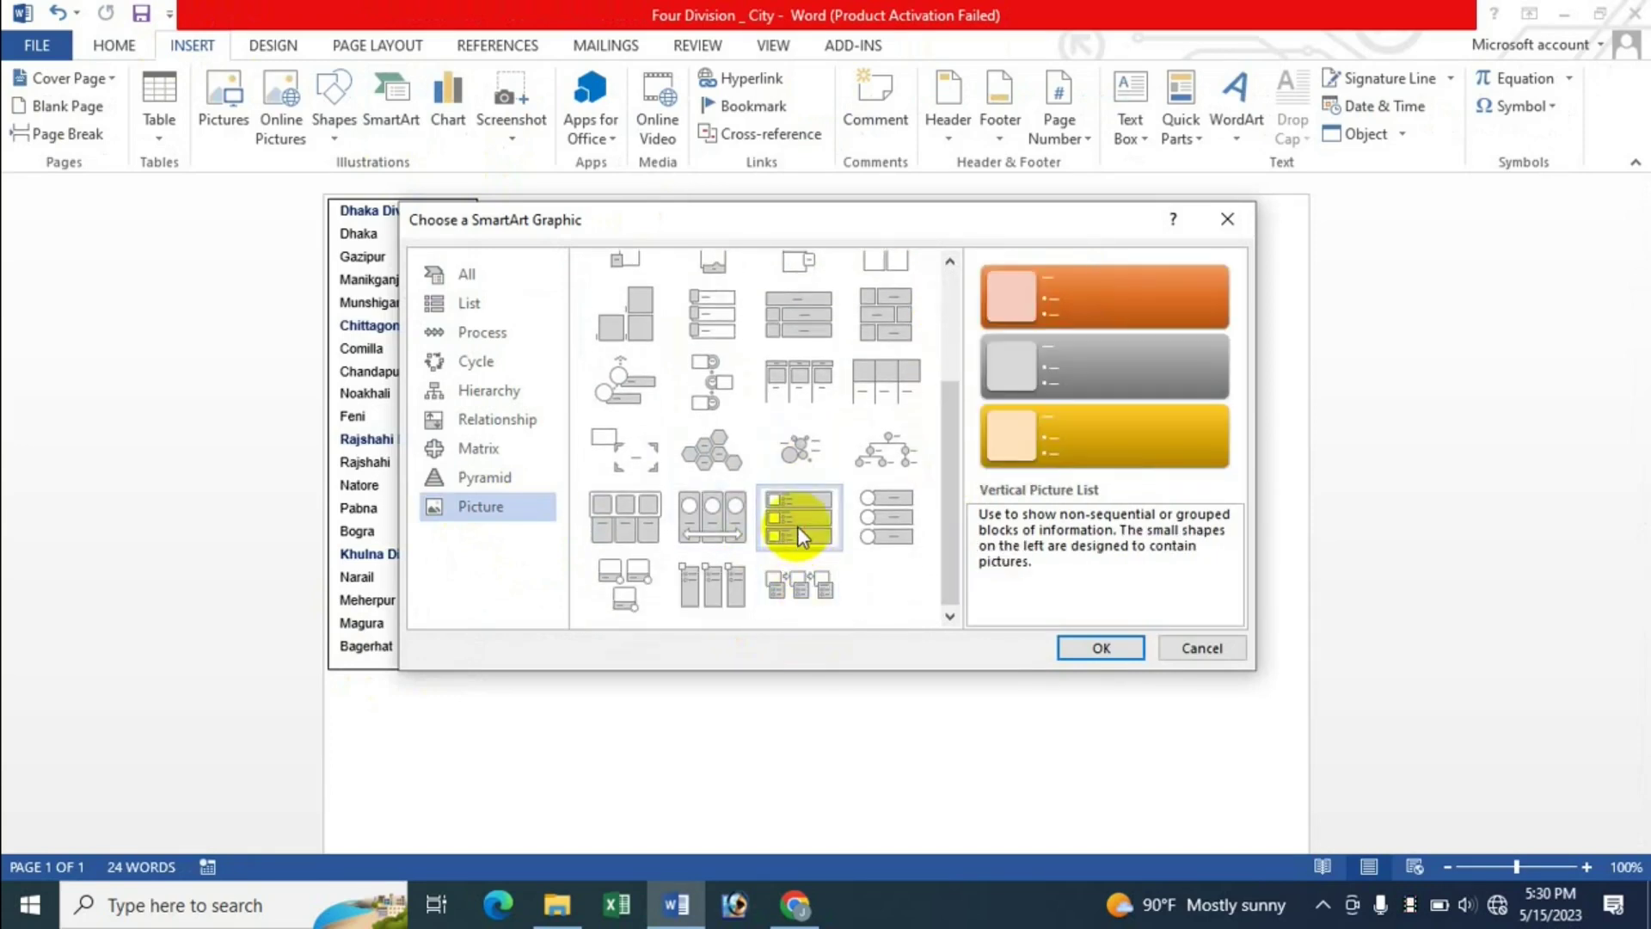
click(1114, 650)
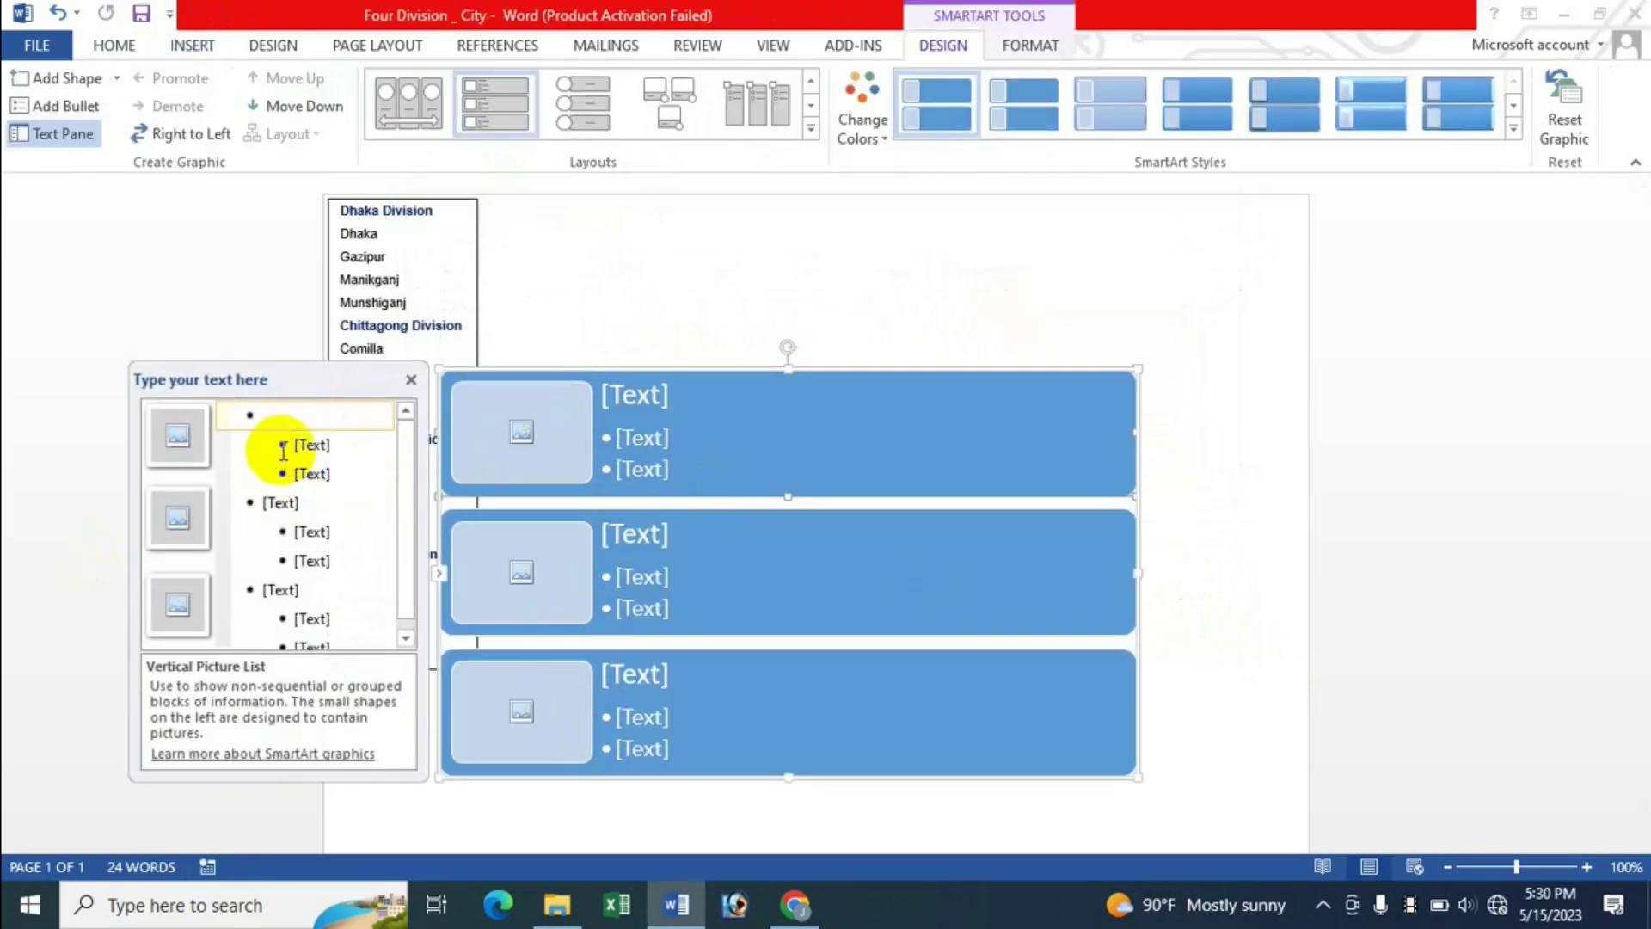
Step: Replace the SmartArt placeholder text with the copied division and district list
key(ctrl+a)
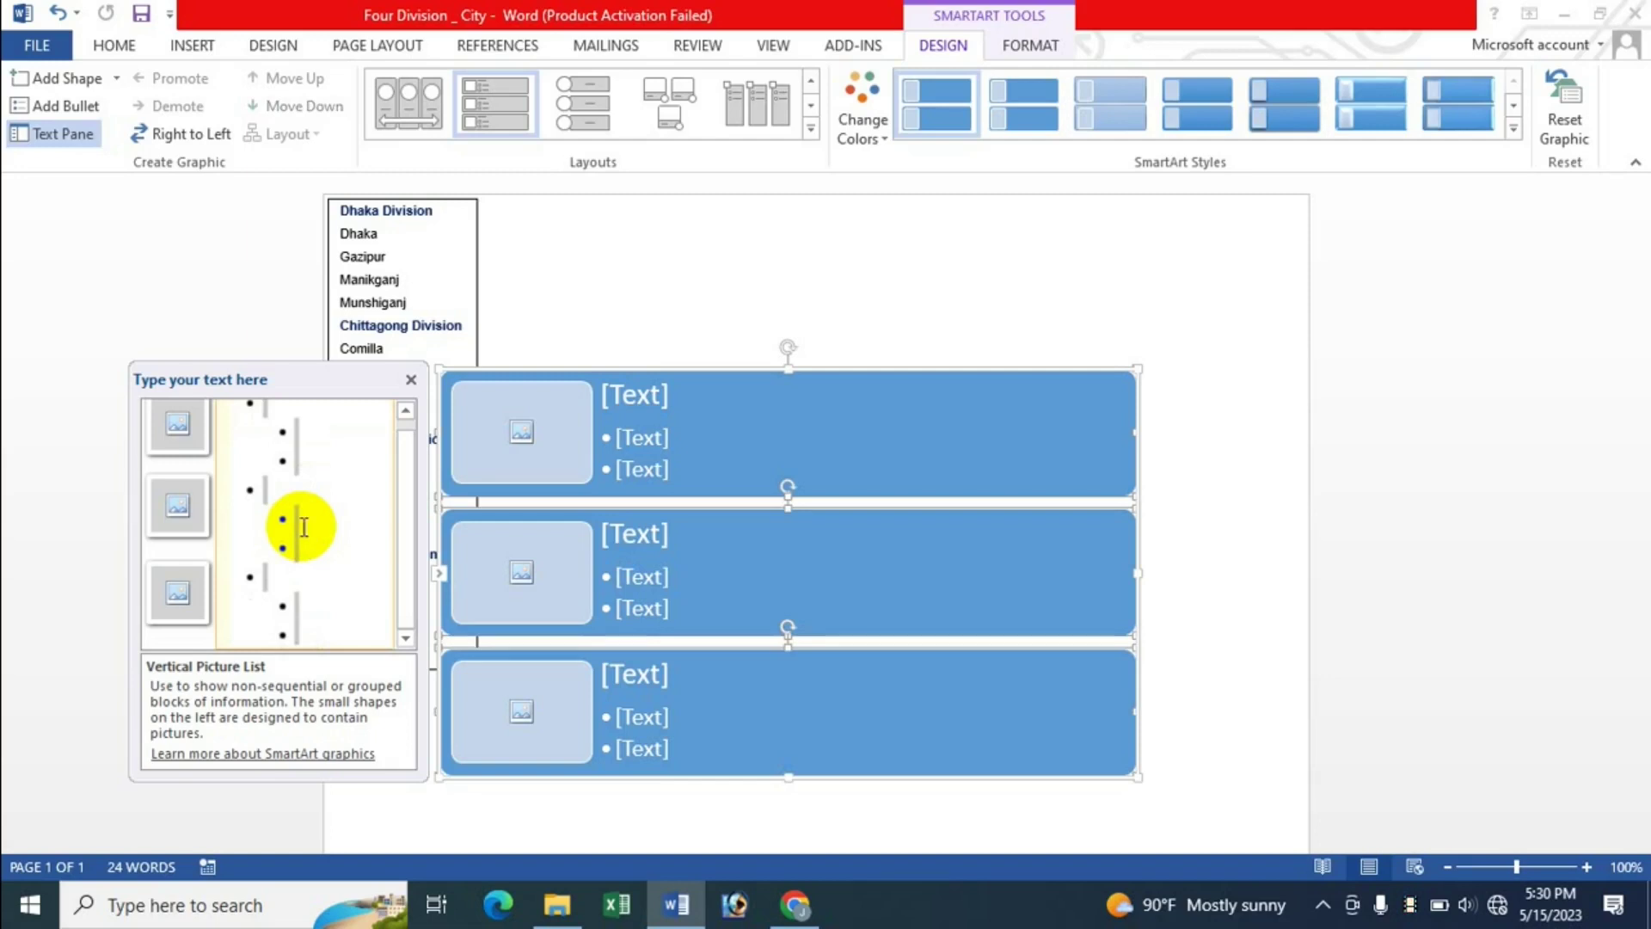
key(Delete)
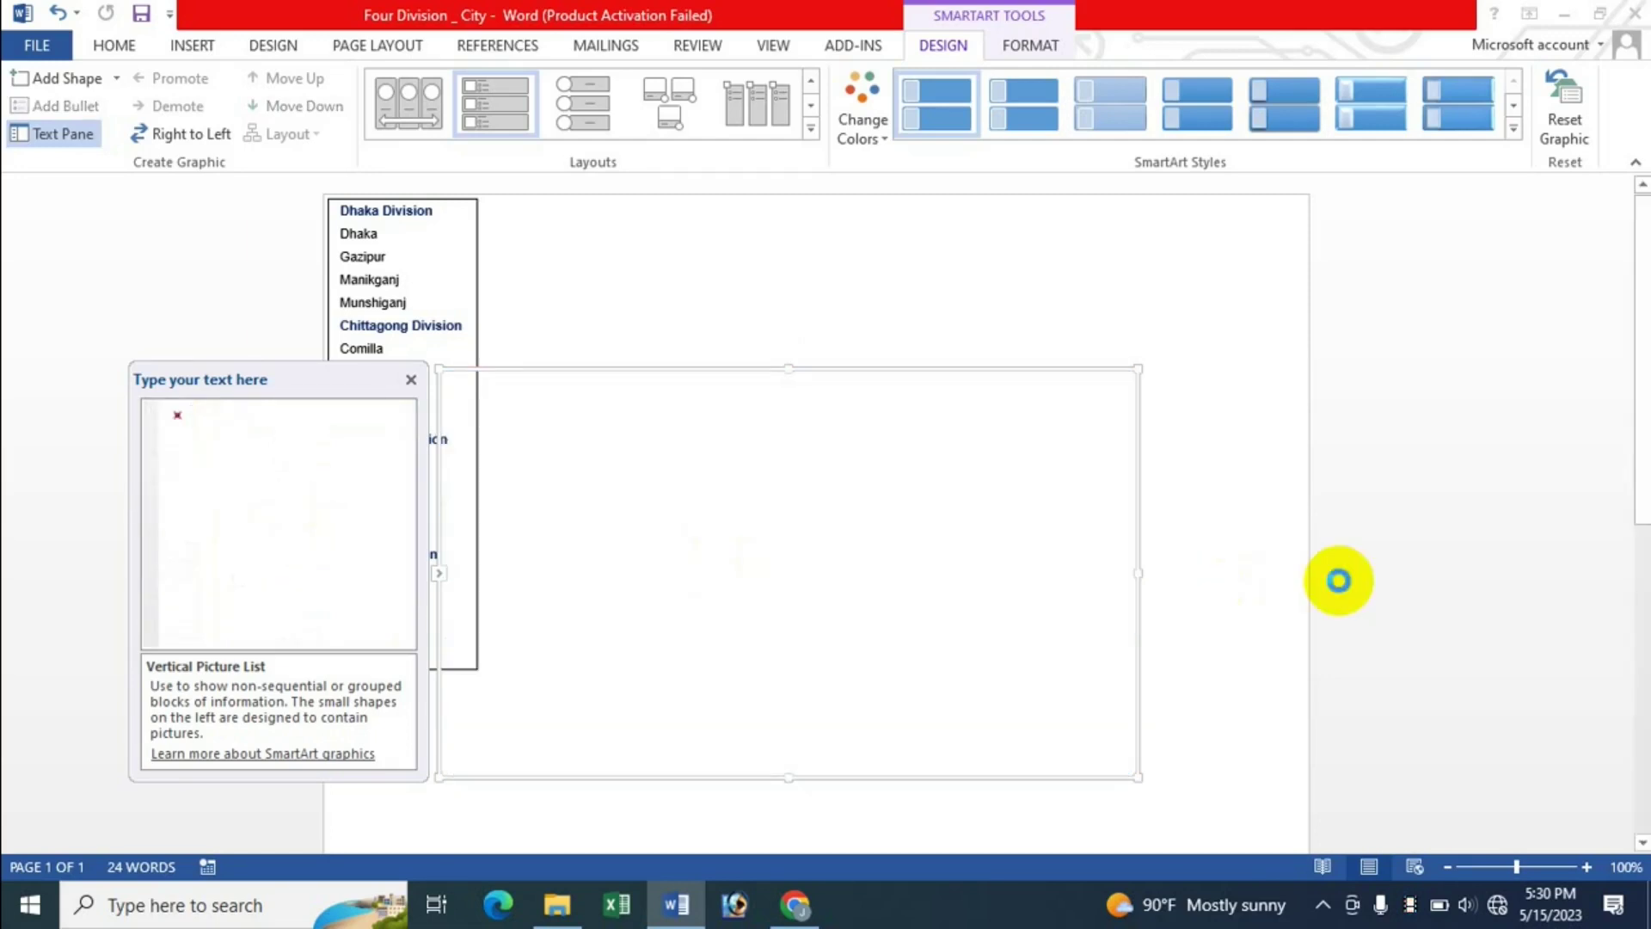
key(ctrl+v)
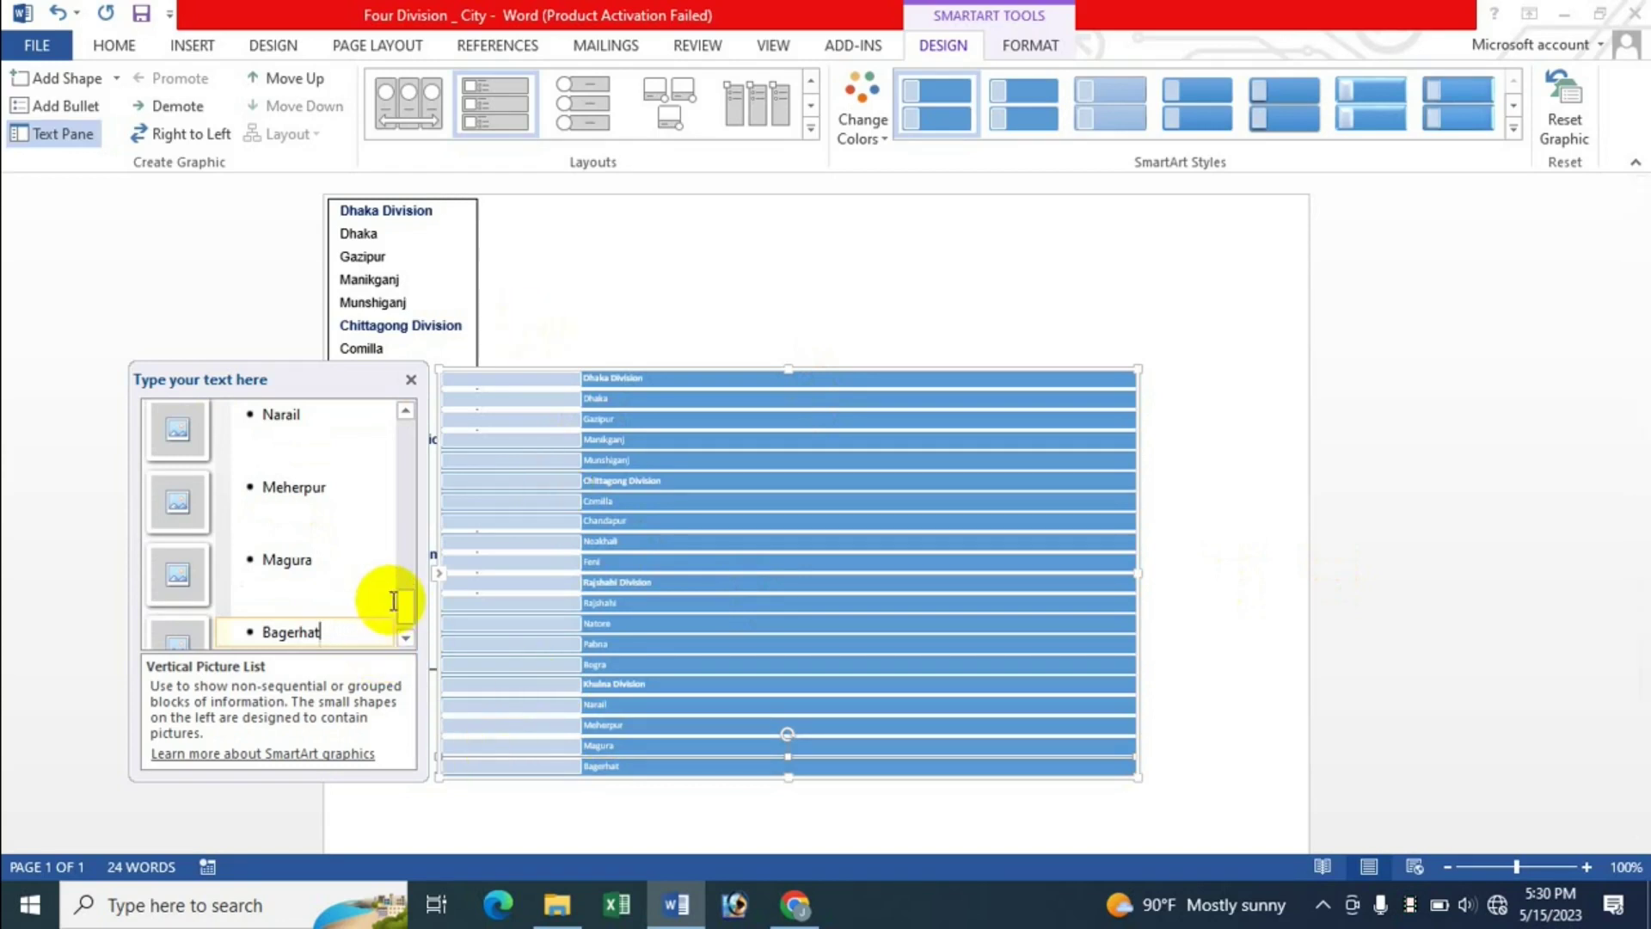
drag(404, 606, 407, 417)
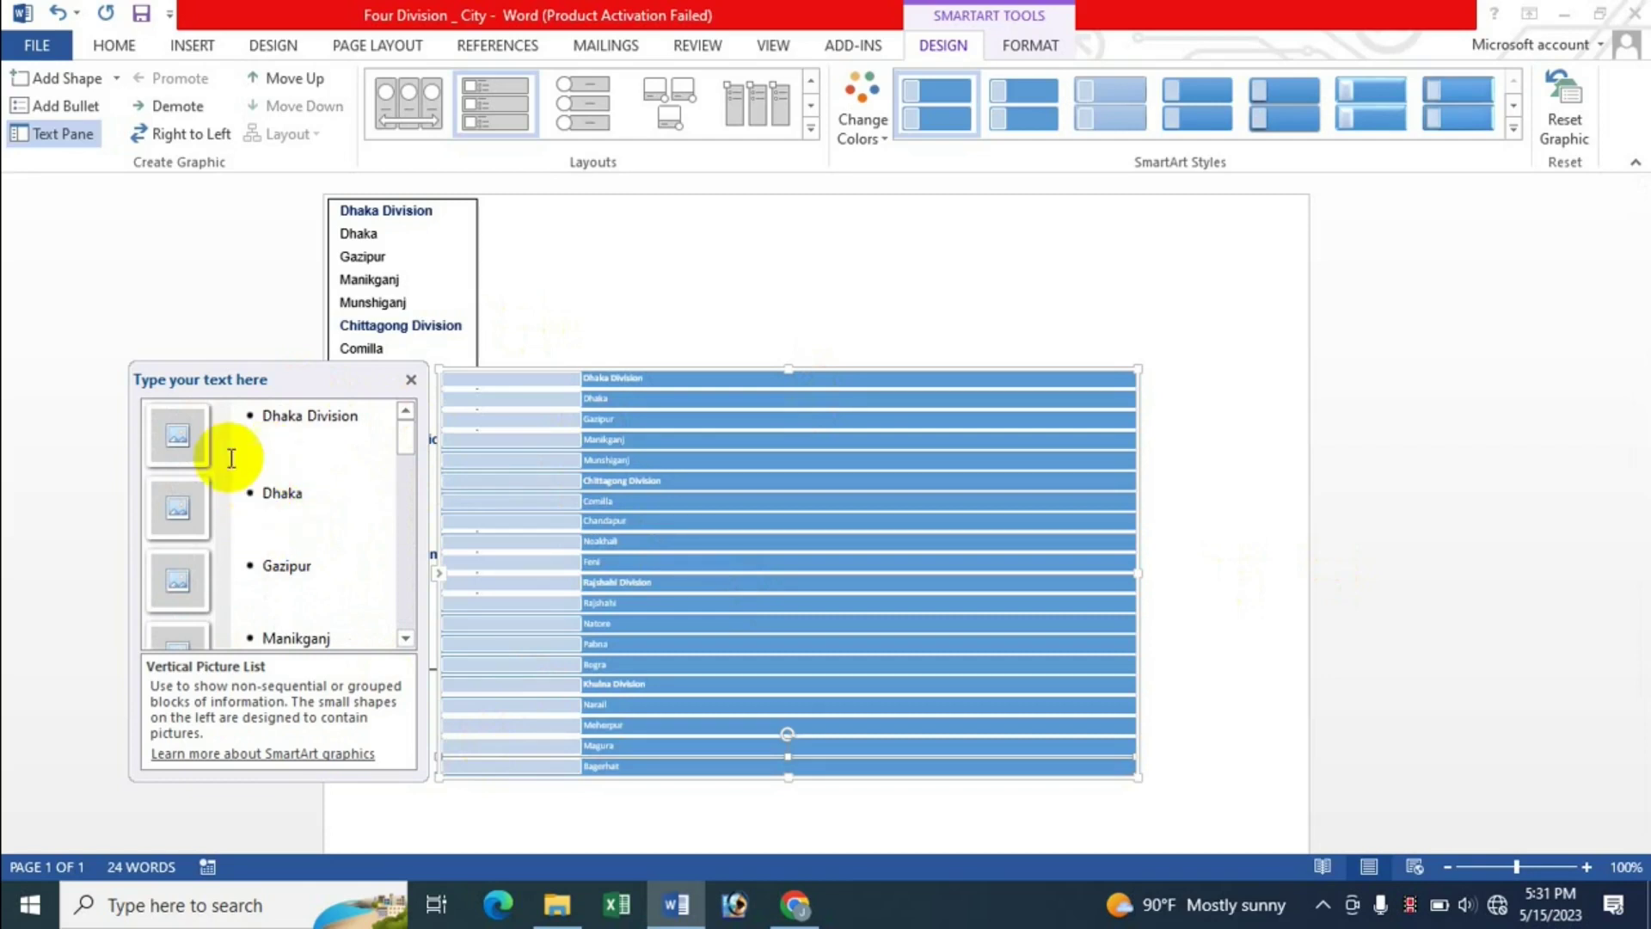
Step: Demote Dhaka, Gazipur, Manikganj and Munshiganj under Dhaka Division
click(263, 492)
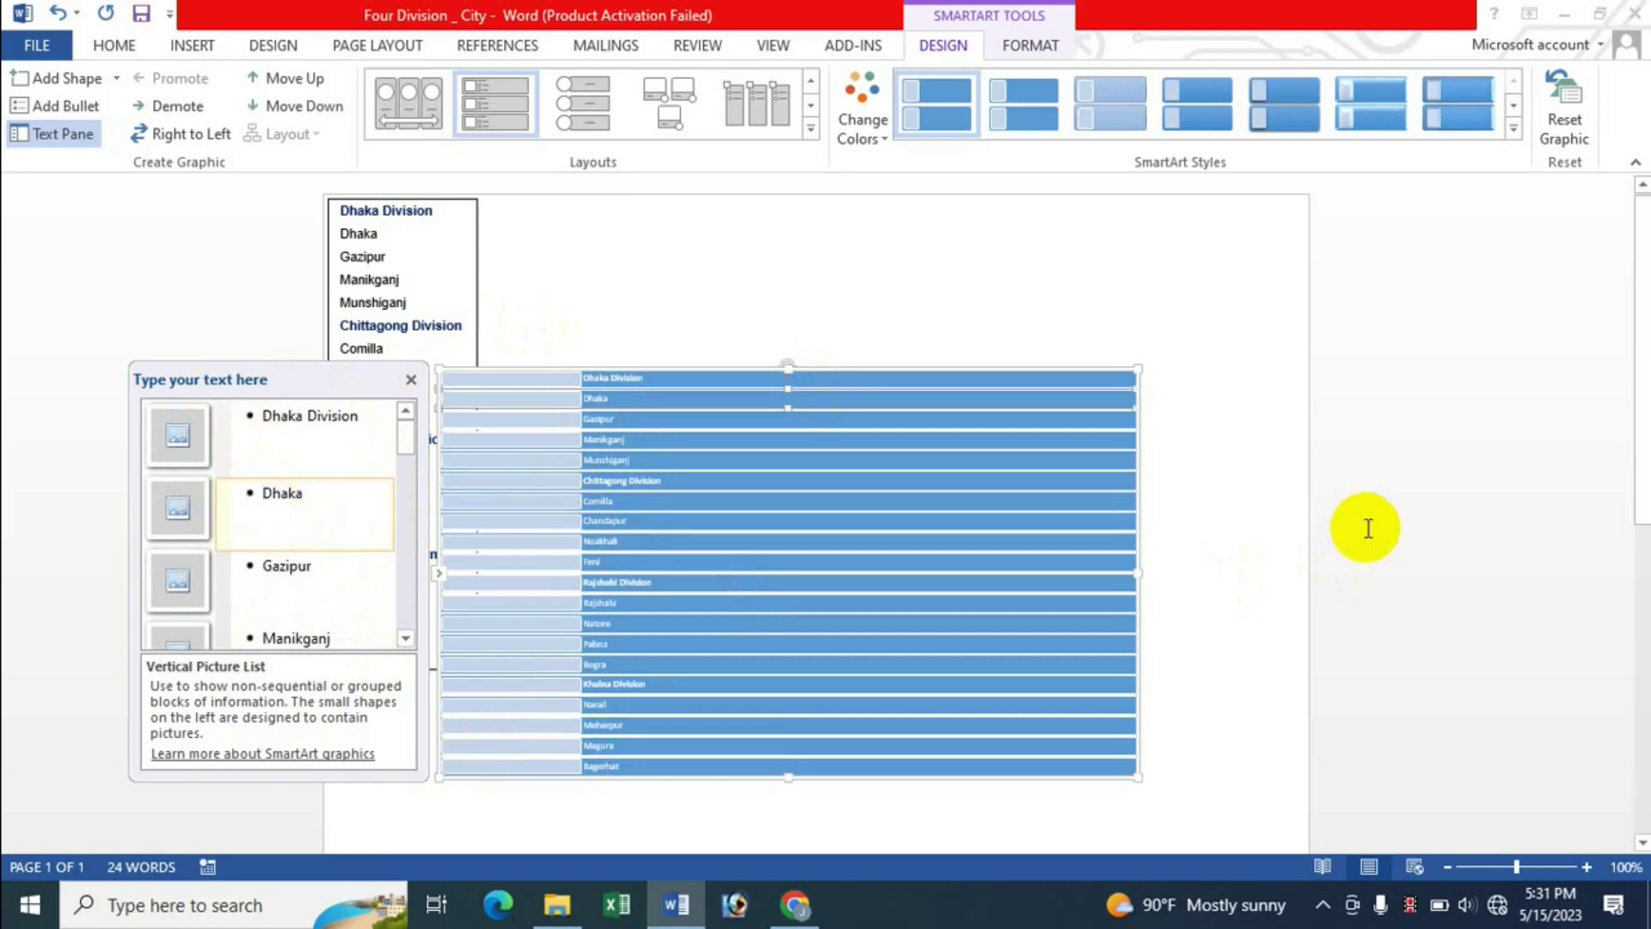
key(Tab)
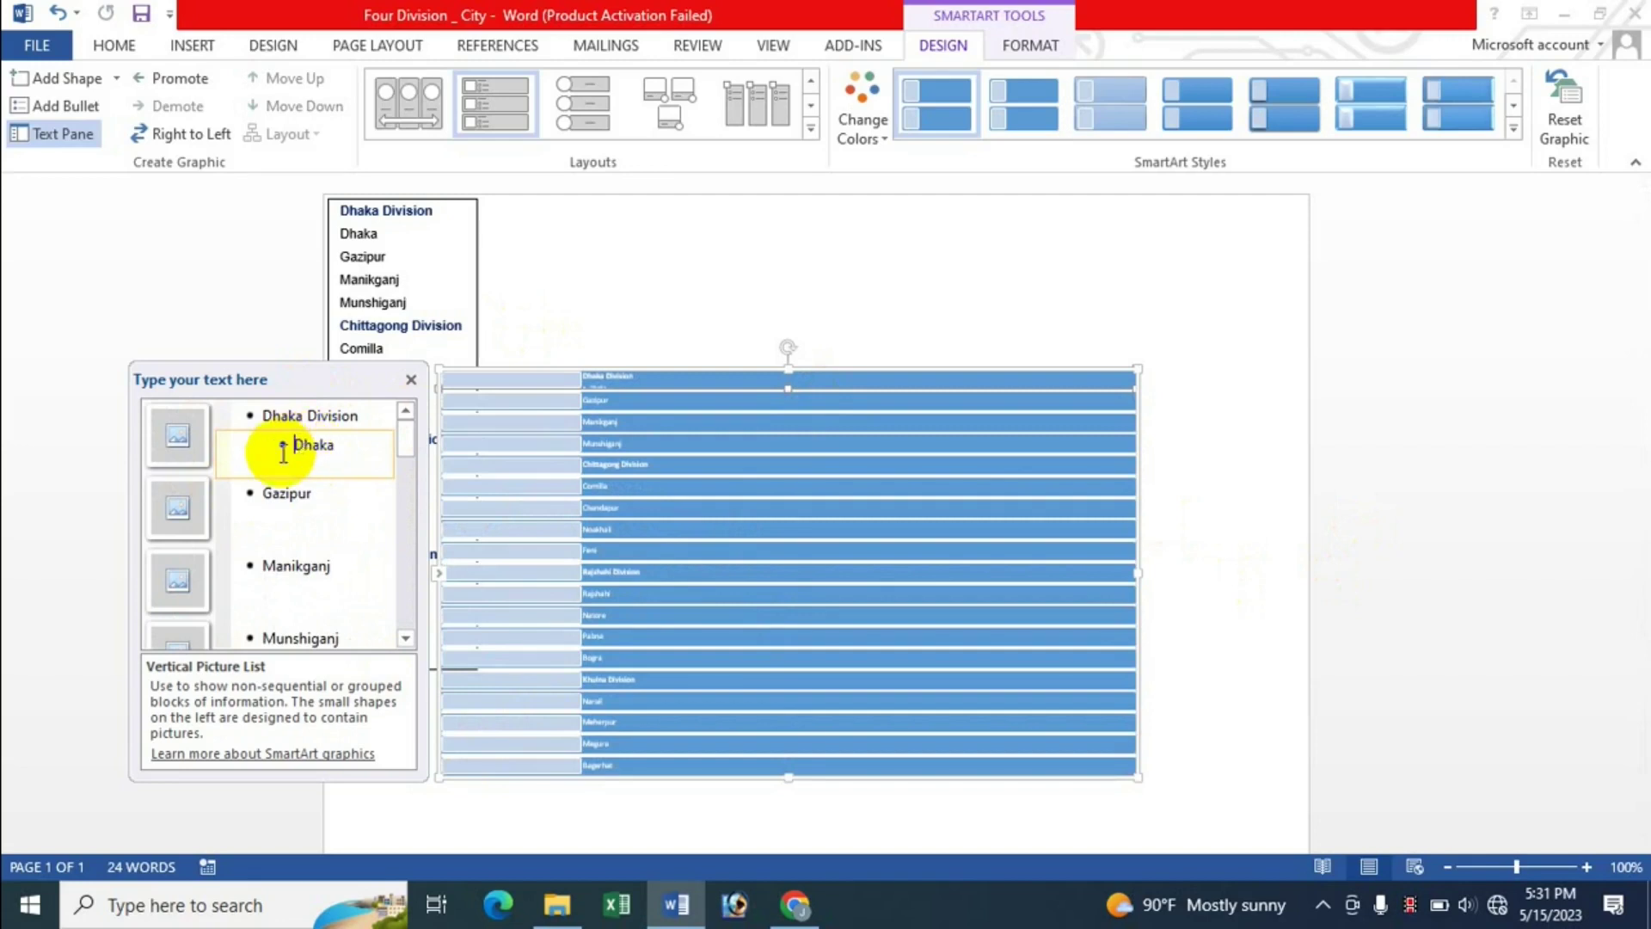
click(262, 494)
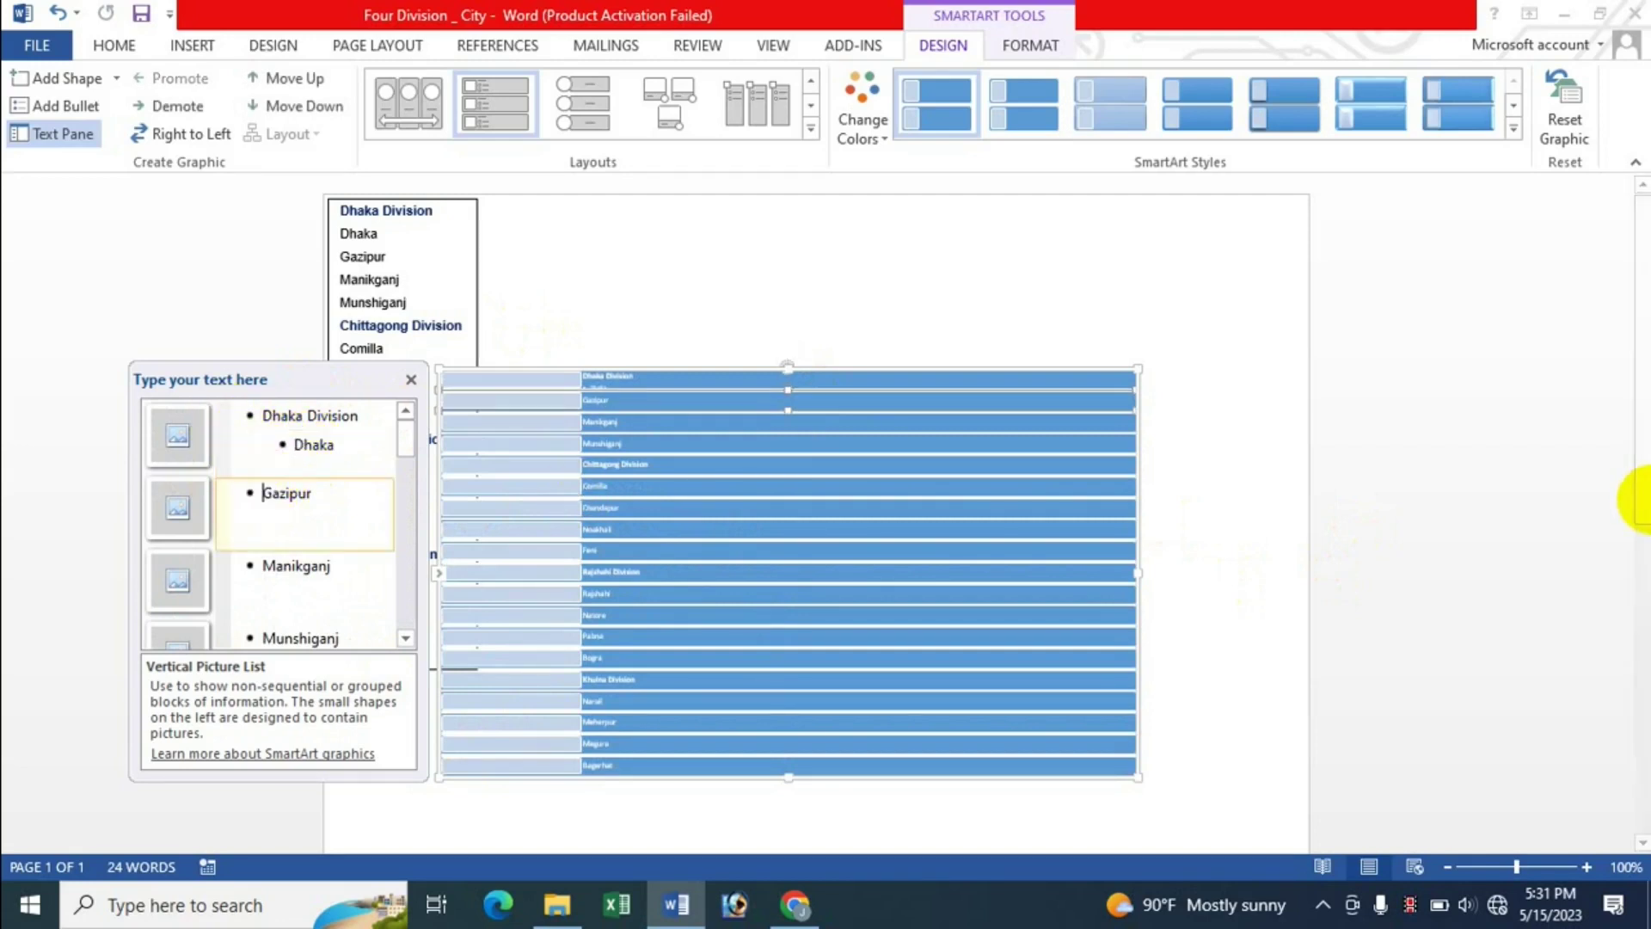
key(Tab)
key(Down)
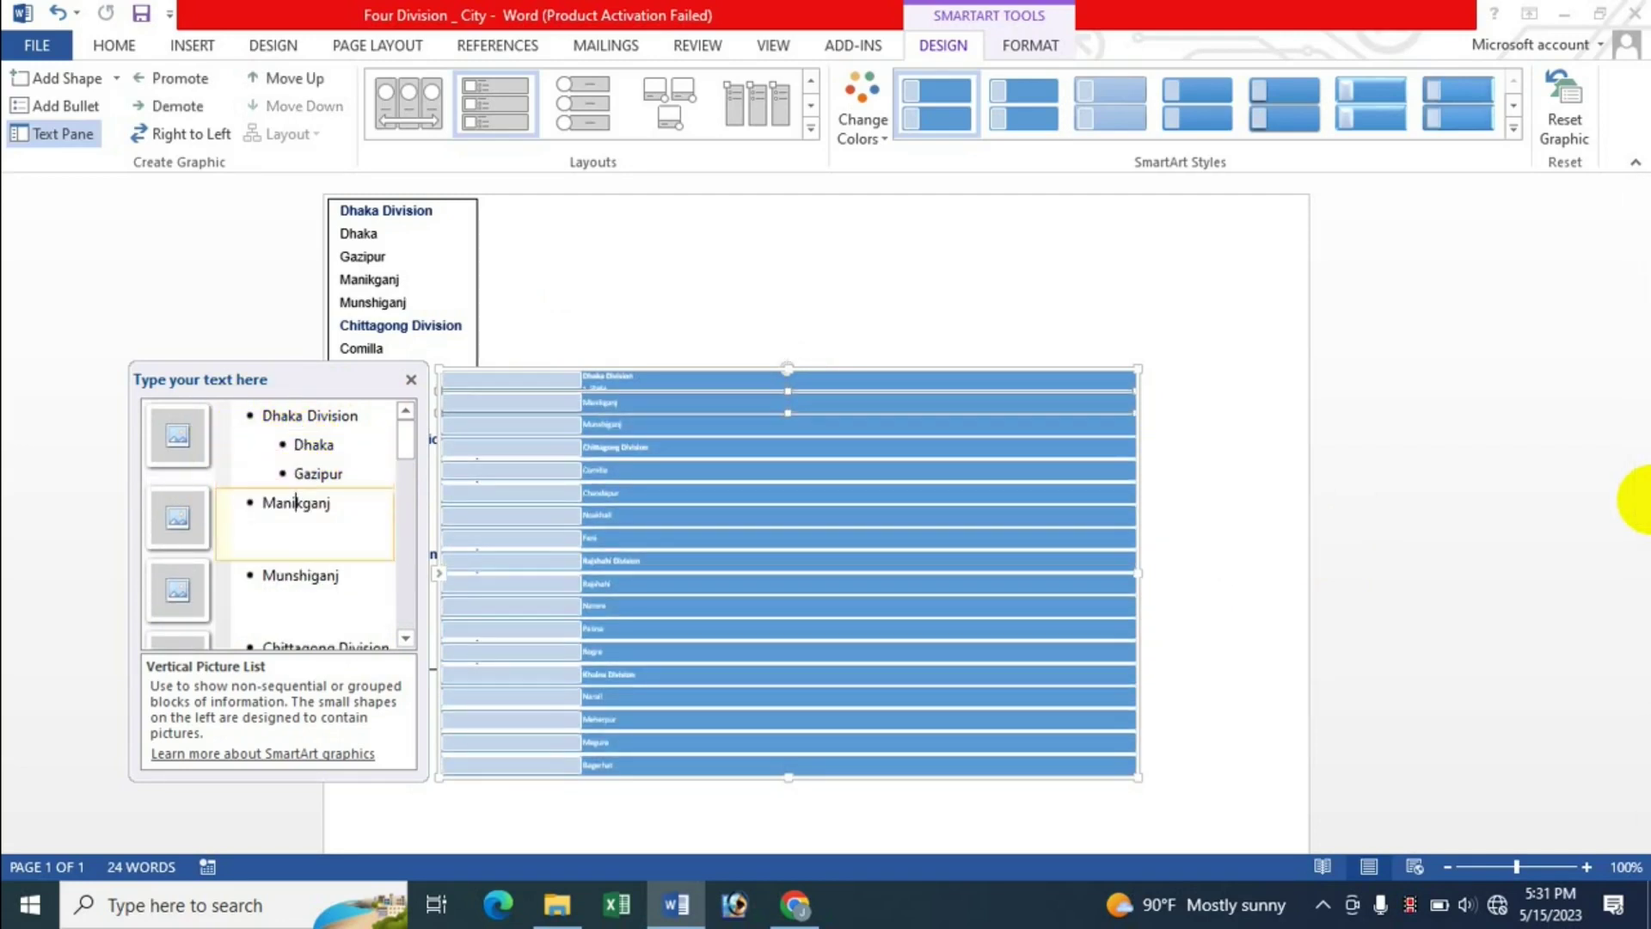
key(Tab)
key(Down)
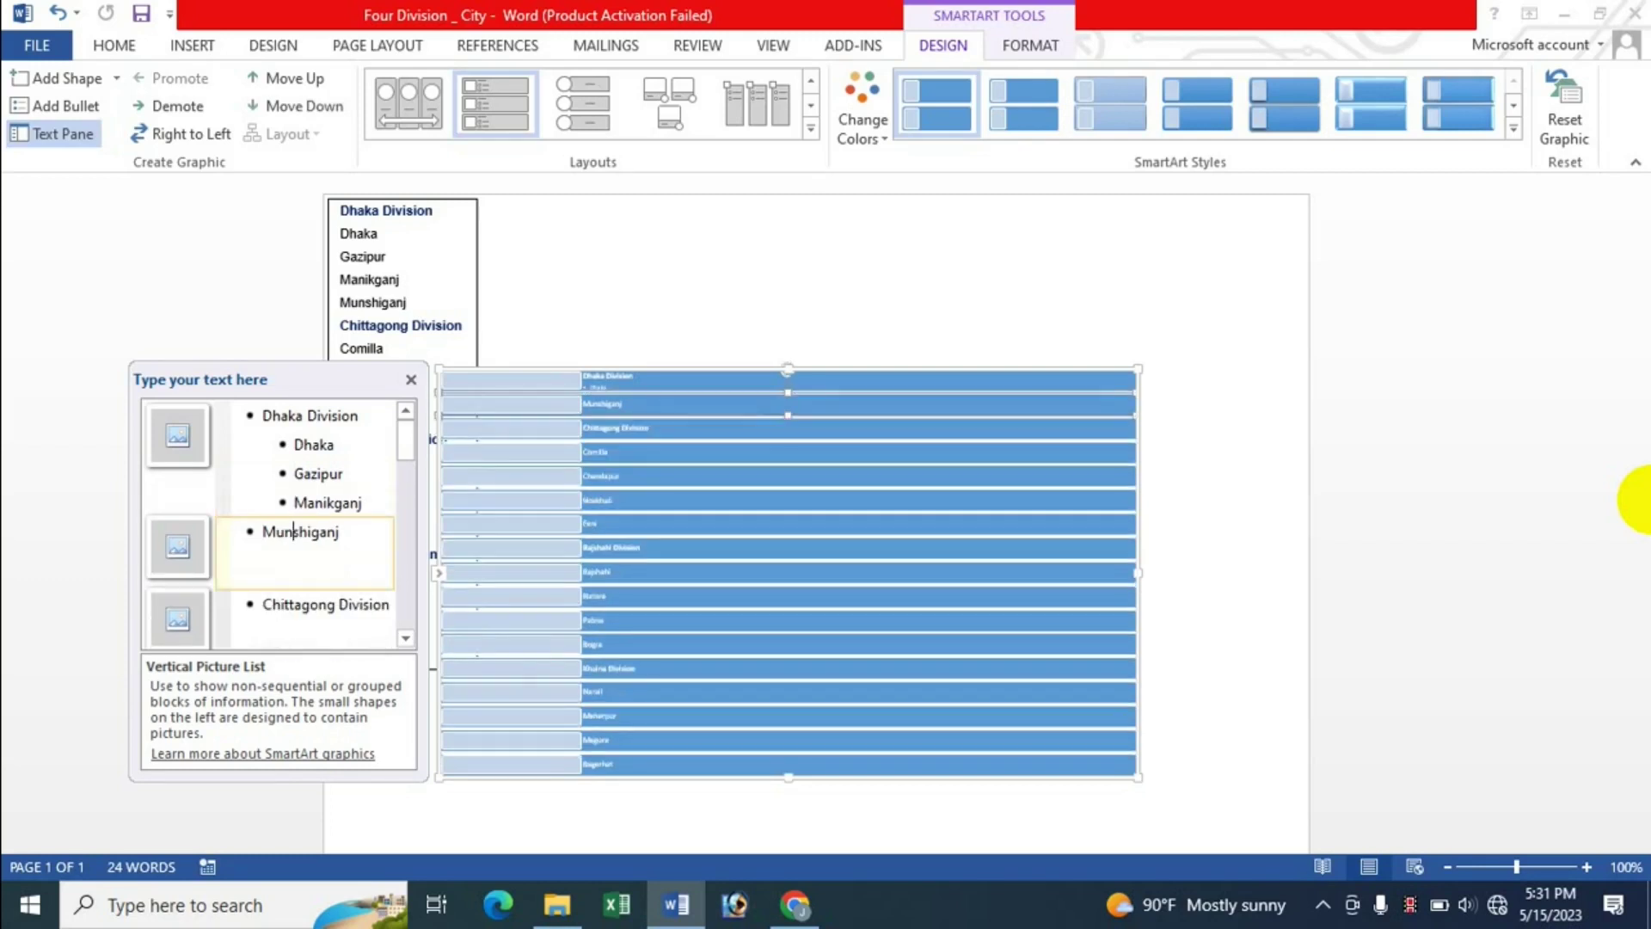
key(Tab)
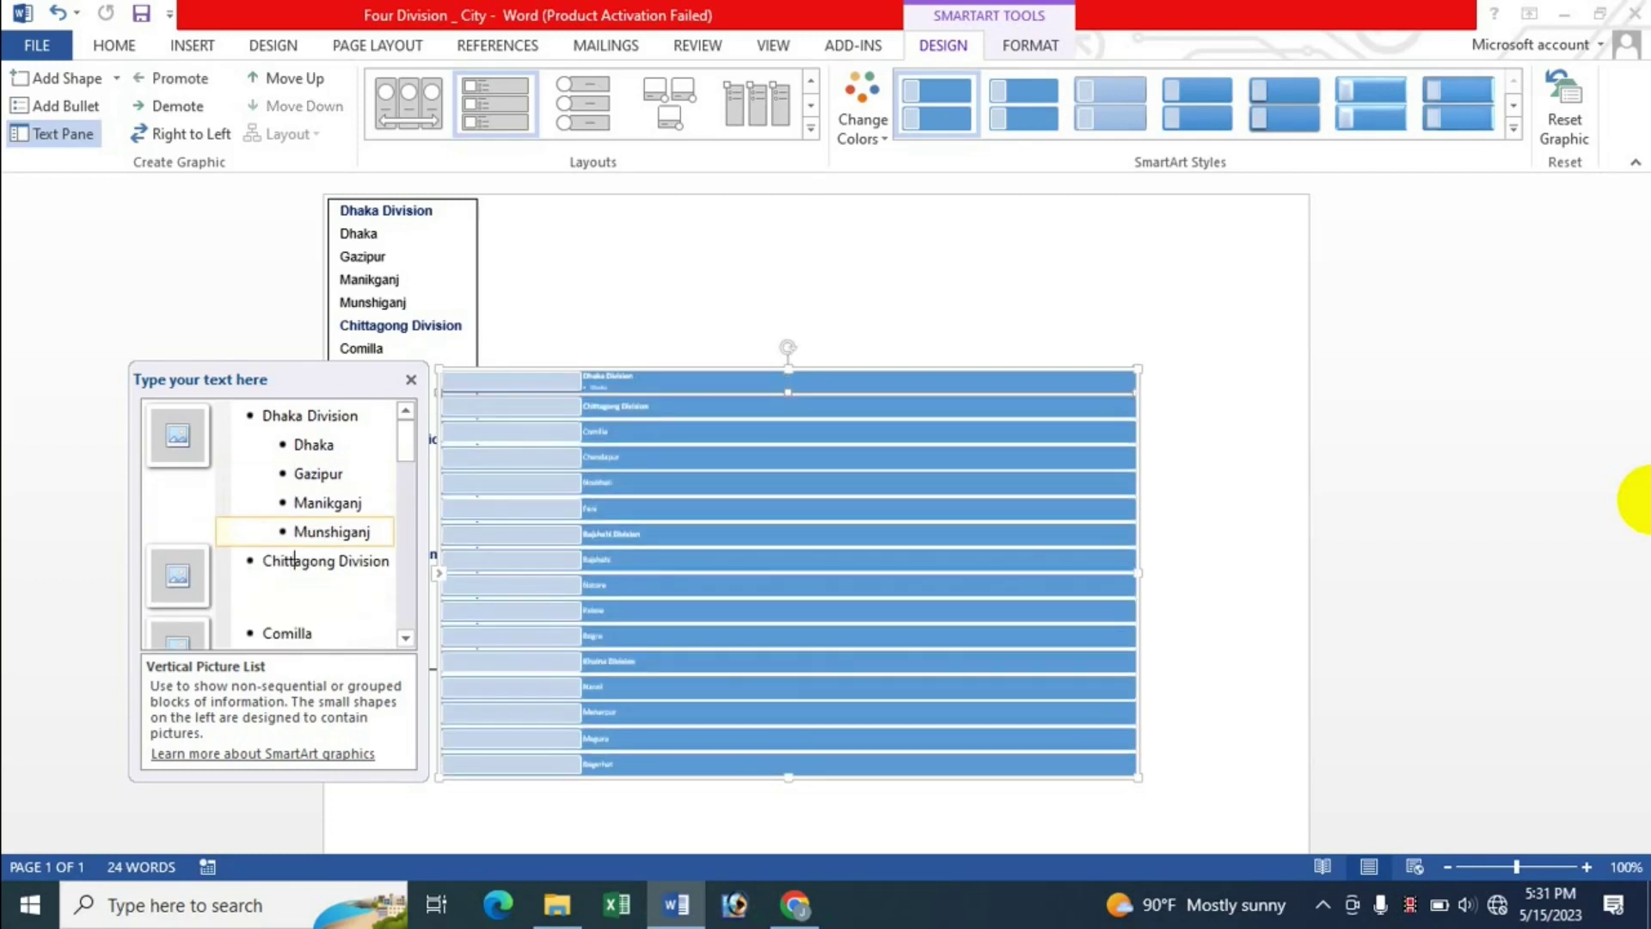
Step: Demote Comilla, Chandapur, Noakhali and Feni under Chittagong Division
key(Down)
key(Down)
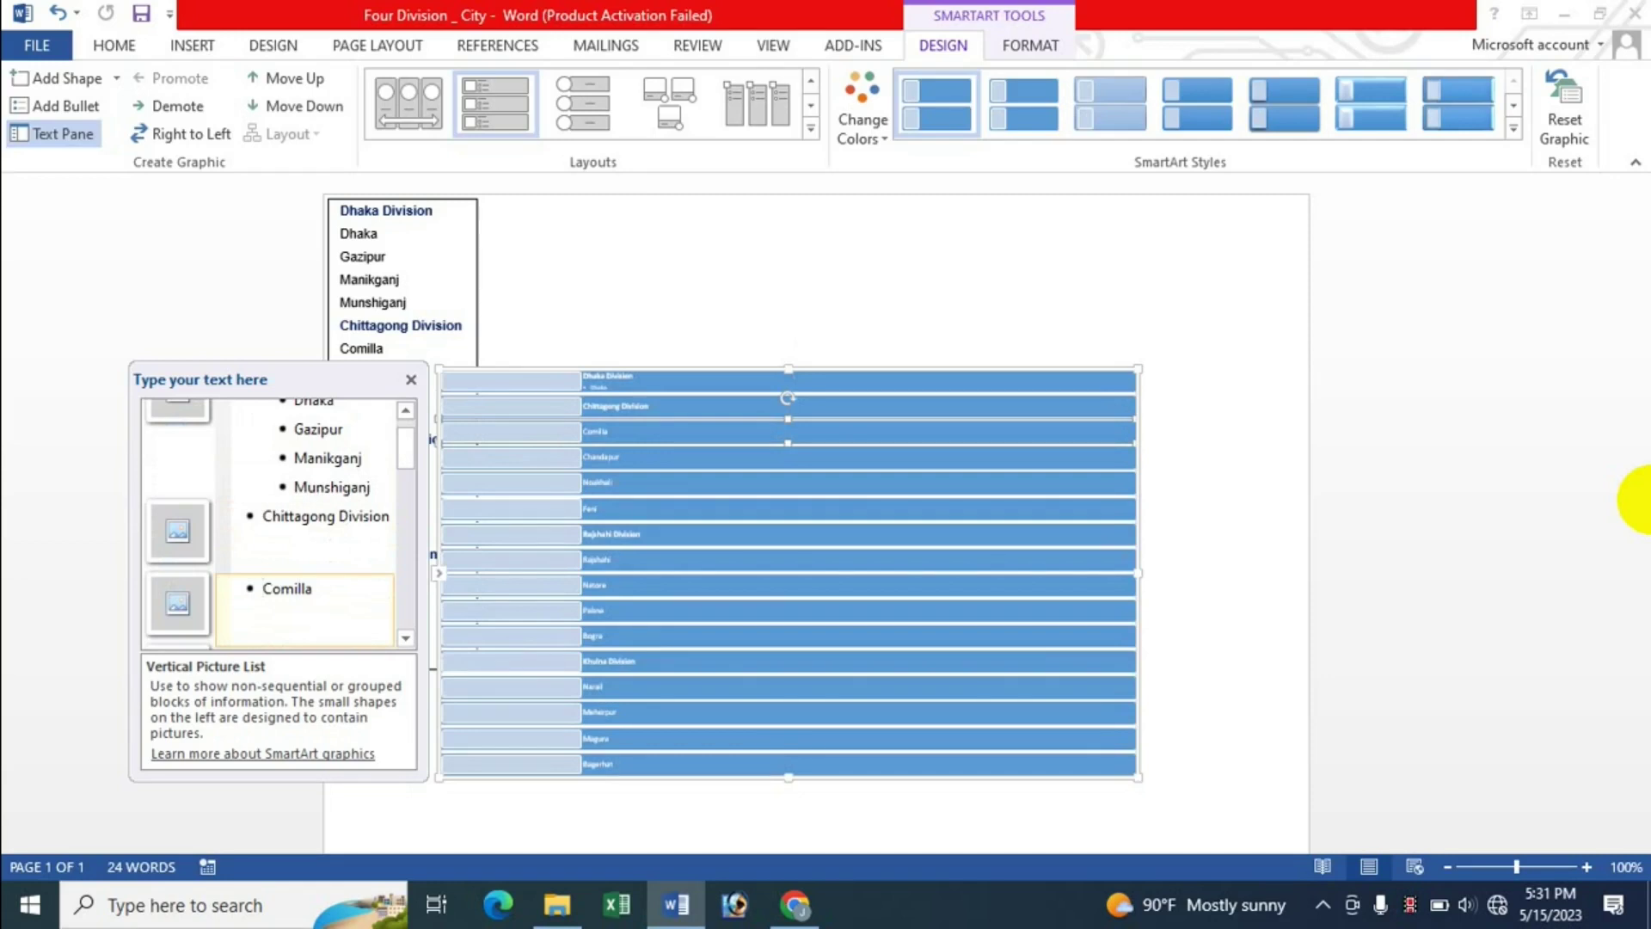
key(Tab)
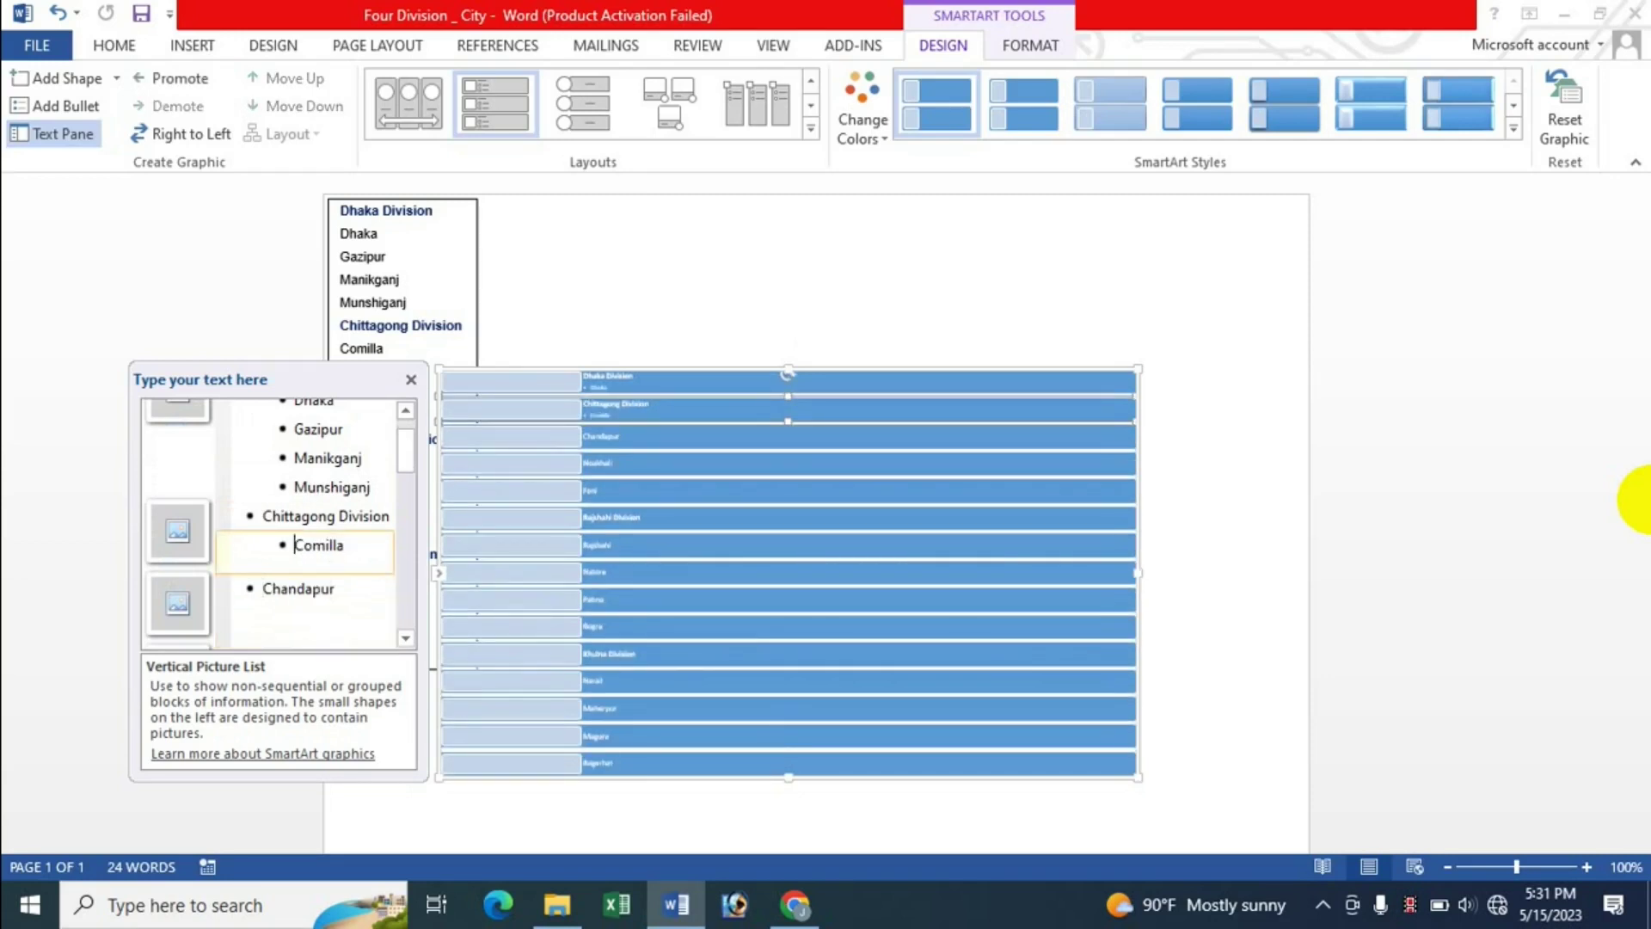
key(Down)
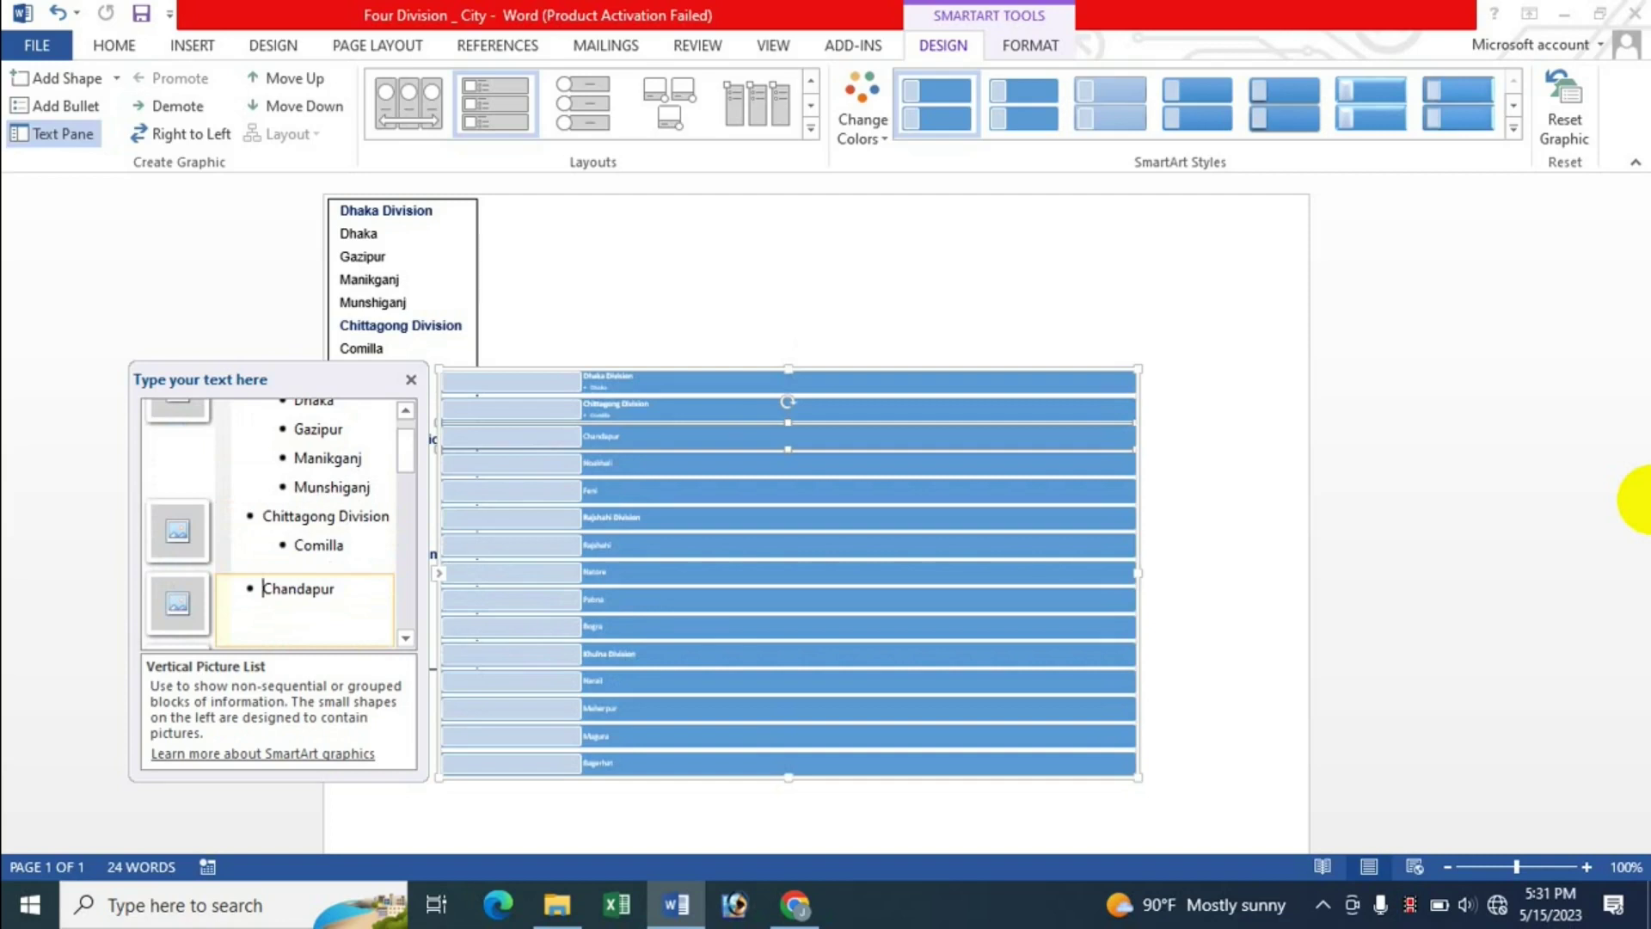
key(Tab)
key(Down)
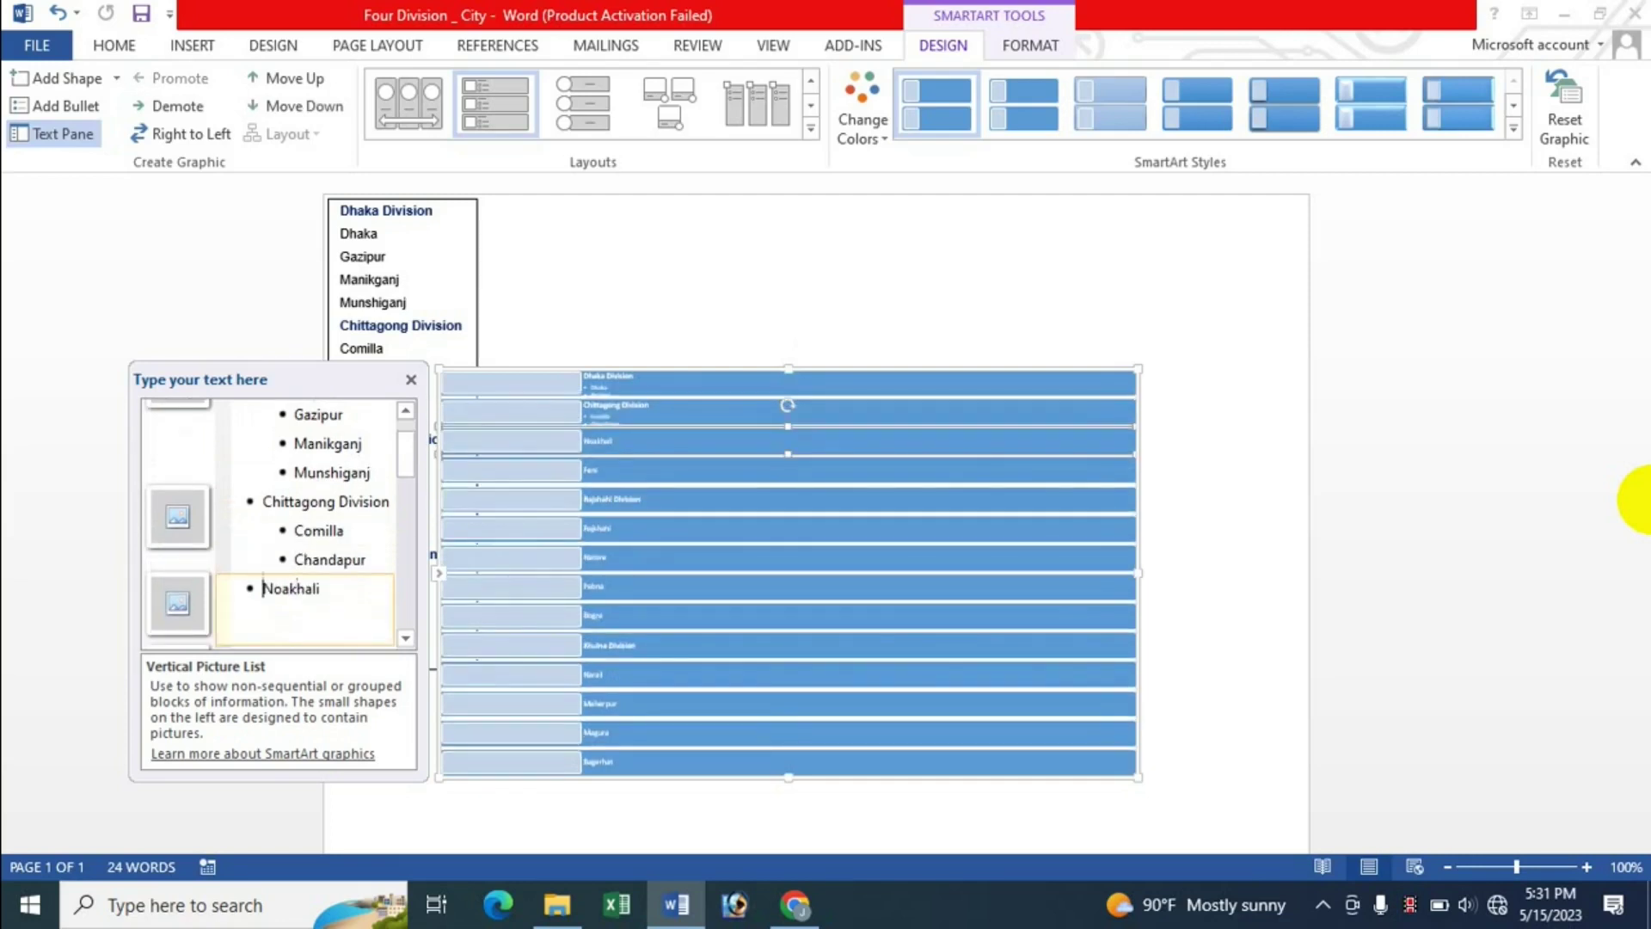
key(Tab)
key(Down)
key(Tab)
Step: Demote Rajshahi, Natore, Pabna and Bogra under Rajshahi Division
key(Down)
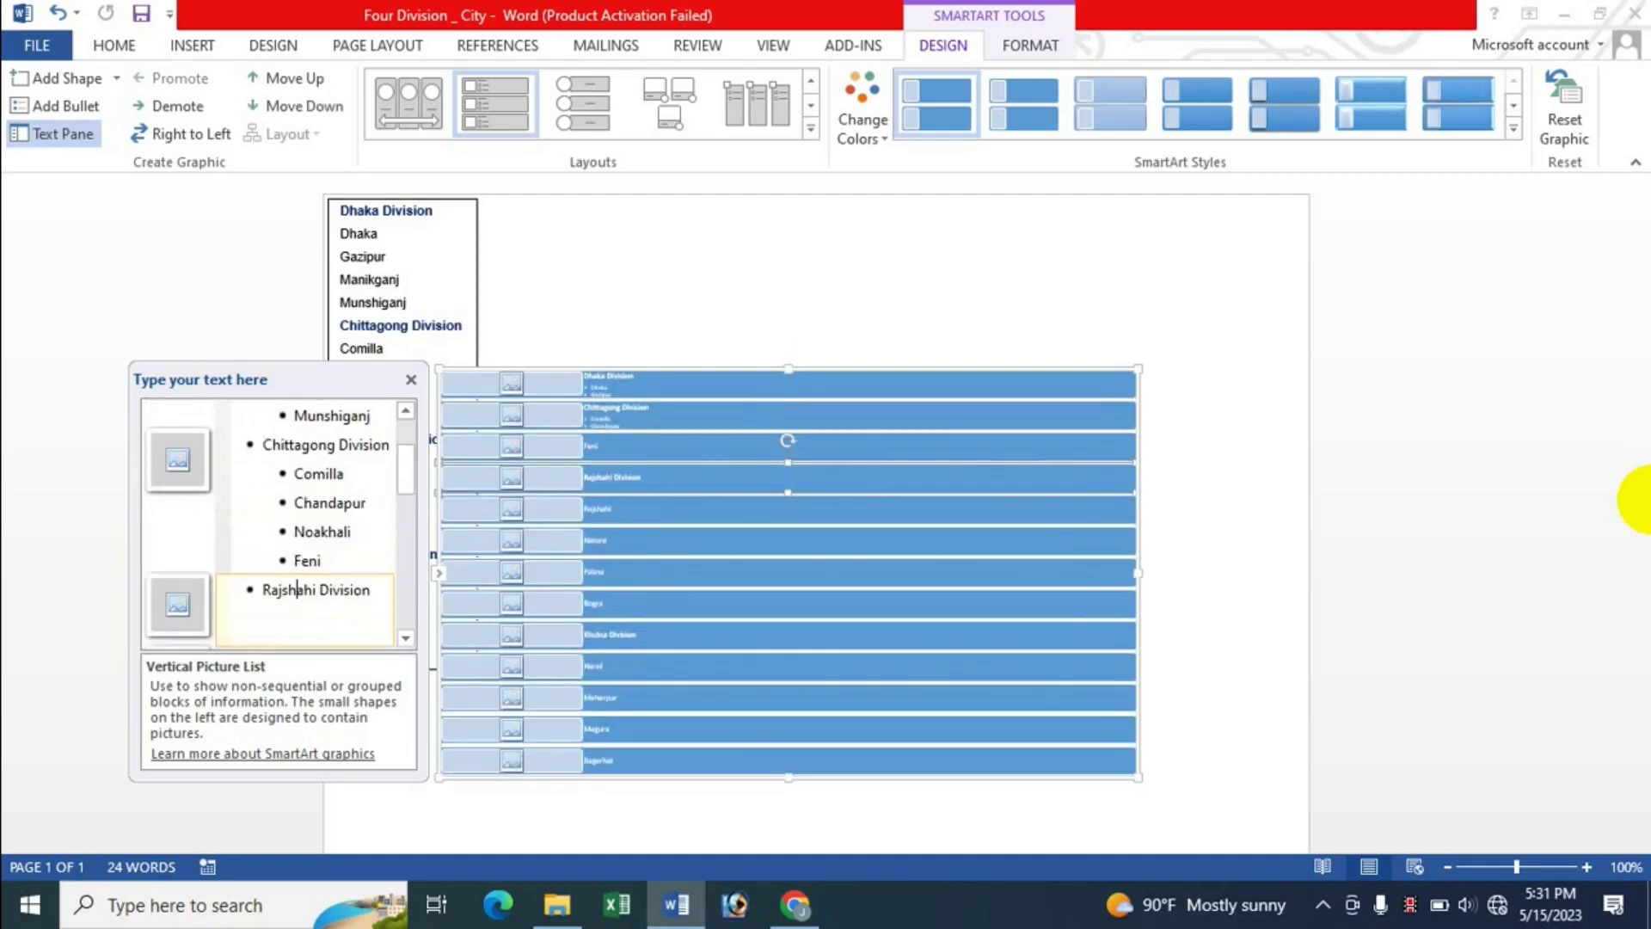
key(Down)
key(Tab)
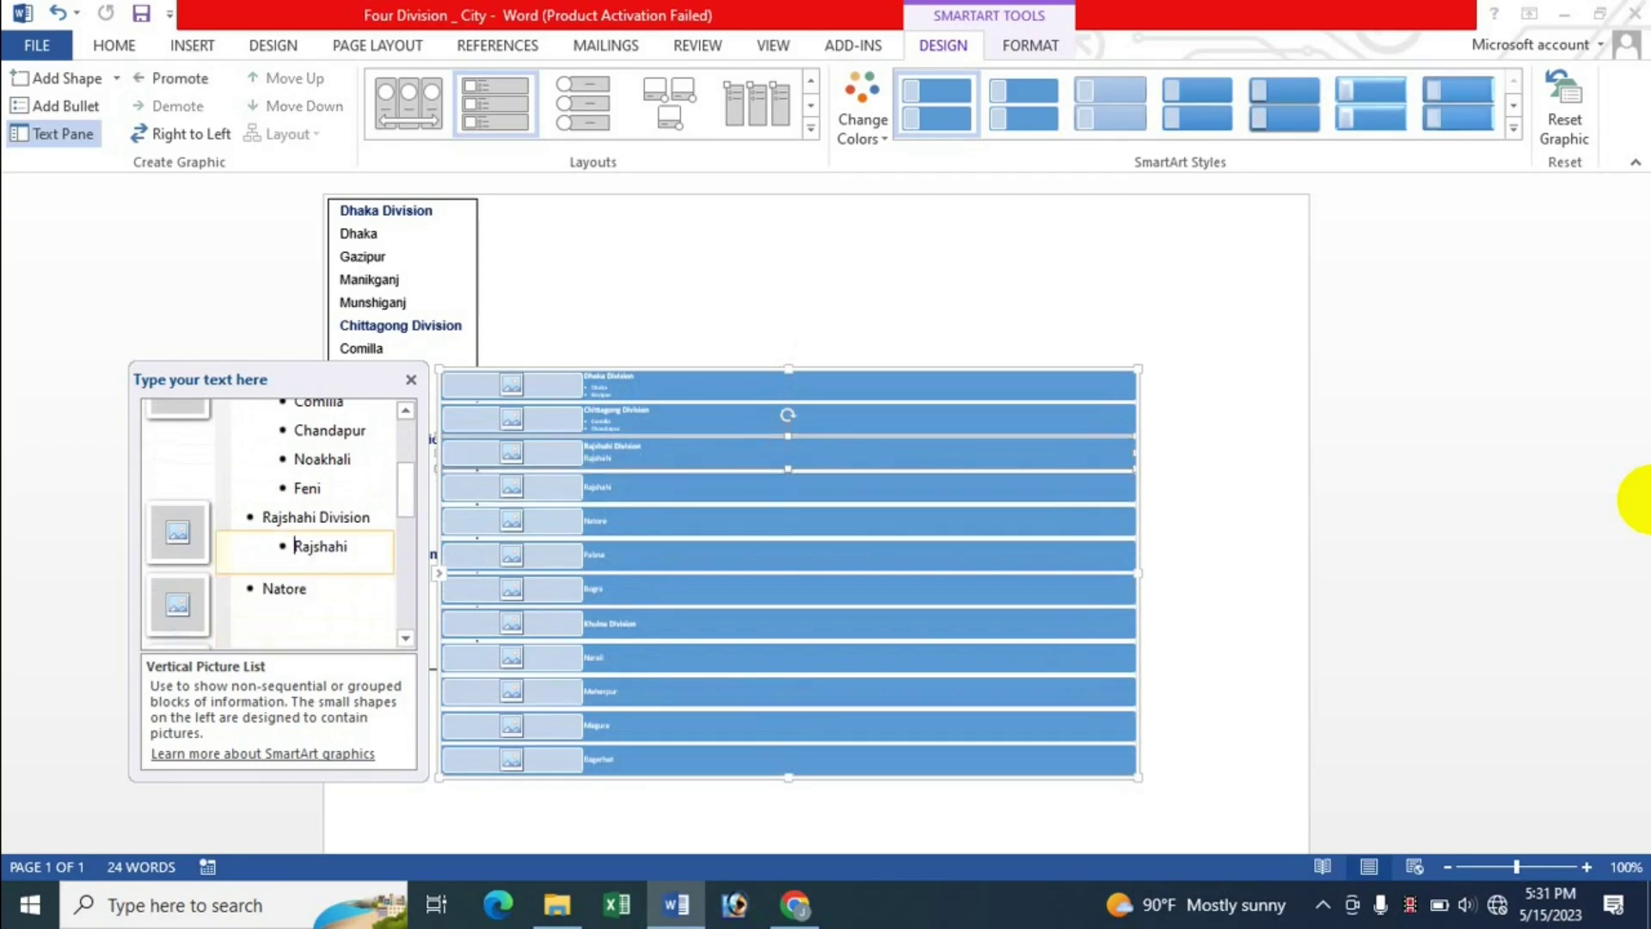
key(Down)
key(Tab)
key(Down)
key(Tab)
key(Down)
key(Tab)
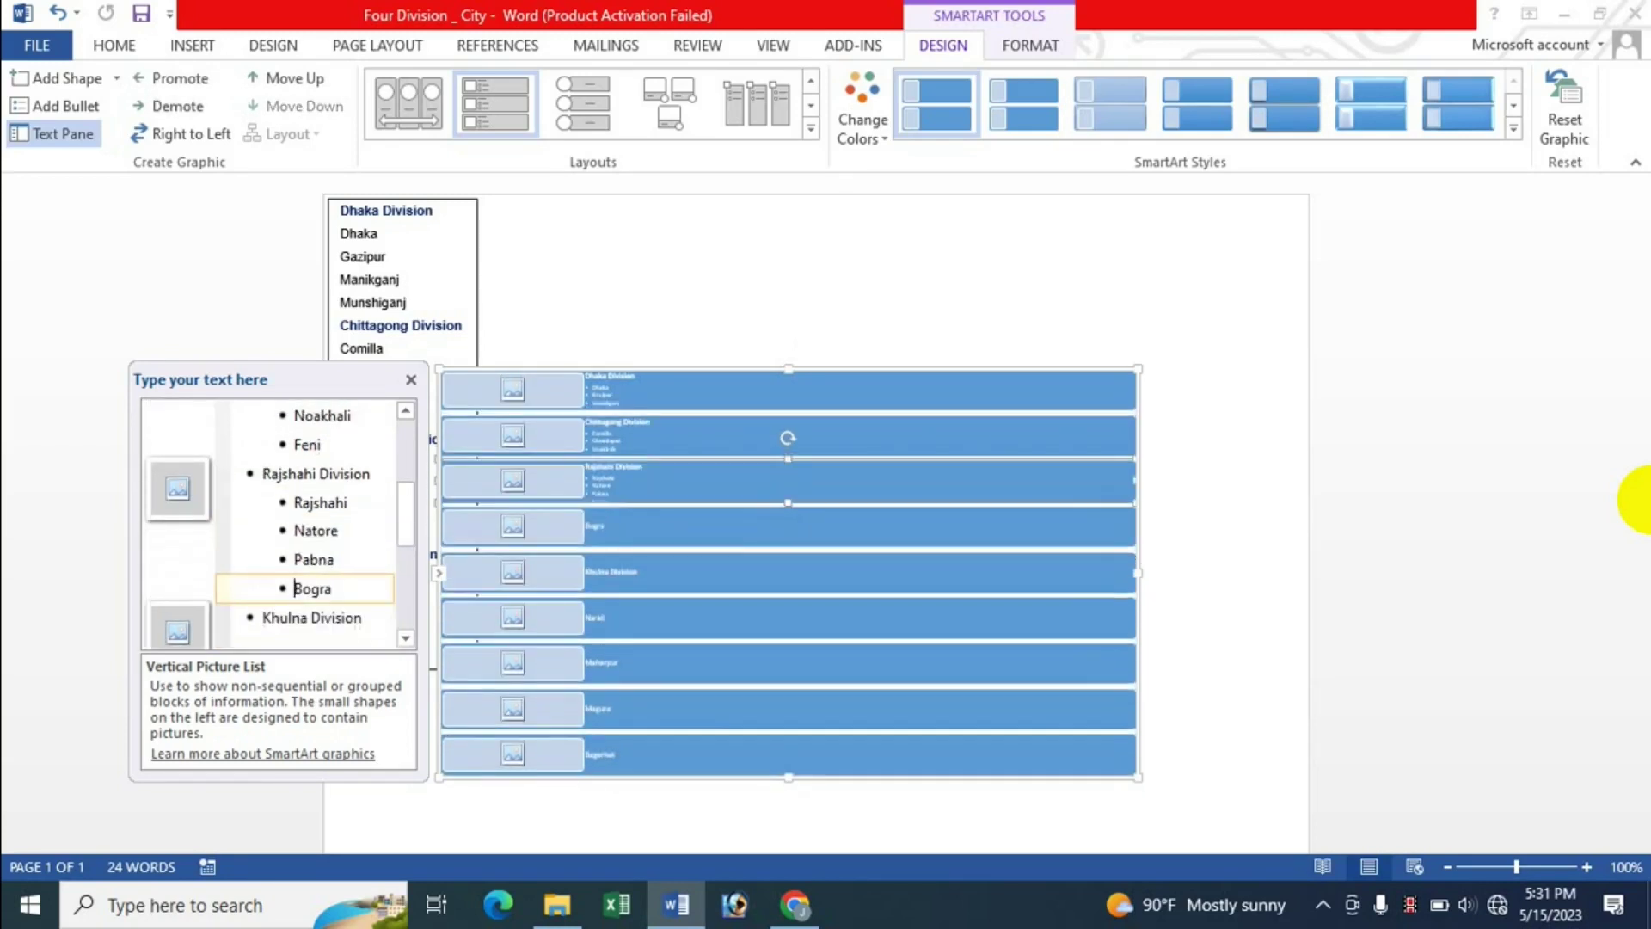
Step: Demote Narail, Meherpur, Magura and Bagerhat under Khulna Division
key(Down)
key(Down)
key(Tab)
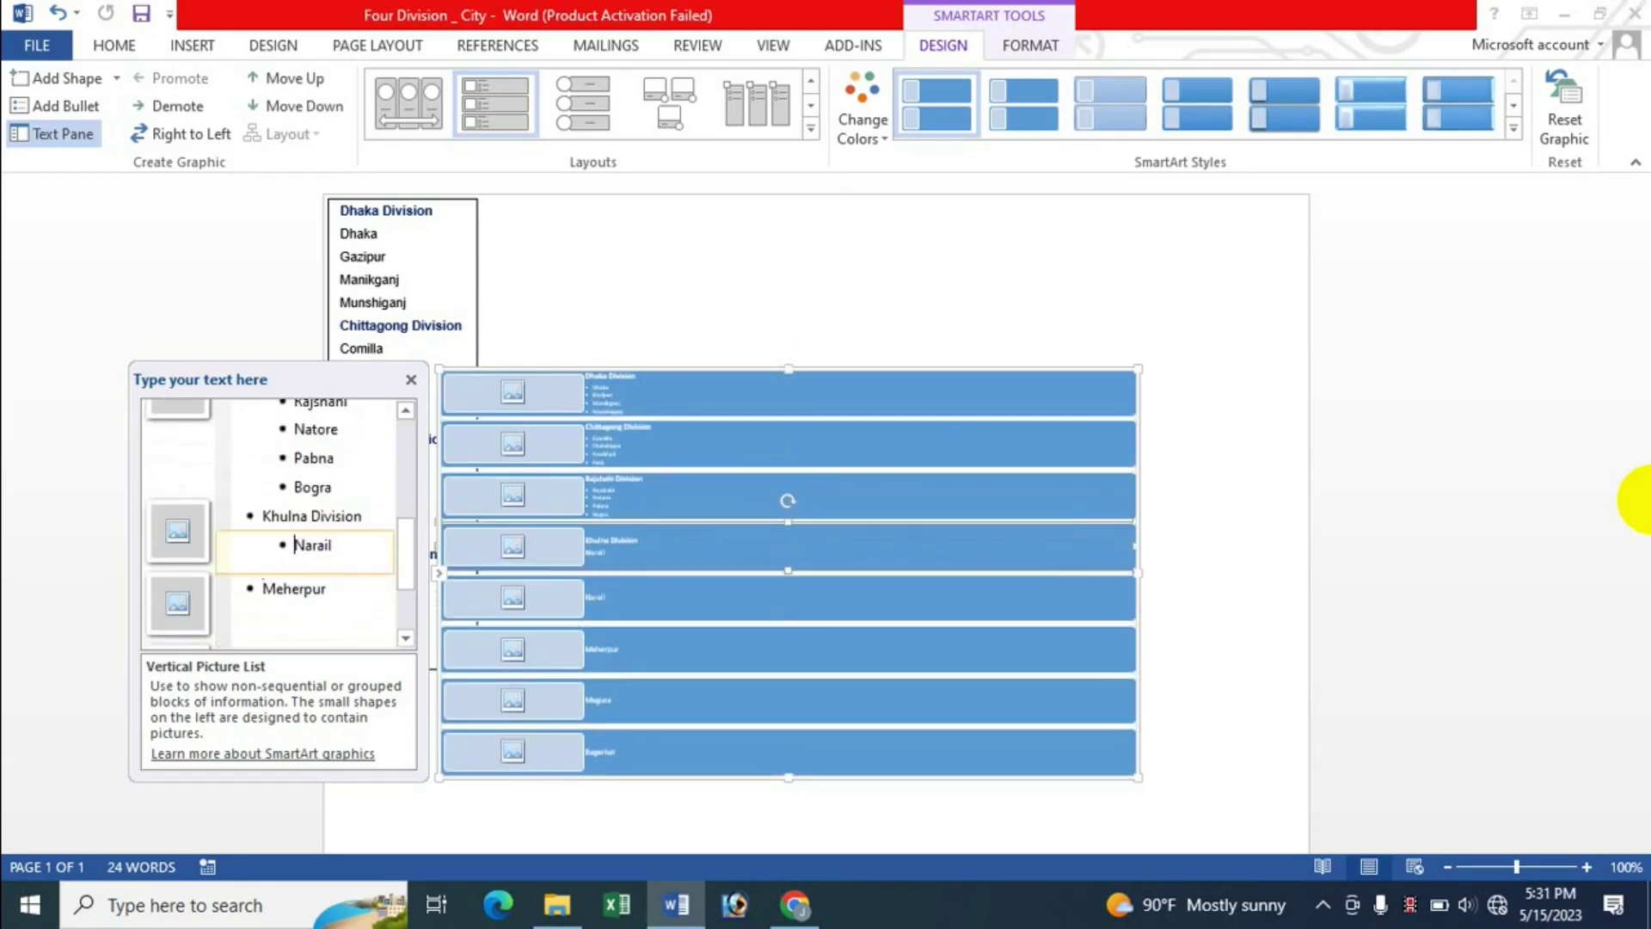
key(Down)
key(Tab)
key(Down)
key(Tab)
key(Down)
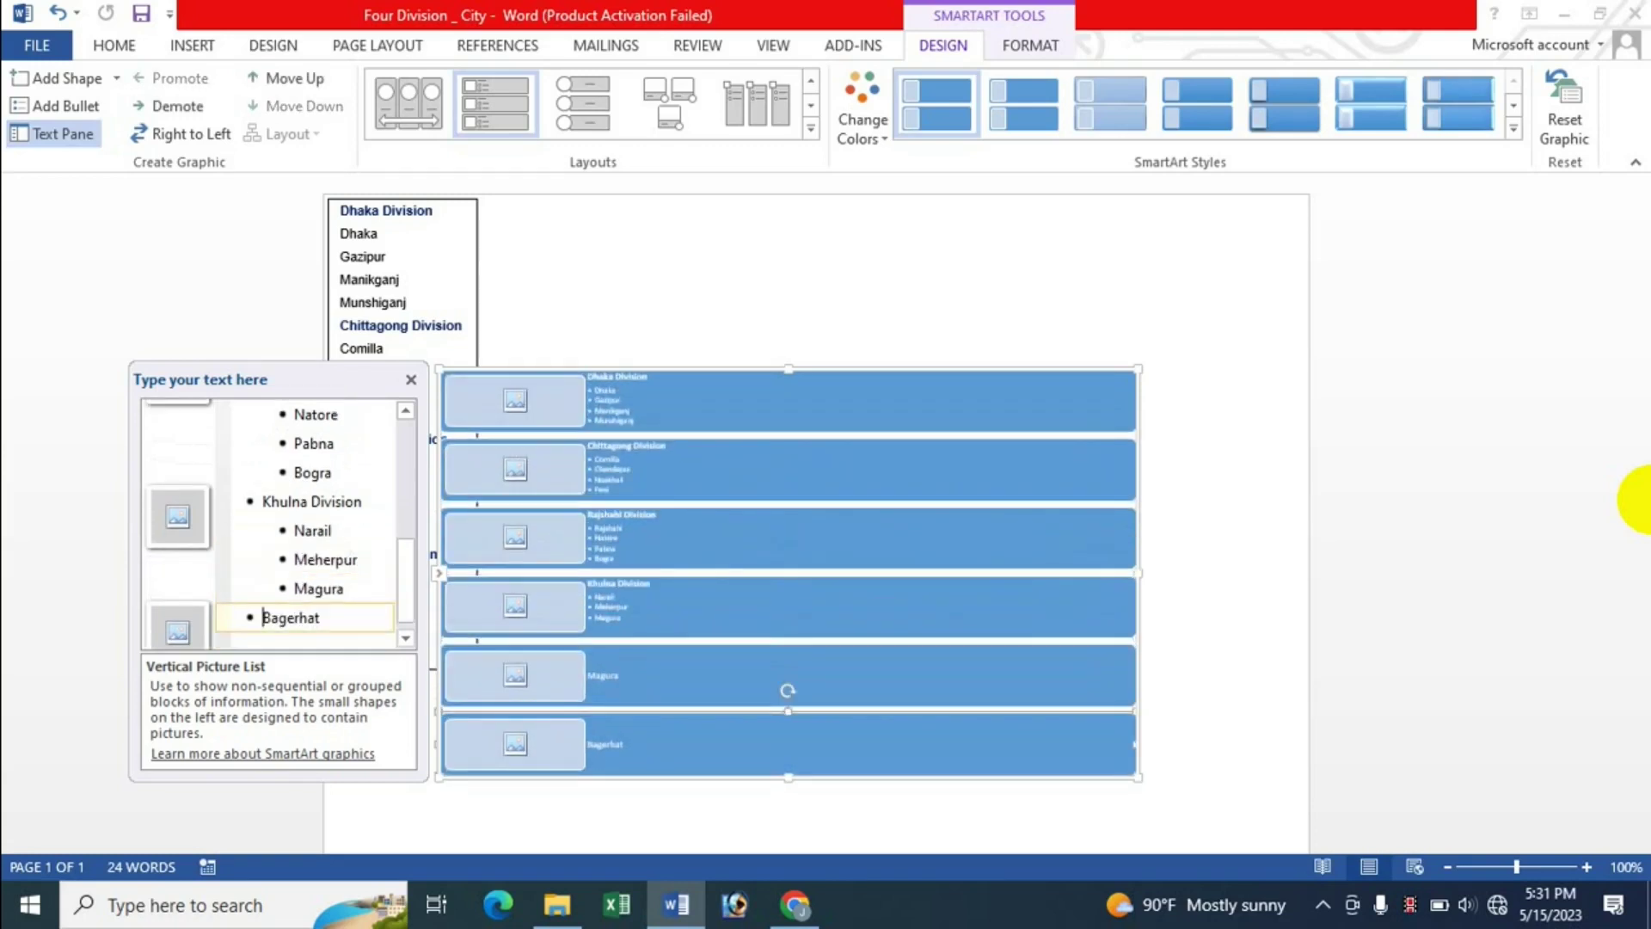
key(Tab)
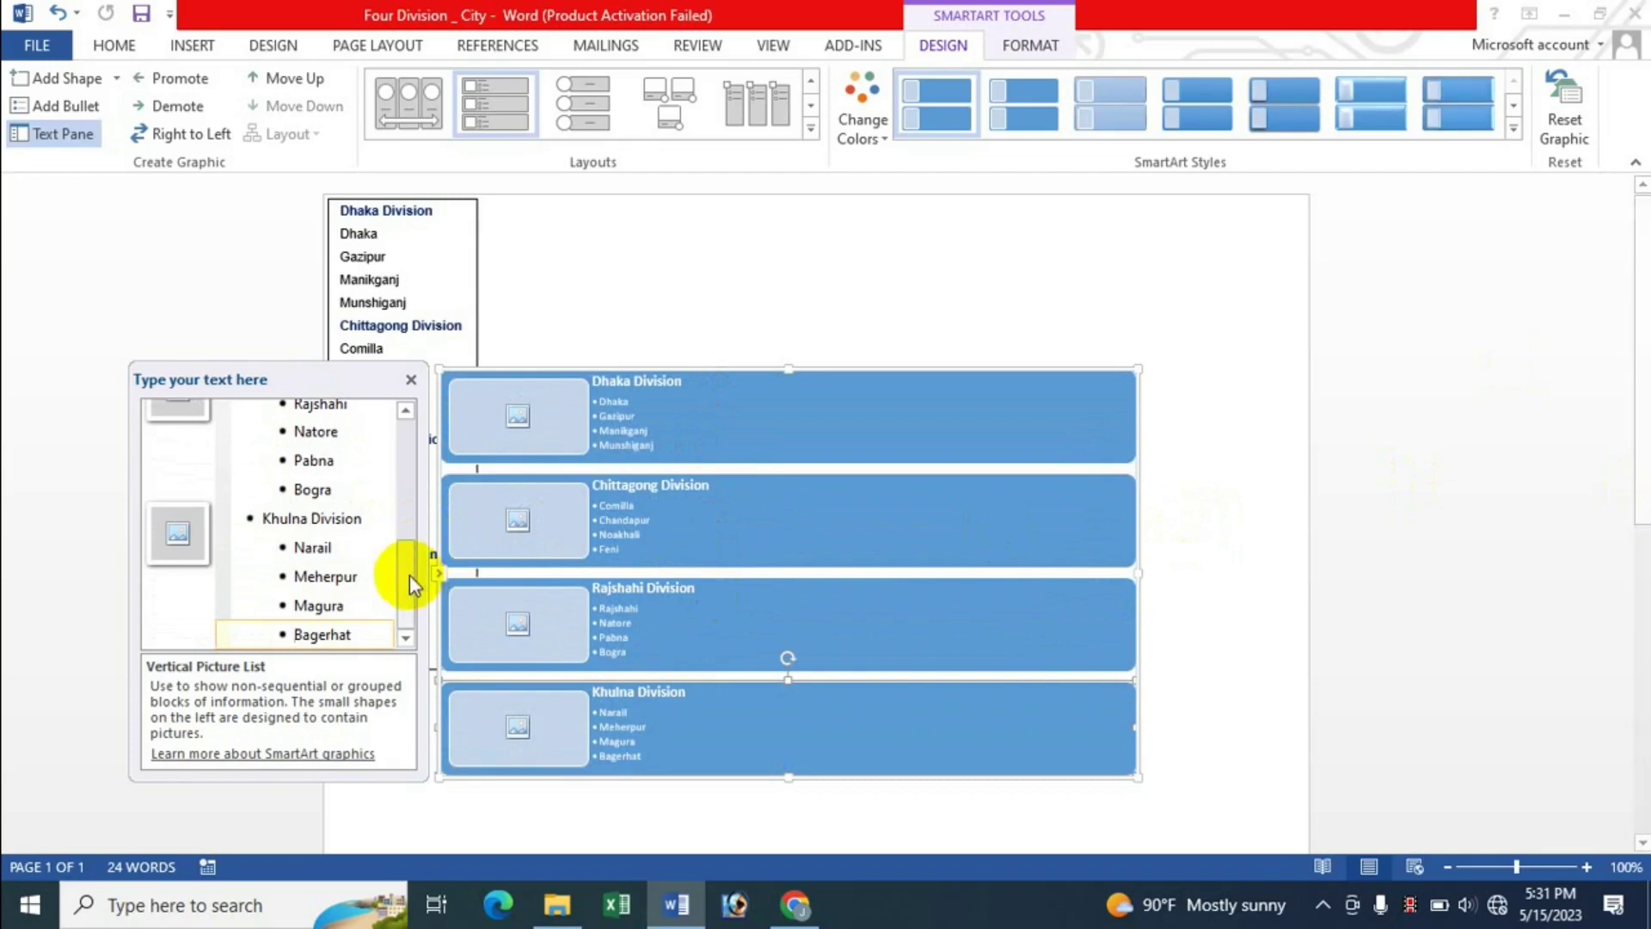
Step: Insert the Dhaka and Chittagong map pictures into the first two division shapes, working offline
drag(409, 582, 403, 417)
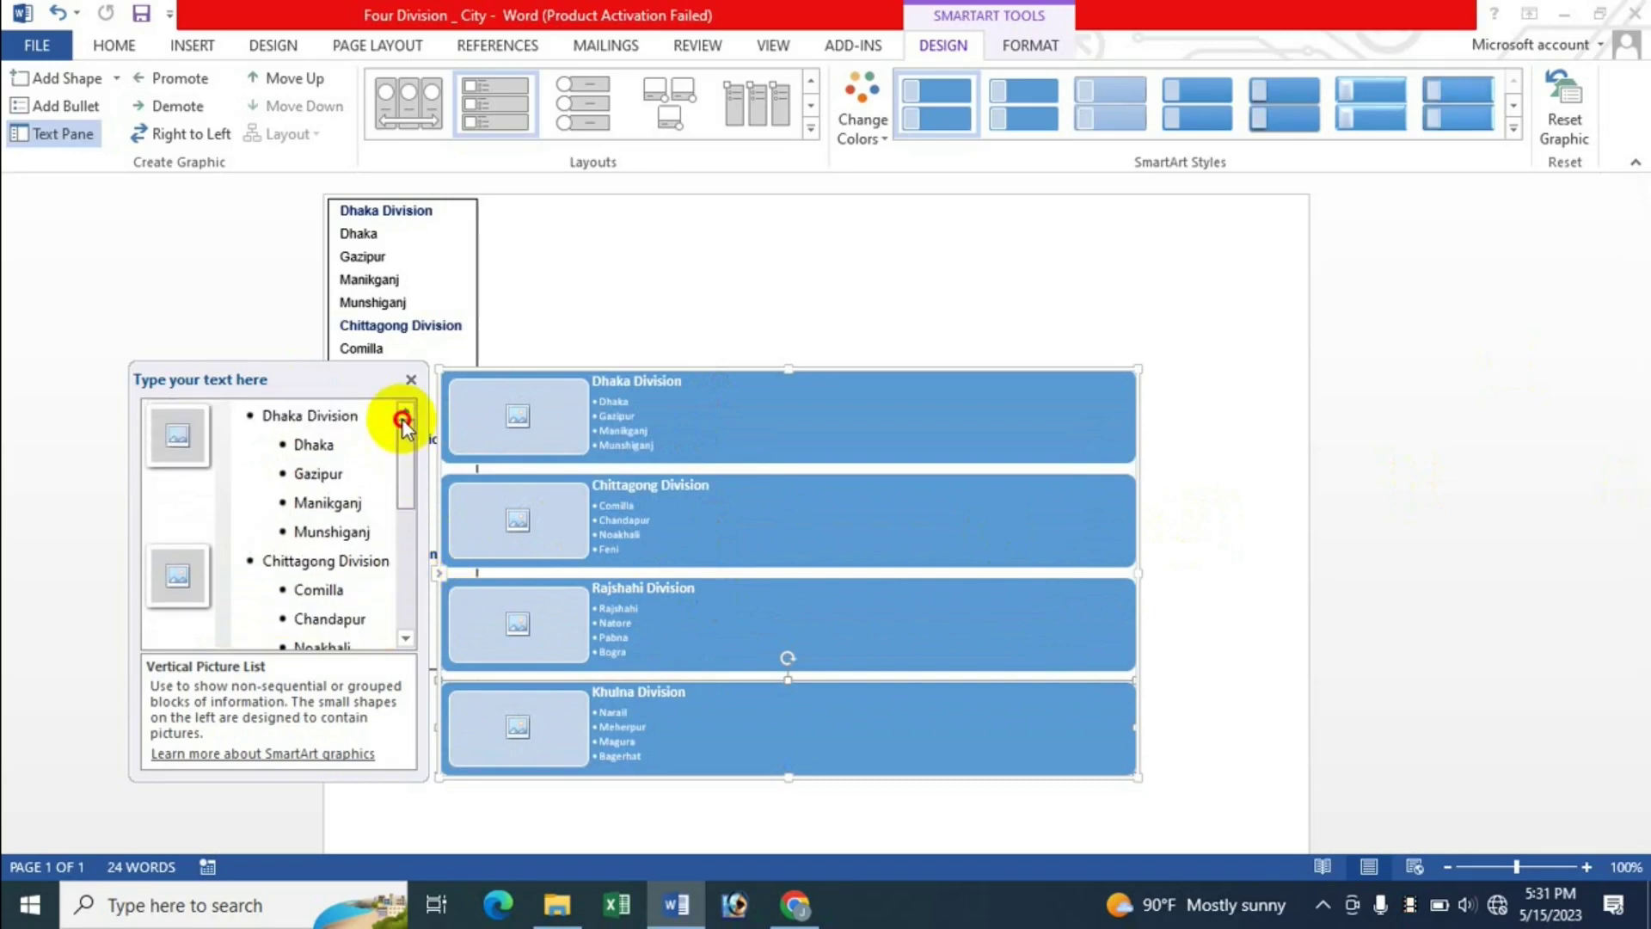
click(180, 436)
click(845, 513)
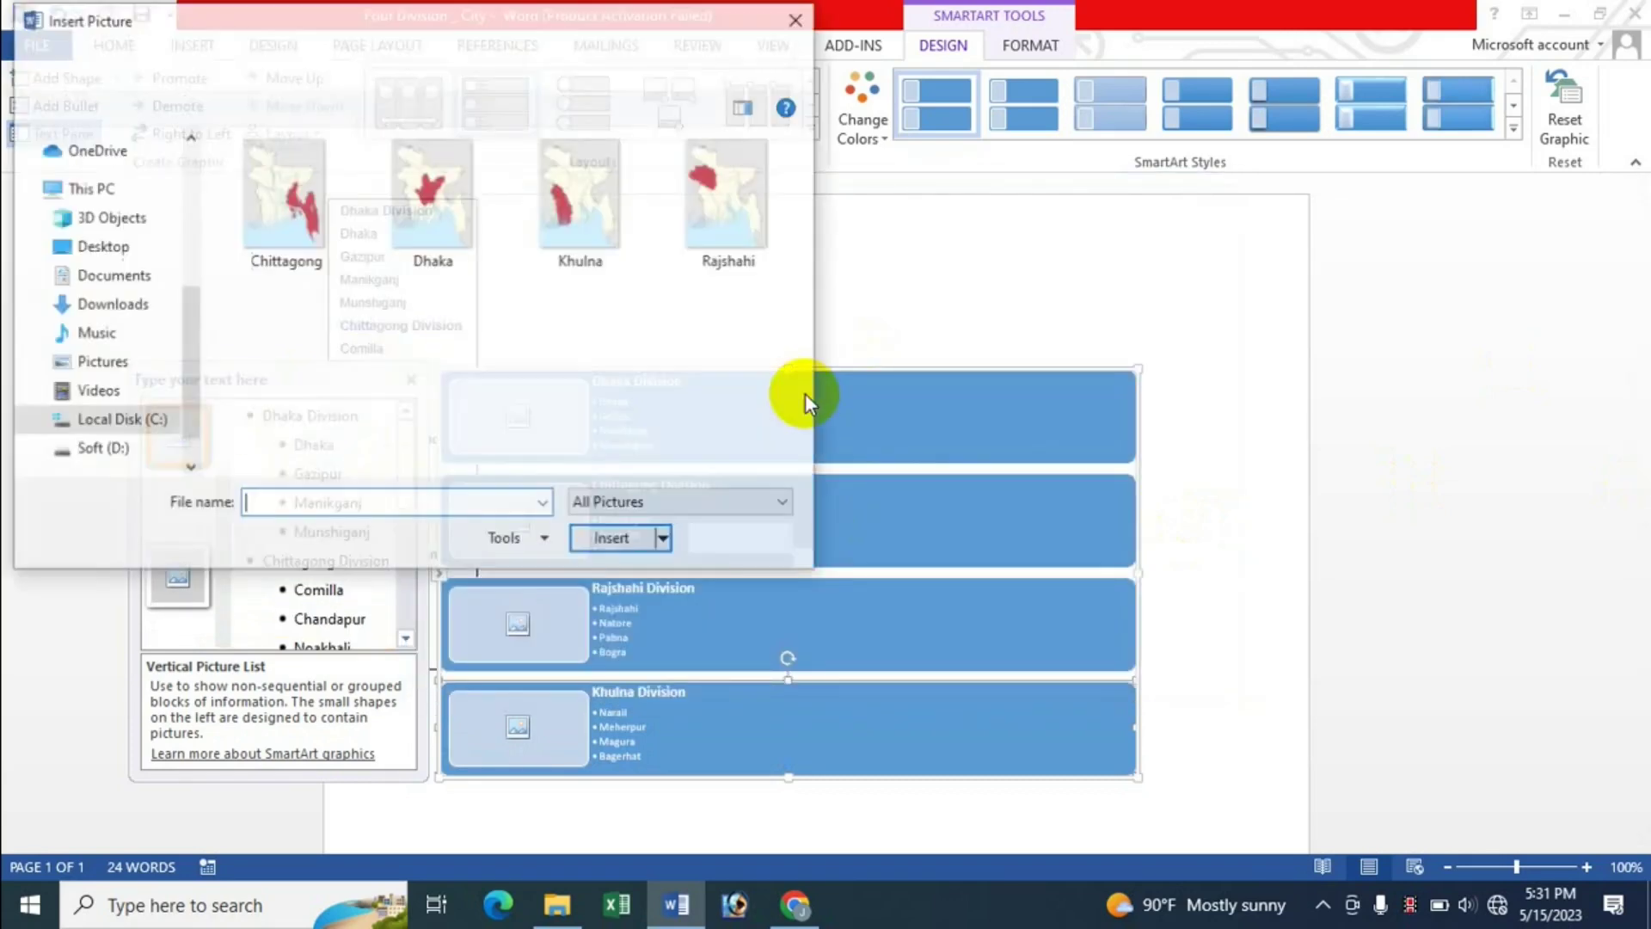
click(434, 258)
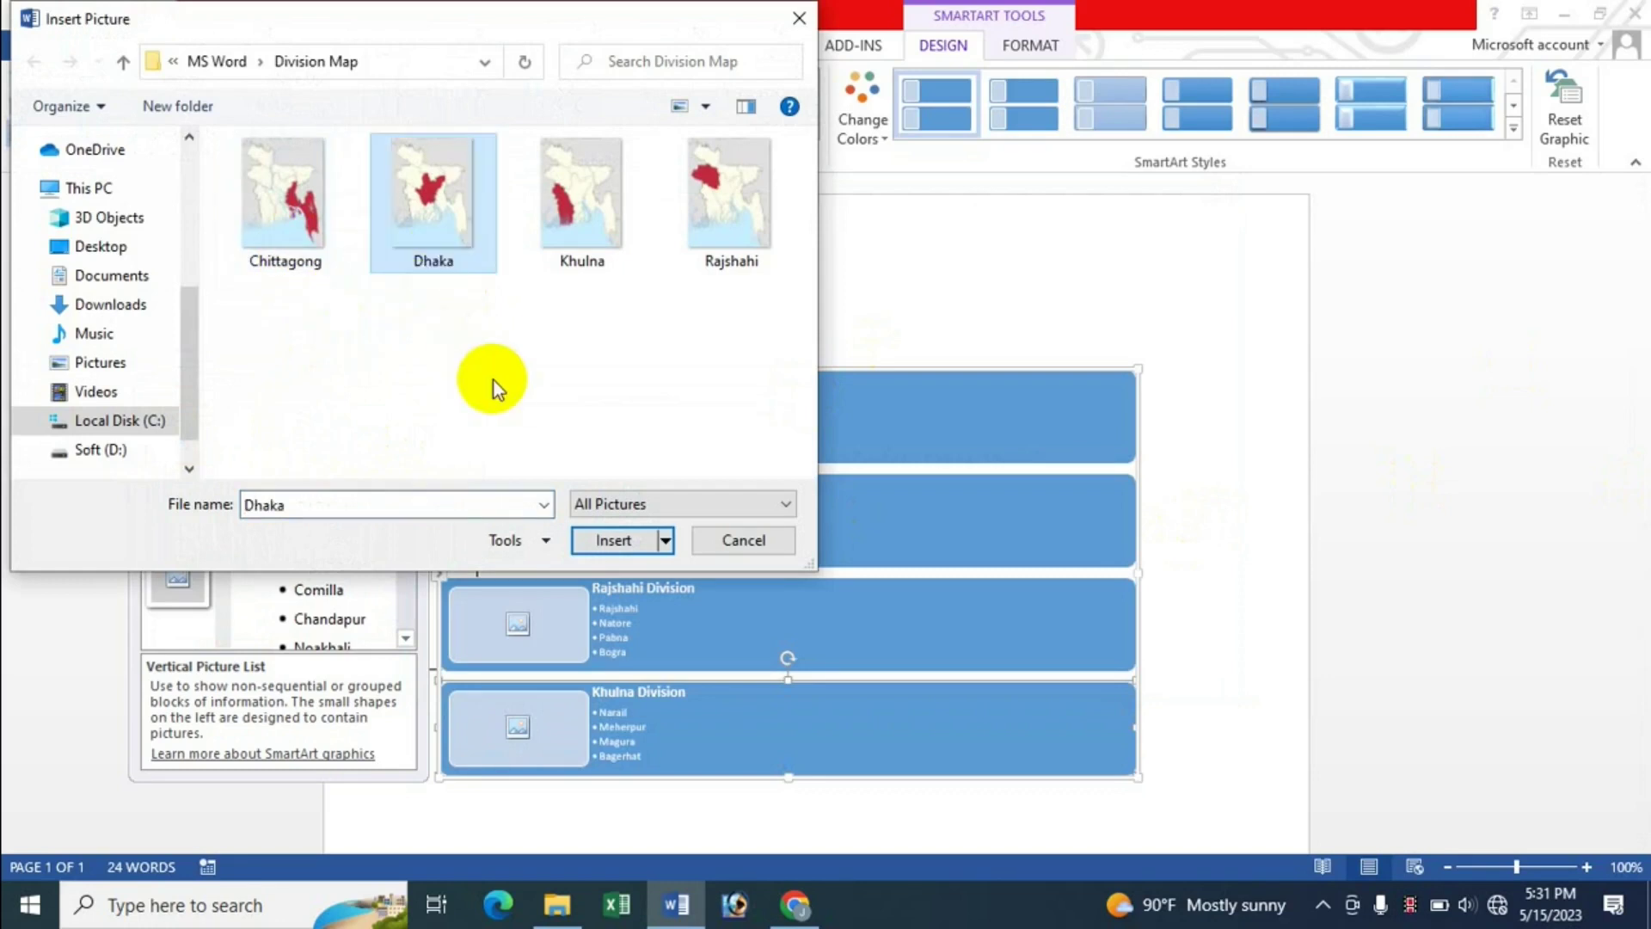
key(Return)
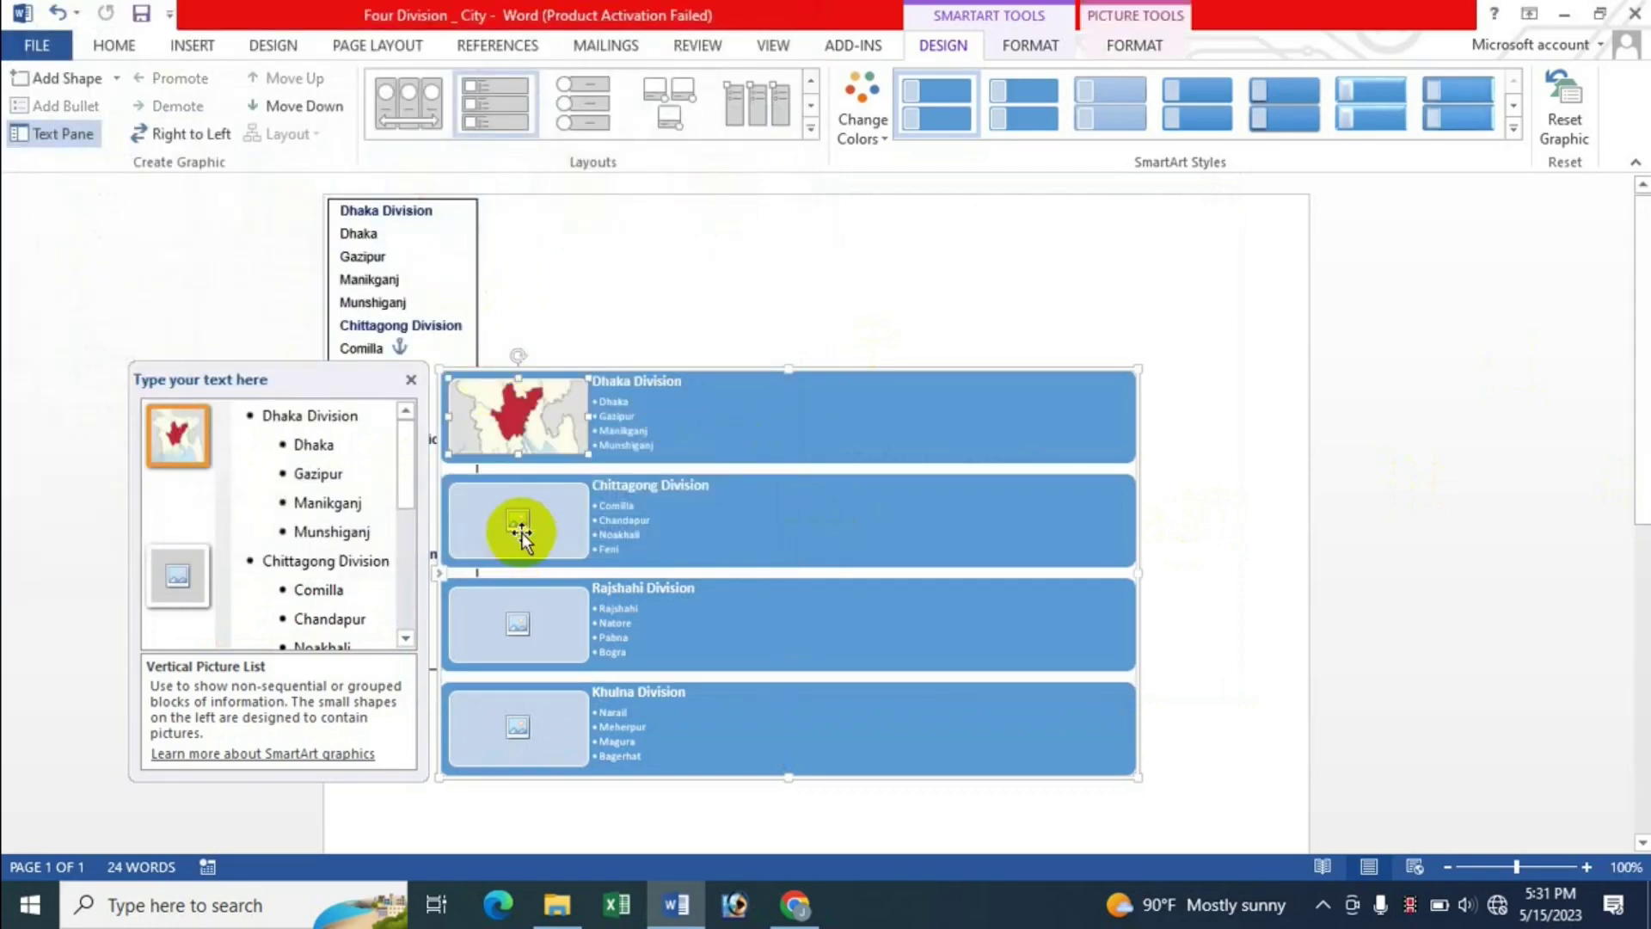
click(519, 520)
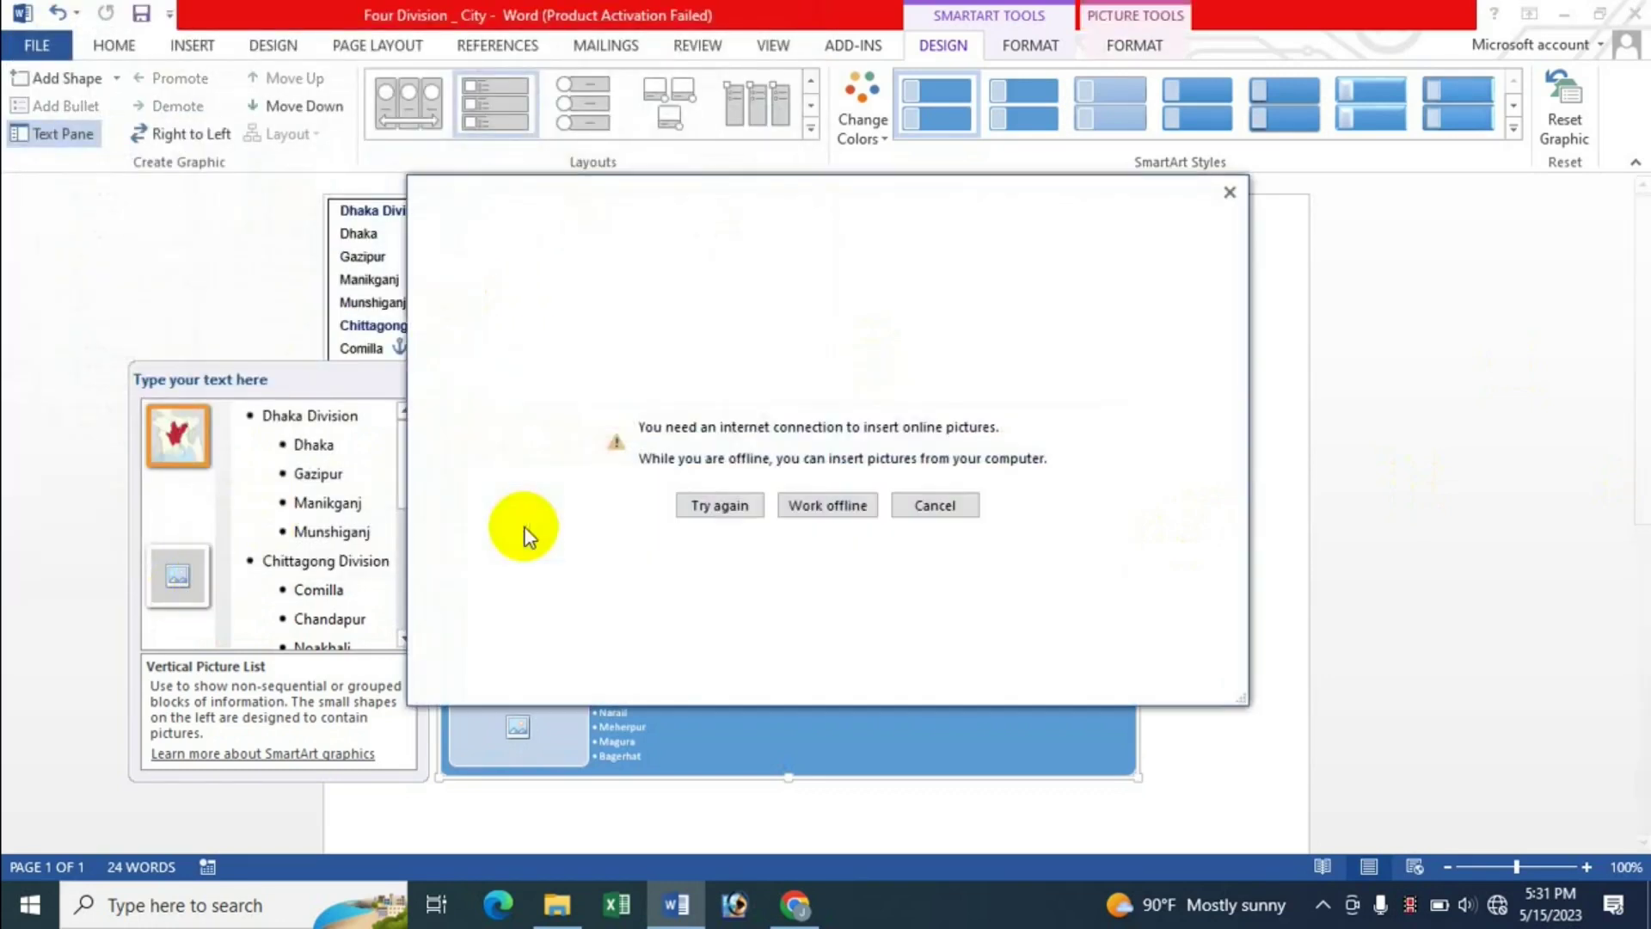
click(847, 506)
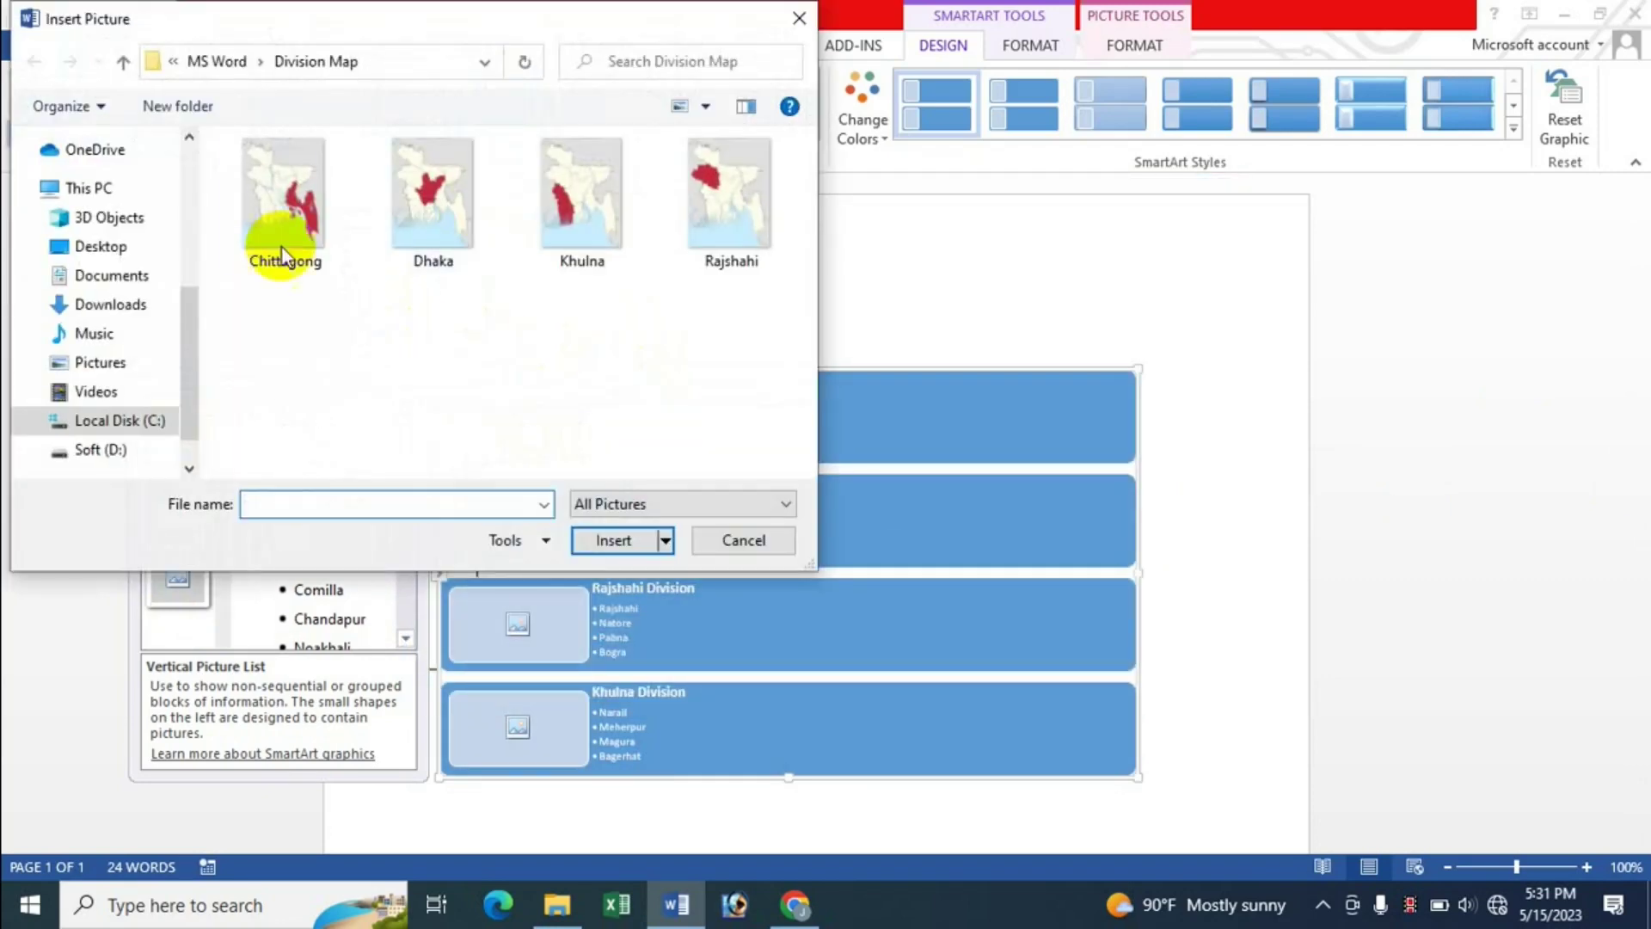
click(274, 232)
double_click(274, 233)
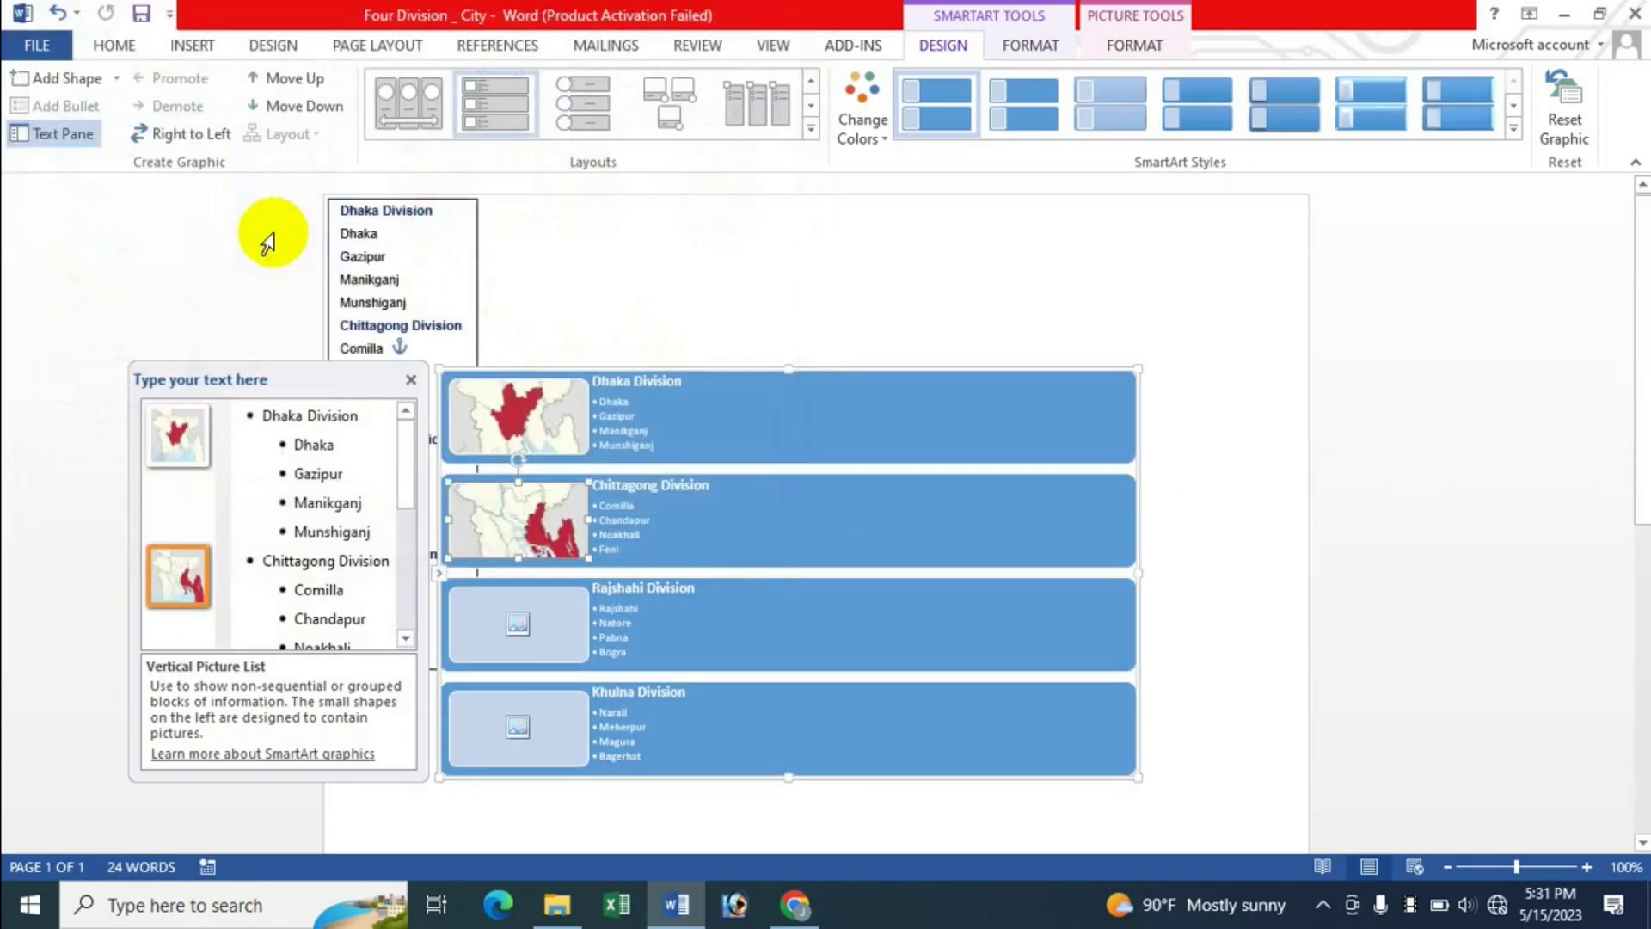
Step: Insert the Rajshahi and Khulna map pictures into the third and fourth shapes
click(516, 633)
click(828, 506)
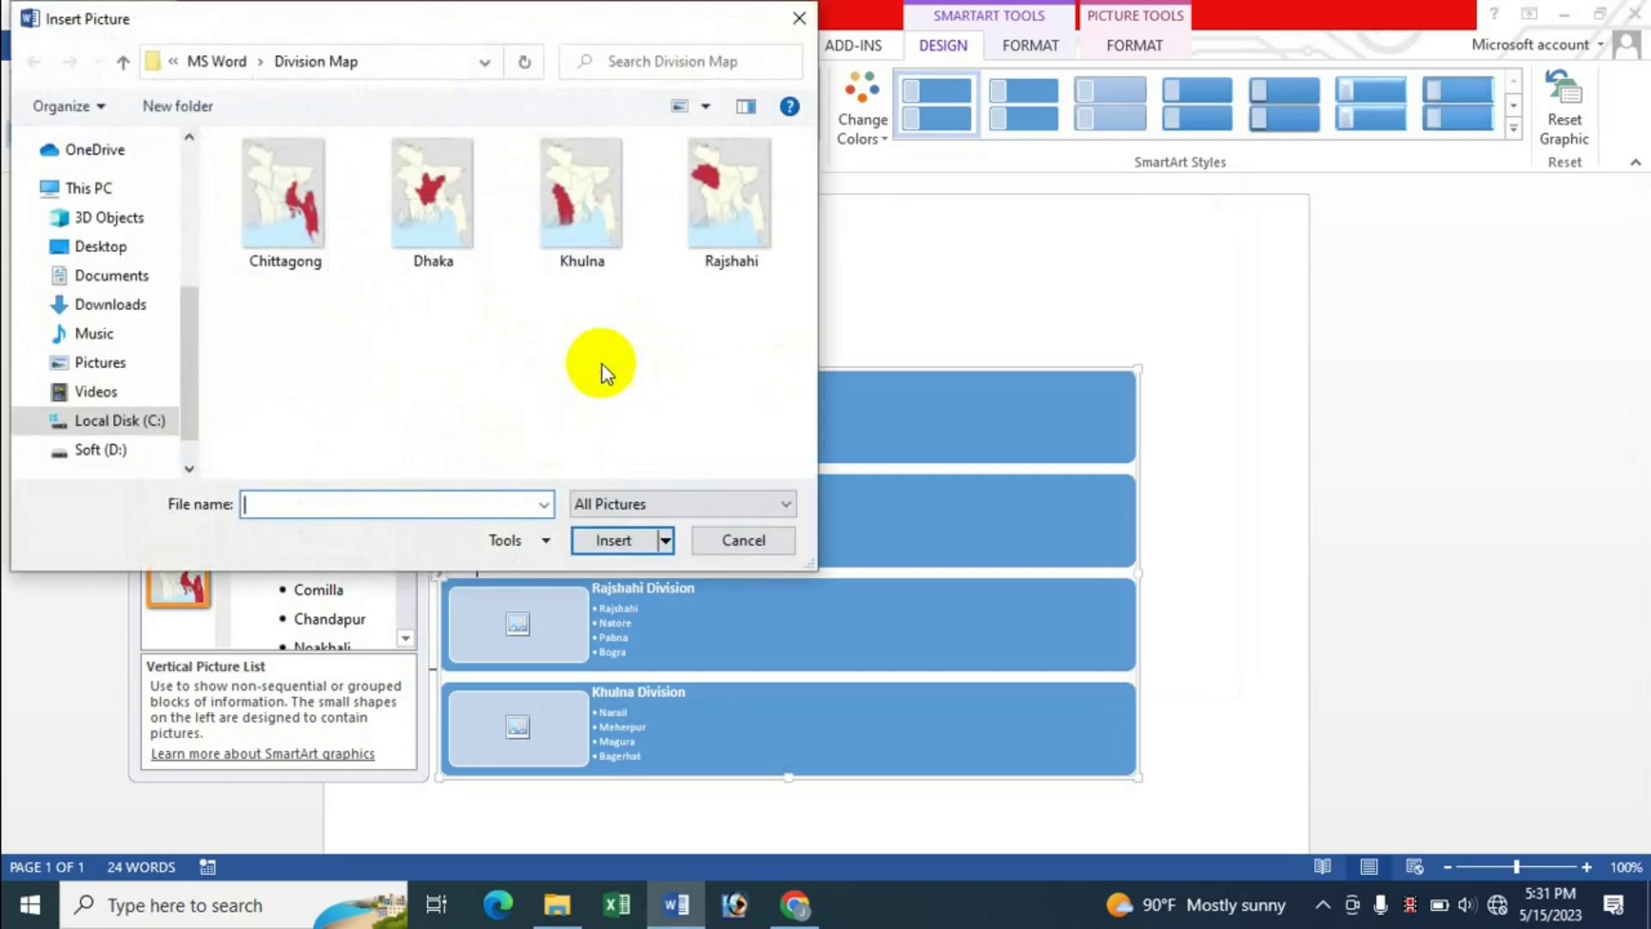
double_click(792, 245)
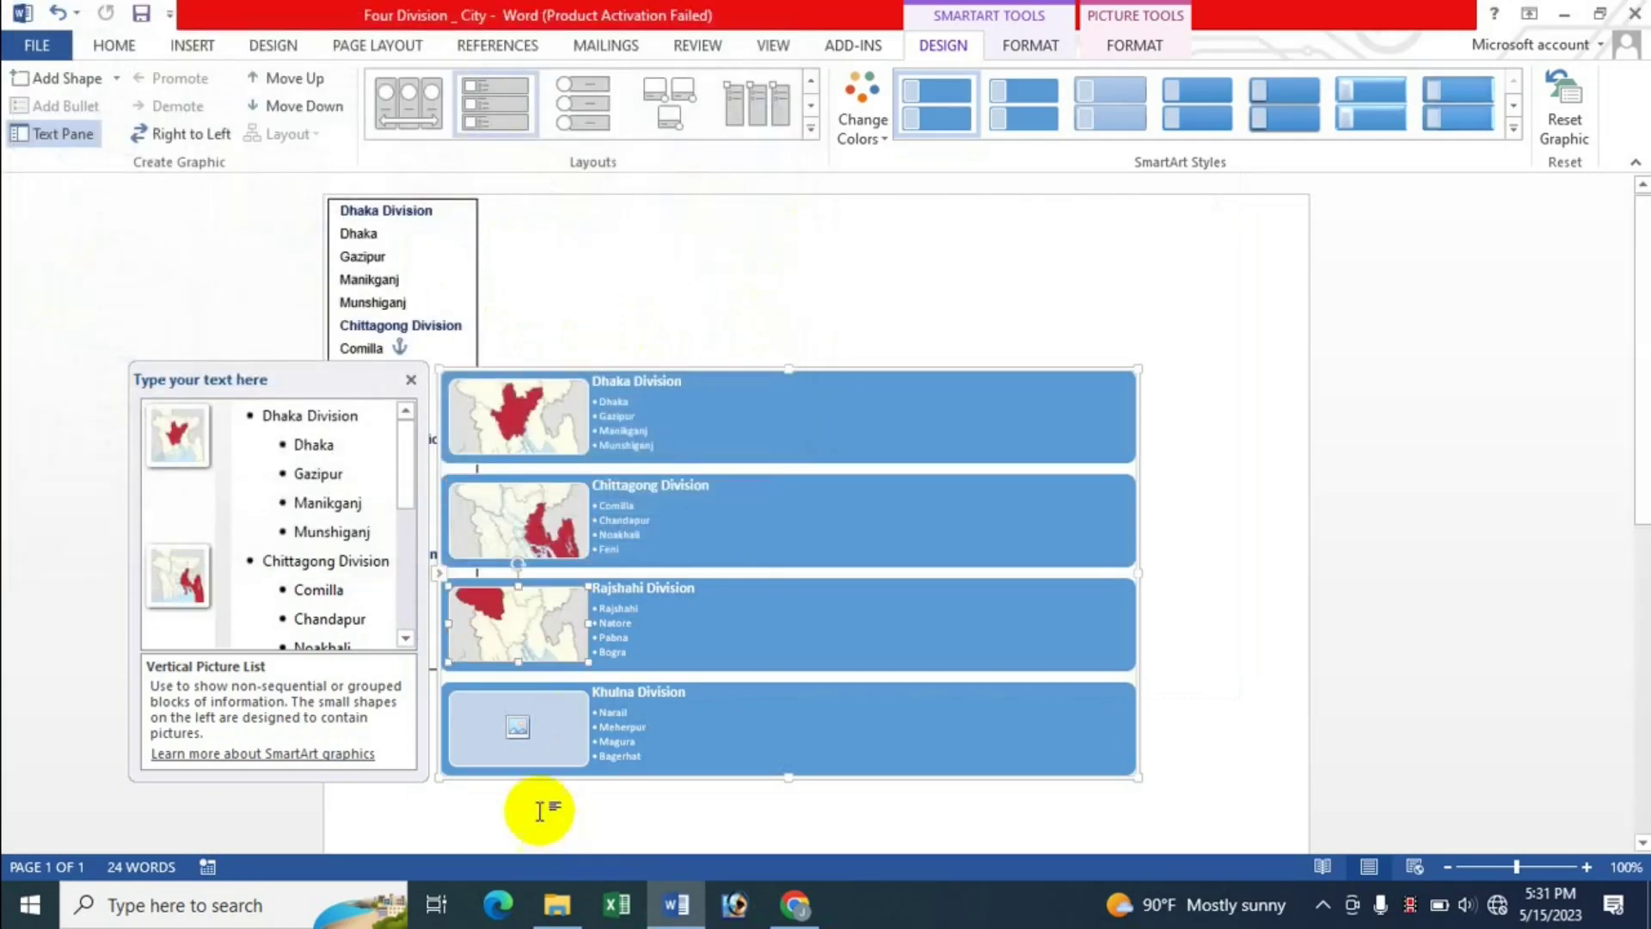
click(518, 731)
click(864, 507)
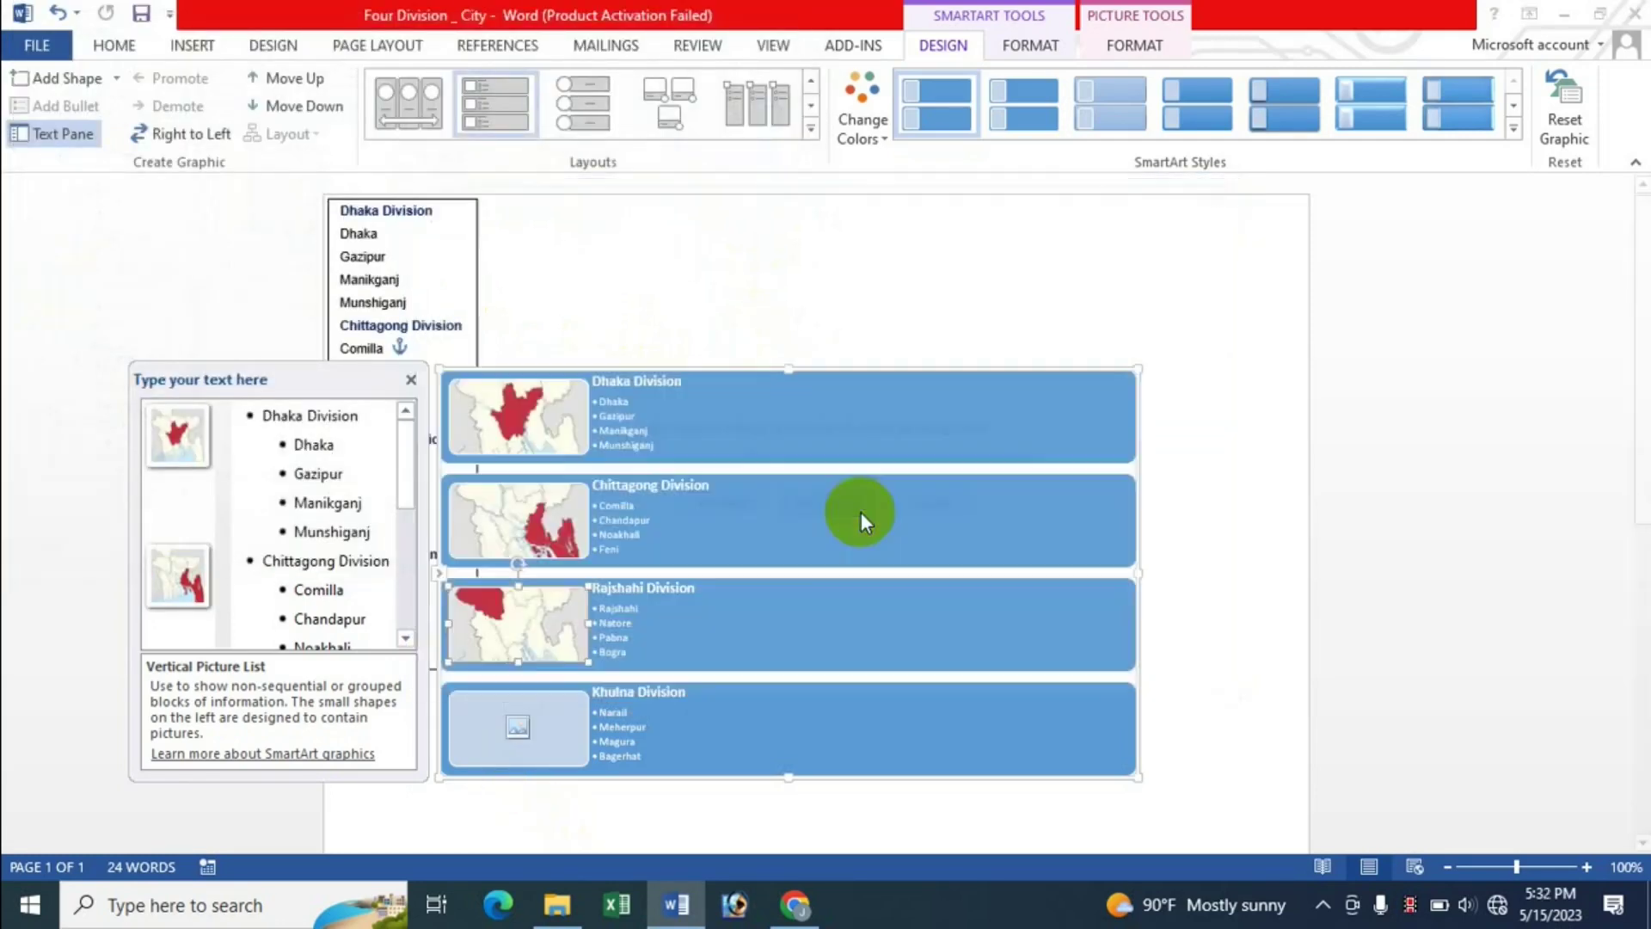
double_click(625, 224)
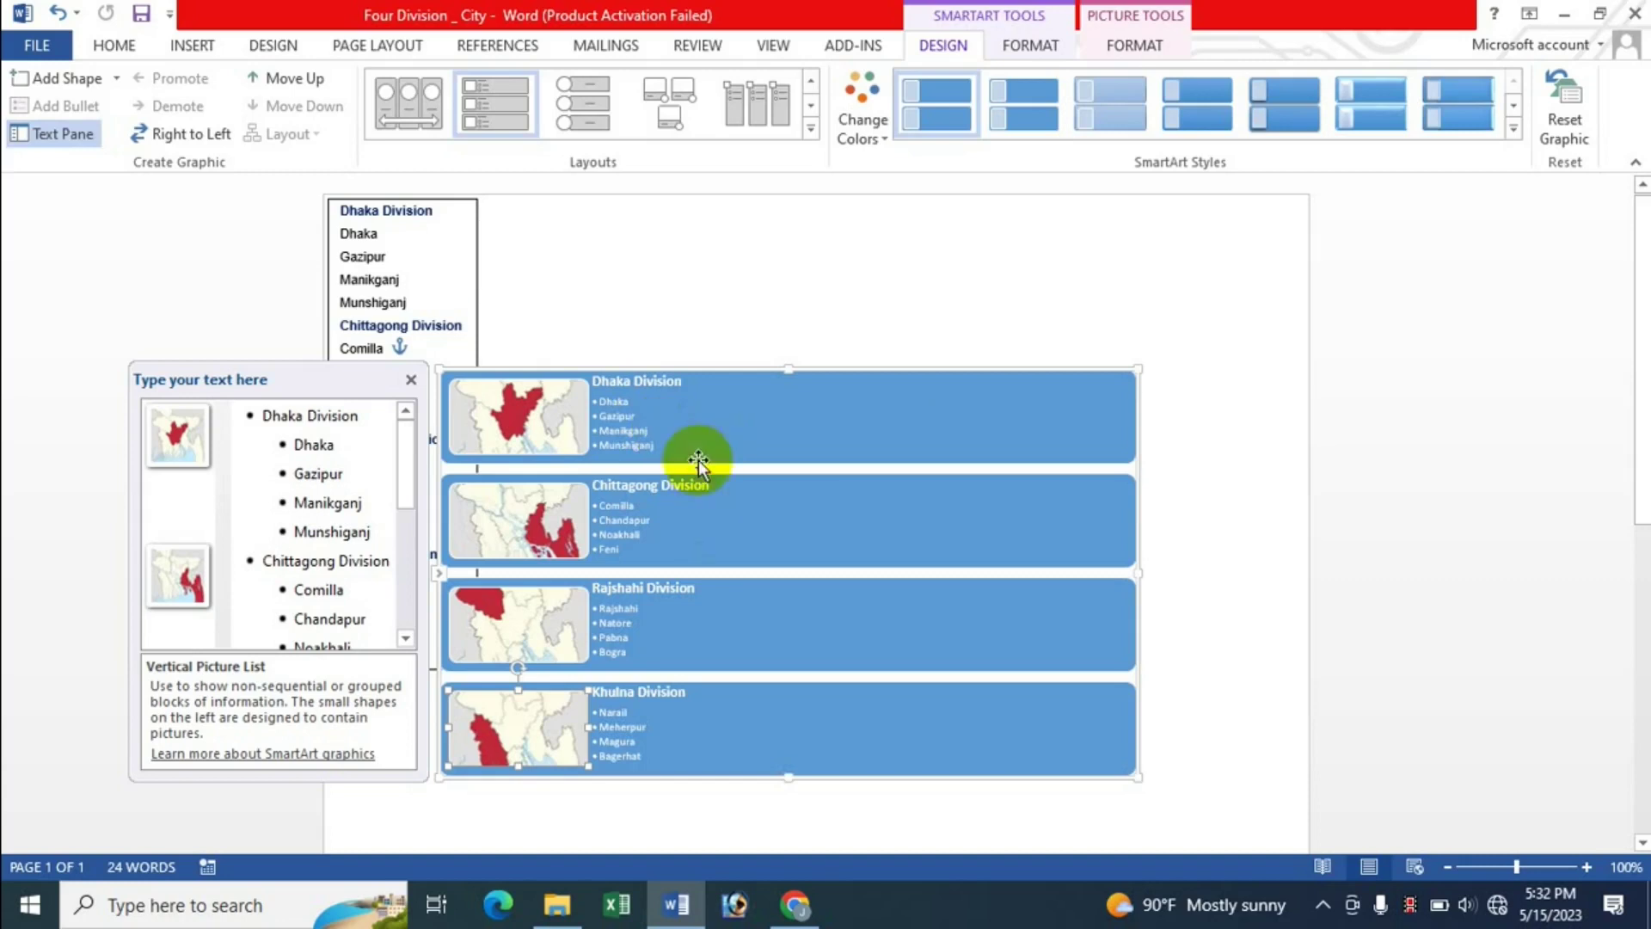
Step: Switch the division SmartArt to the Title Picture Lineup layout from the full Layouts gallery
click(809, 129)
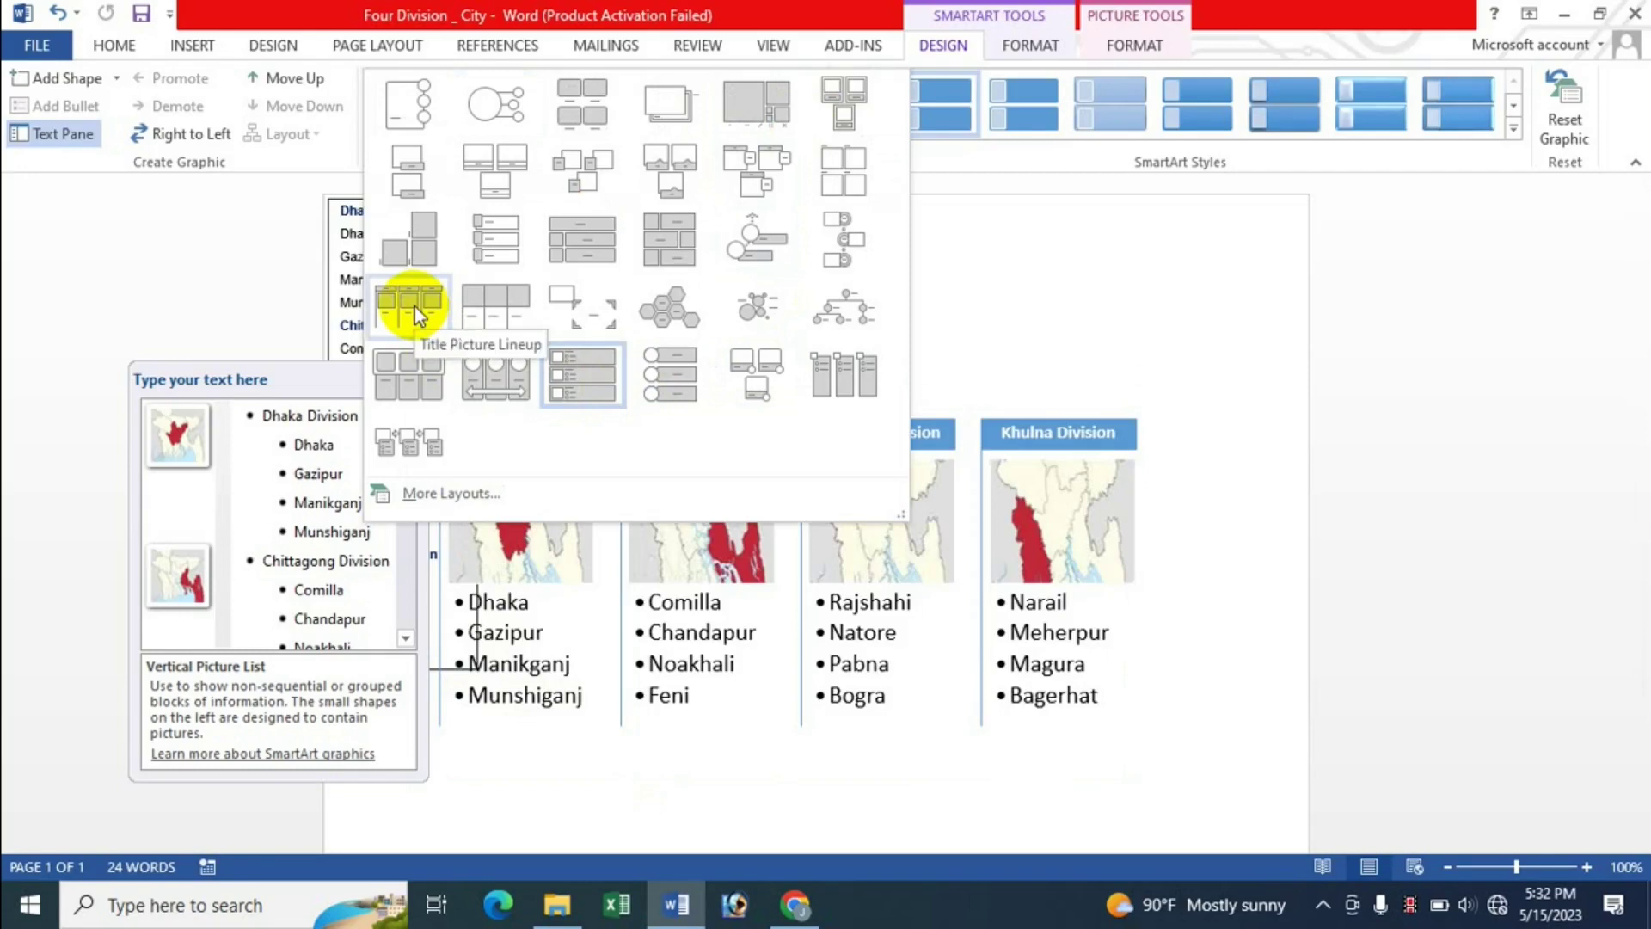
click(414, 307)
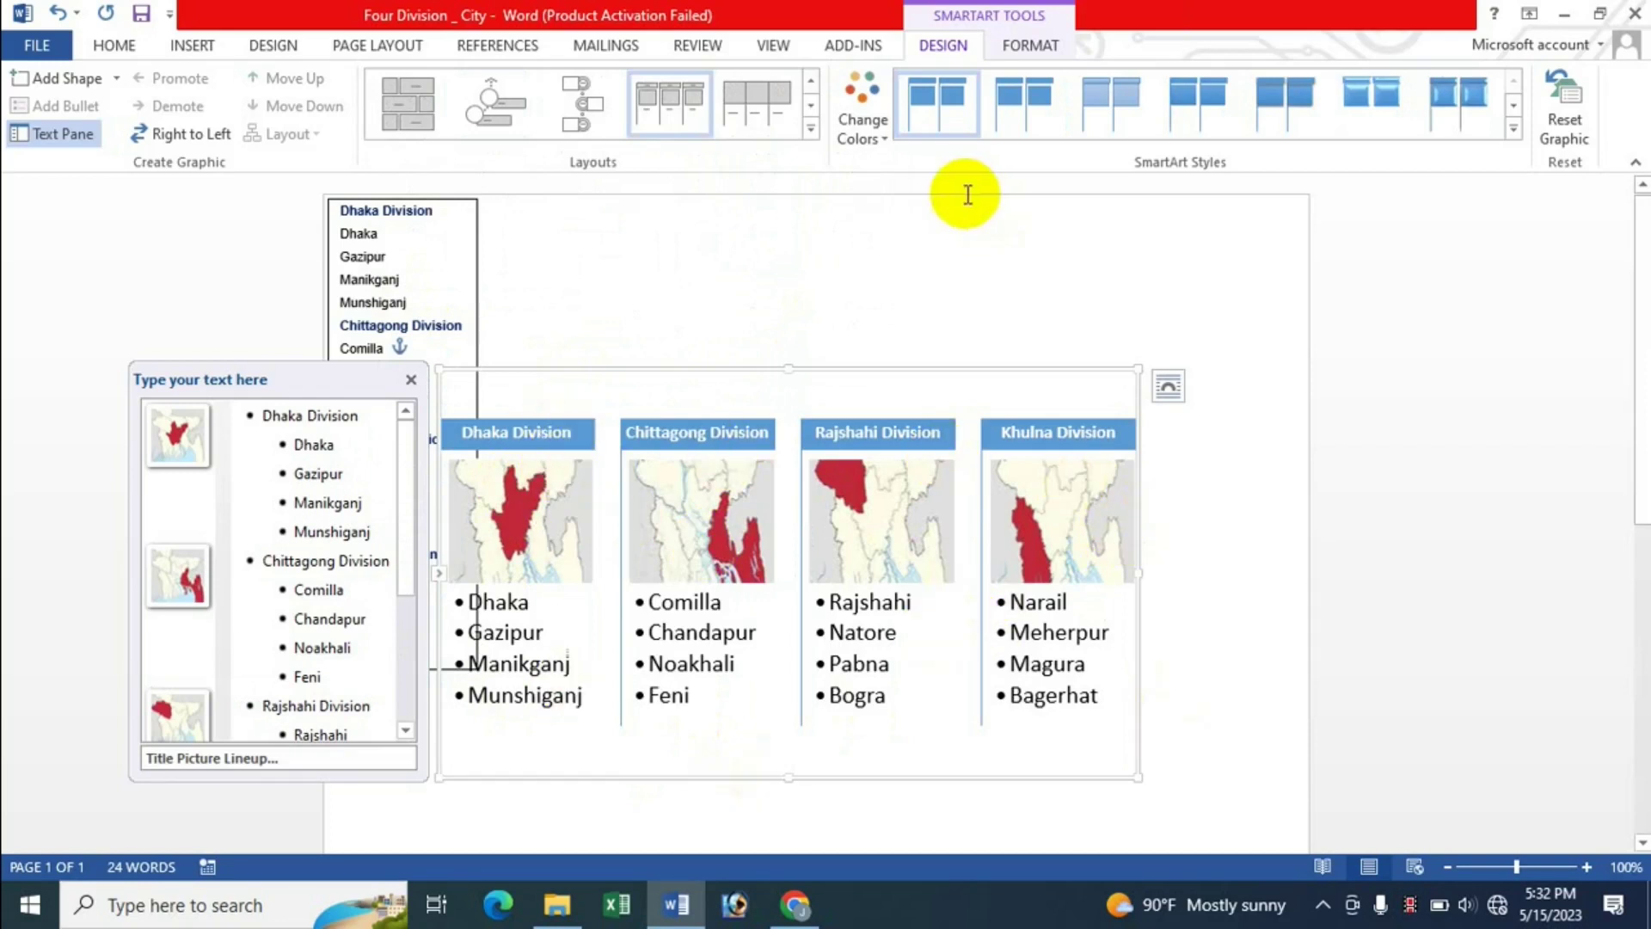
click(864, 115)
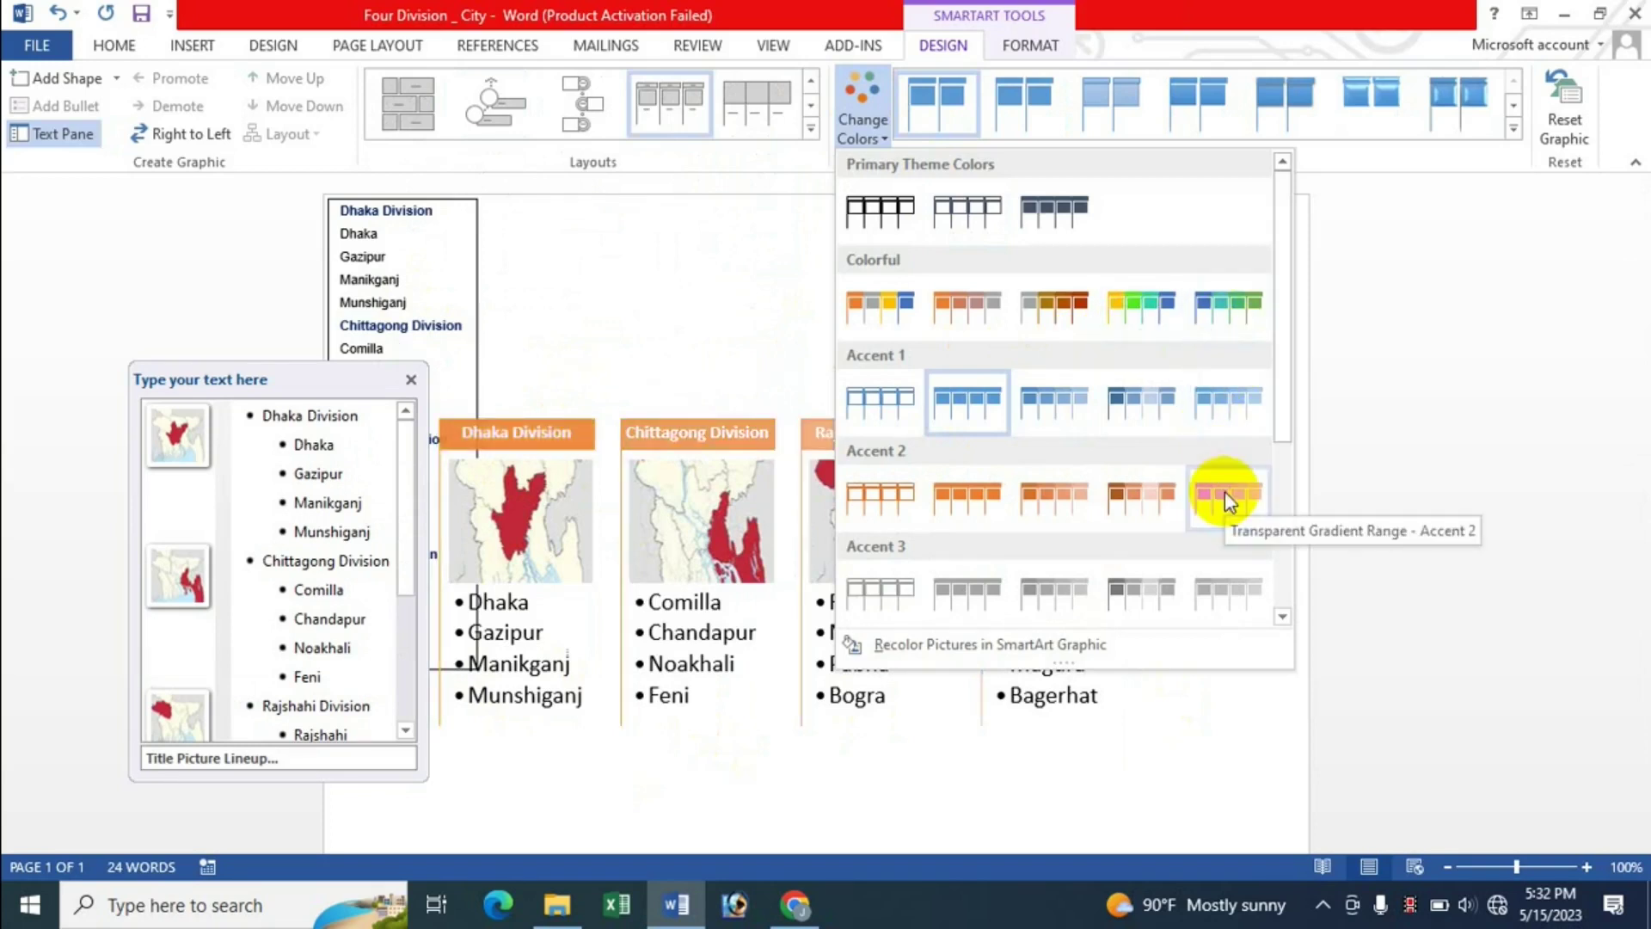
Step: Apply the Colorful blue, teal and green colour scheme to the SmartArt
click(1230, 426)
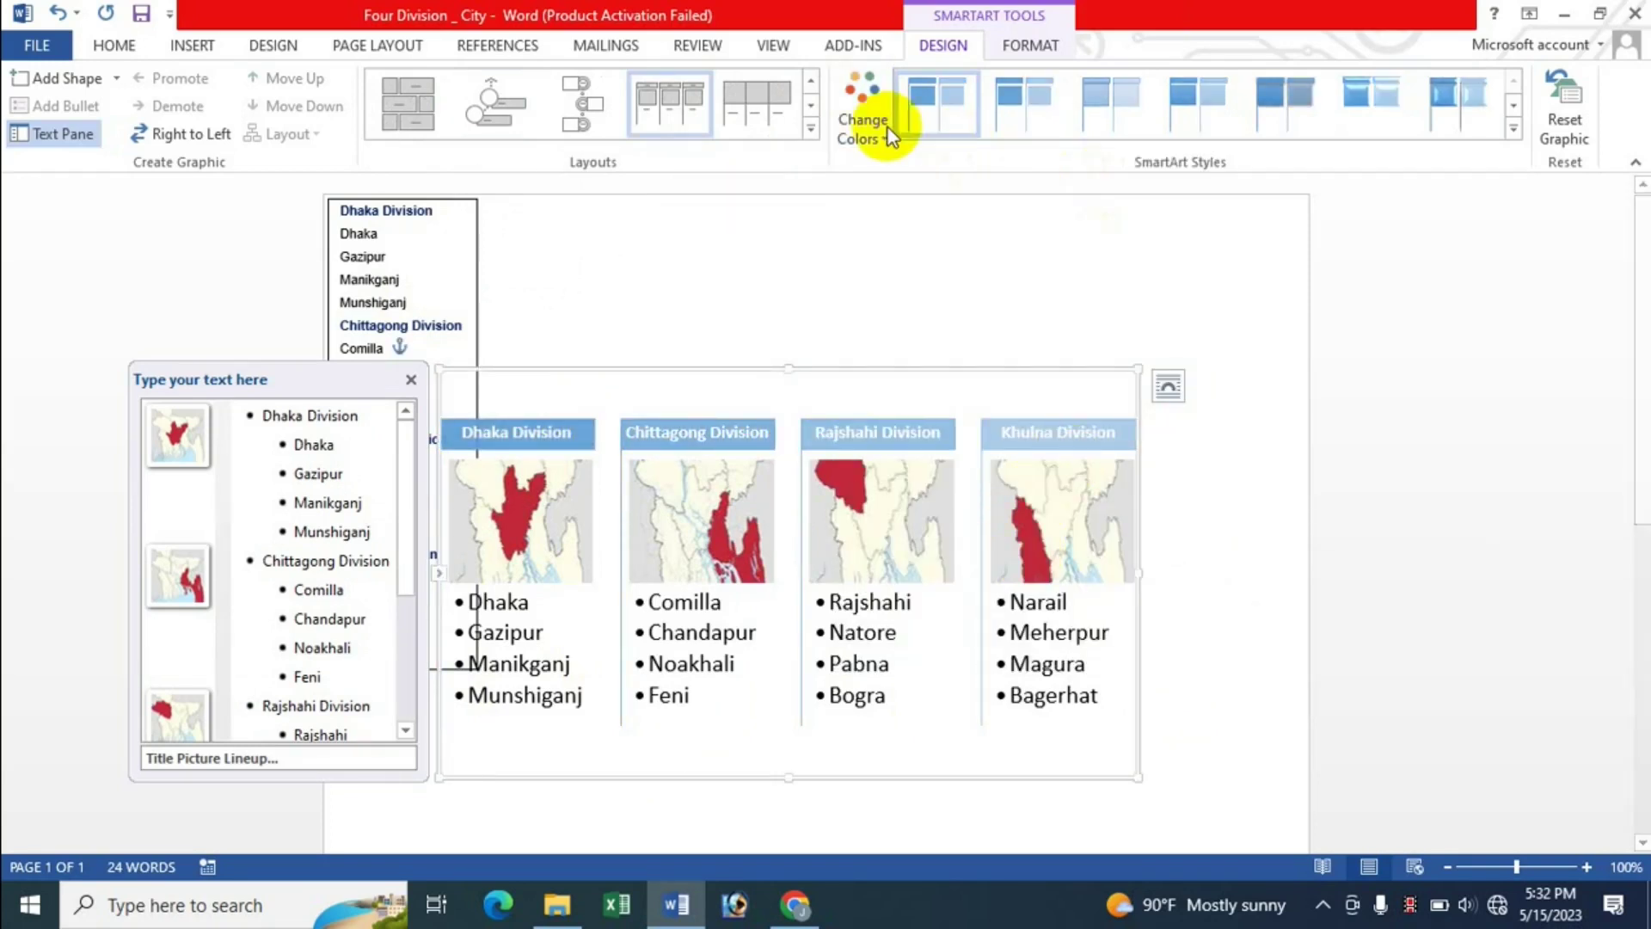
click(863, 115)
click(1227, 309)
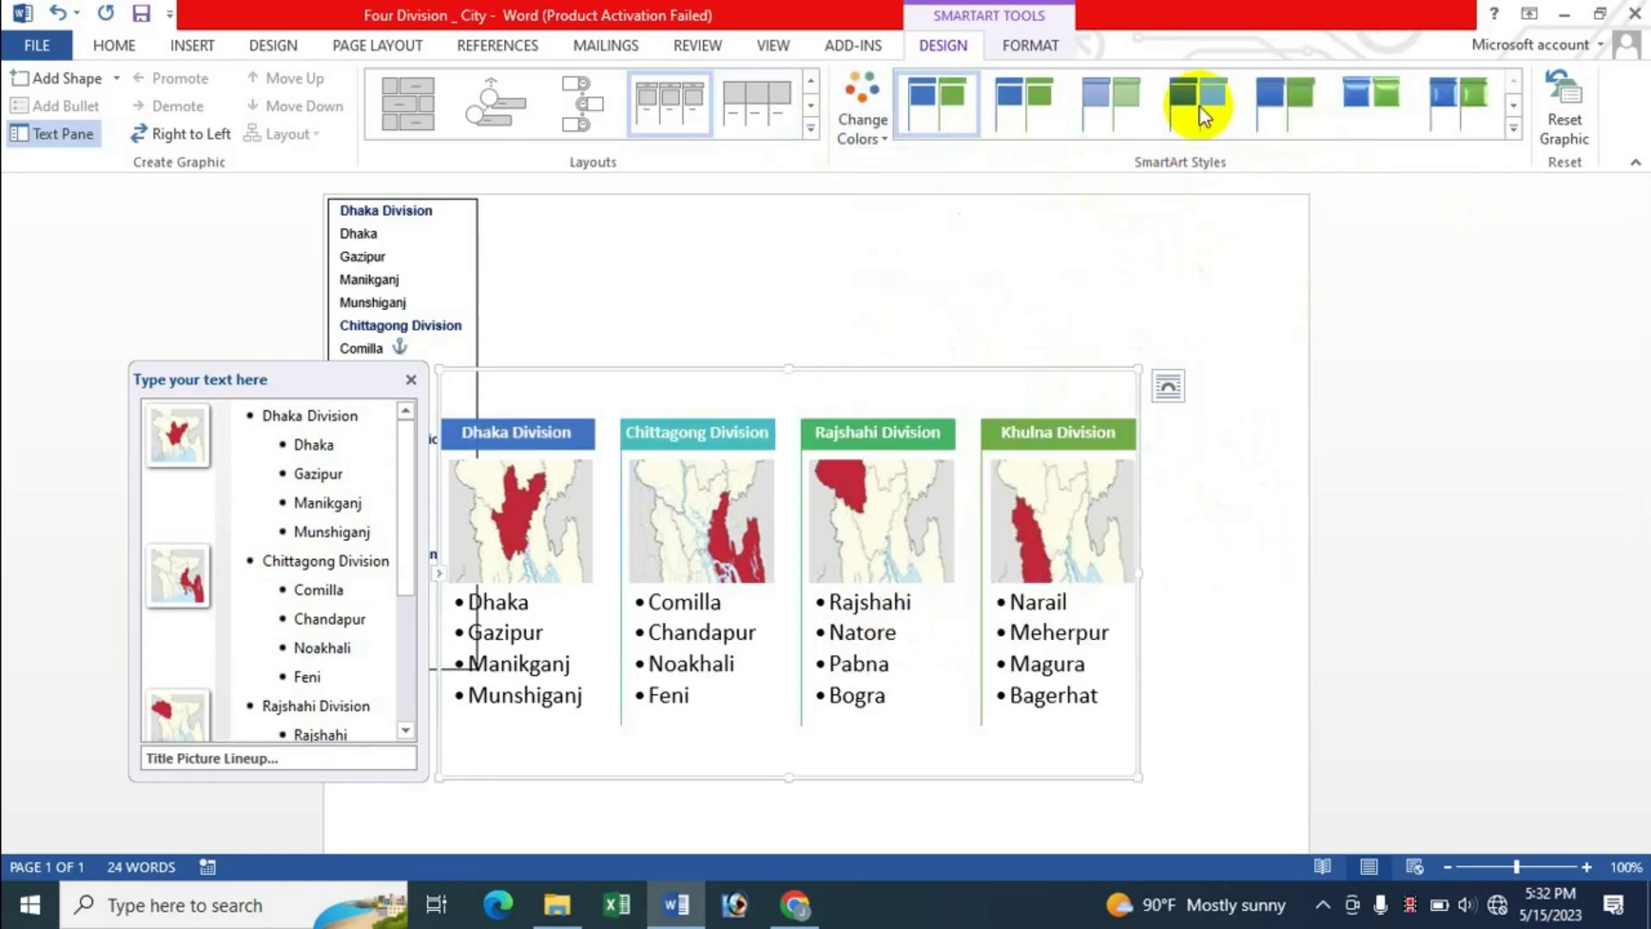
Step: Give the SmartArt the 3-D Brick Scene style
click(1513, 128)
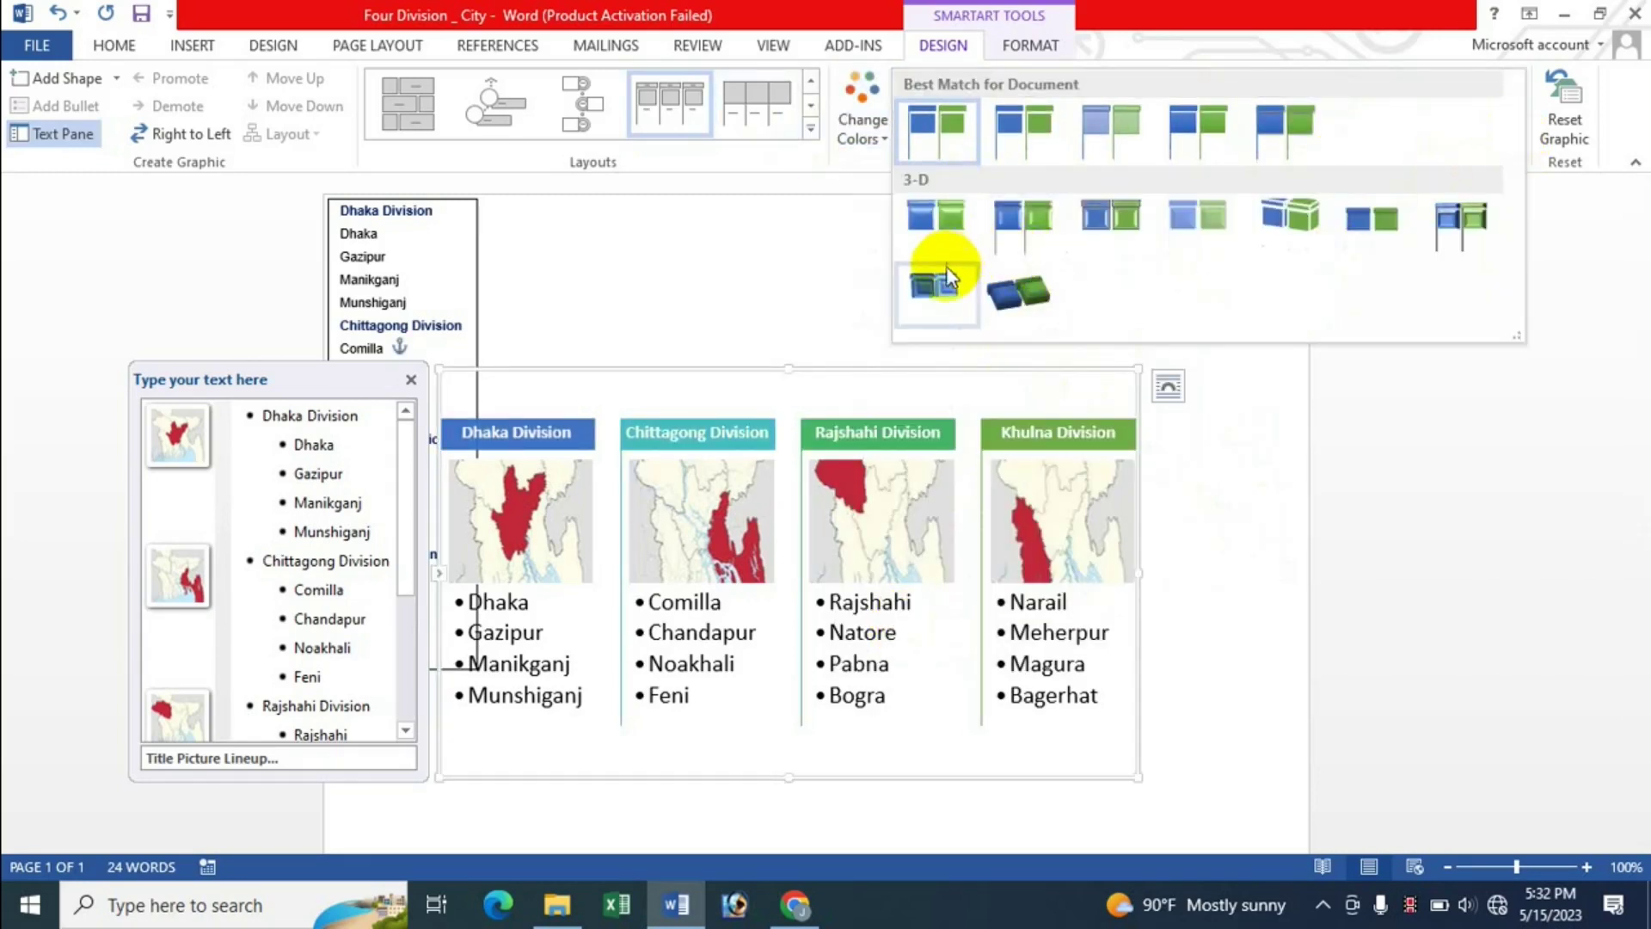
click(1290, 220)
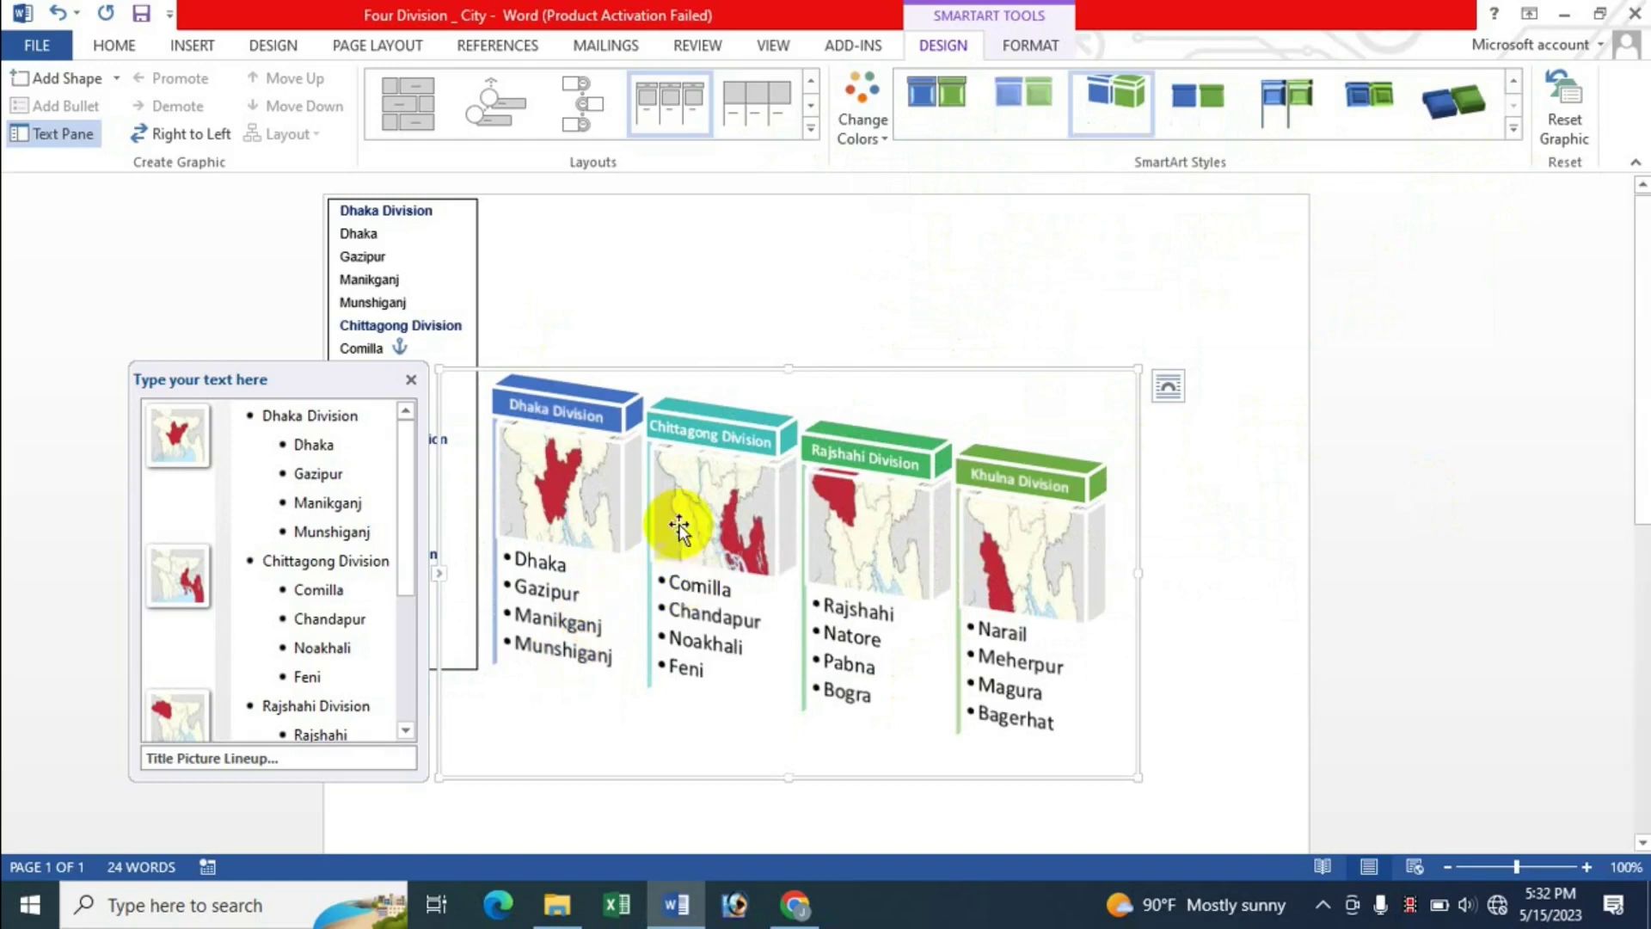
click(569, 475)
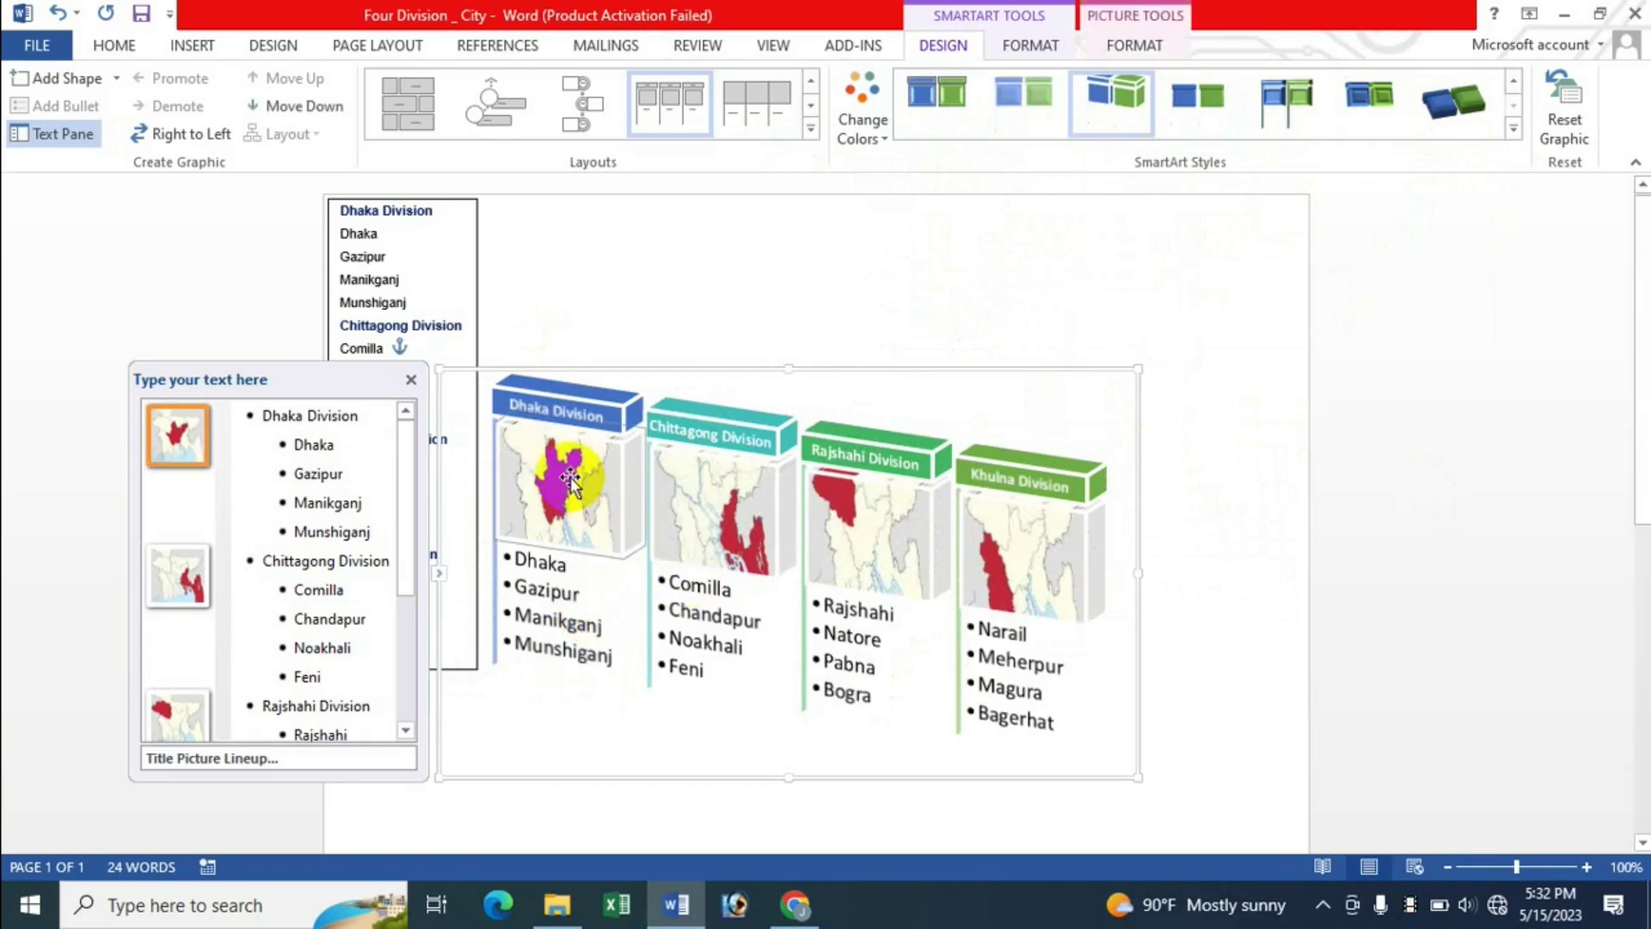
Step: Review the Format and Design options for the Dhaka picture and bullets, then show the Add Shape choices for Chandapur
click(1135, 45)
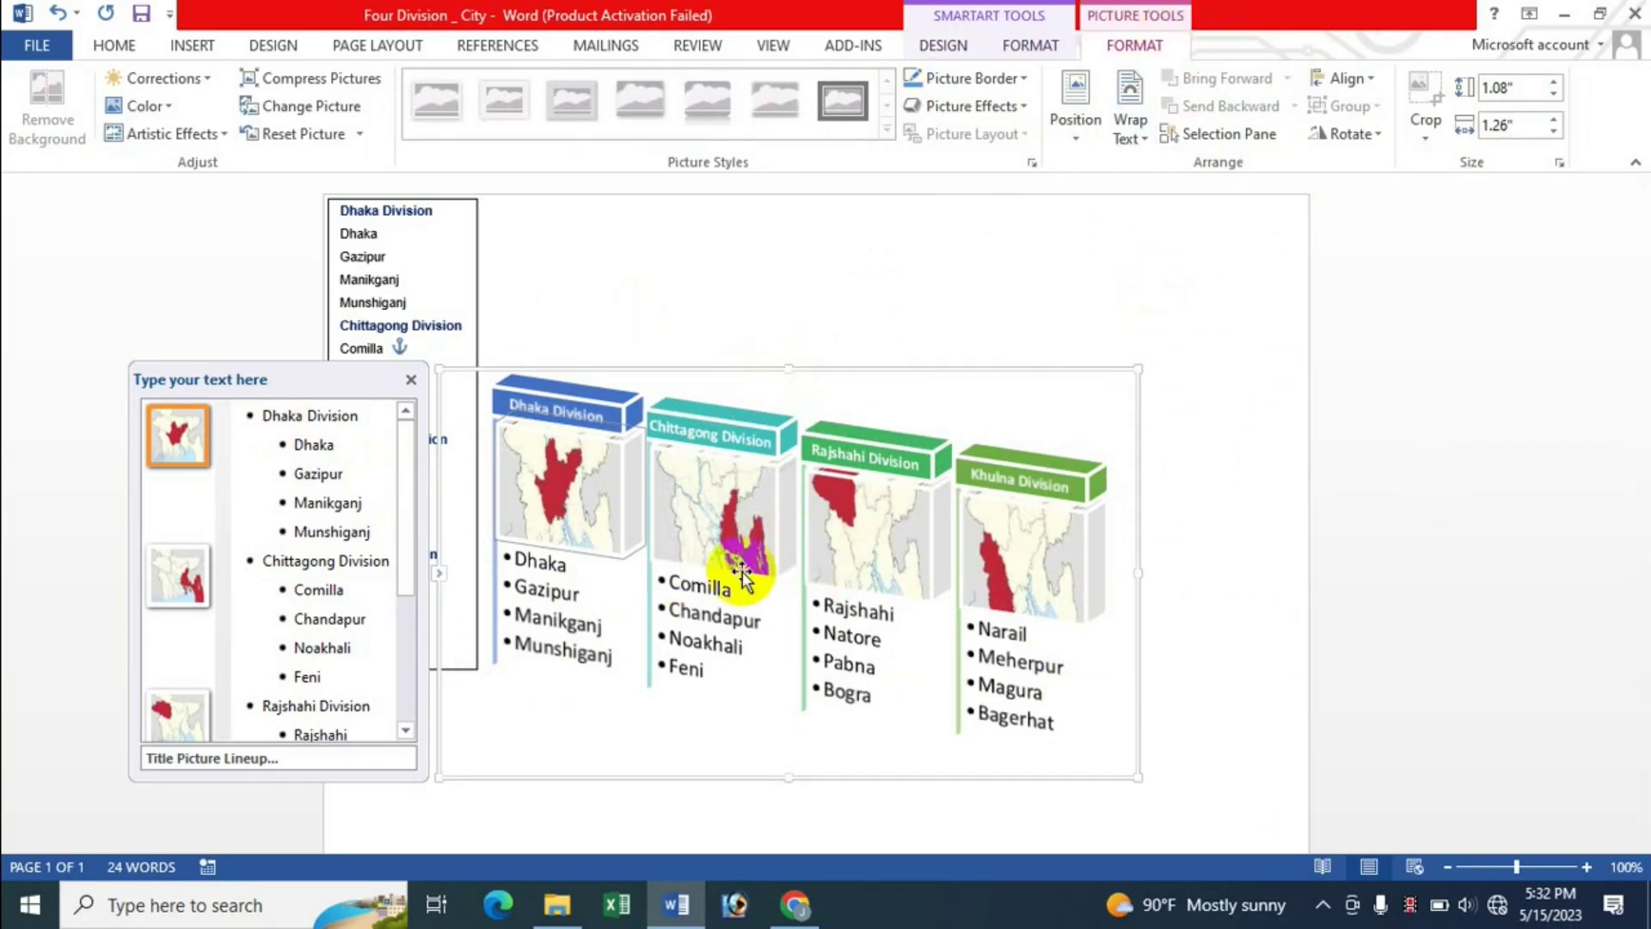
click(550, 613)
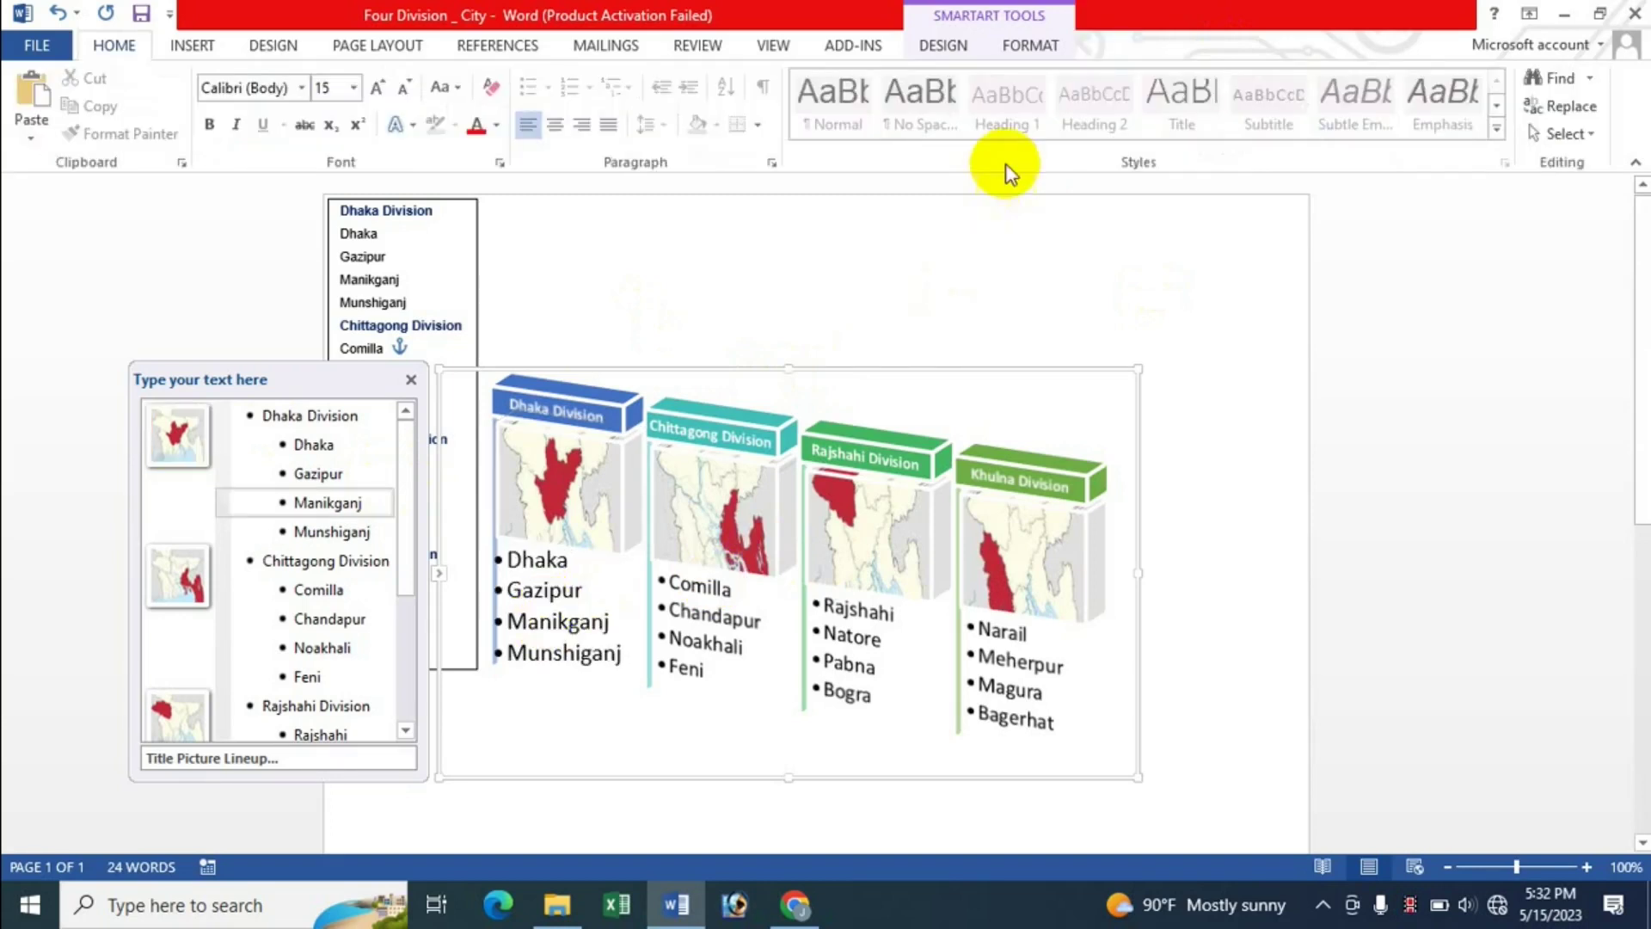
click(1030, 46)
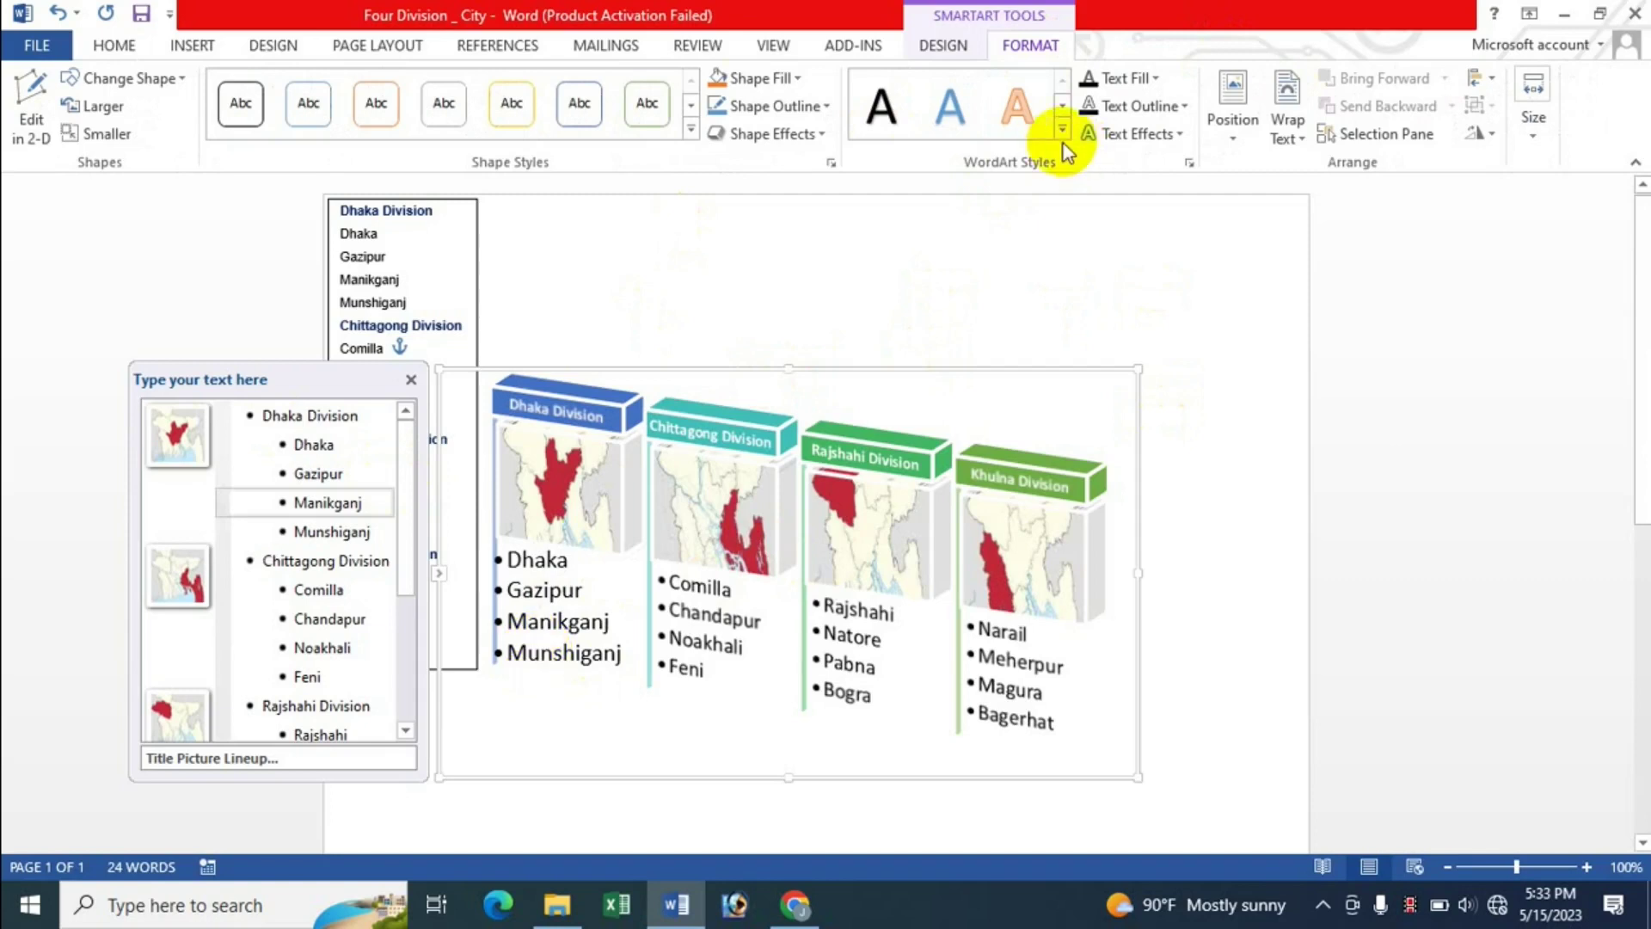
click(941, 43)
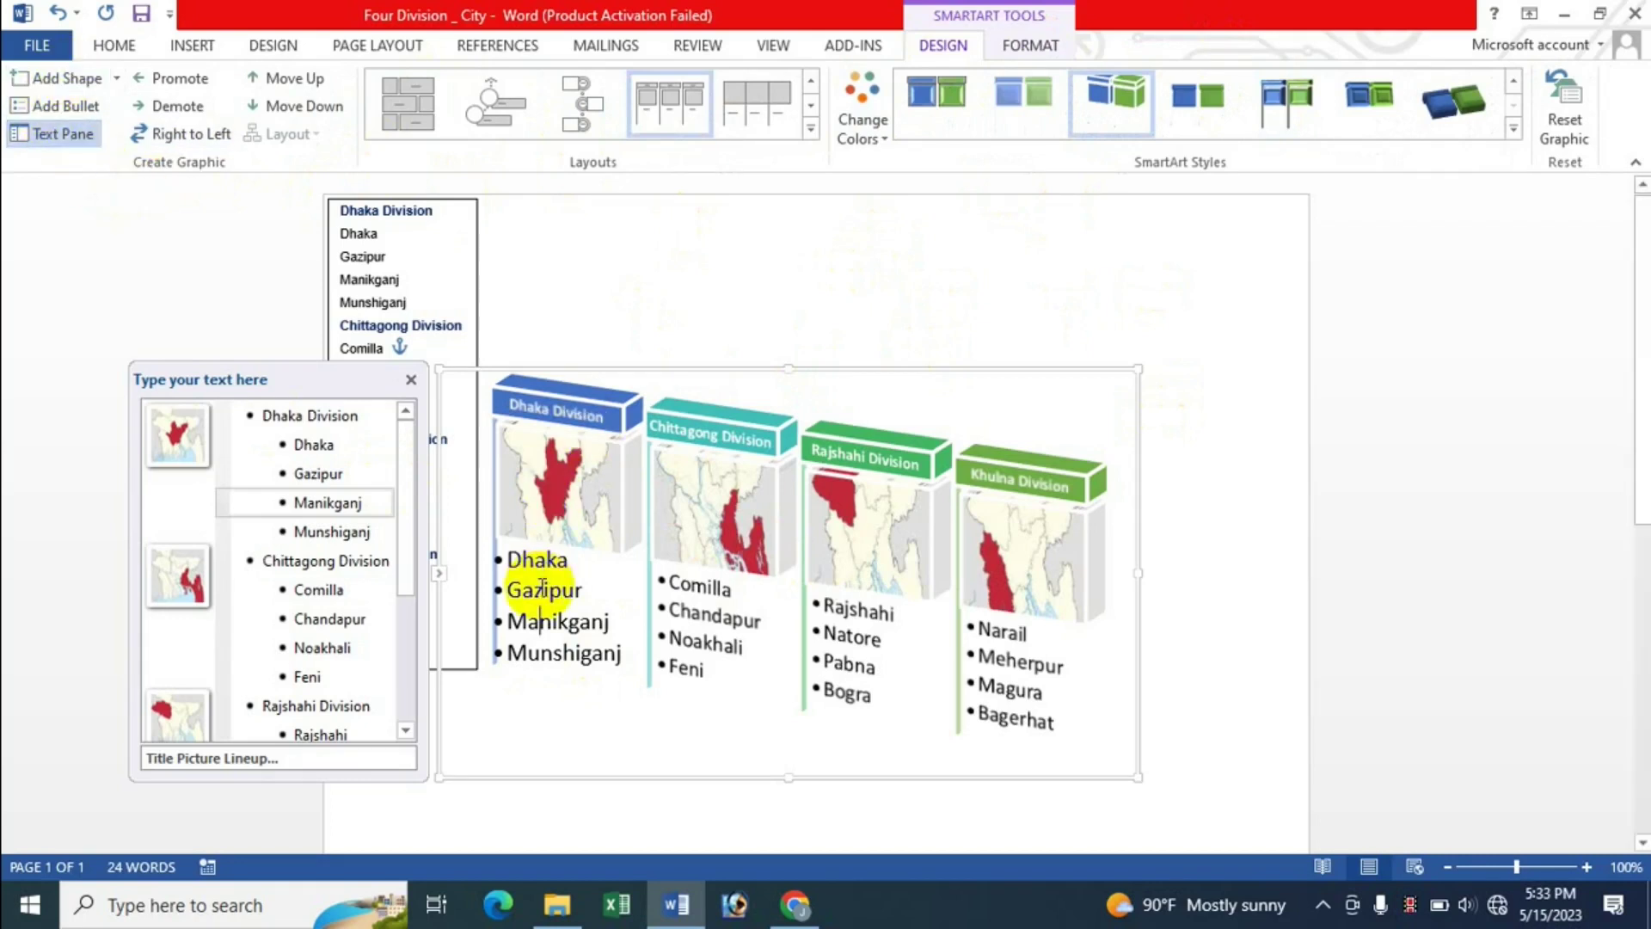
click(684, 608)
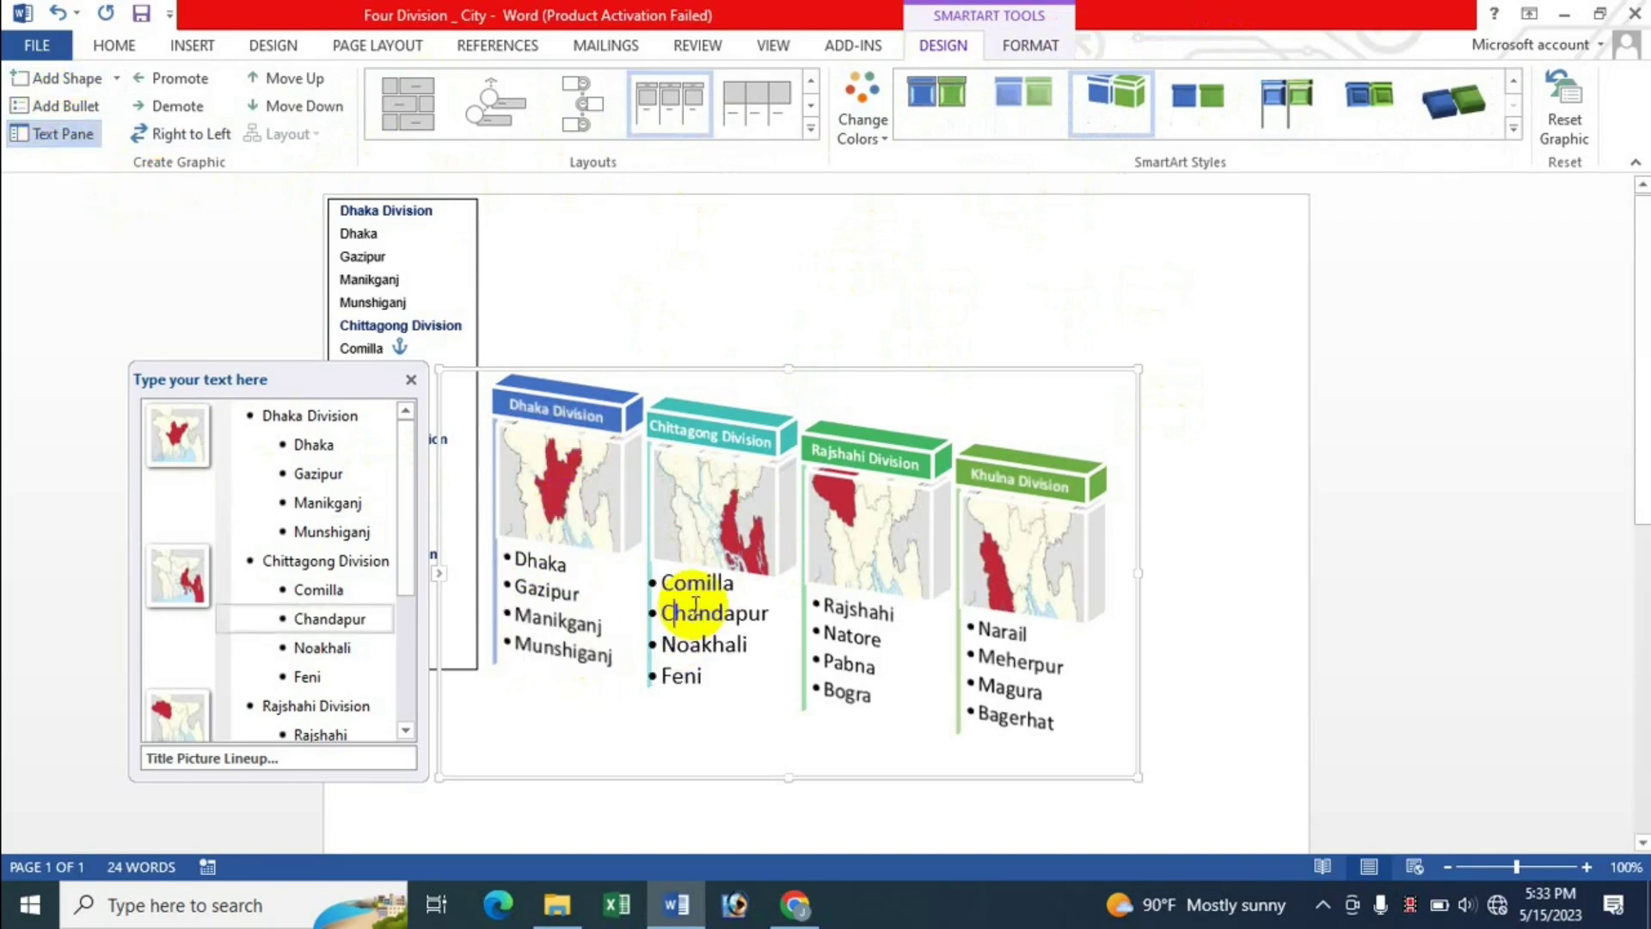
click(116, 79)
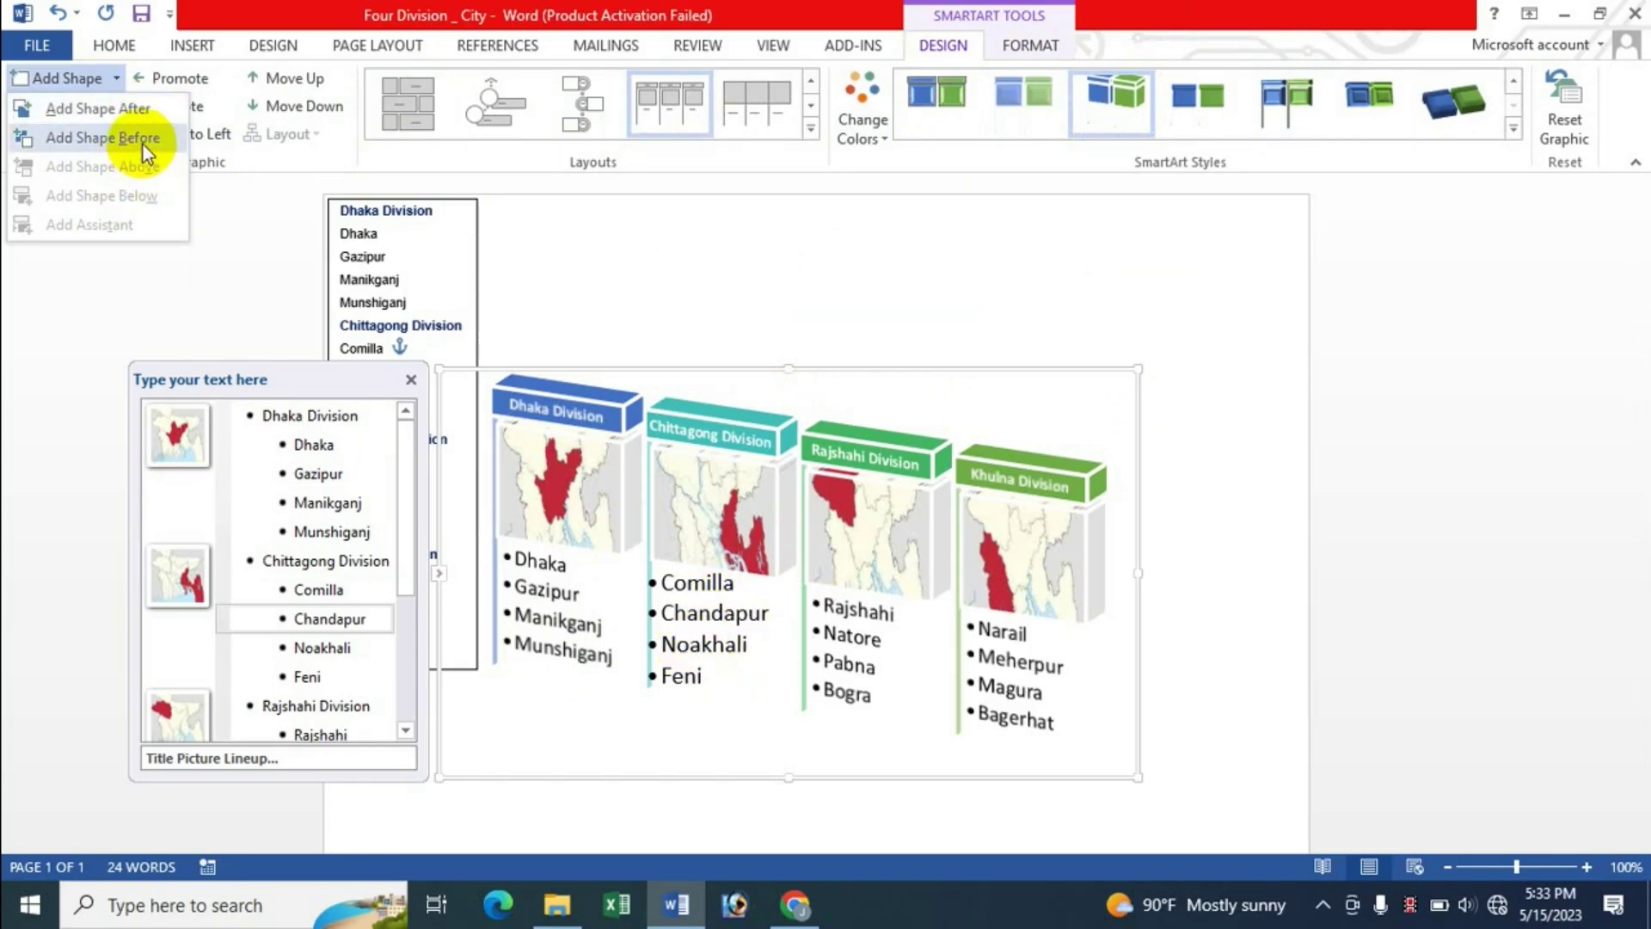
Step: Dismiss the Add Shape menu, then demote and re-promote Chittagong Division to keep it as its own column
click(301, 26)
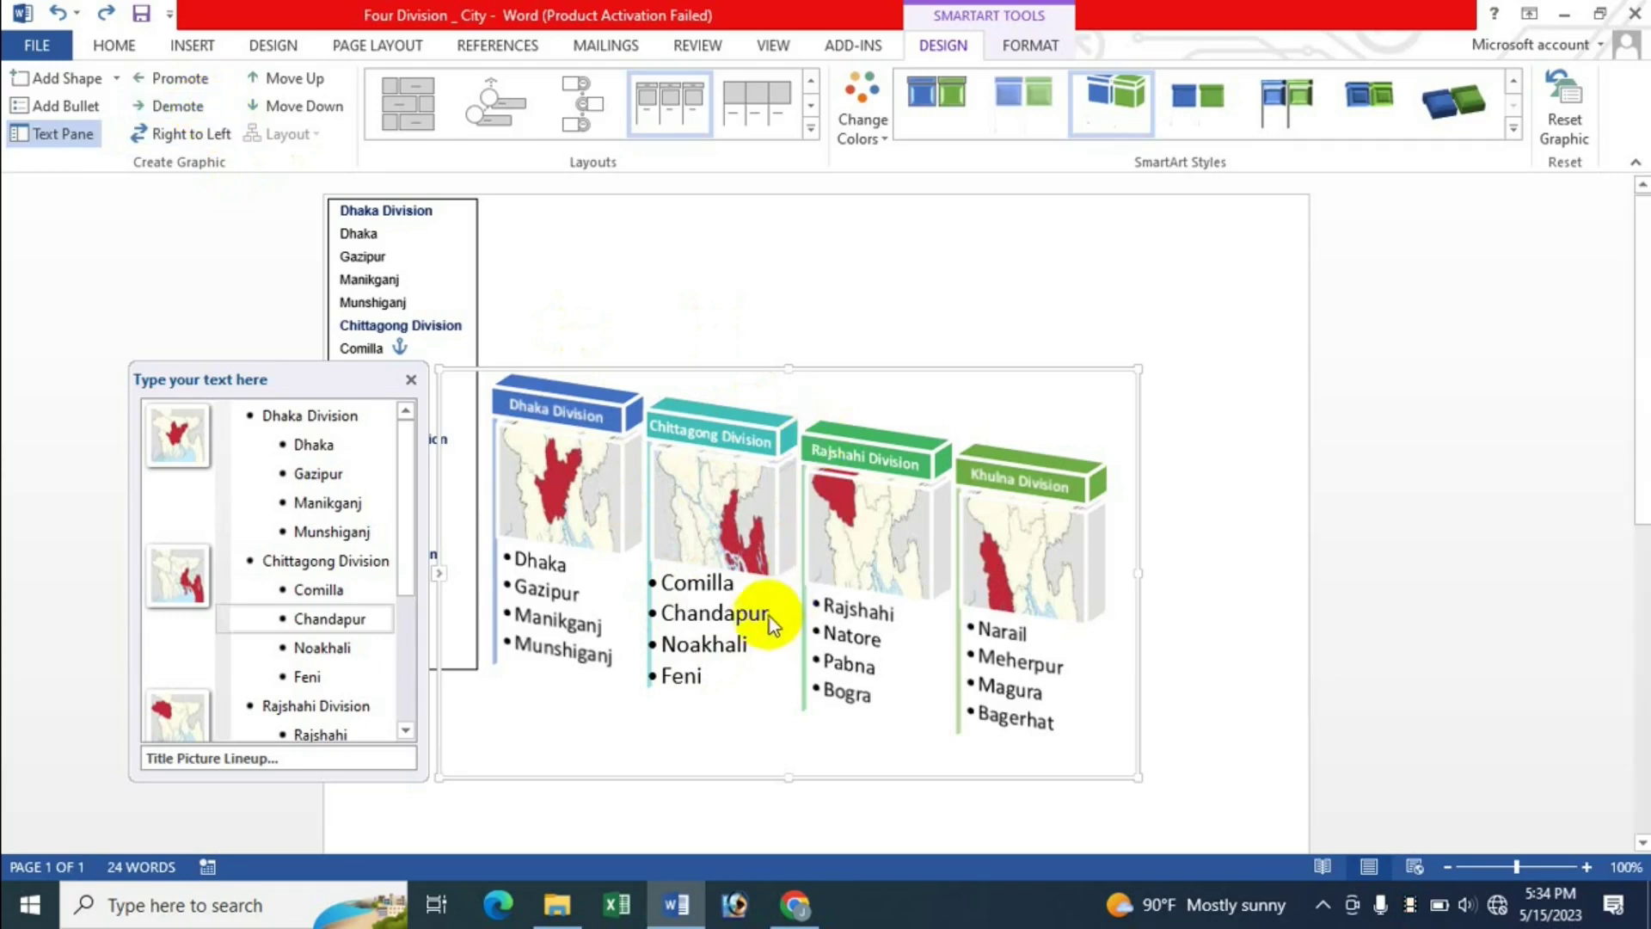
click(717, 427)
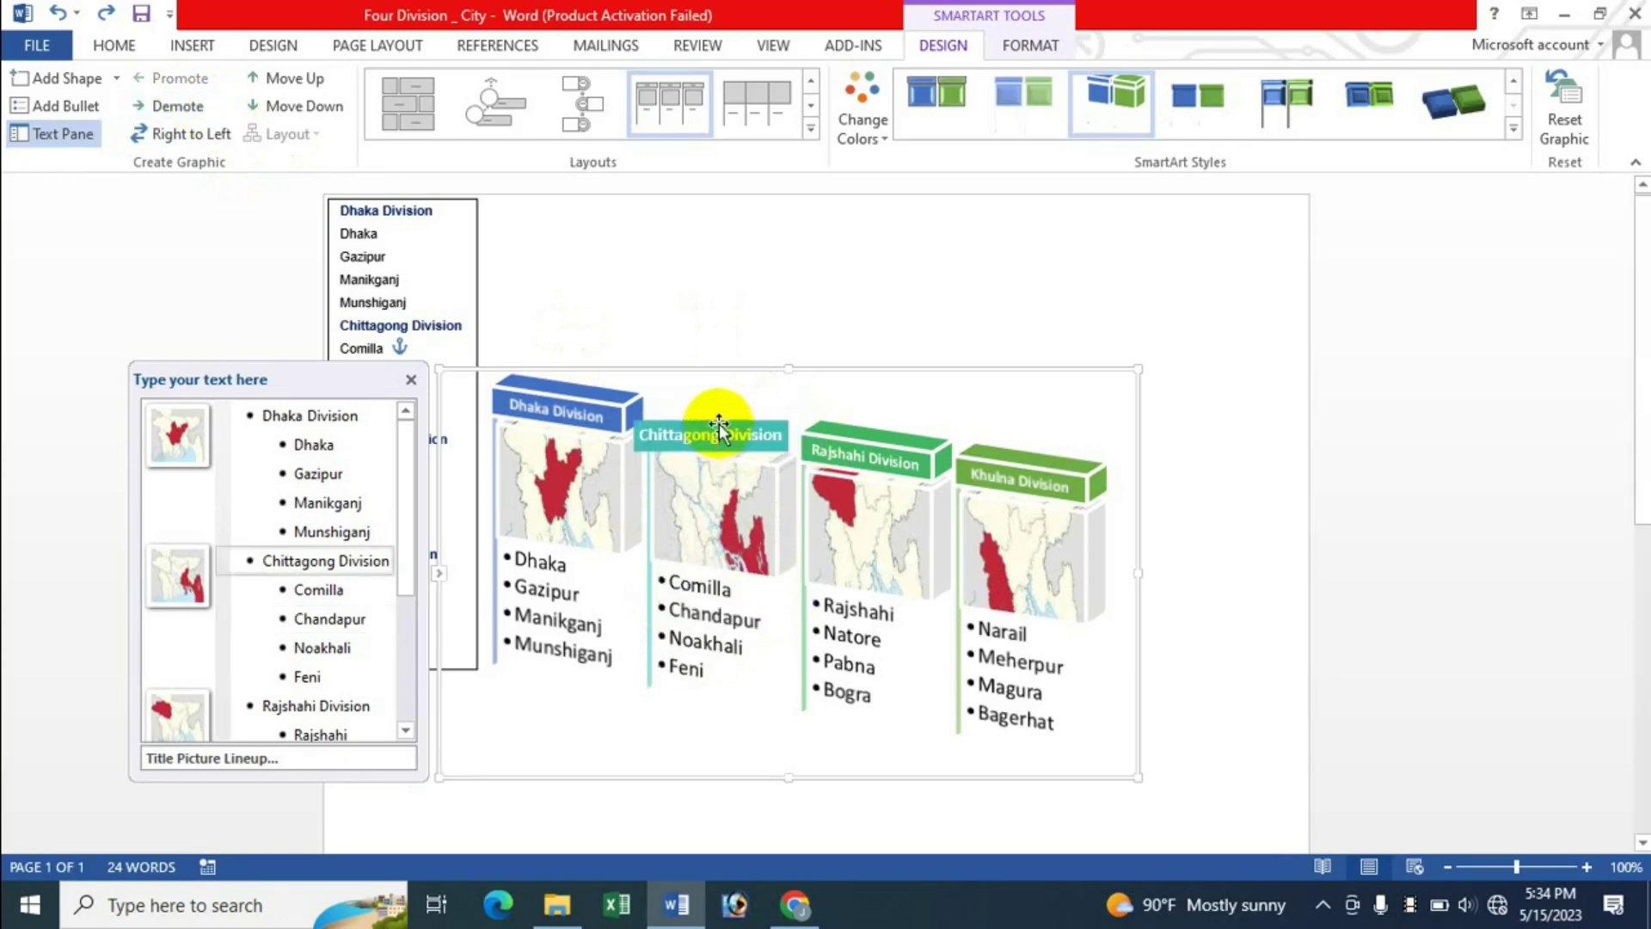
click(175, 109)
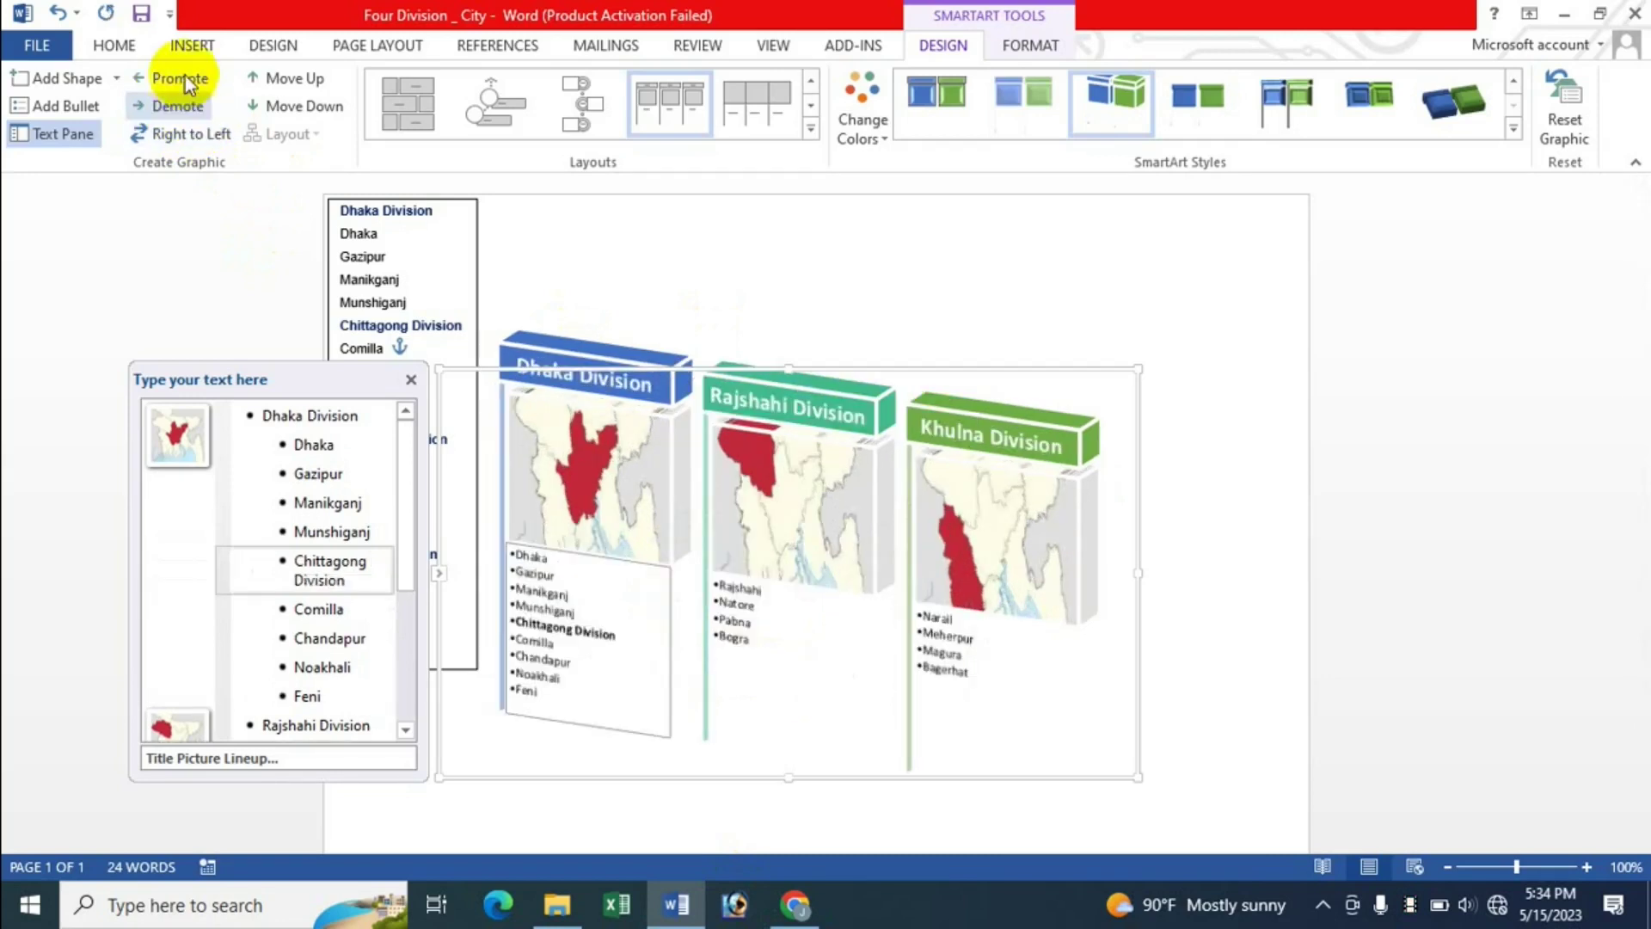
click(186, 79)
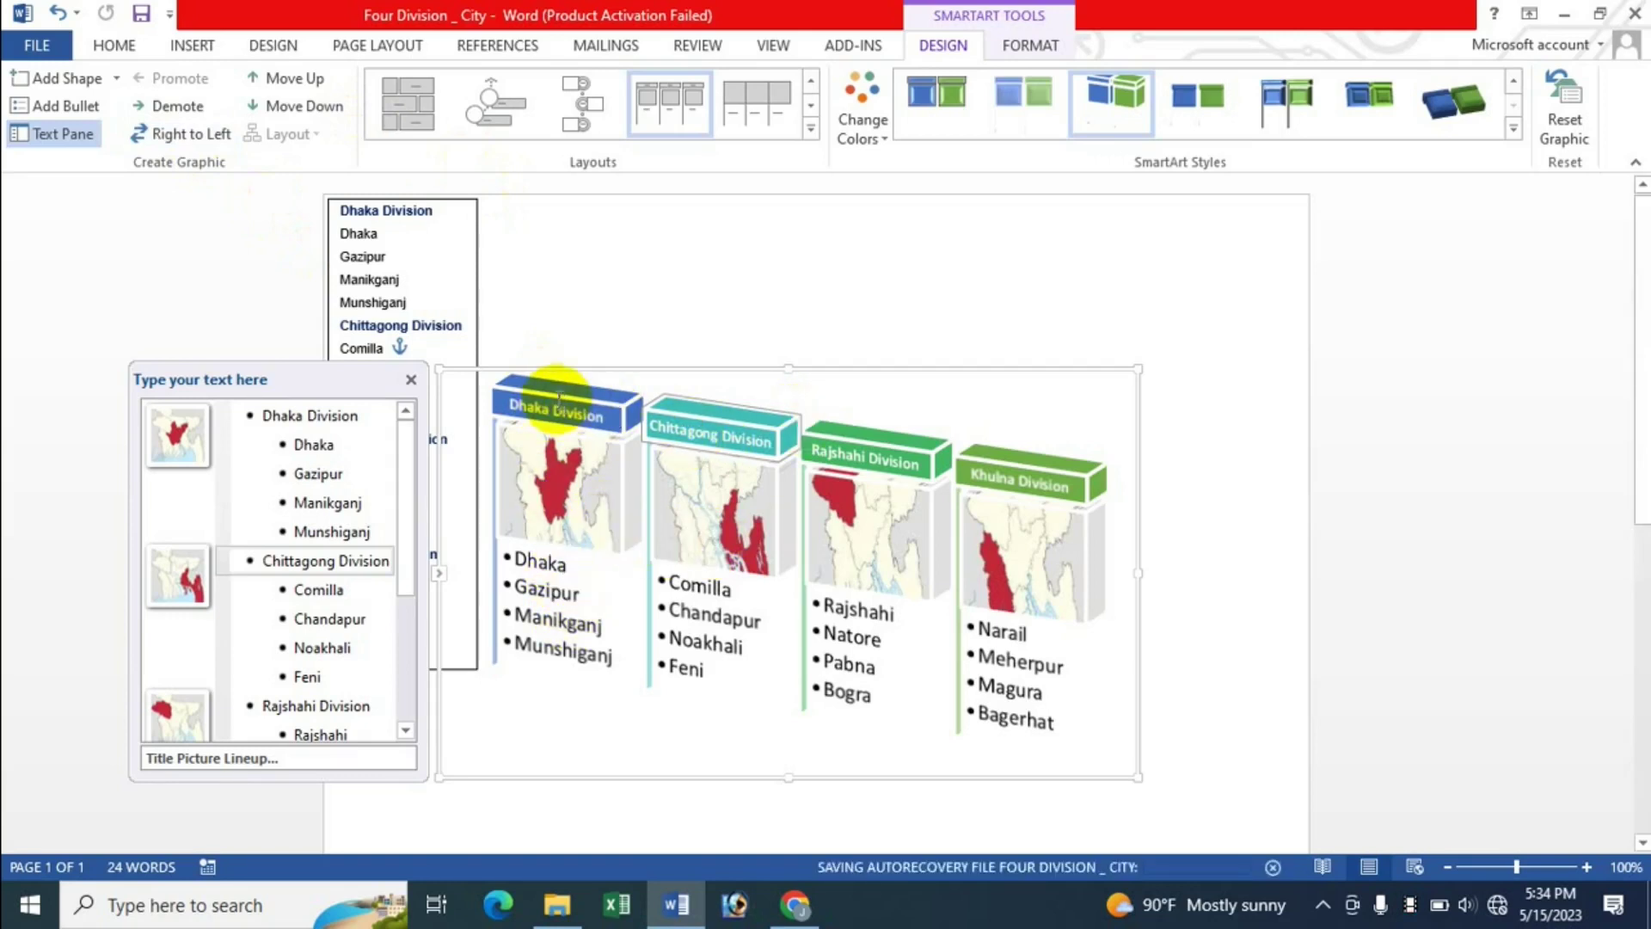
click(559, 398)
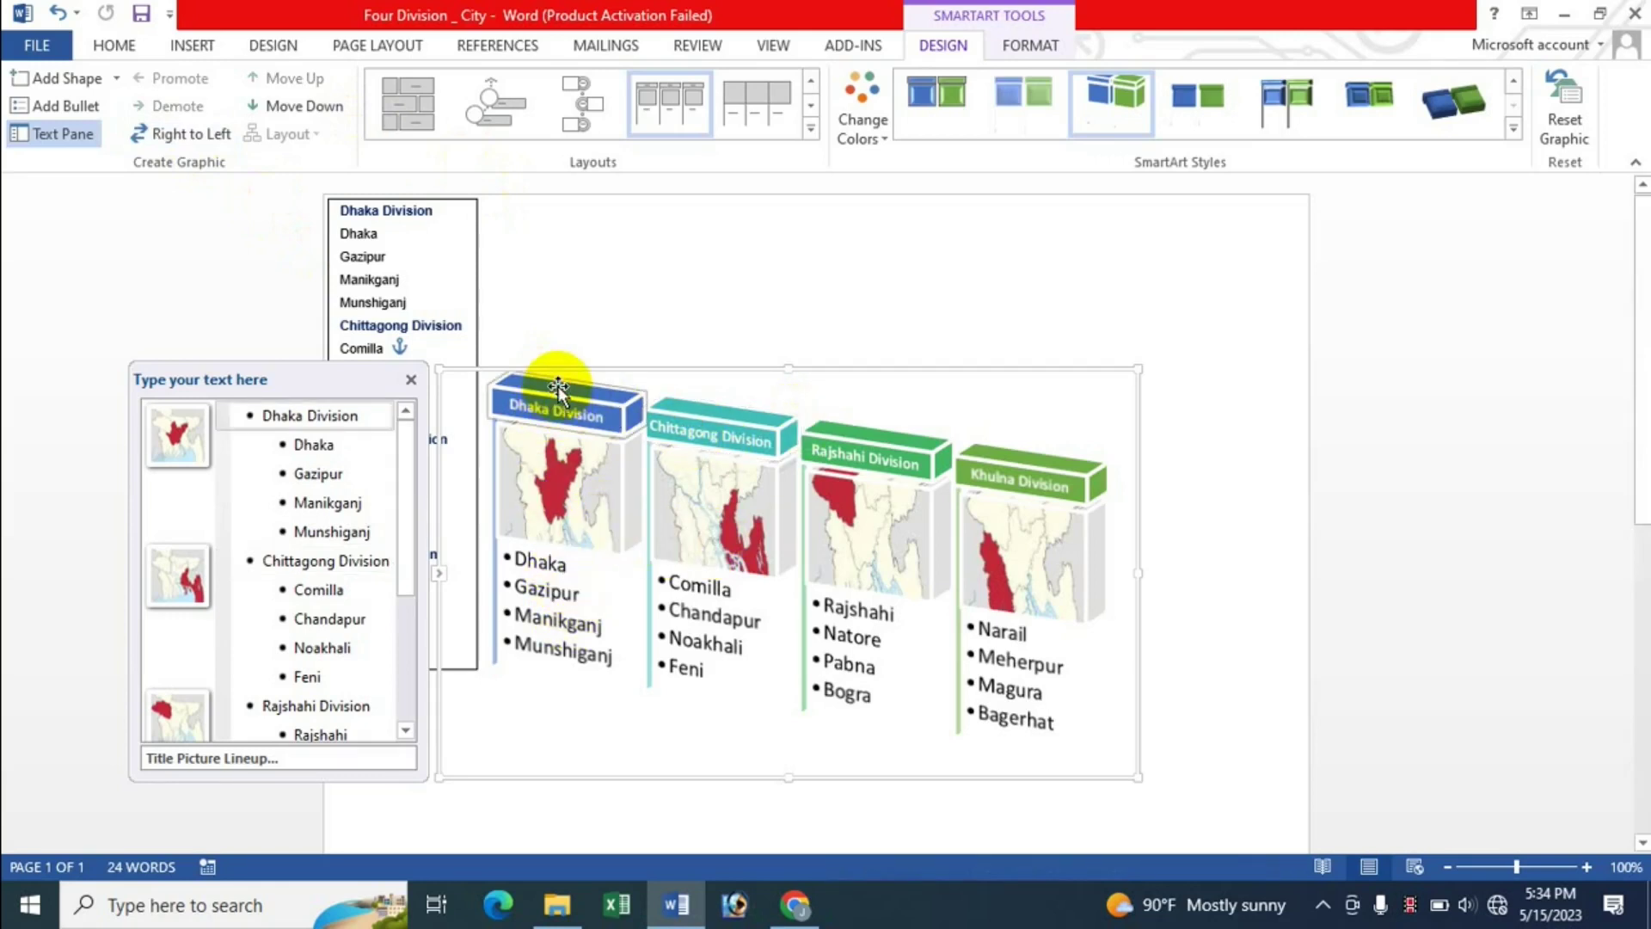
click(207, 140)
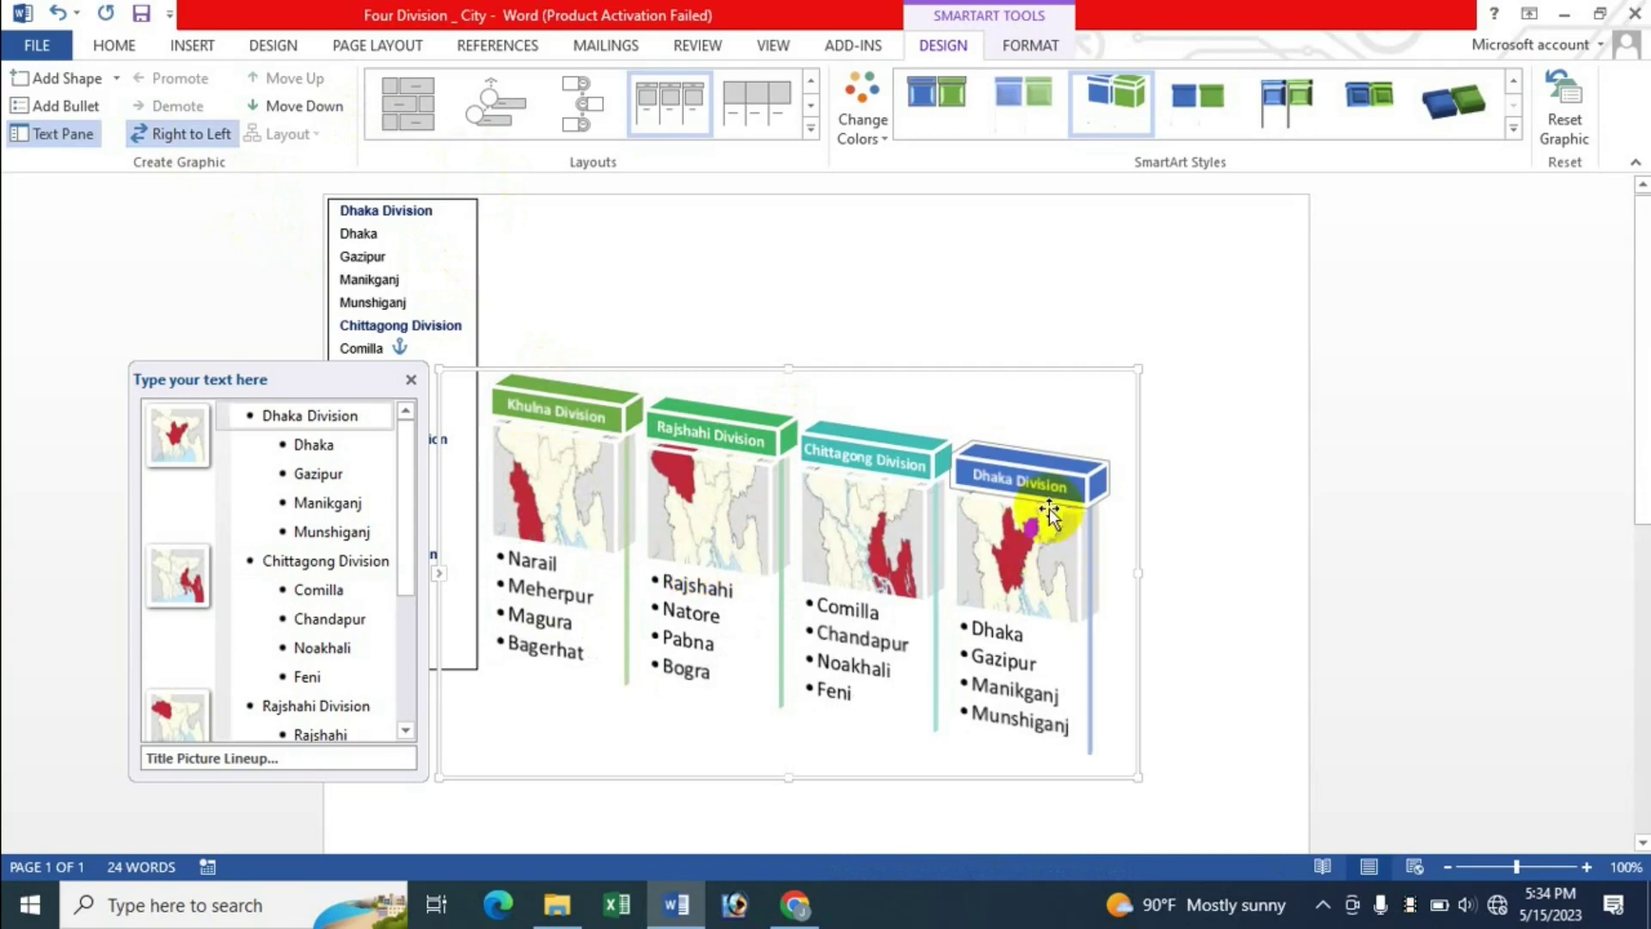
click(194, 135)
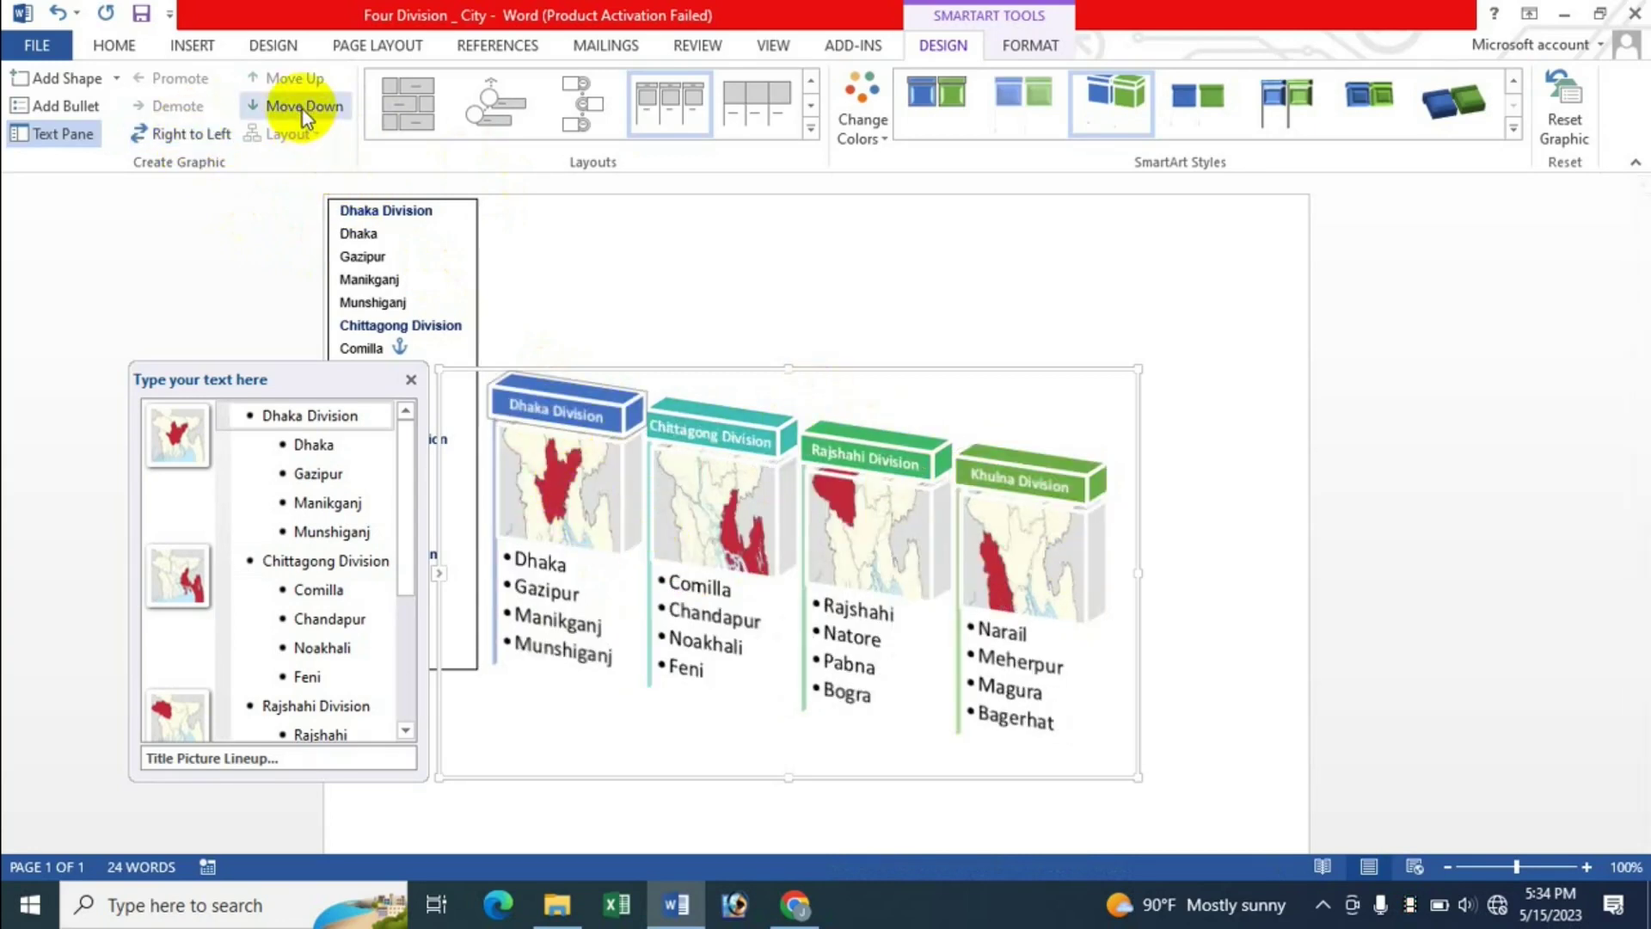
click(681, 476)
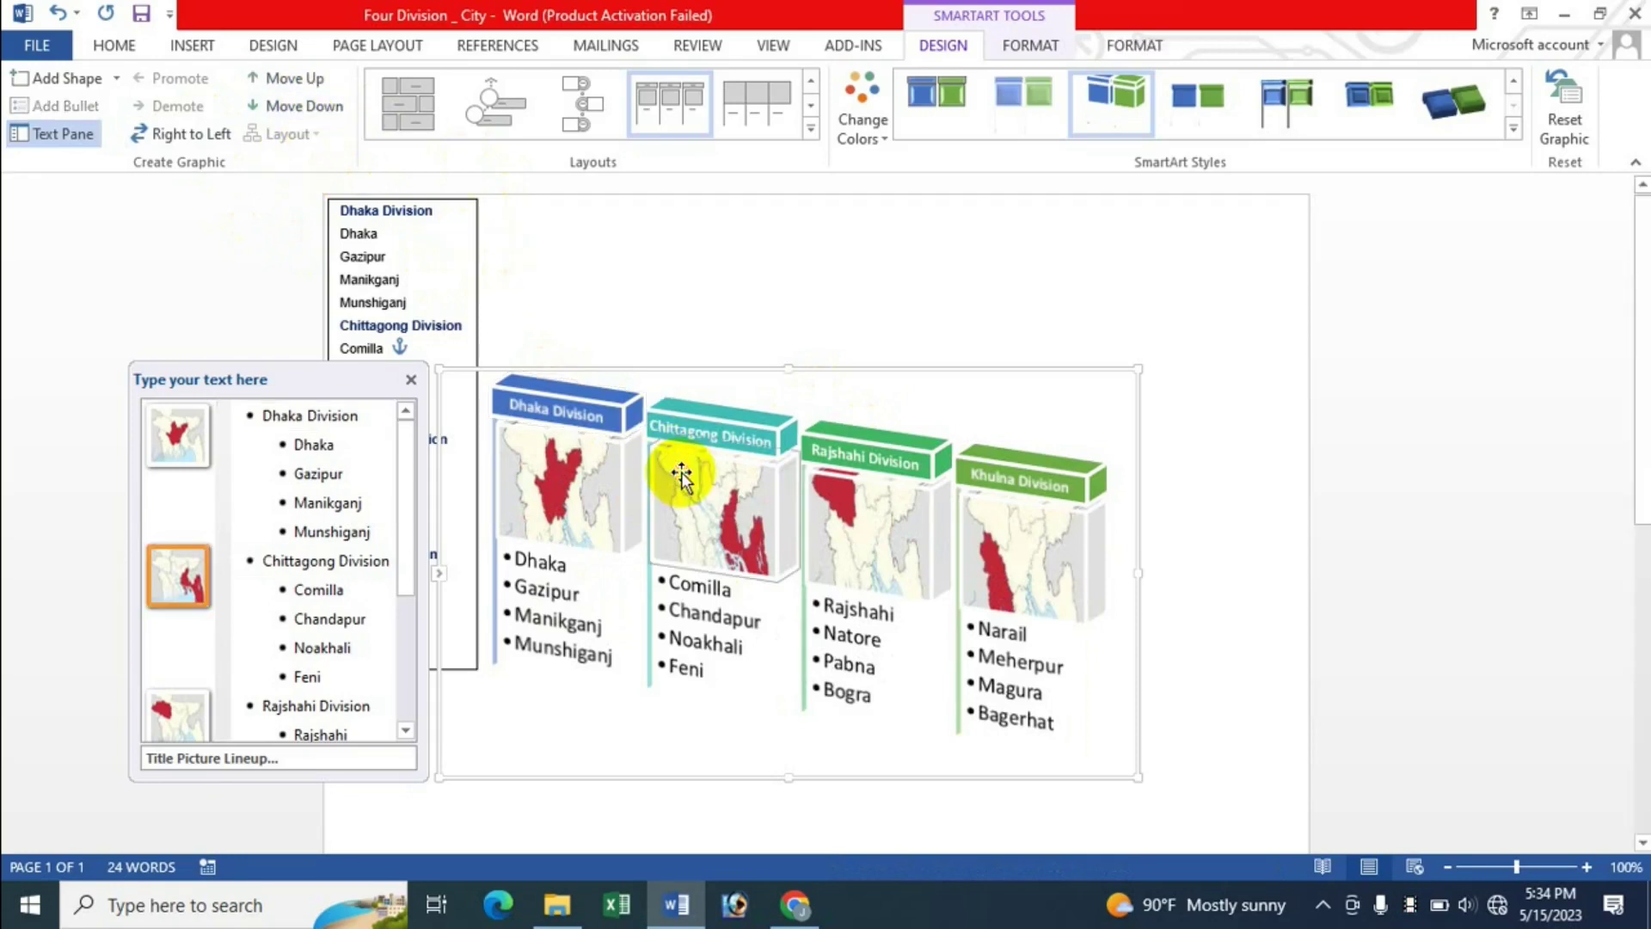
click(684, 410)
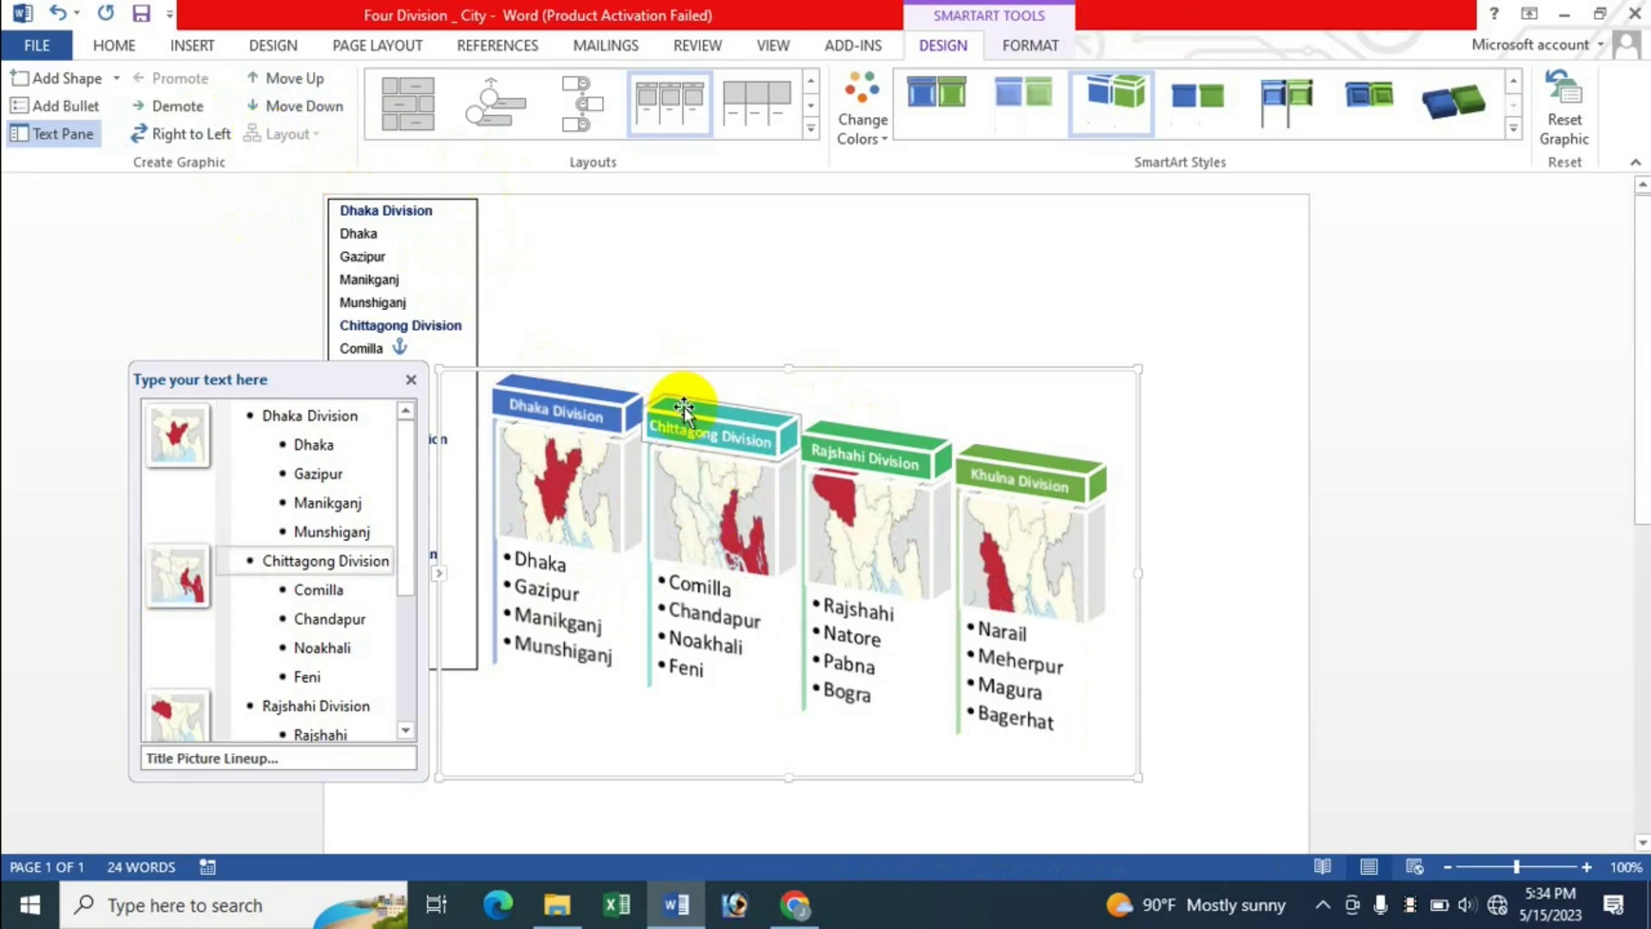
click(337, 124)
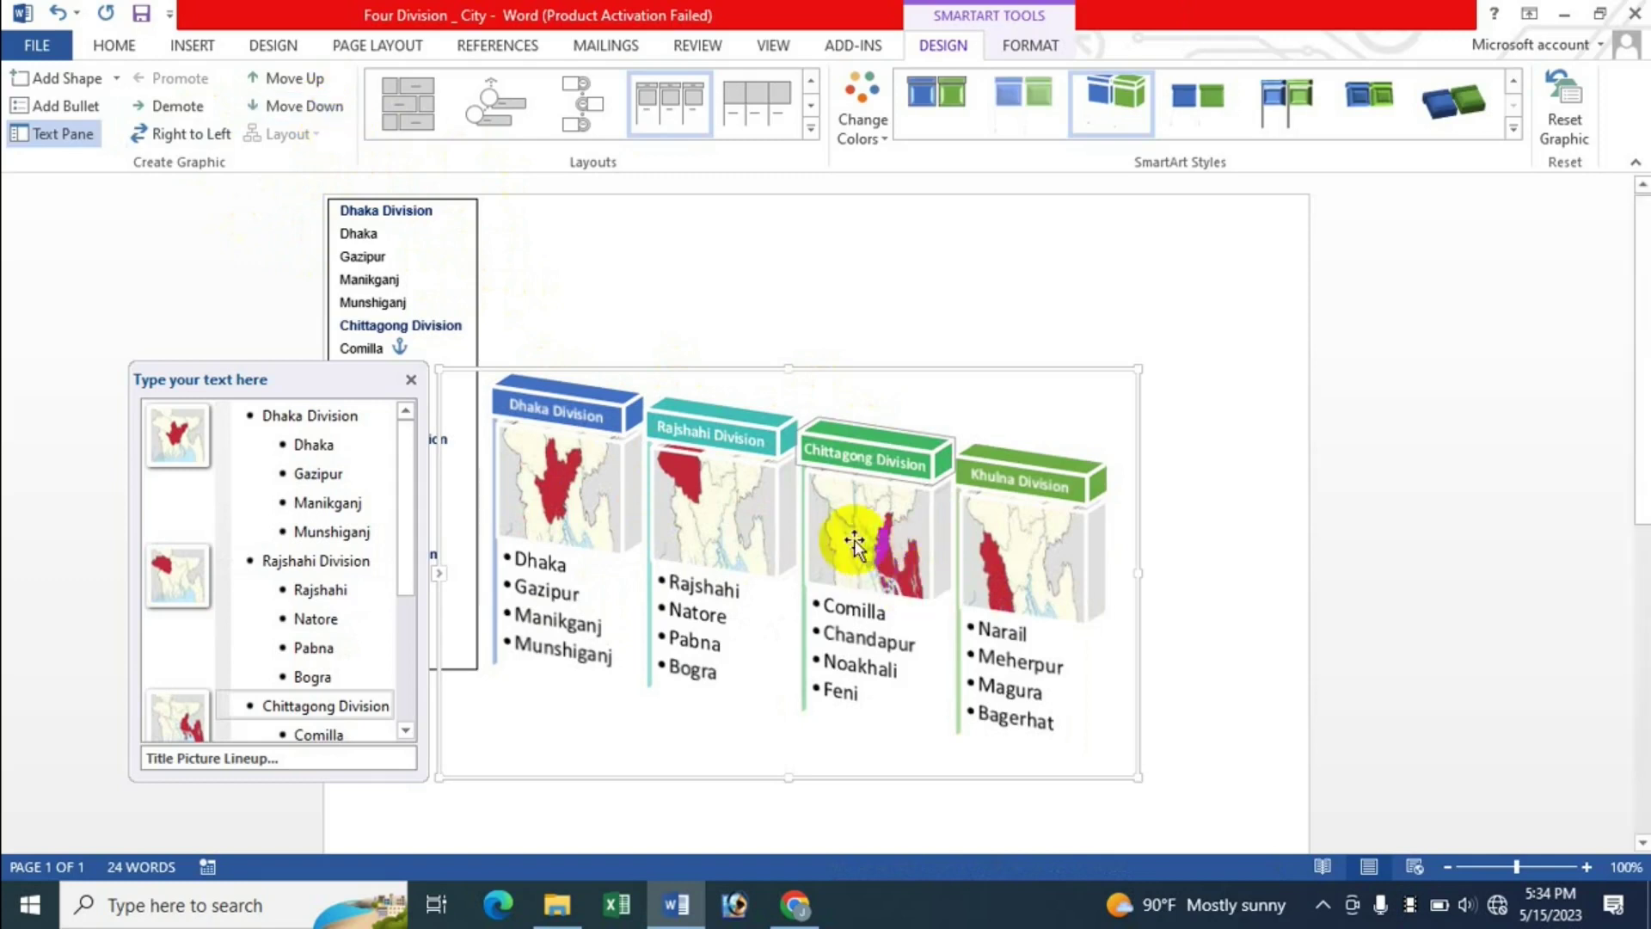
click(303, 80)
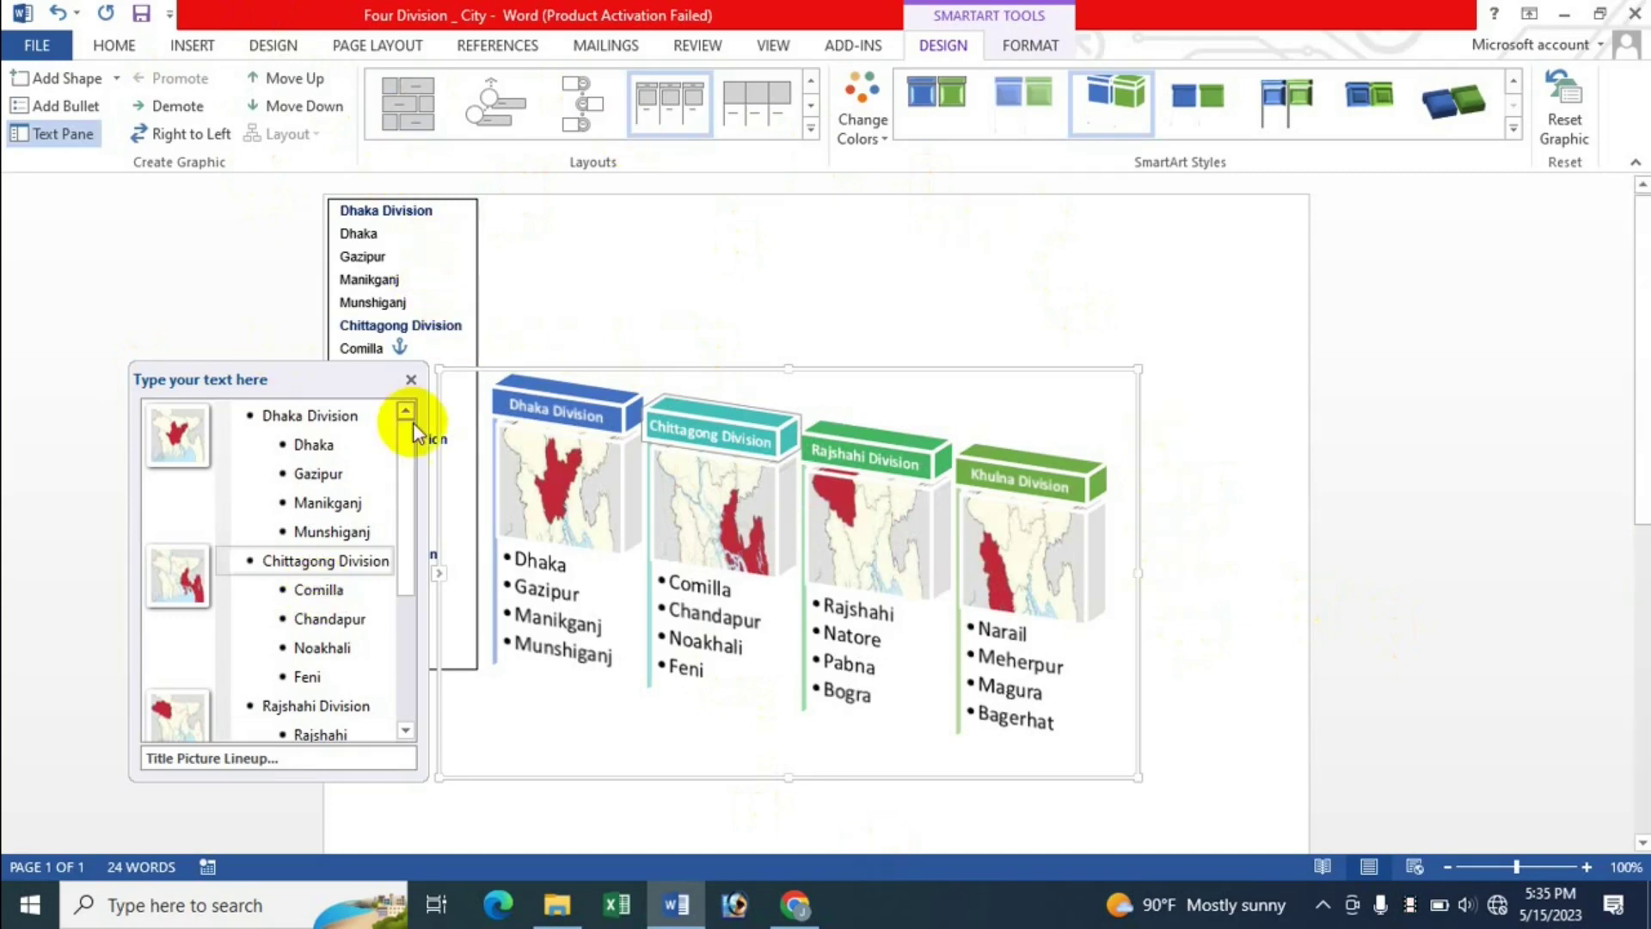
Step: Move the Type your text here pane to the left to uncover the SmartArt
drag(296, 383, 143, 392)
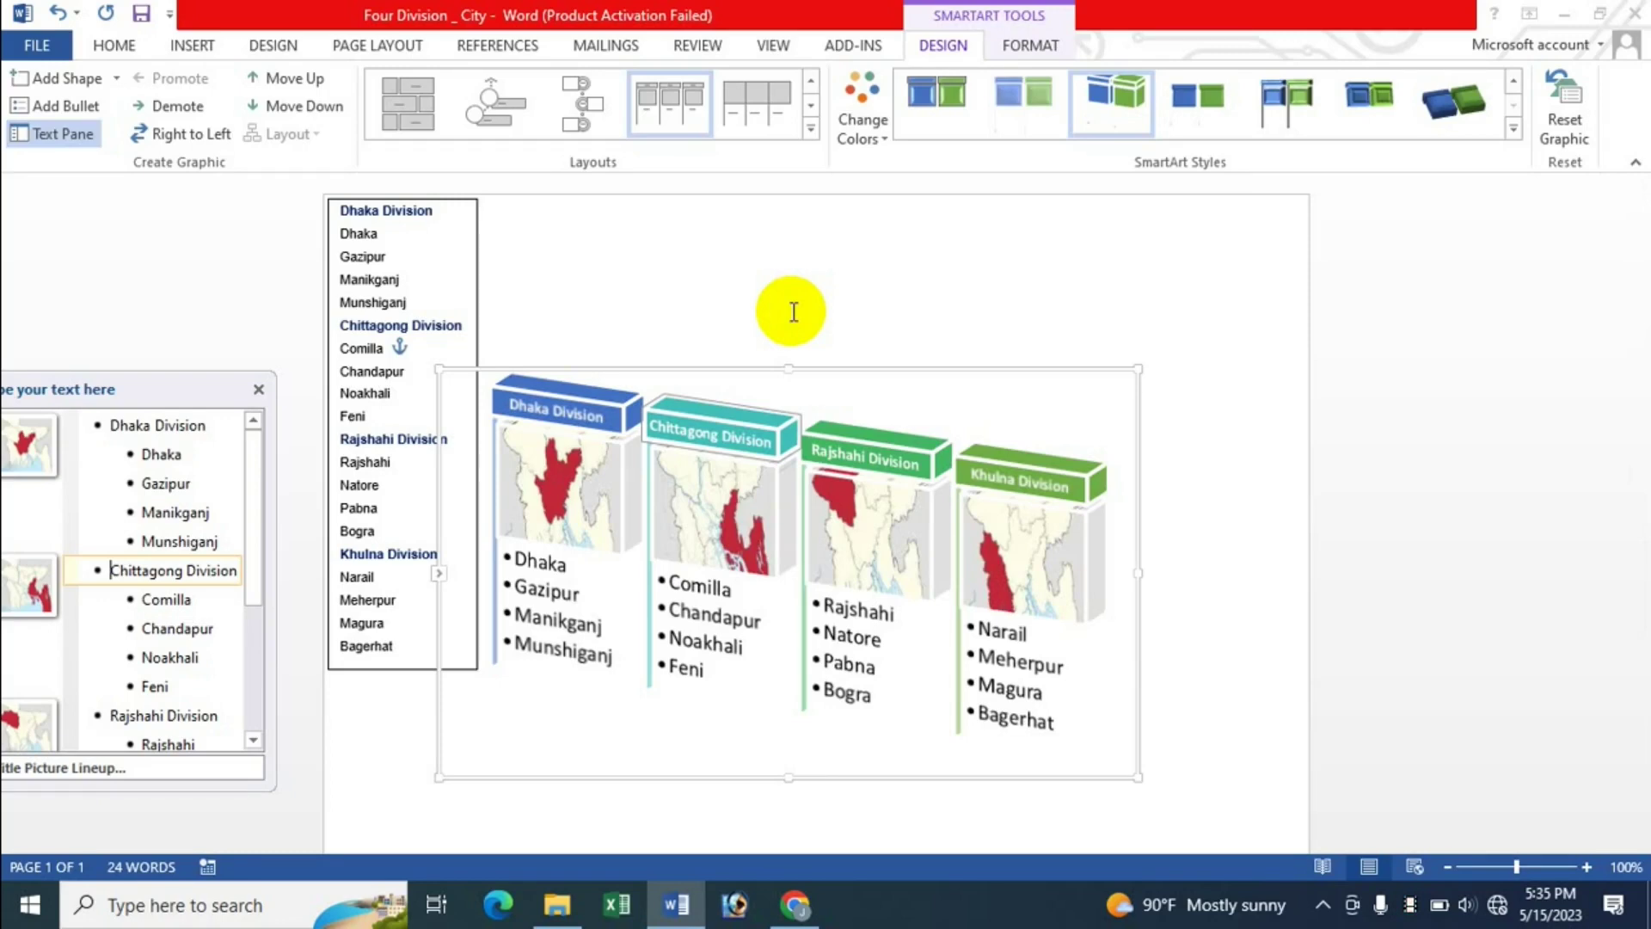
Step: Return to Chrome and scroll the YouTube channel's Videos page back to its banner
click(793, 905)
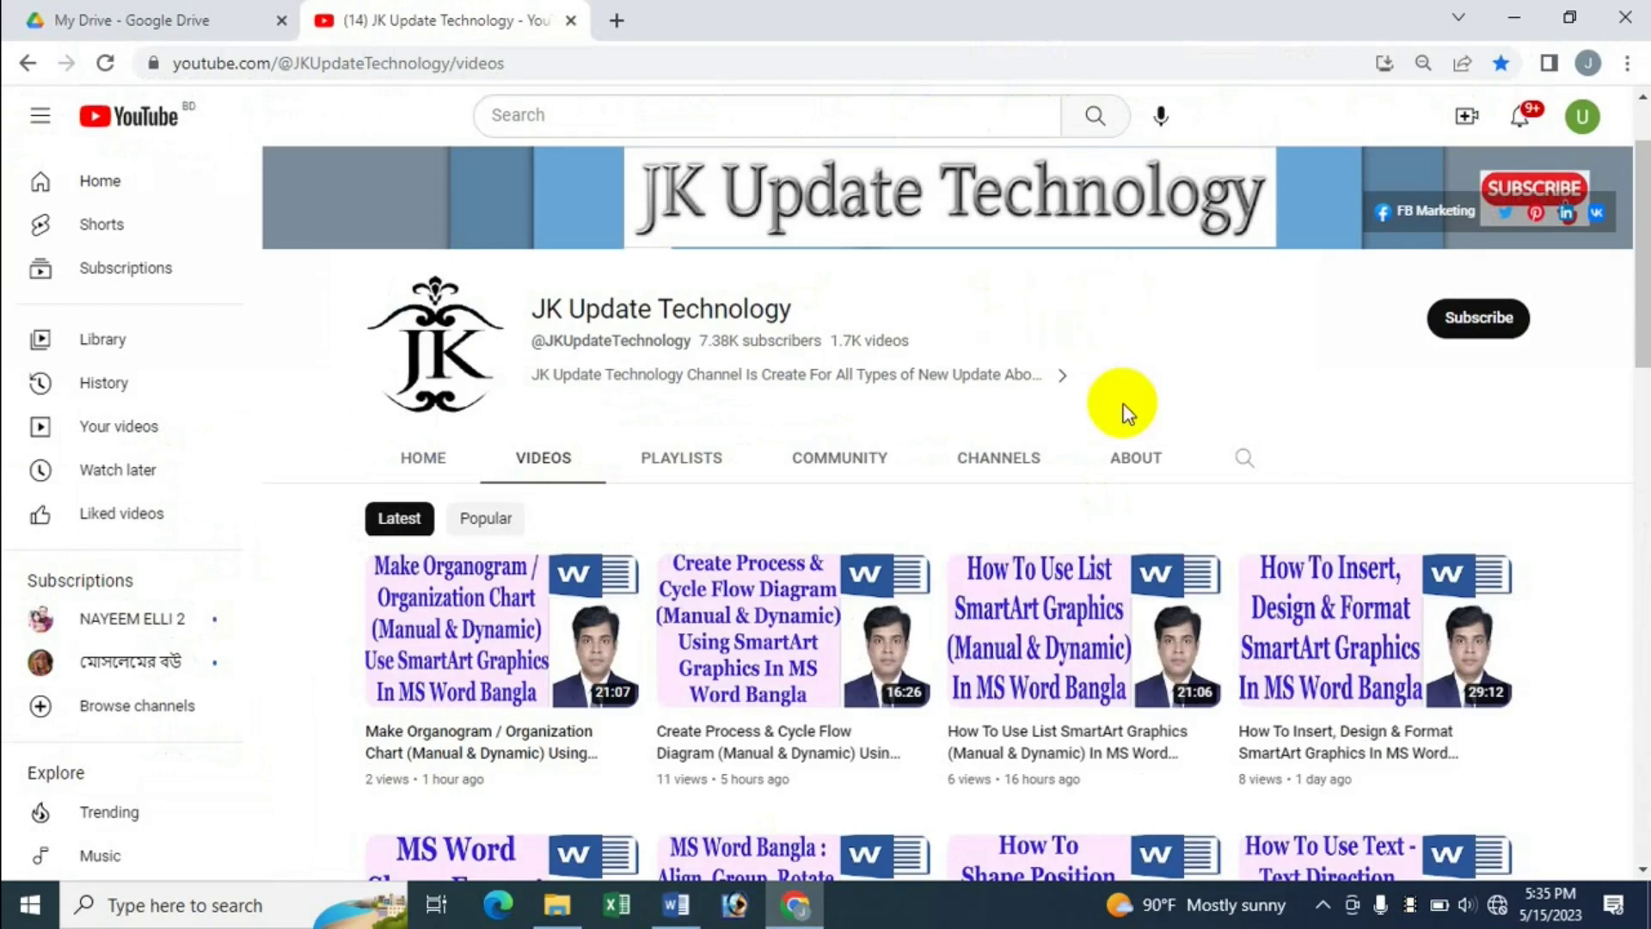
scroll(1127, 413, up, 2)
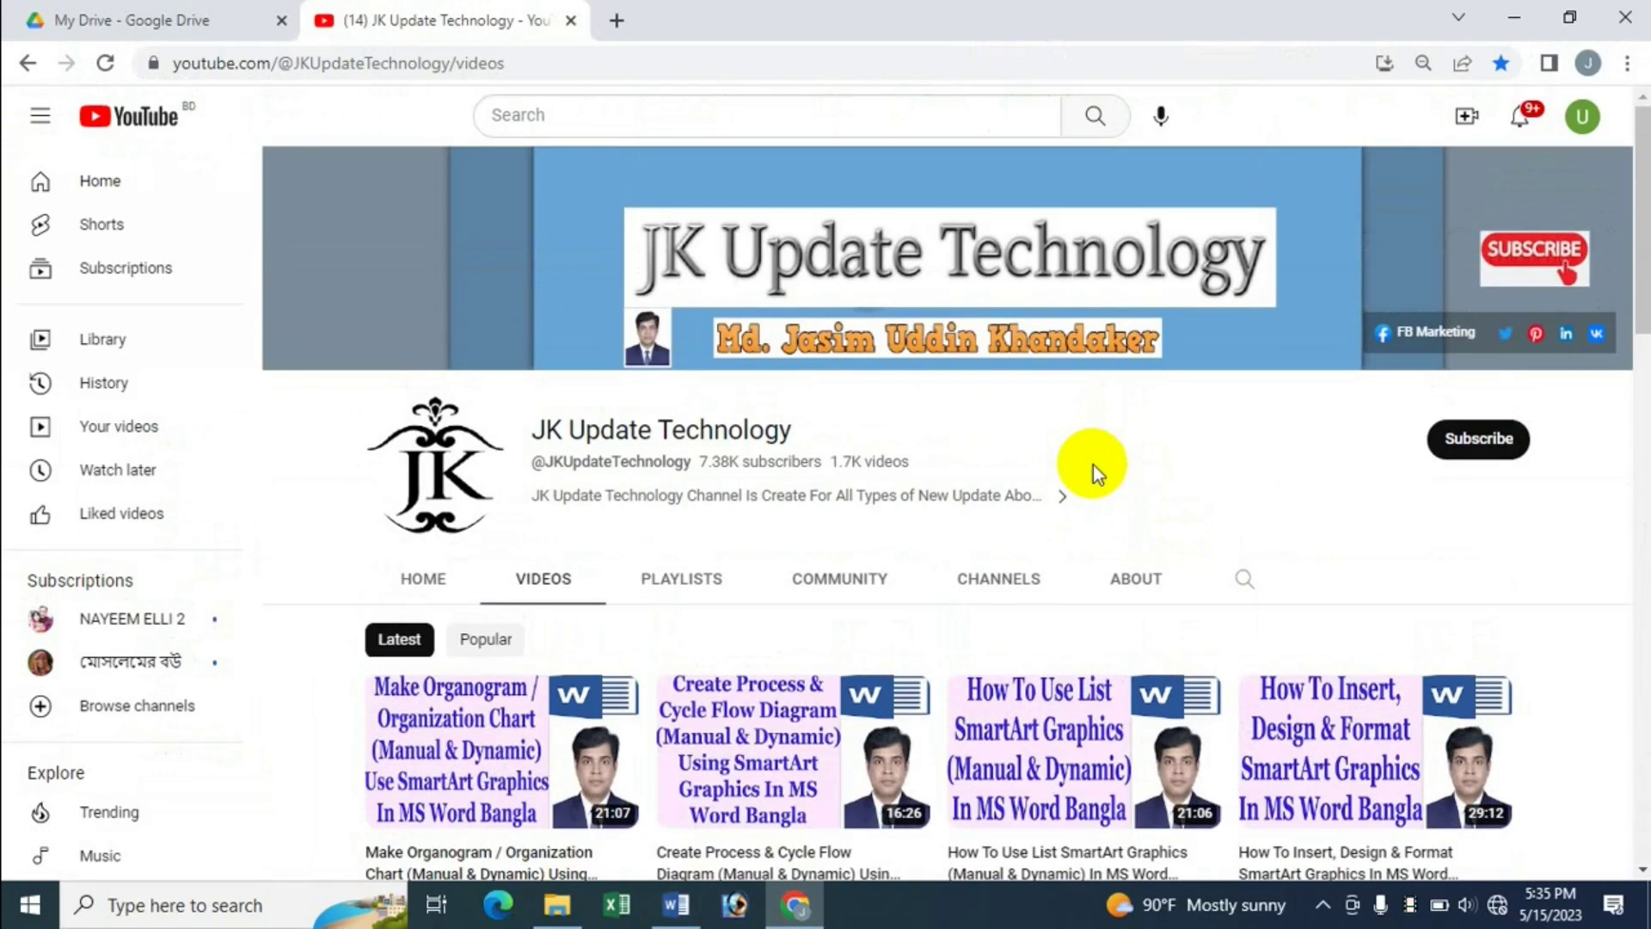